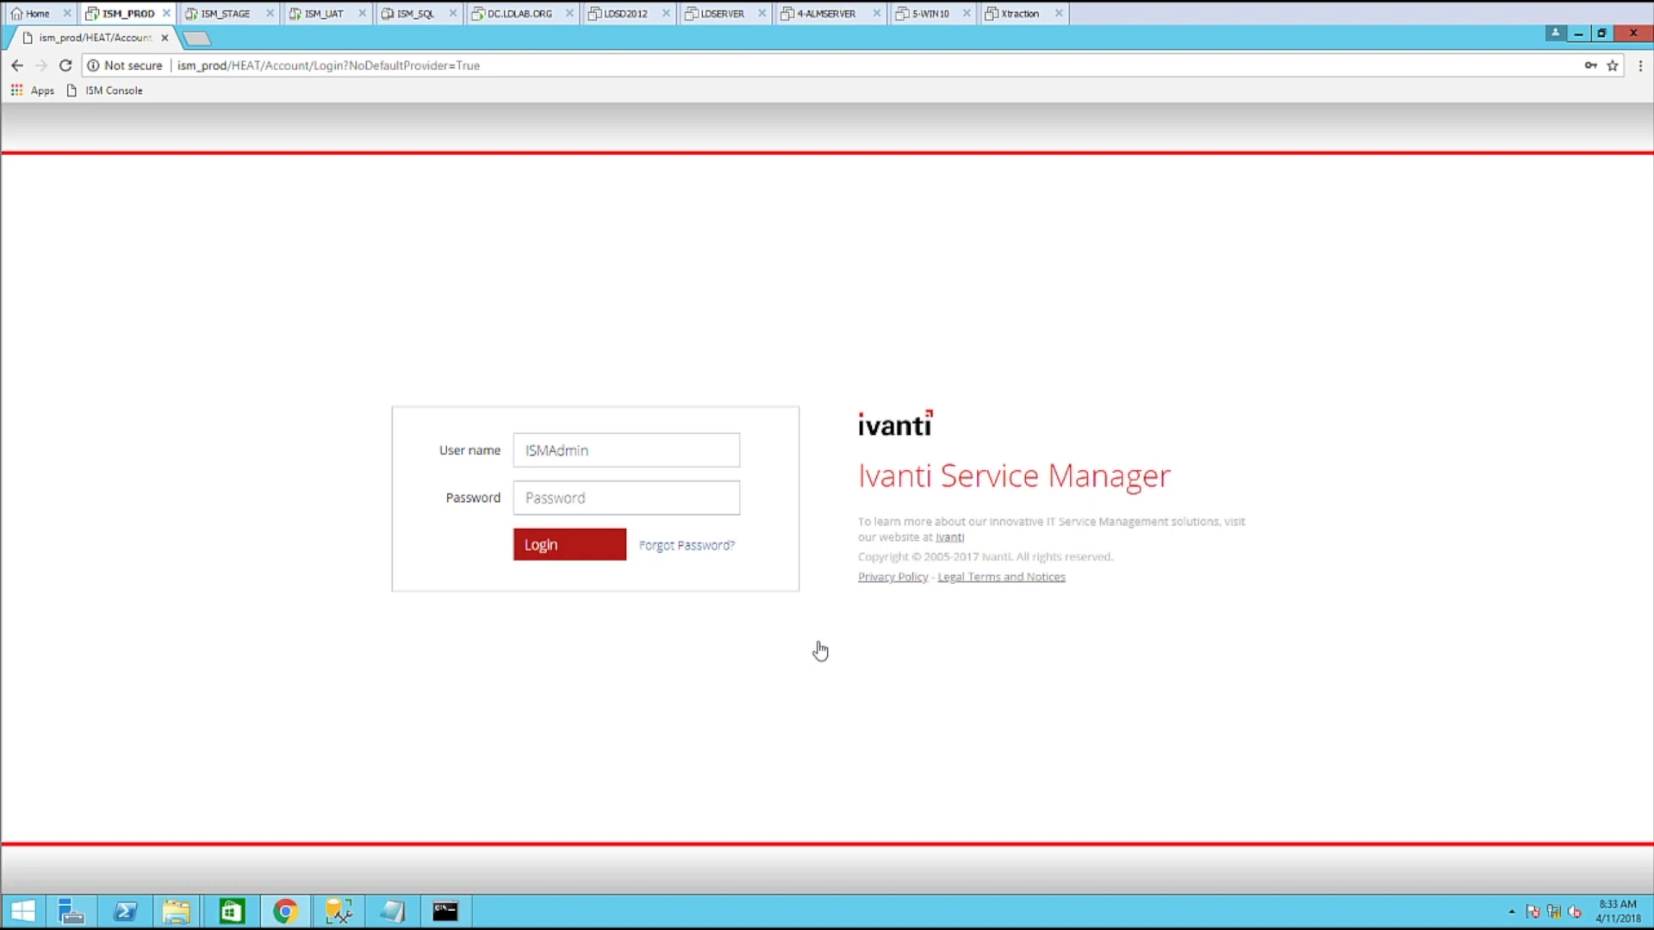
Log in to Ivanti Service Manager as administrator with the account password.
click(661, 500)
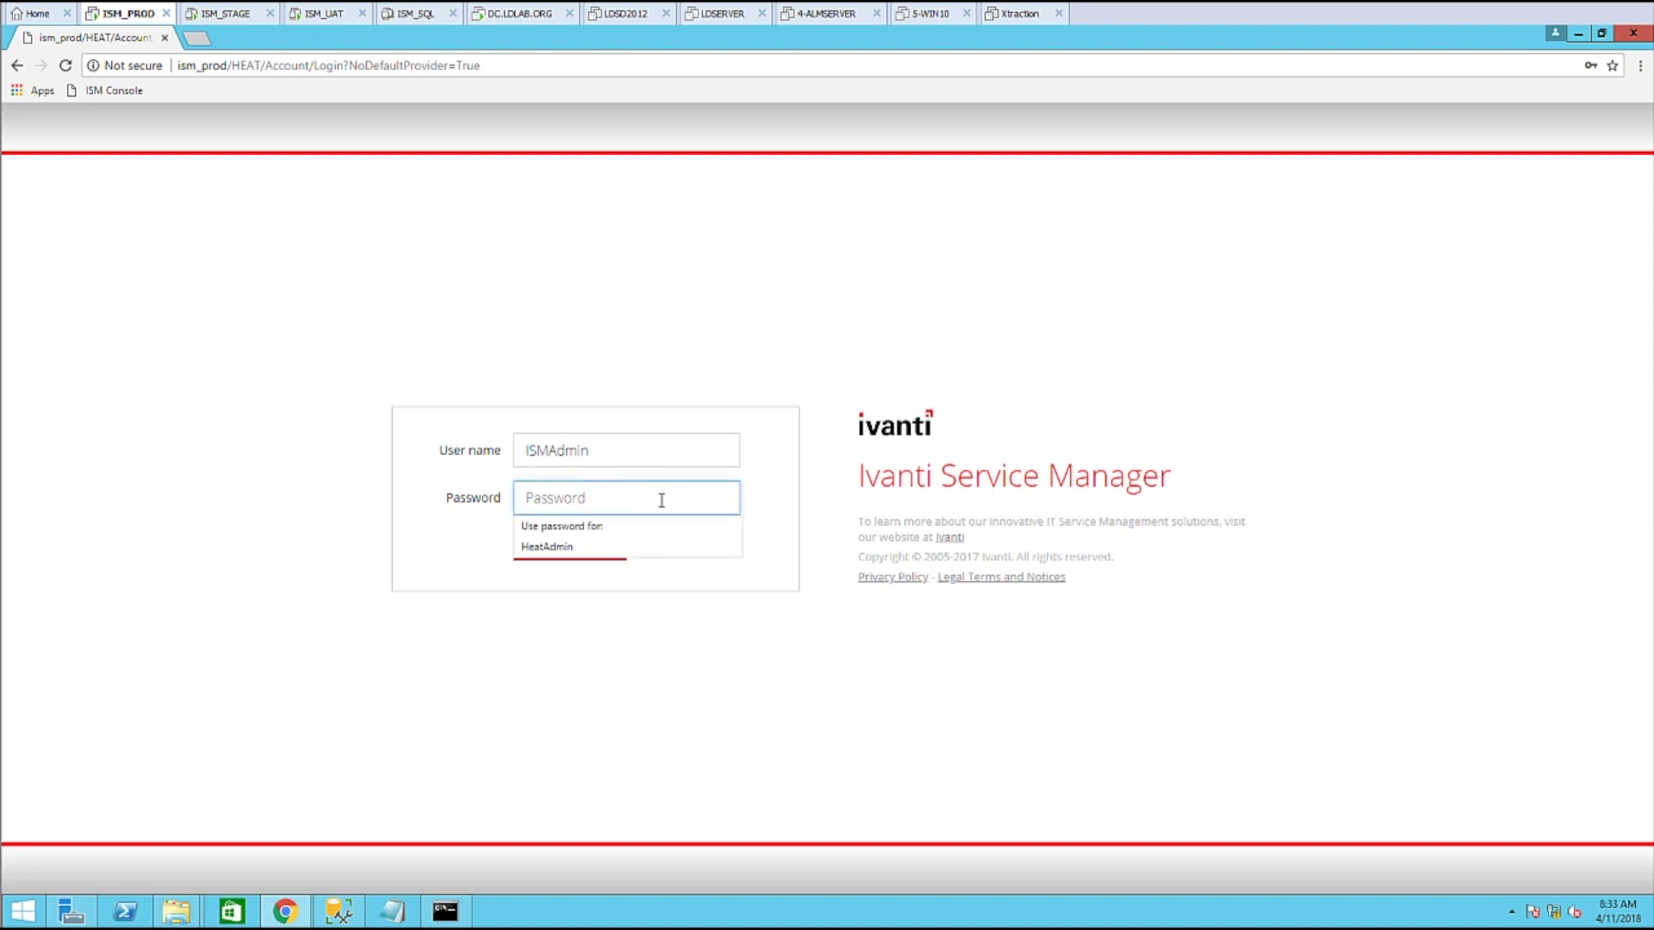
text(••)
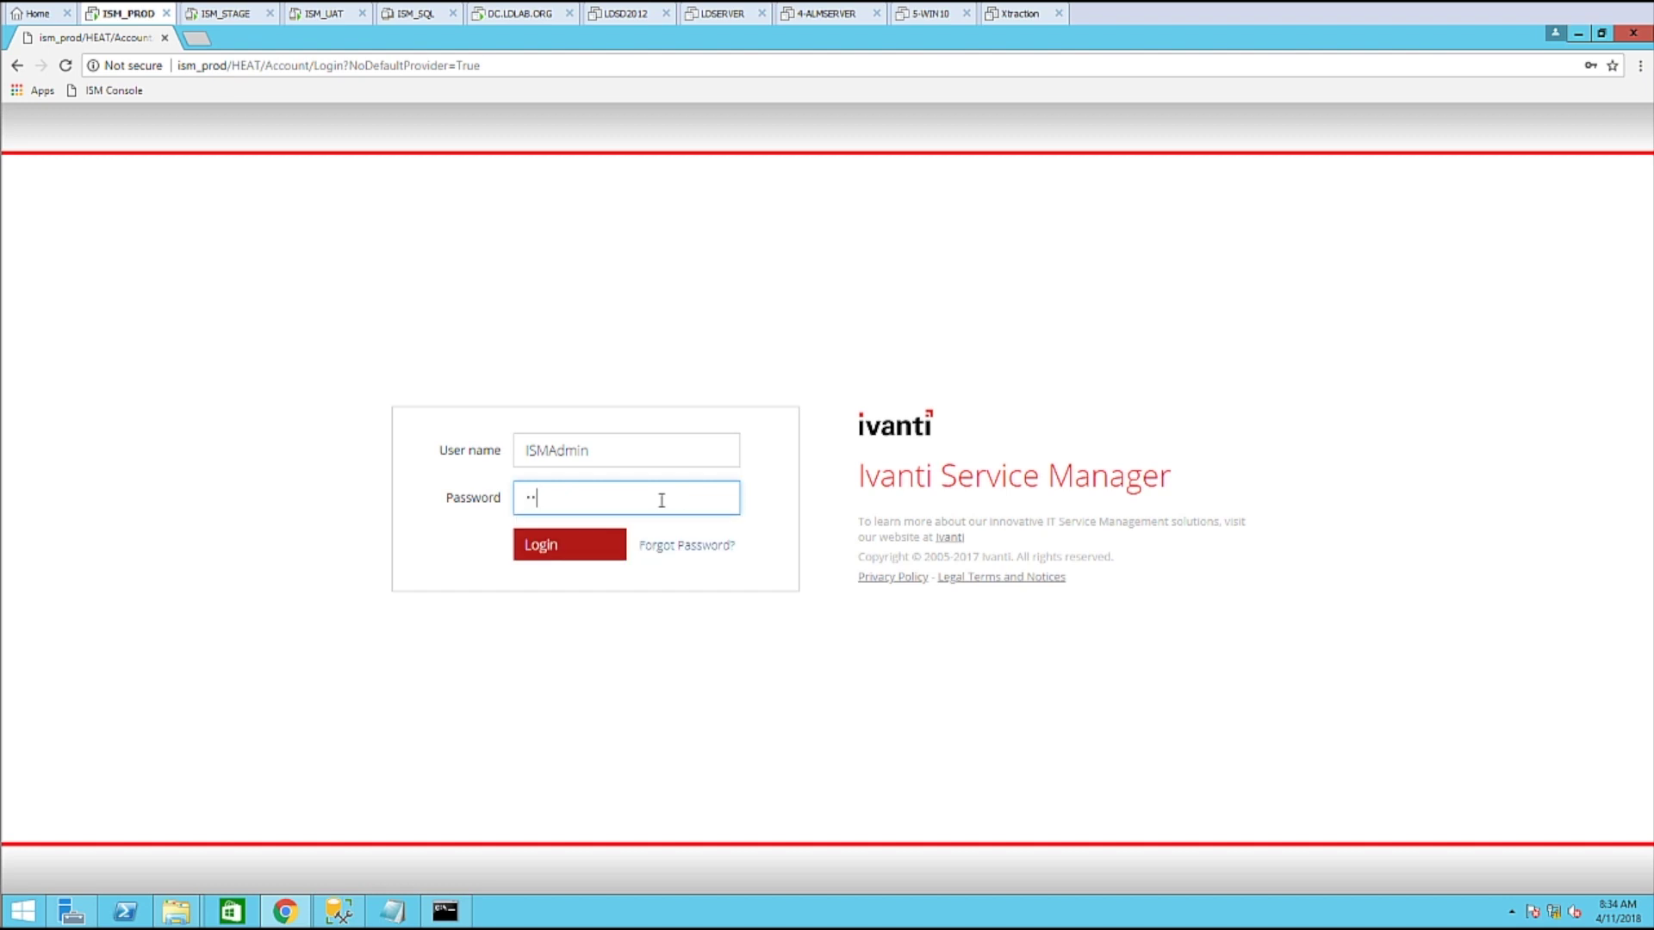
text(••••••)
key(Return)
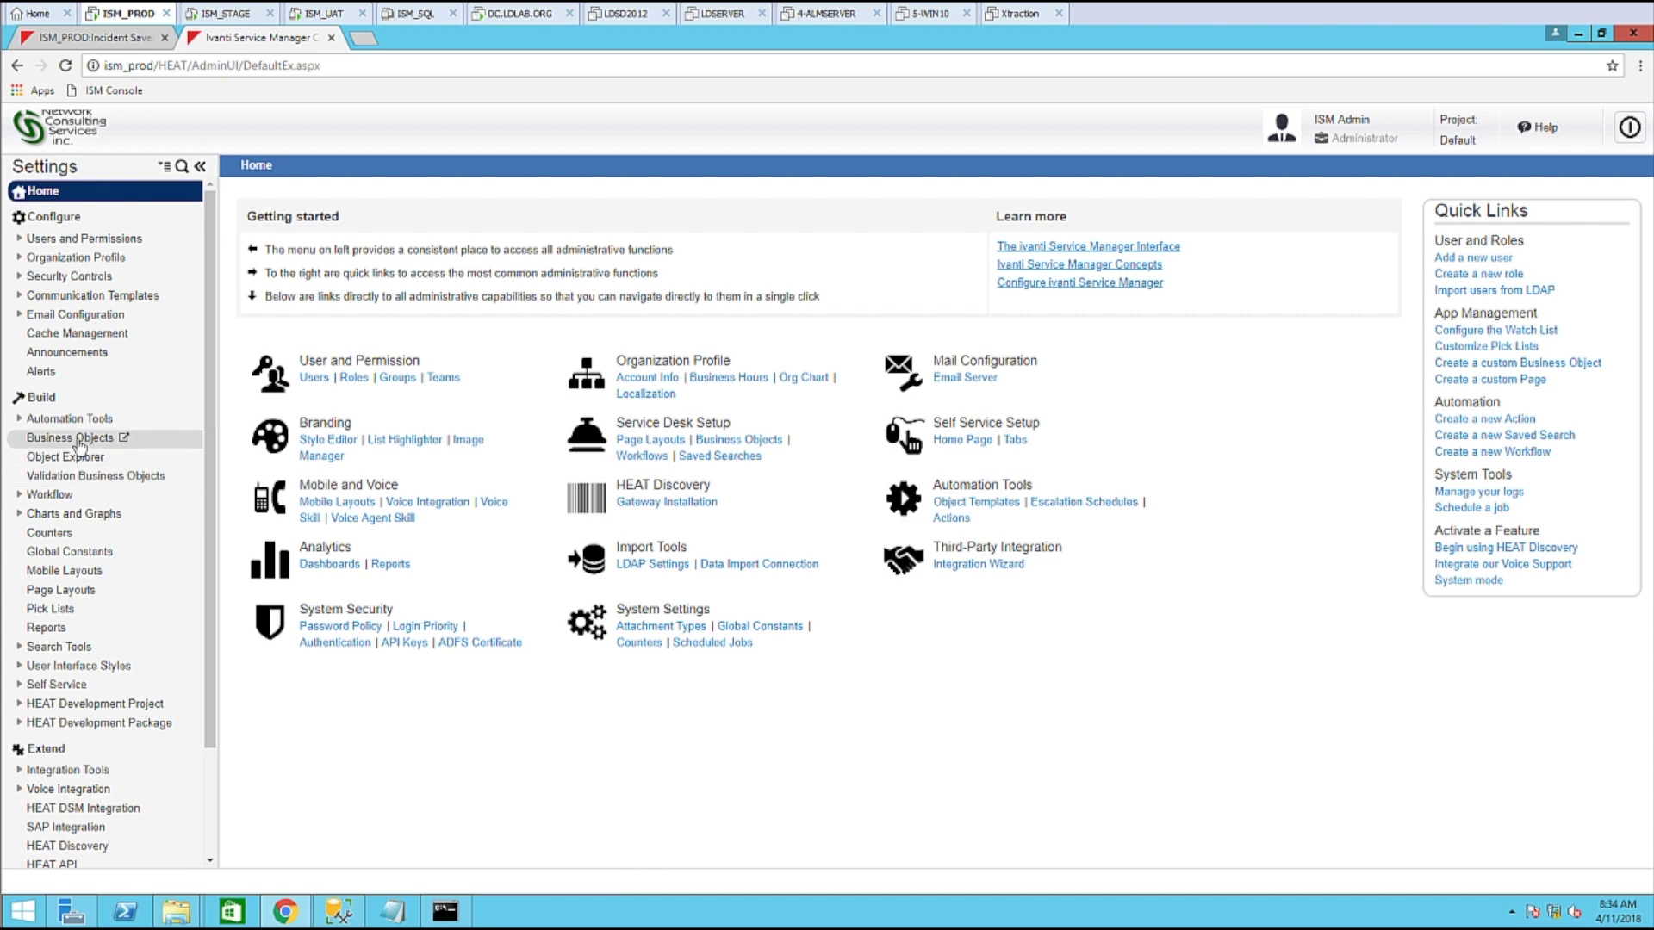
Open the Employee business object's field list and start a new field.
click(147, 441)
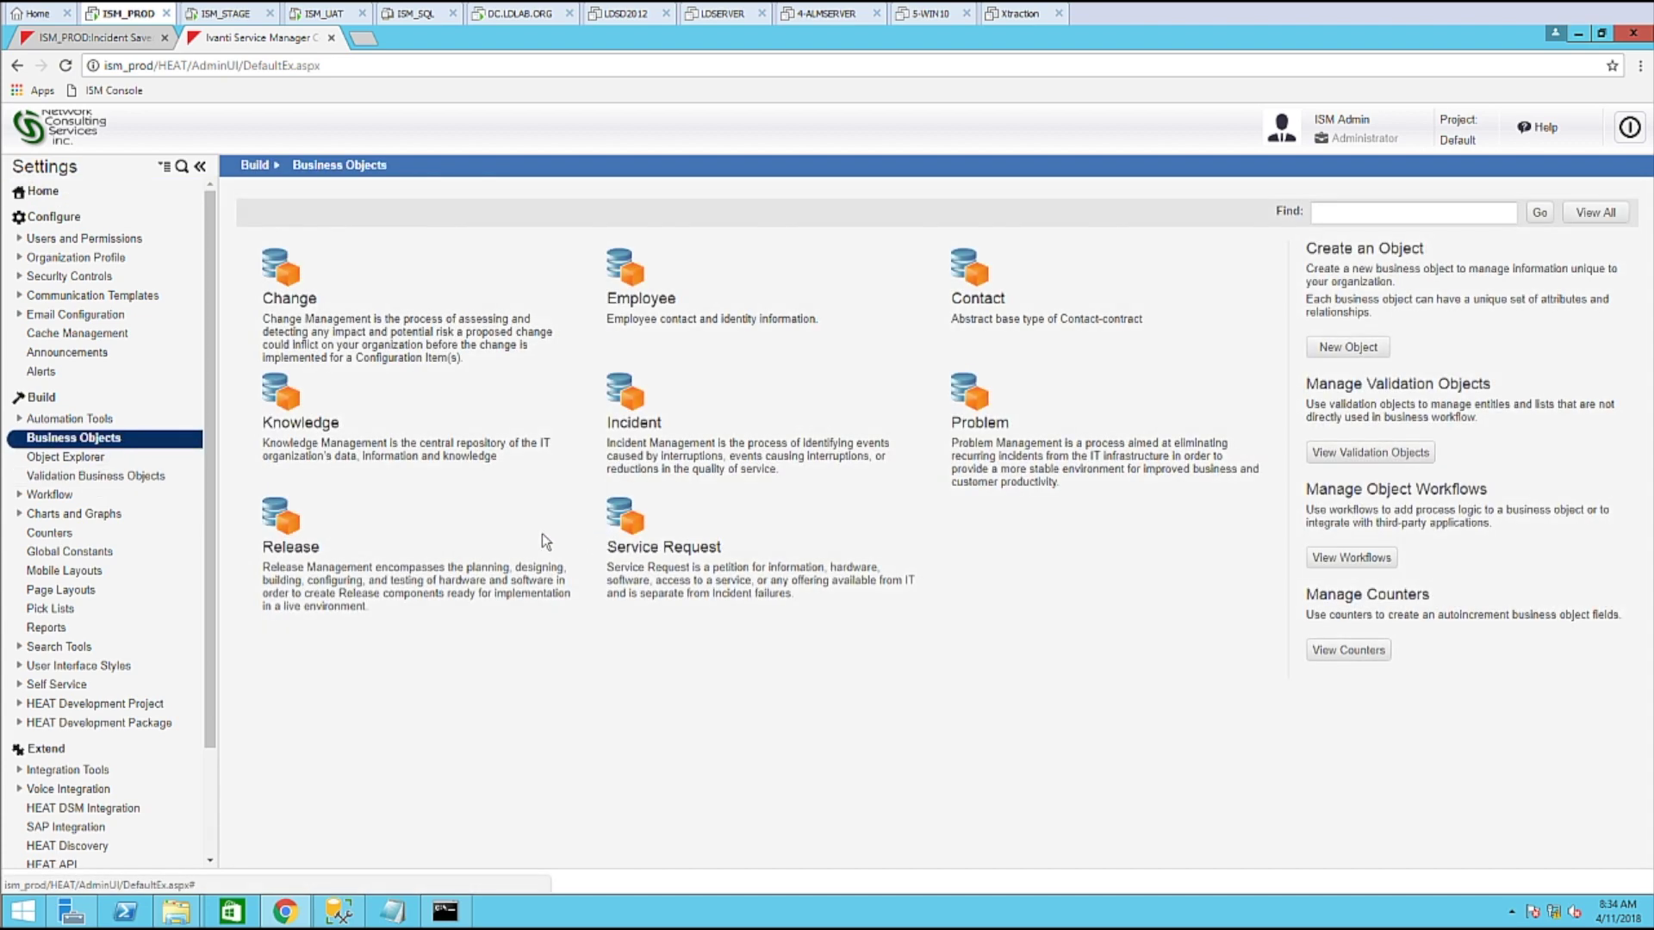
click(653, 308)
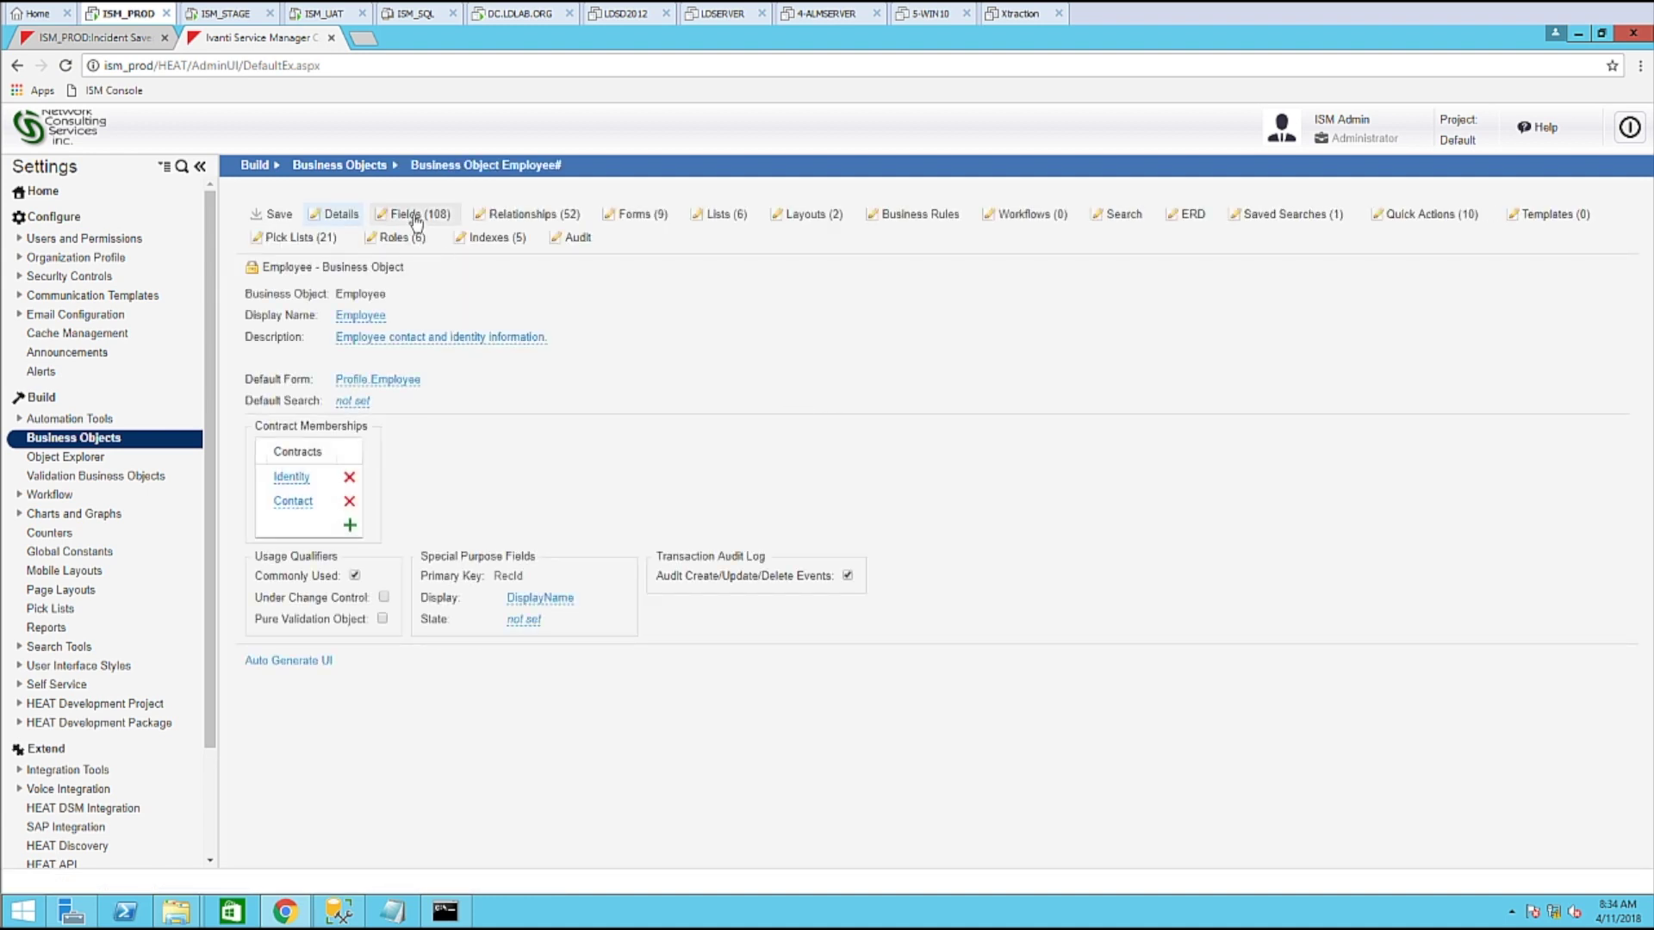
click(417, 220)
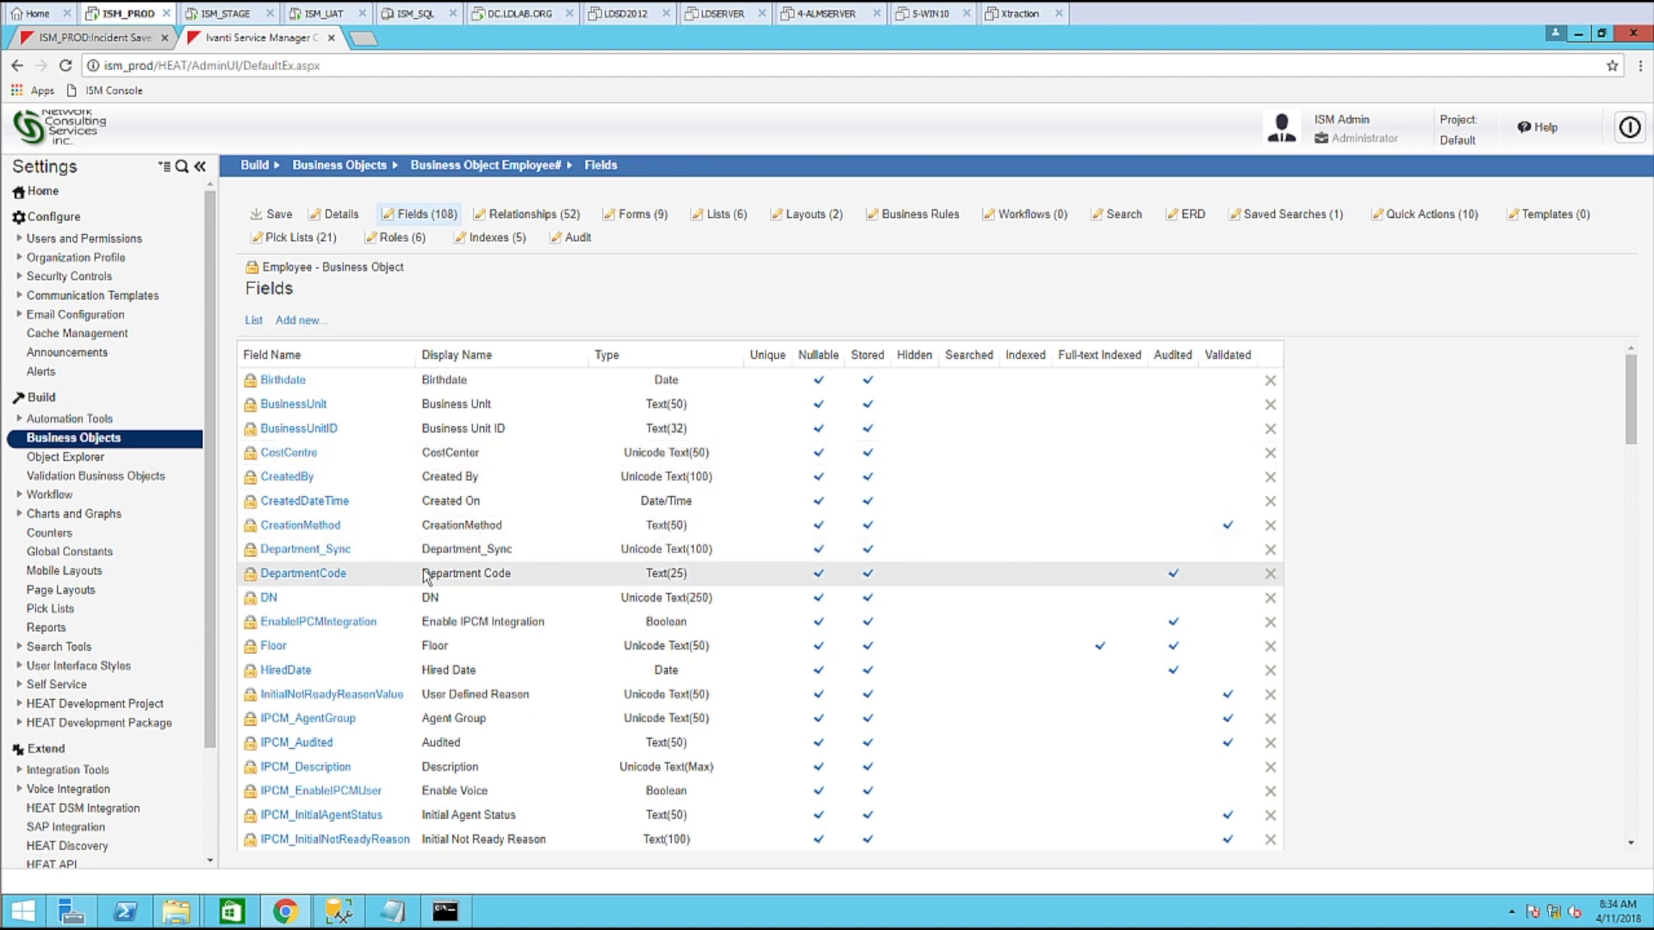
click(297, 323)
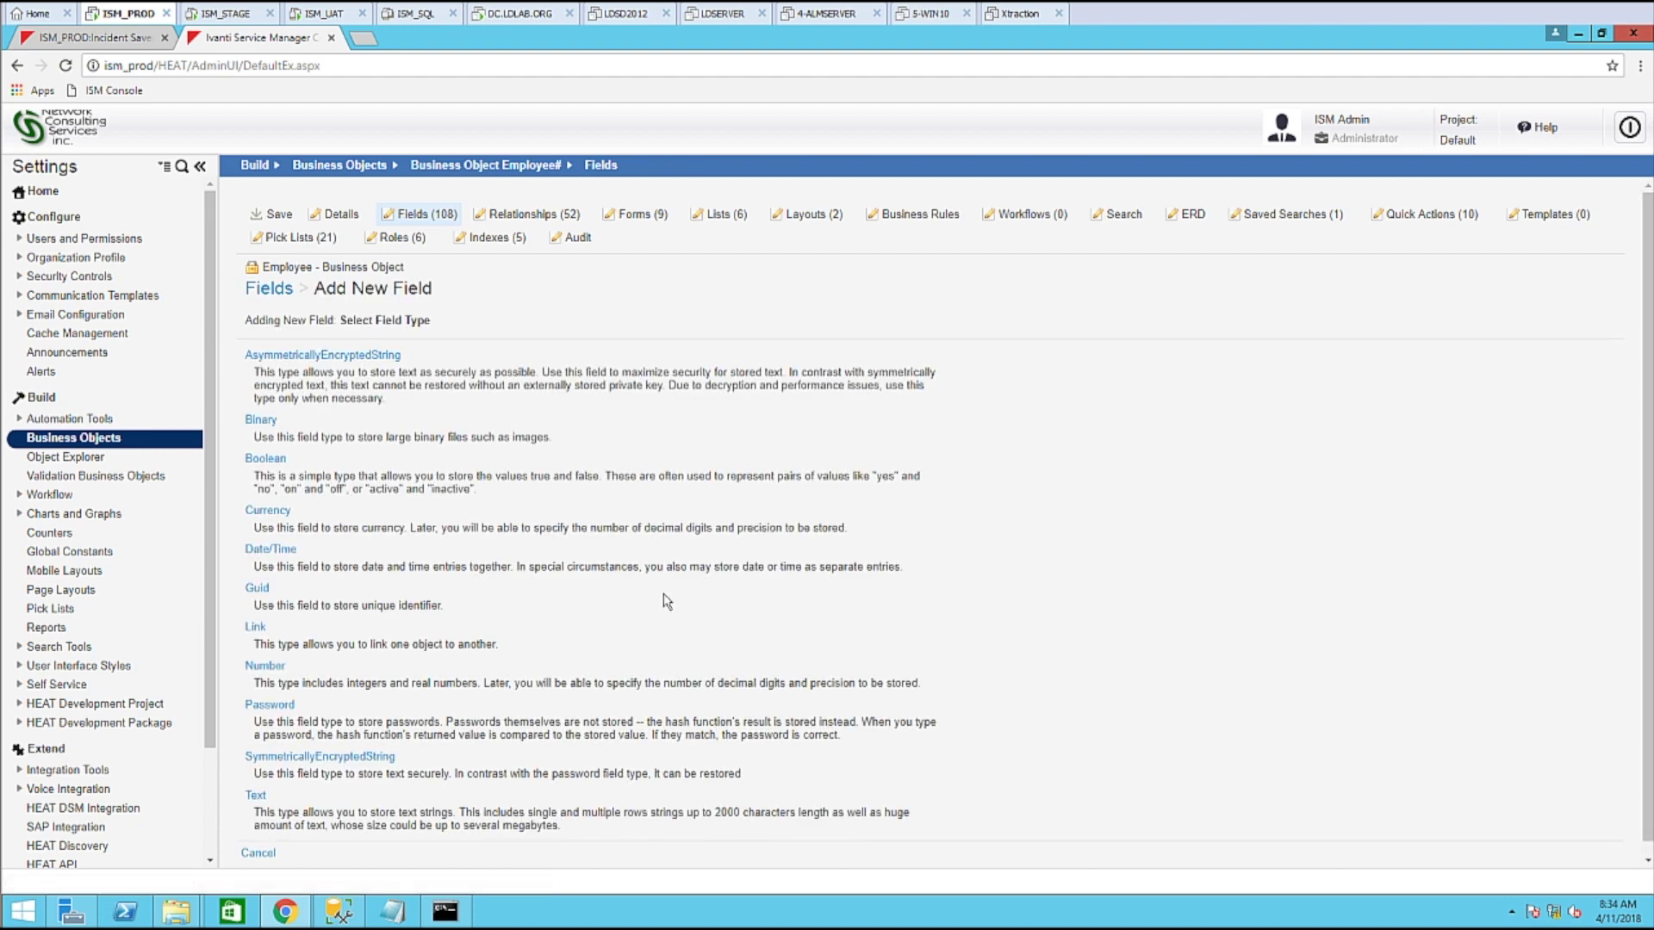
Create an unlimited-length text field named MemberOf and save the Employee object.
click(257, 796)
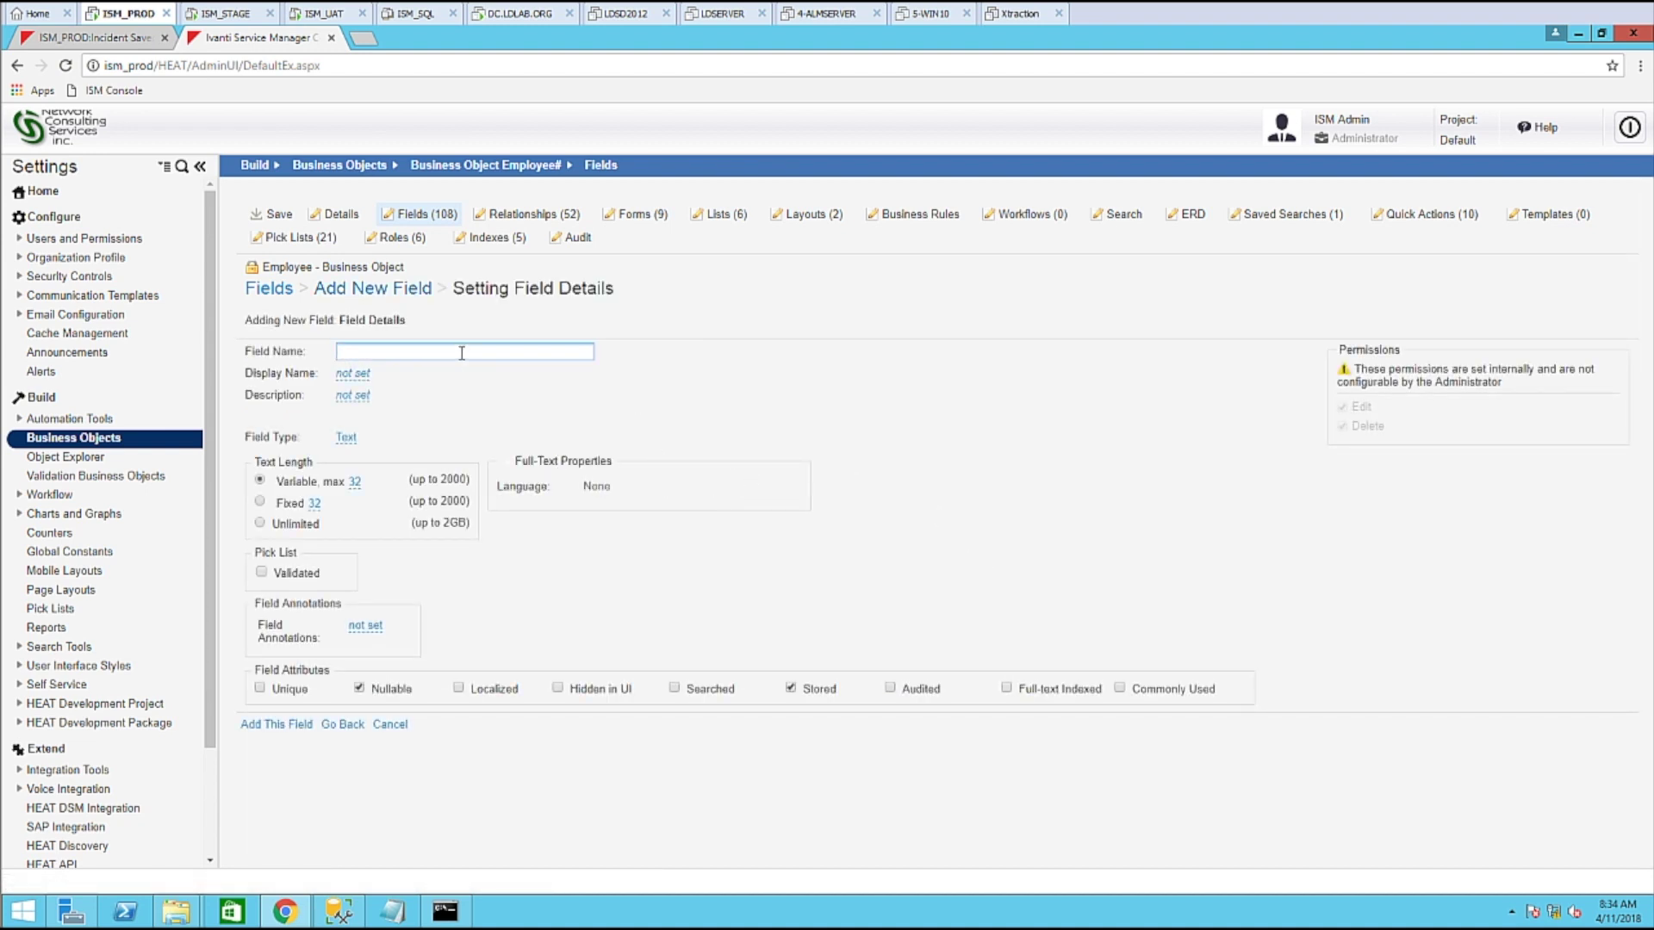
text(MemberOf)
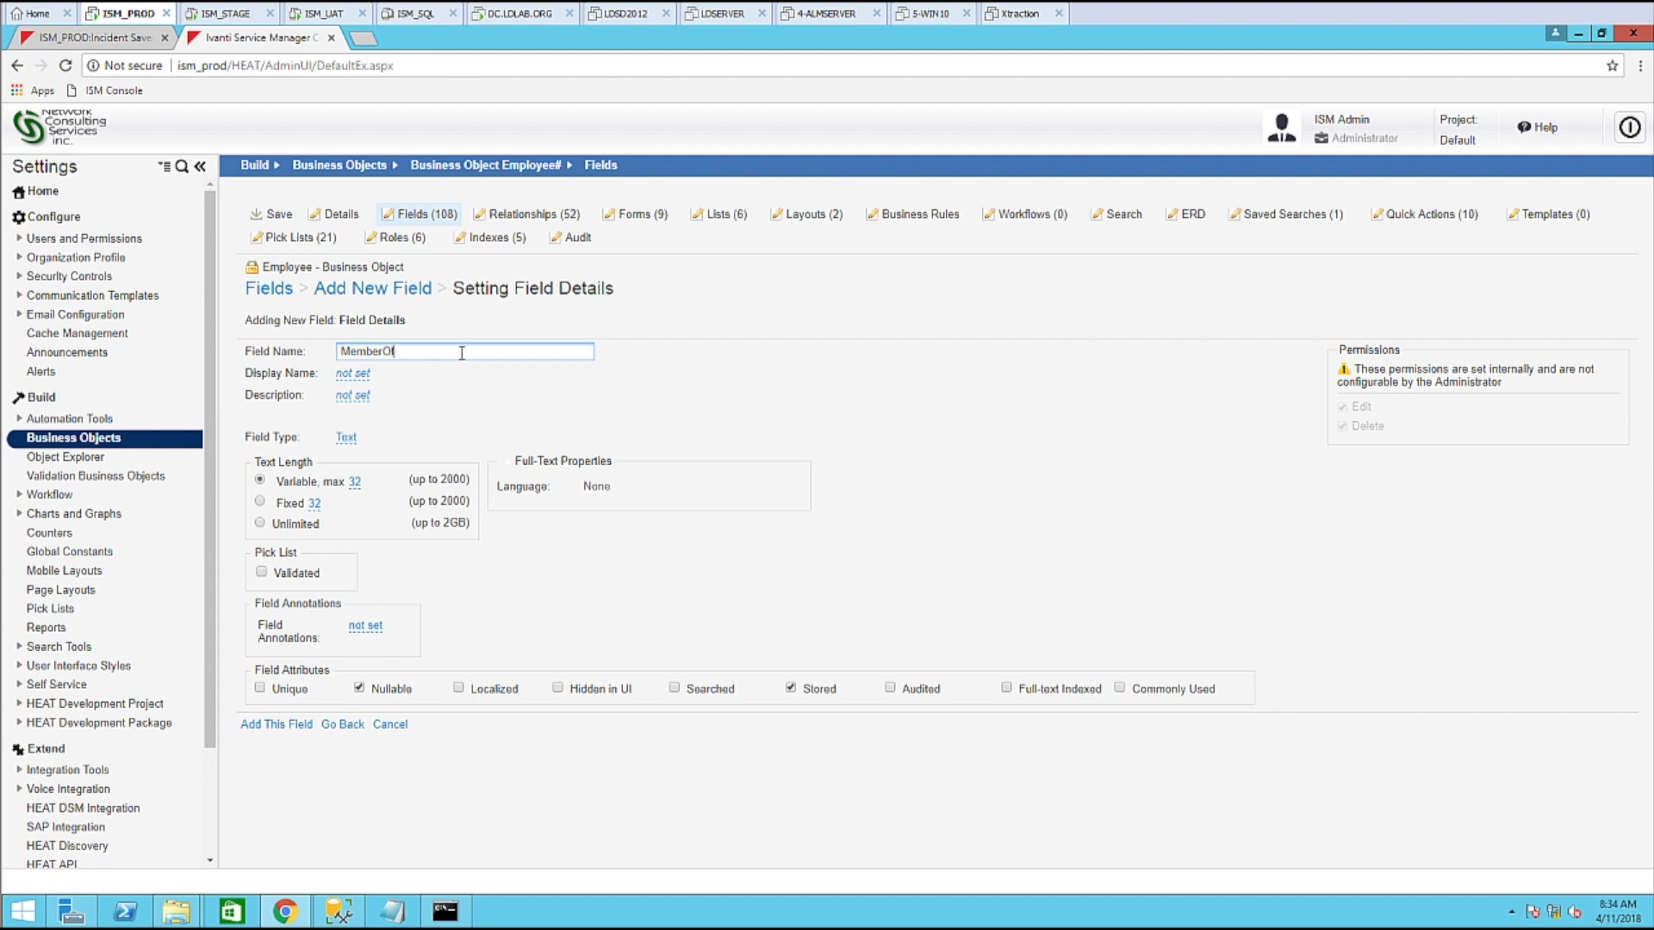
click(355, 374)
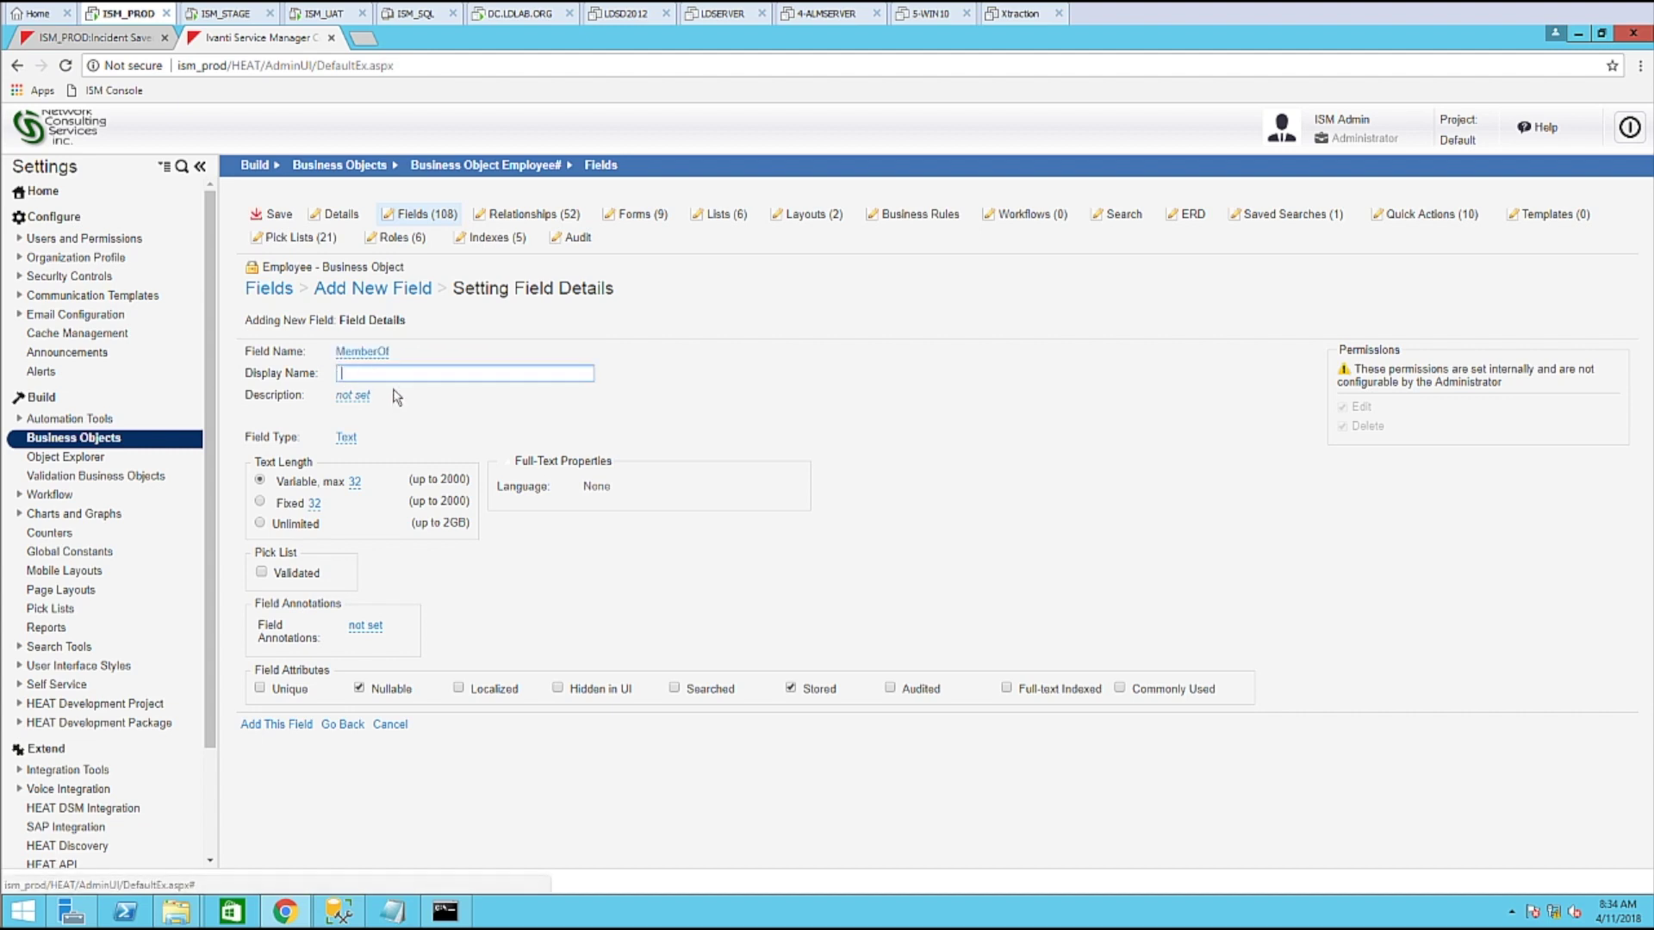
click(362, 405)
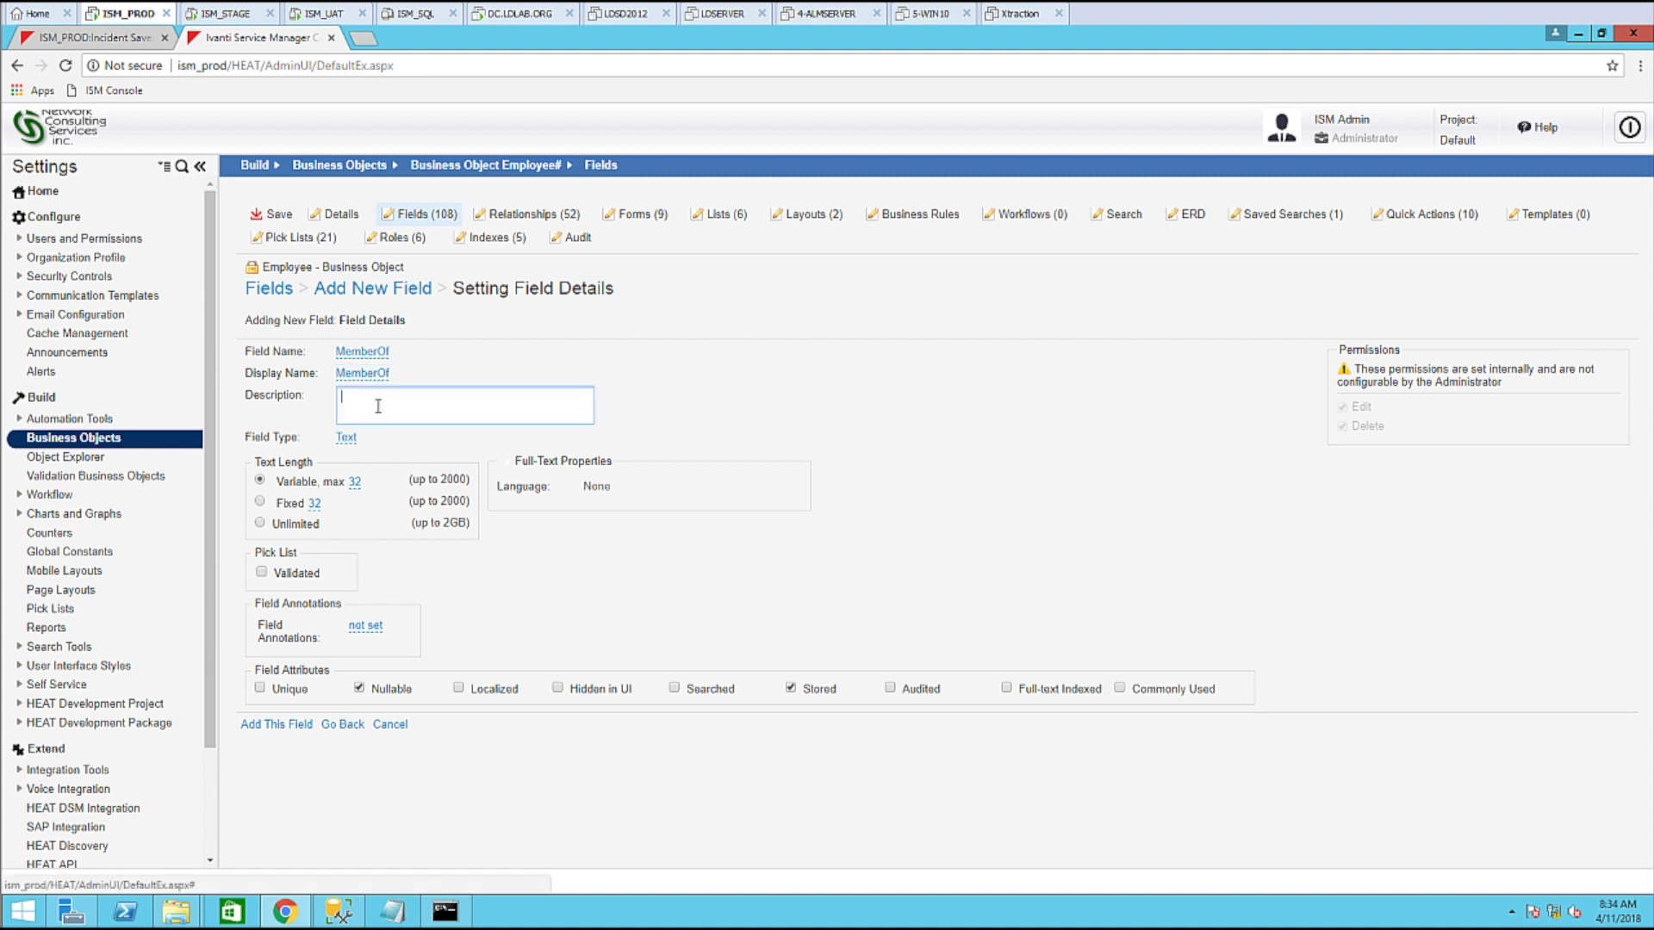
click(626, 395)
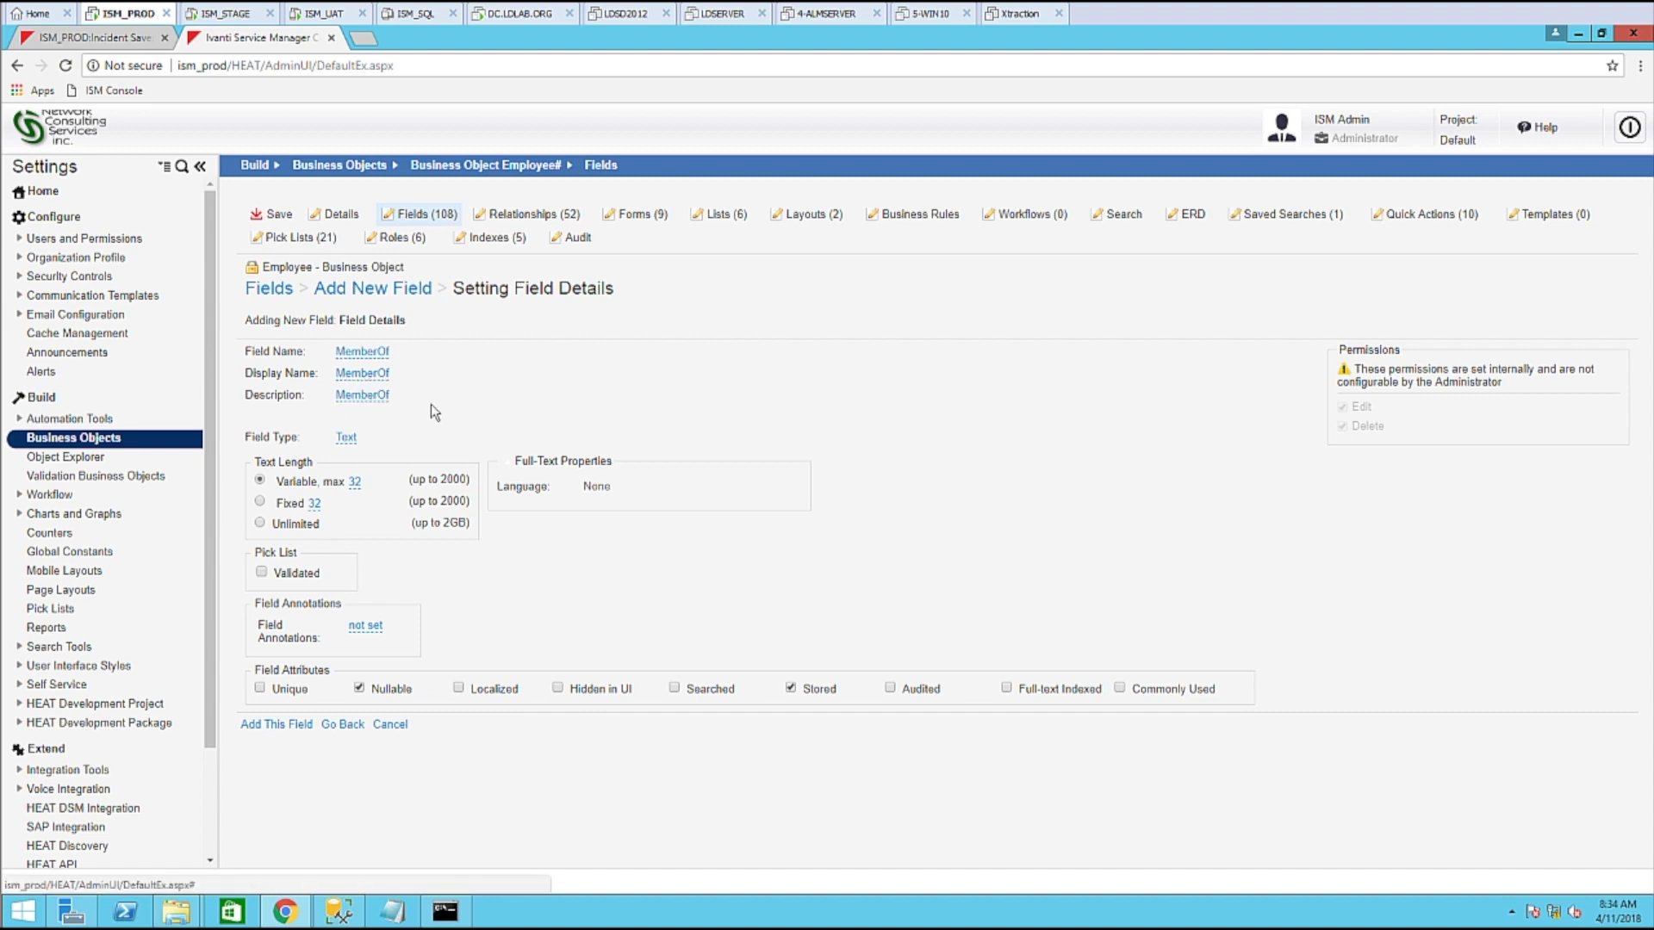
click(260, 524)
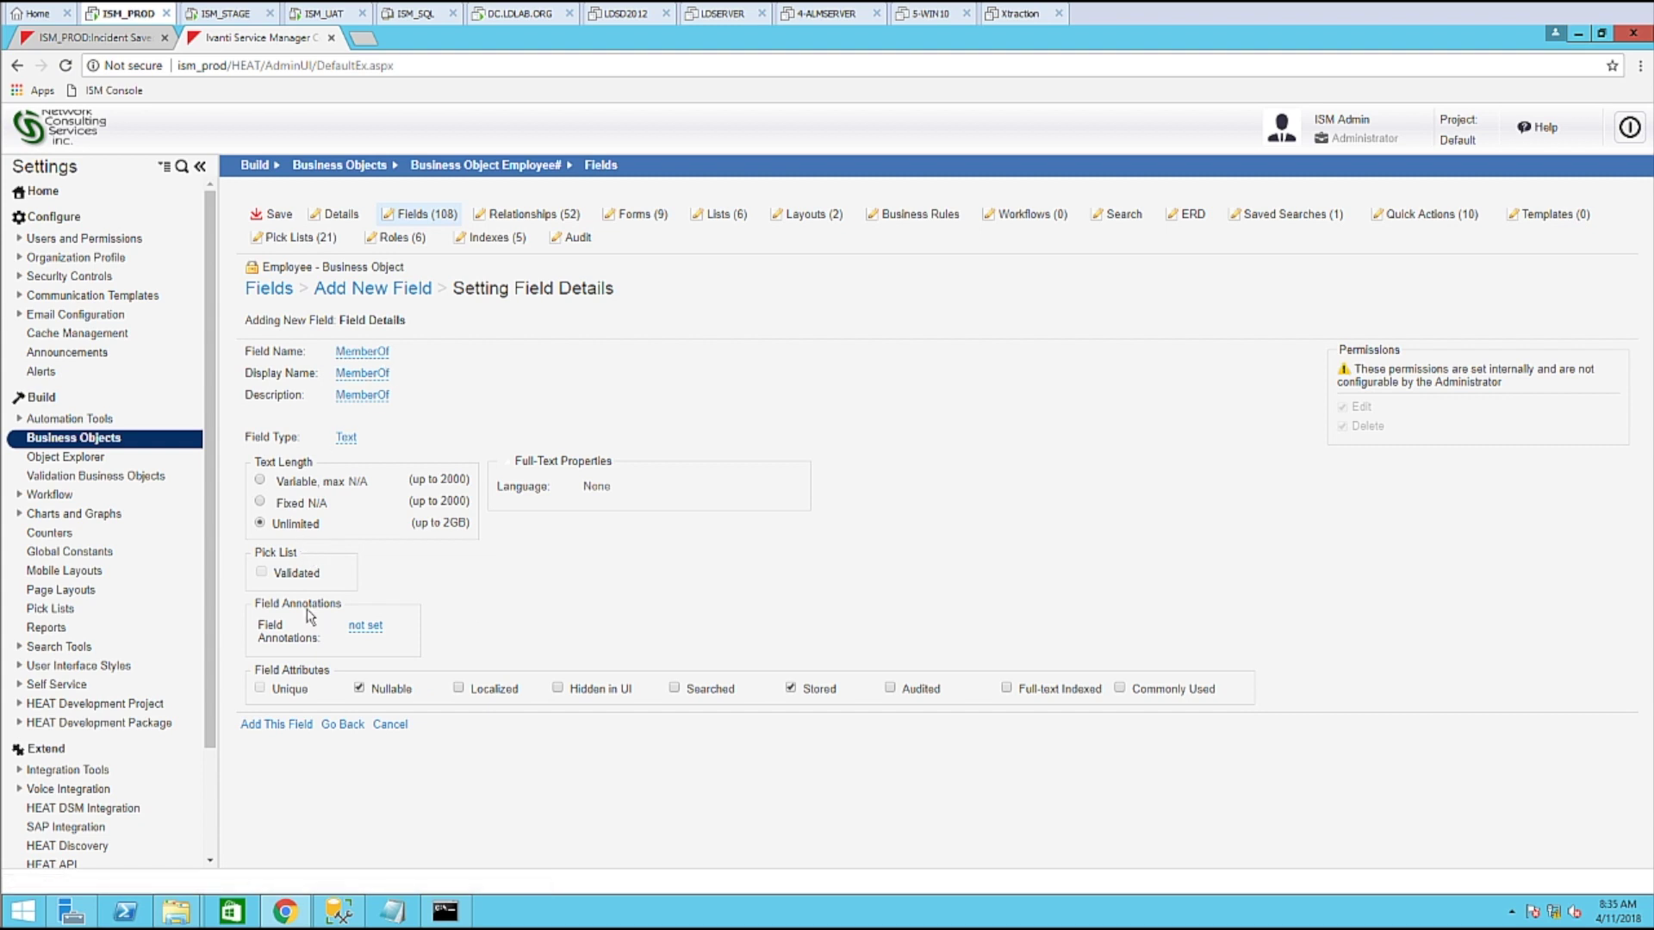
click(278, 724)
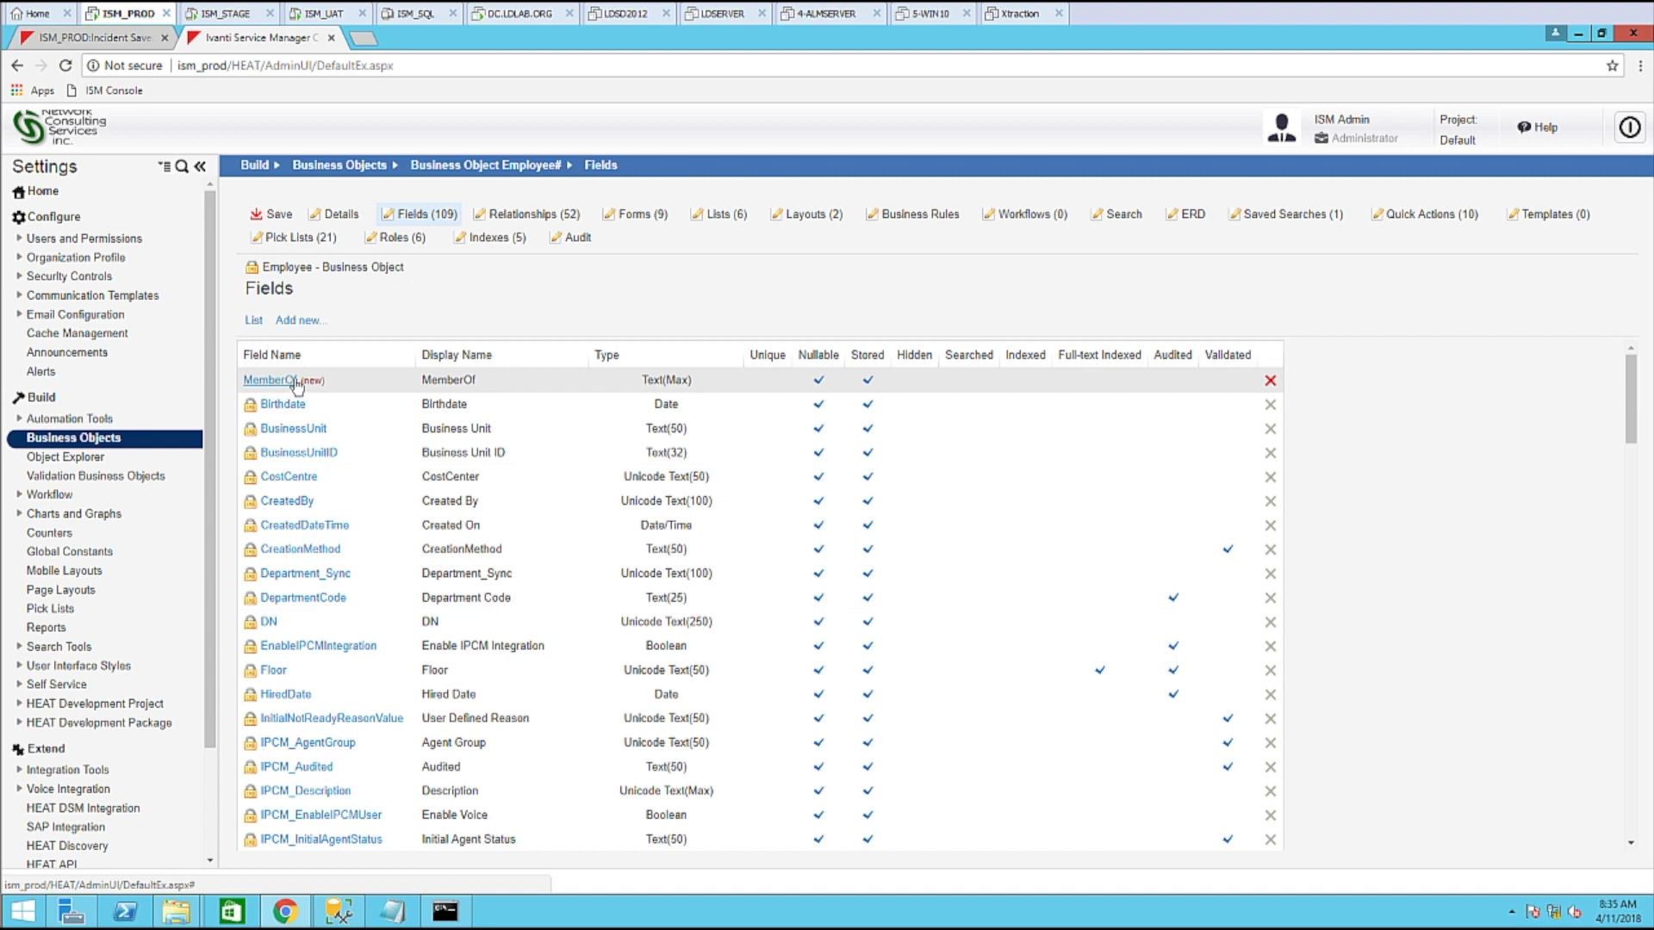
click(274, 215)
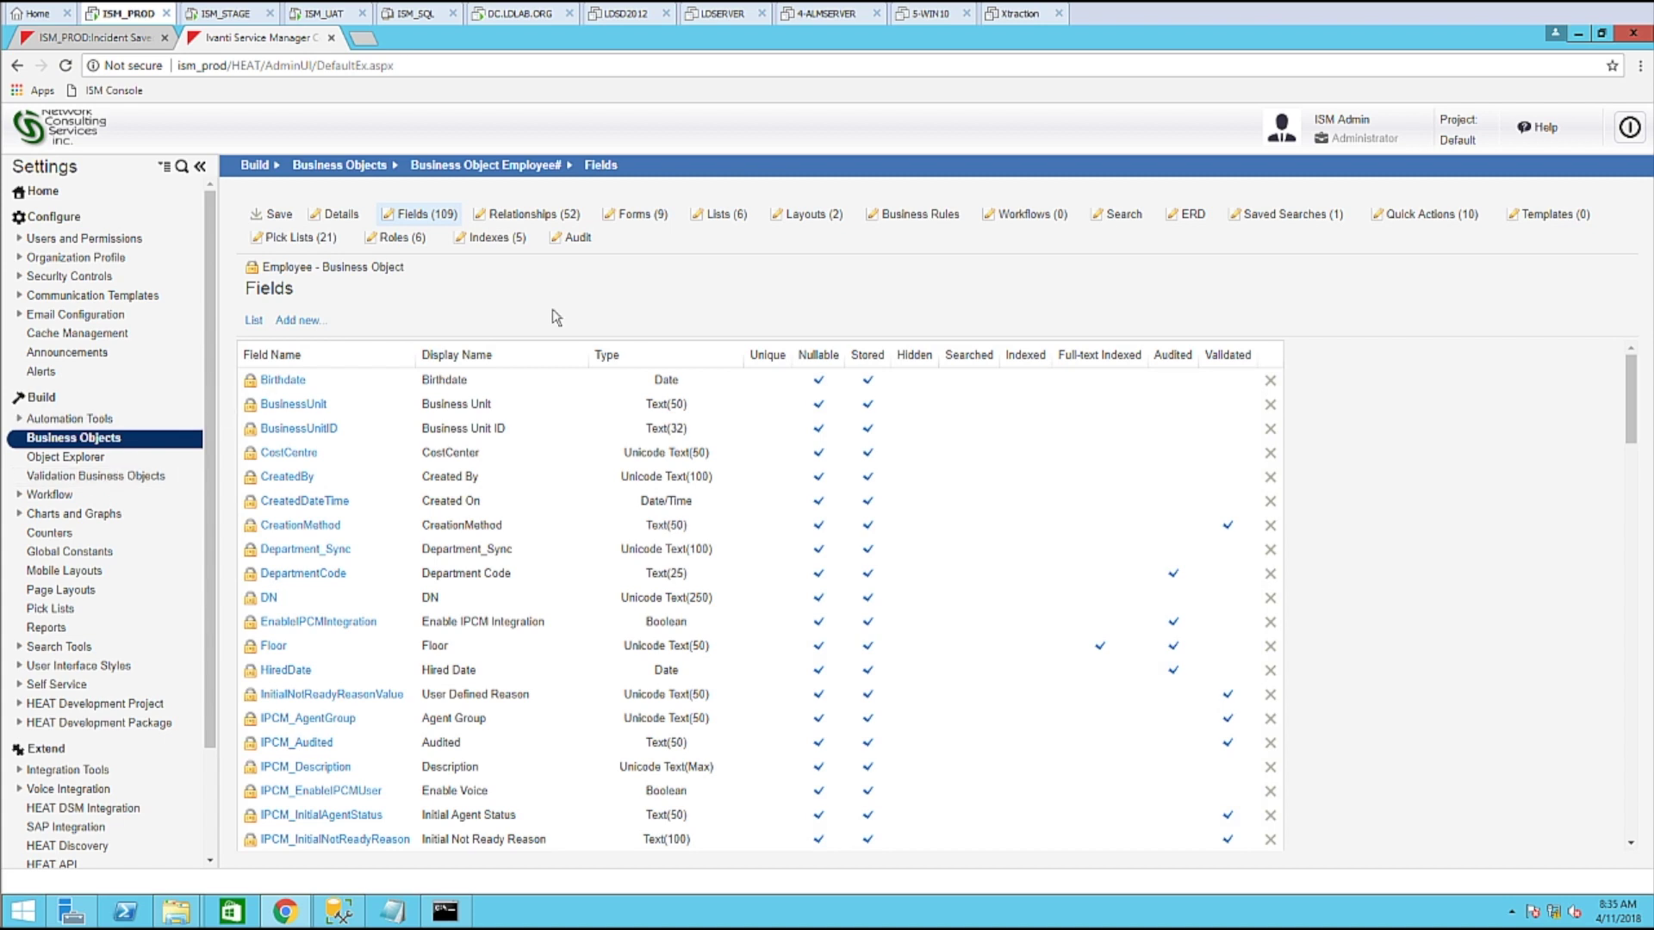
Edit the Profile.Employee formView with control borders and layout cells shown.
click(812, 214)
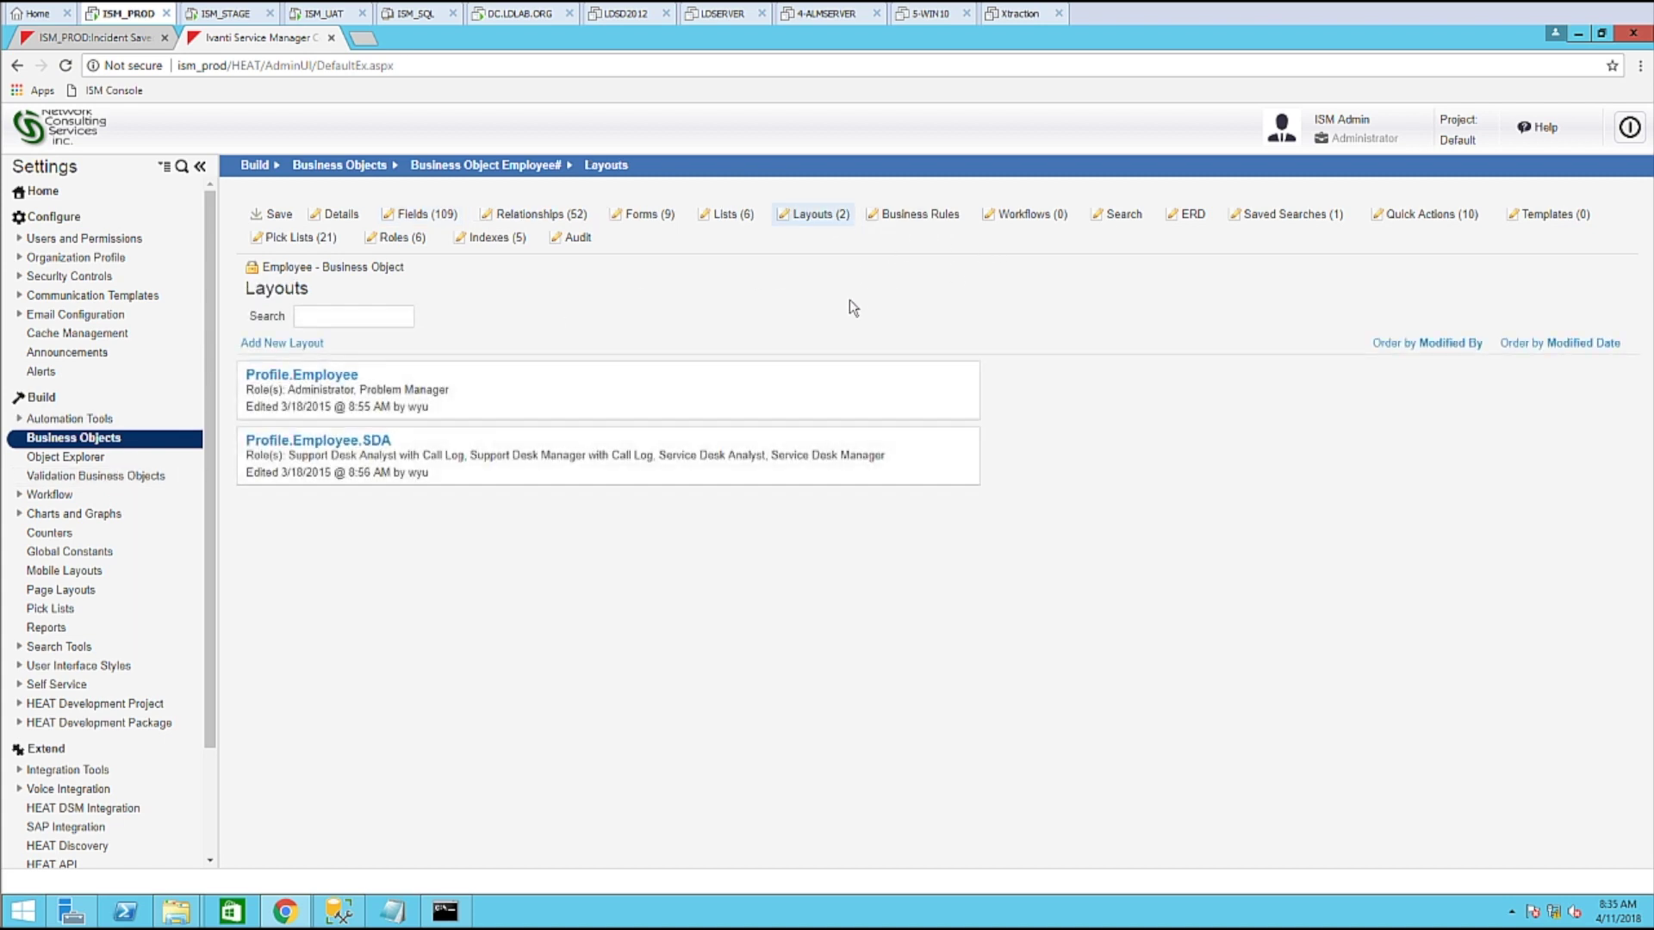
click(332, 377)
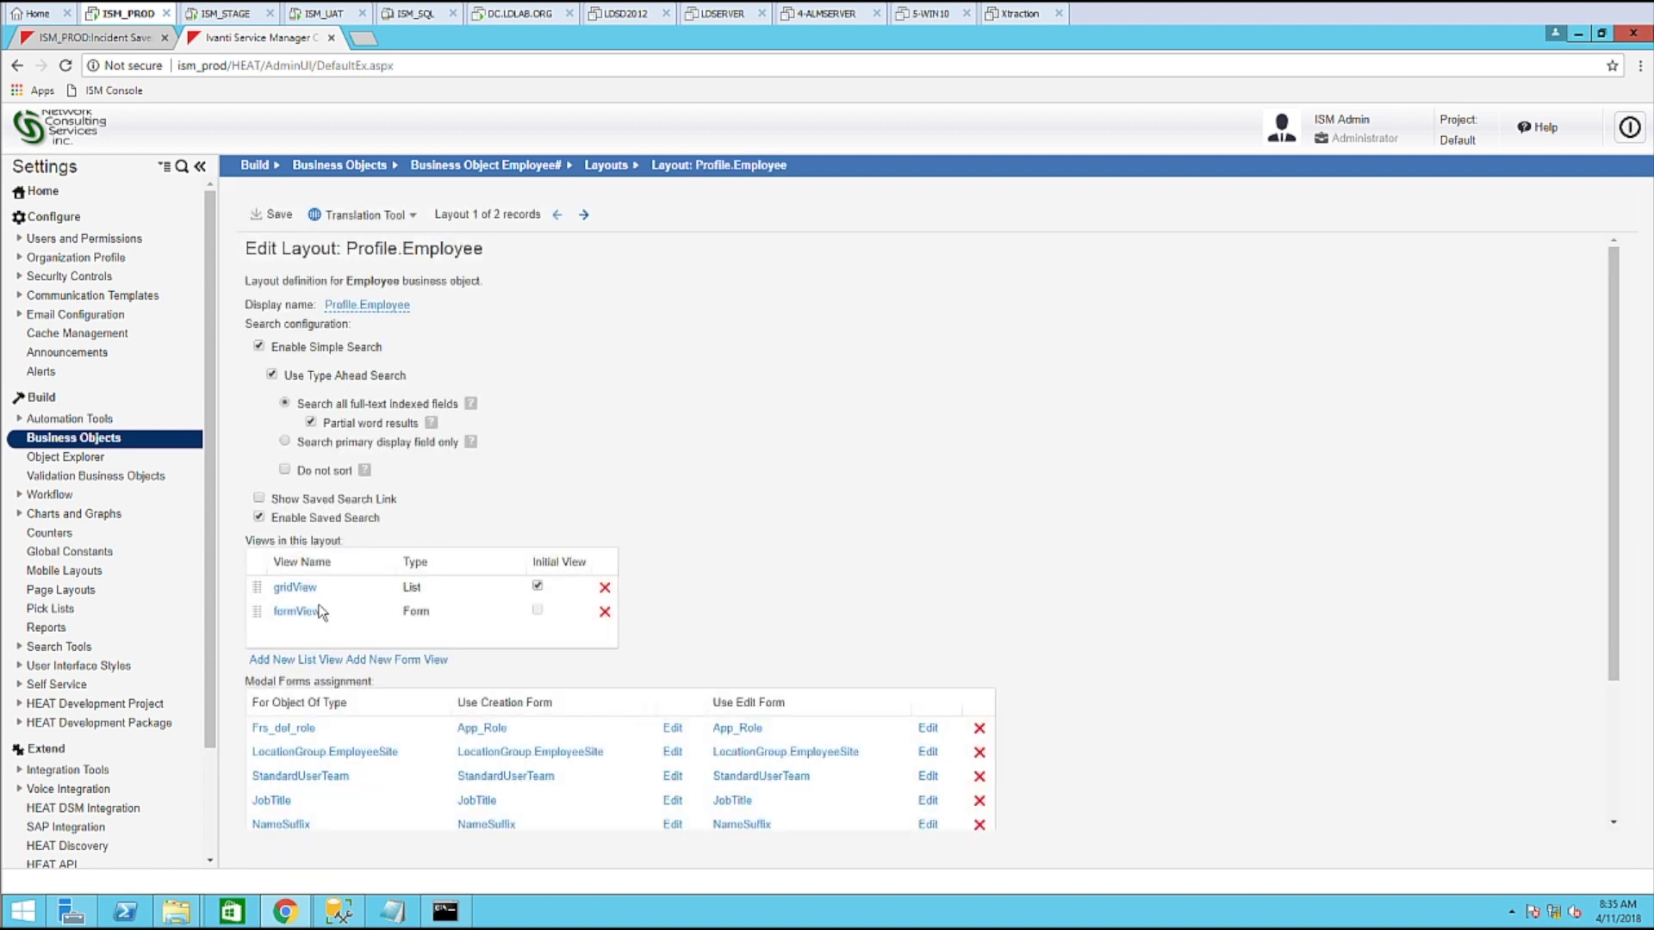
click(299, 612)
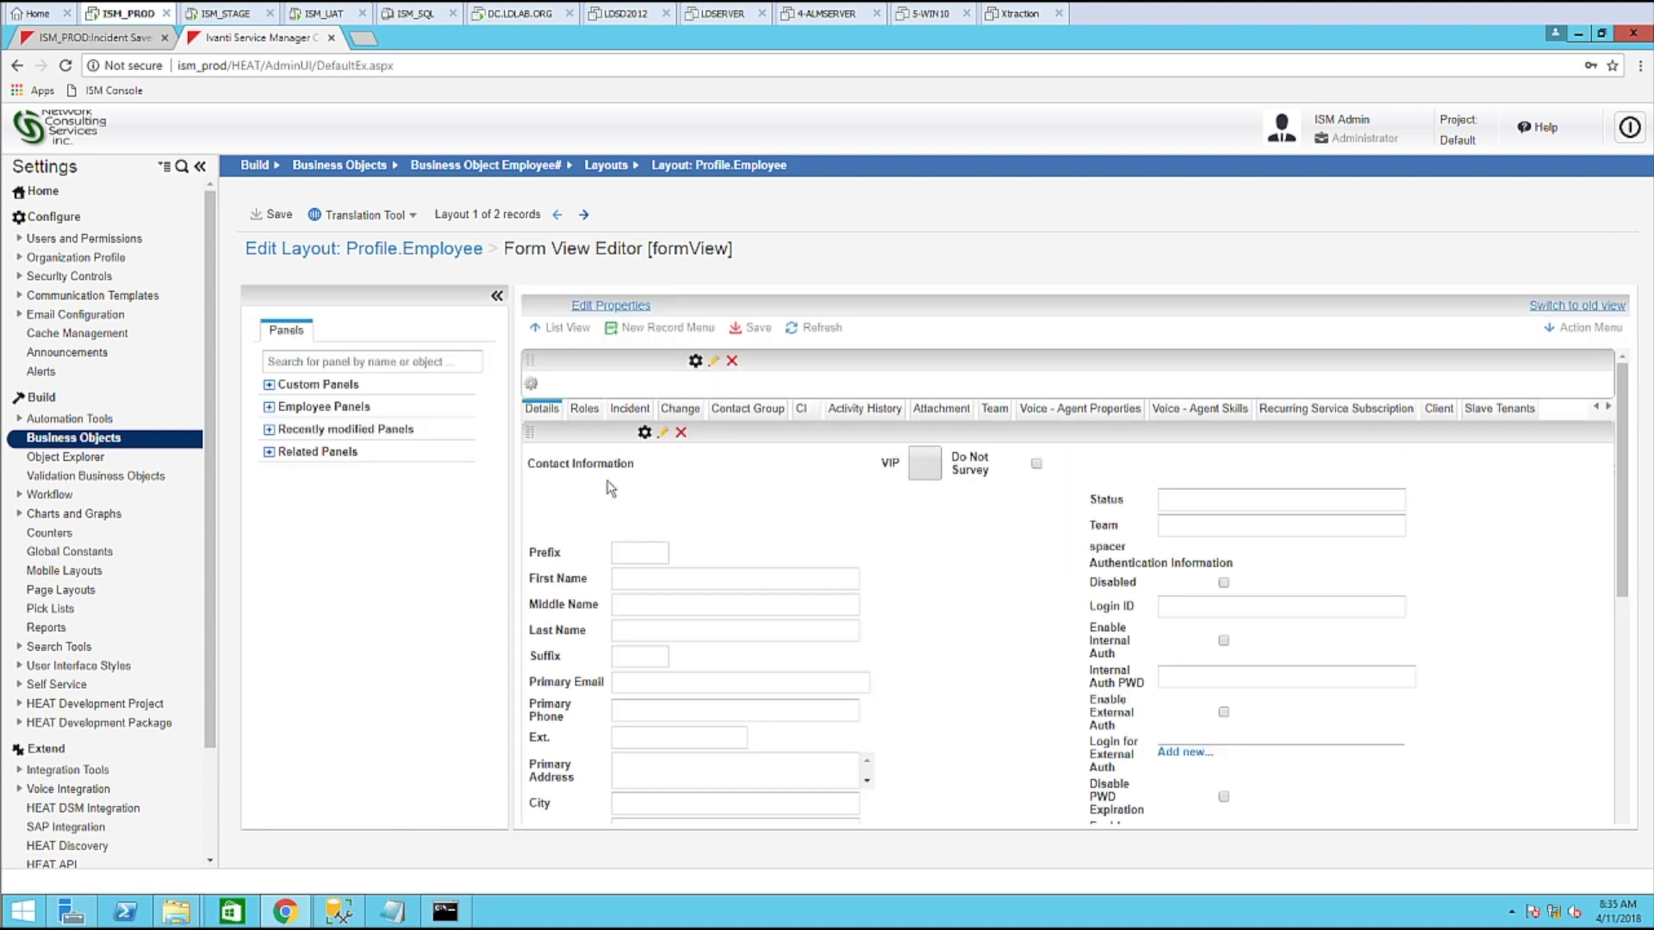
click(664, 440)
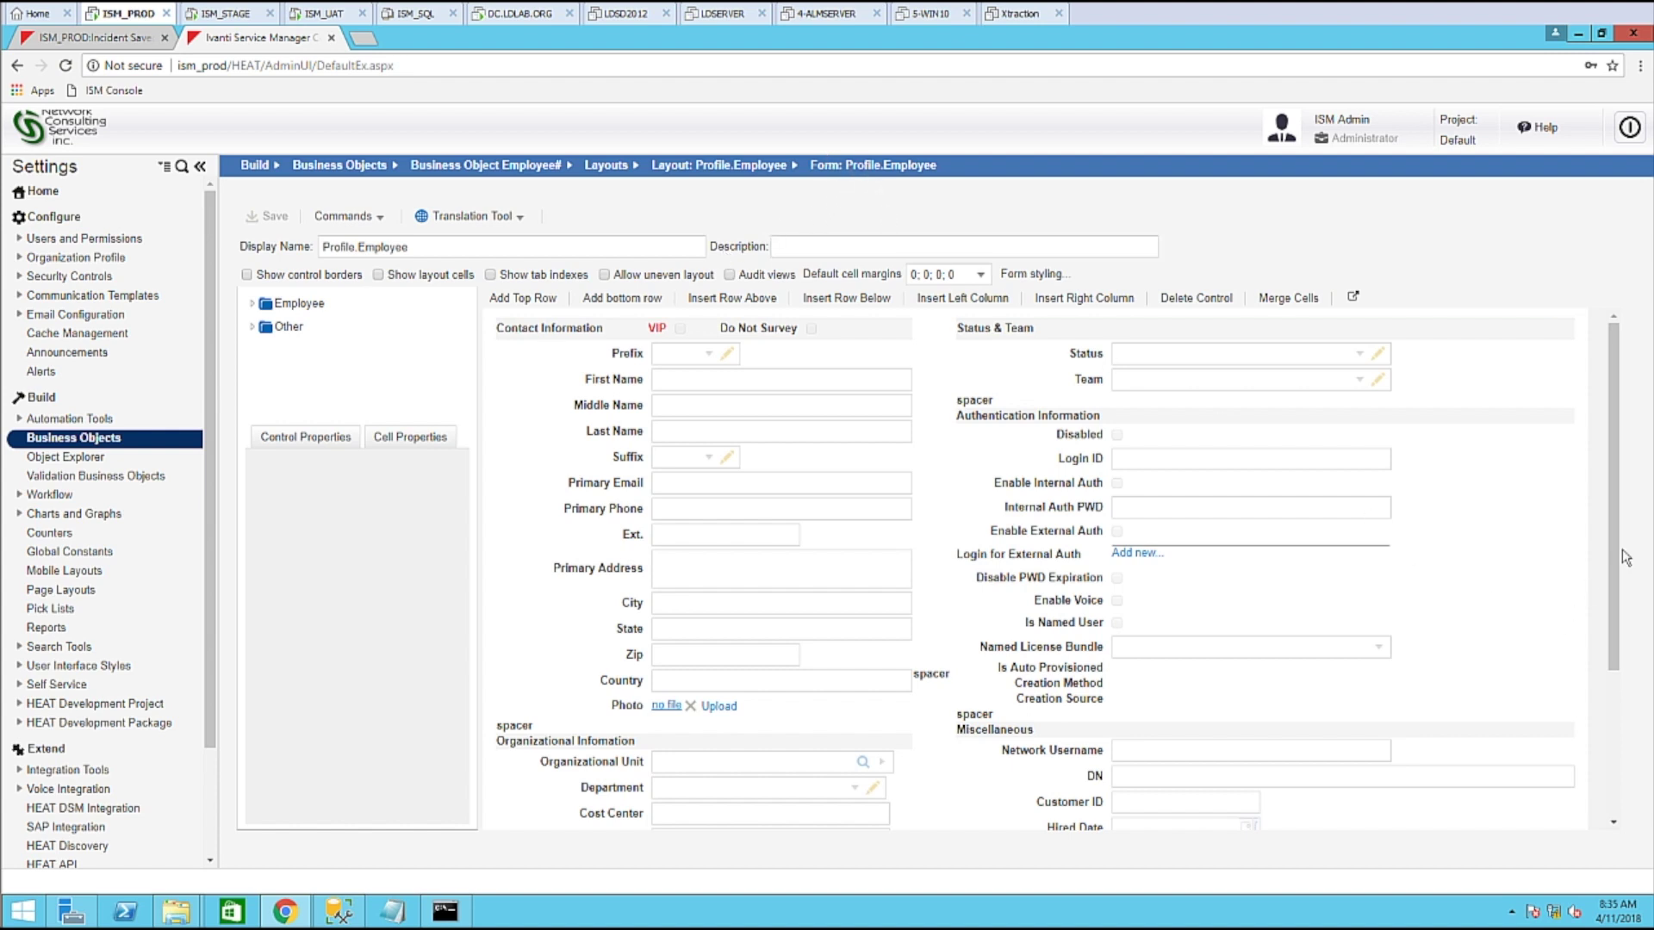
click(247, 275)
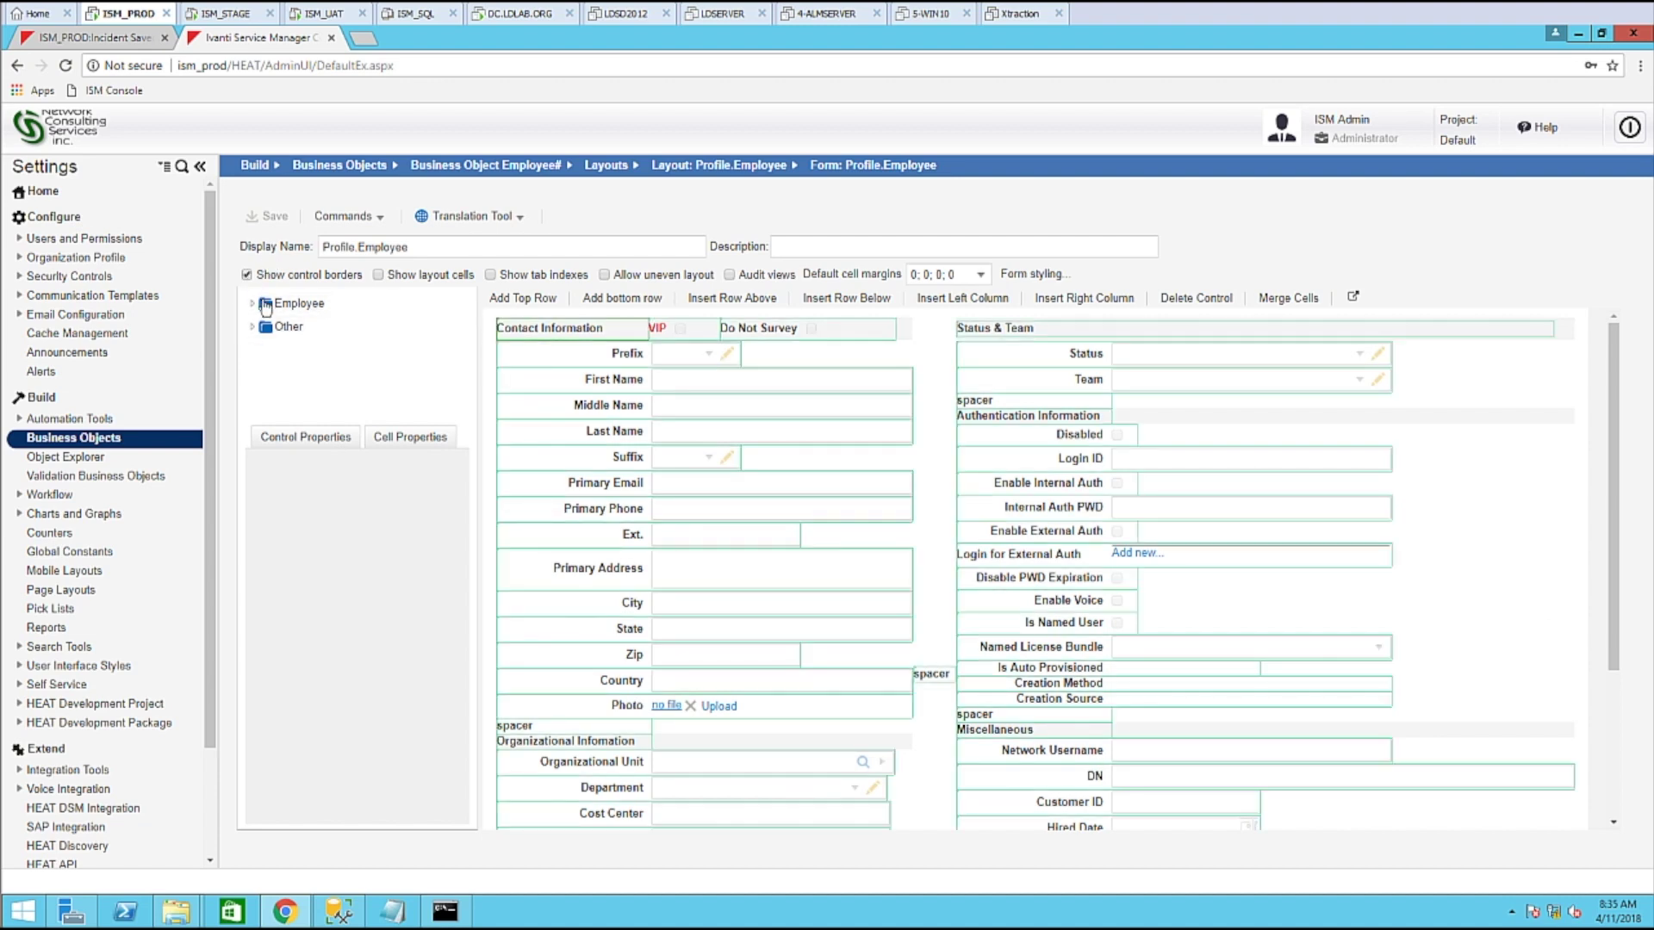
click(378, 274)
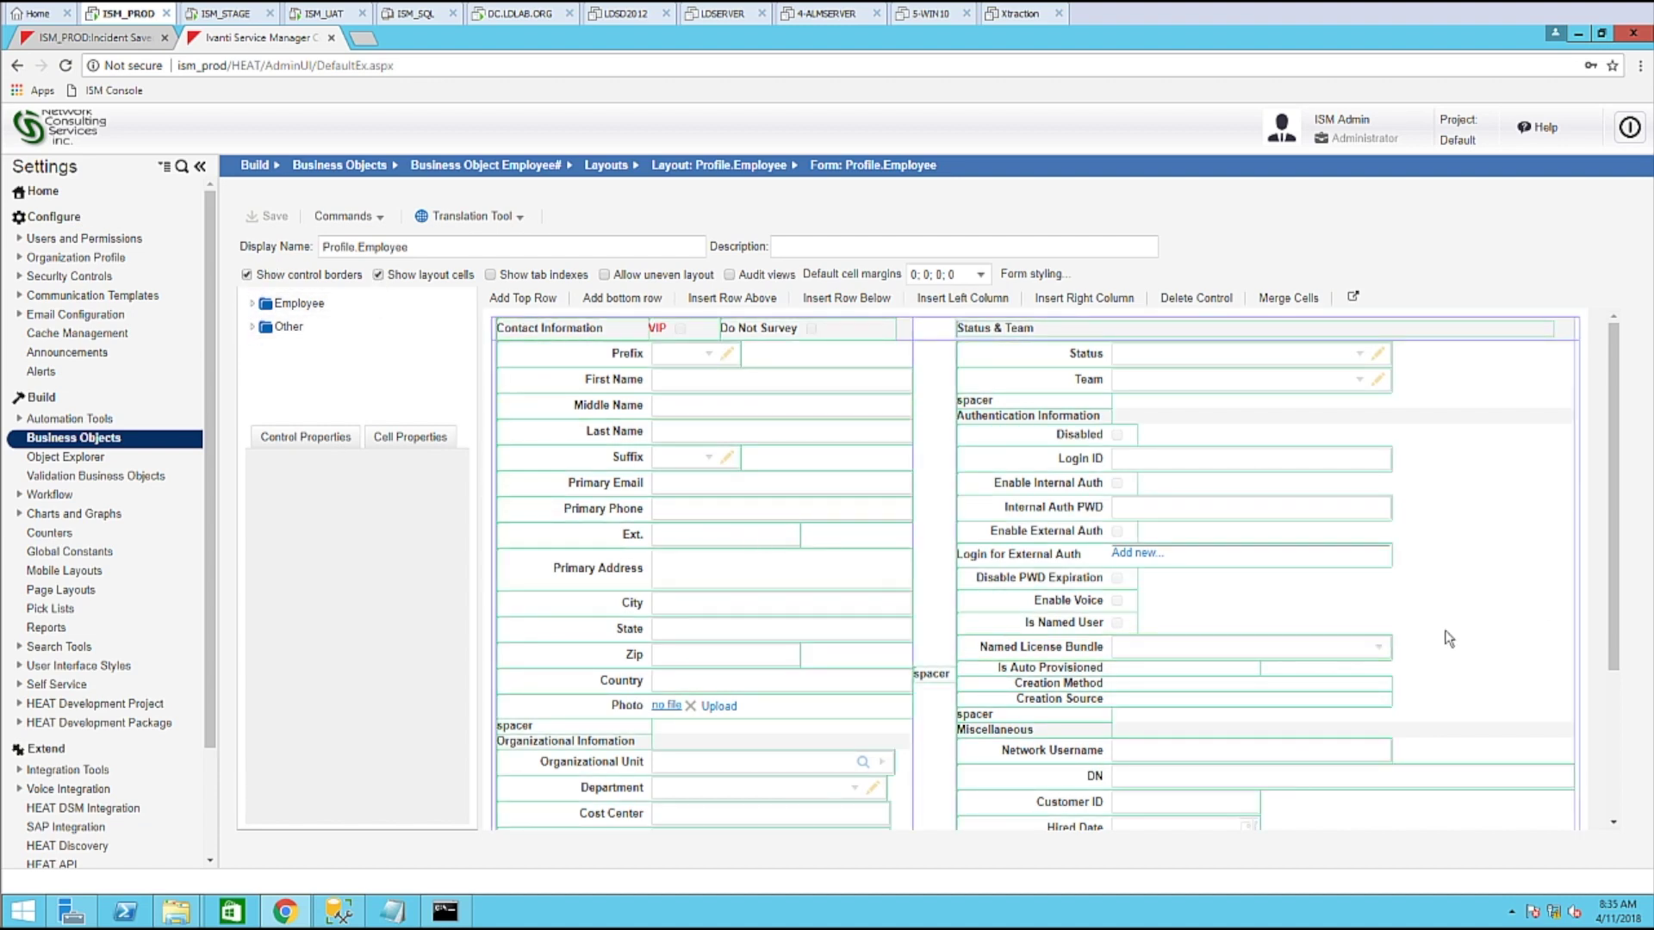
Drag the Employee MemberOf field onto the end of the form's Miscellaneous section.
scroll(1625, 587, down, 1)
drag(1625, 588, 1607, 758)
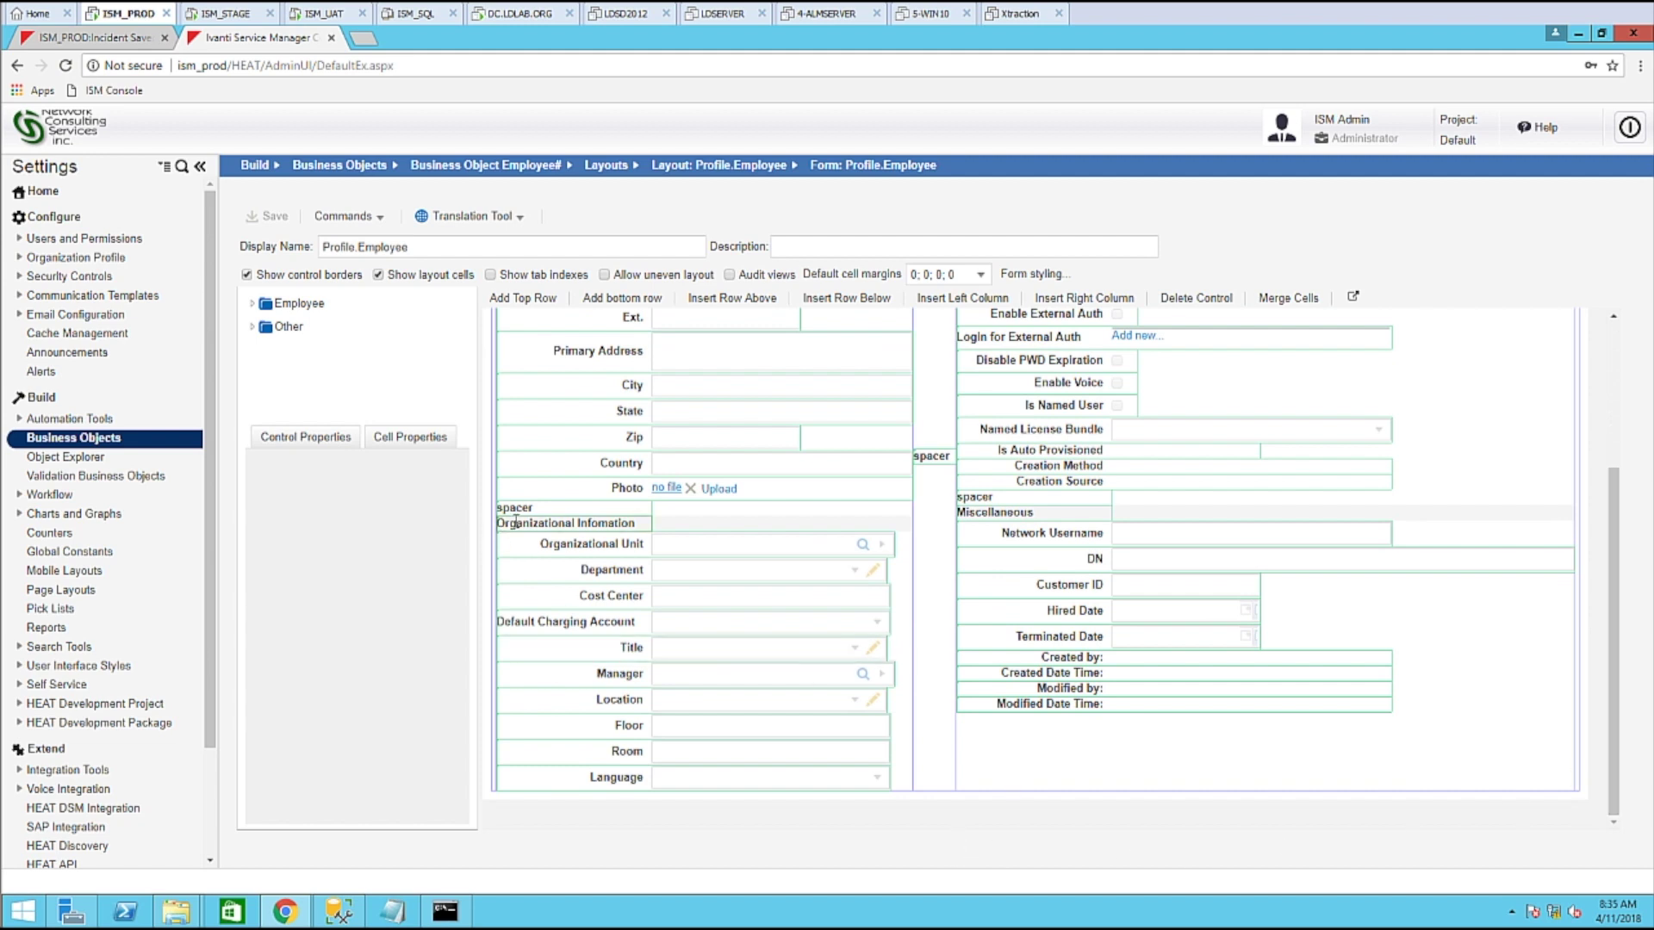
click(252, 303)
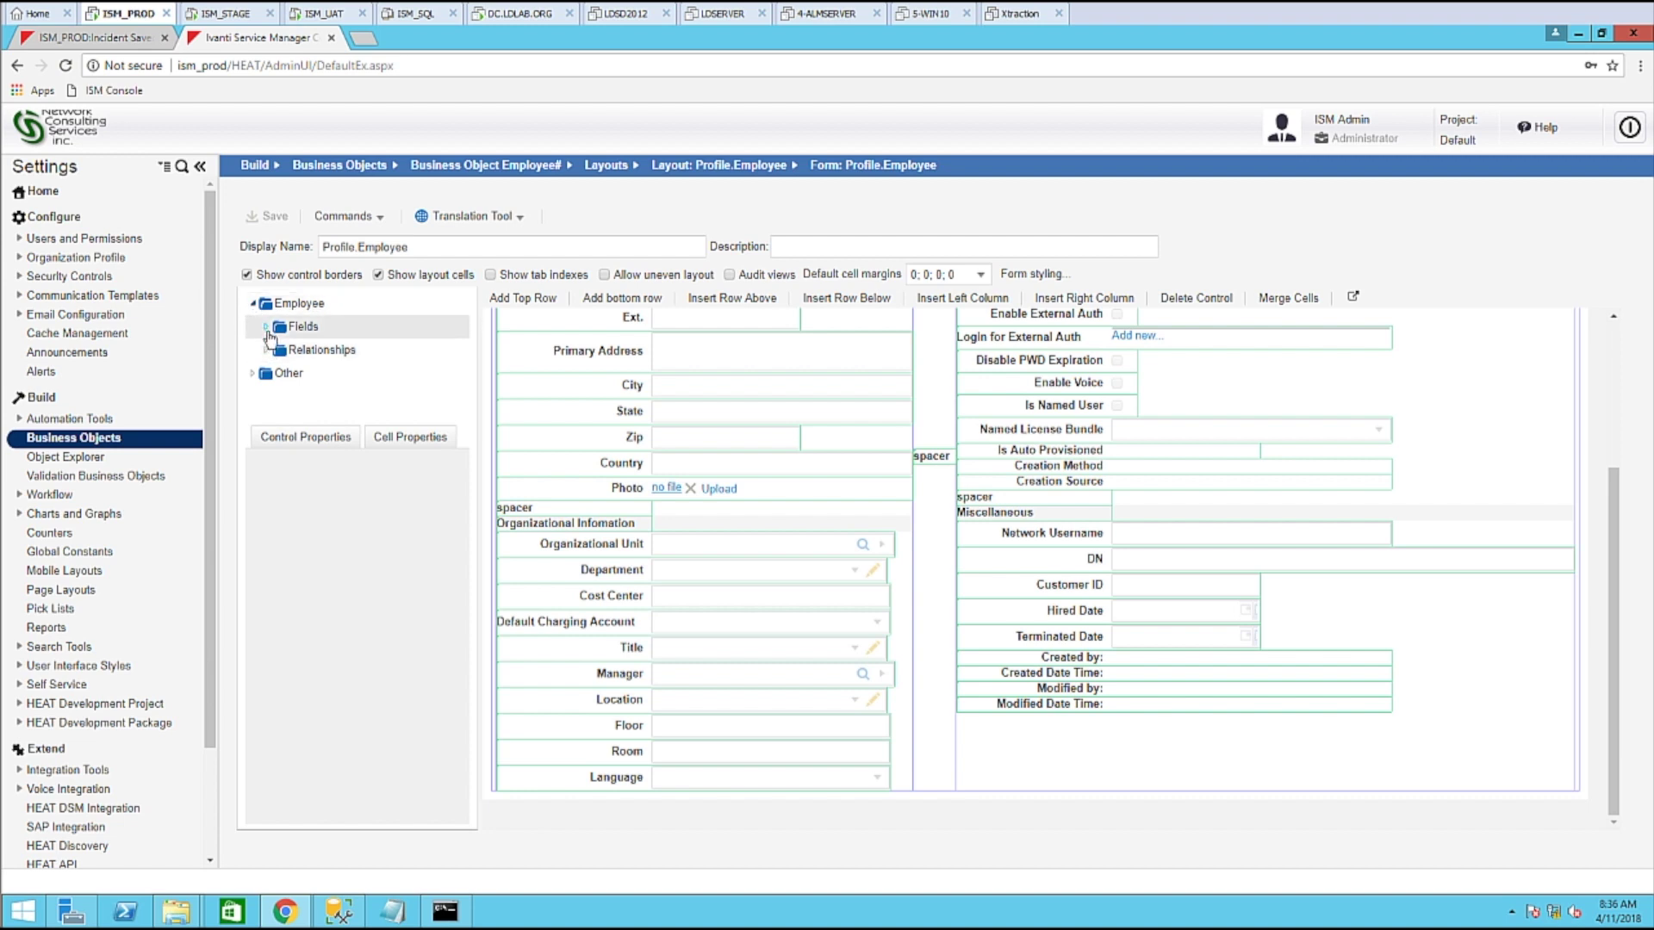
click(266, 326)
drag(463, 326, 465, 356)
scroll(466, 356, down, 5)
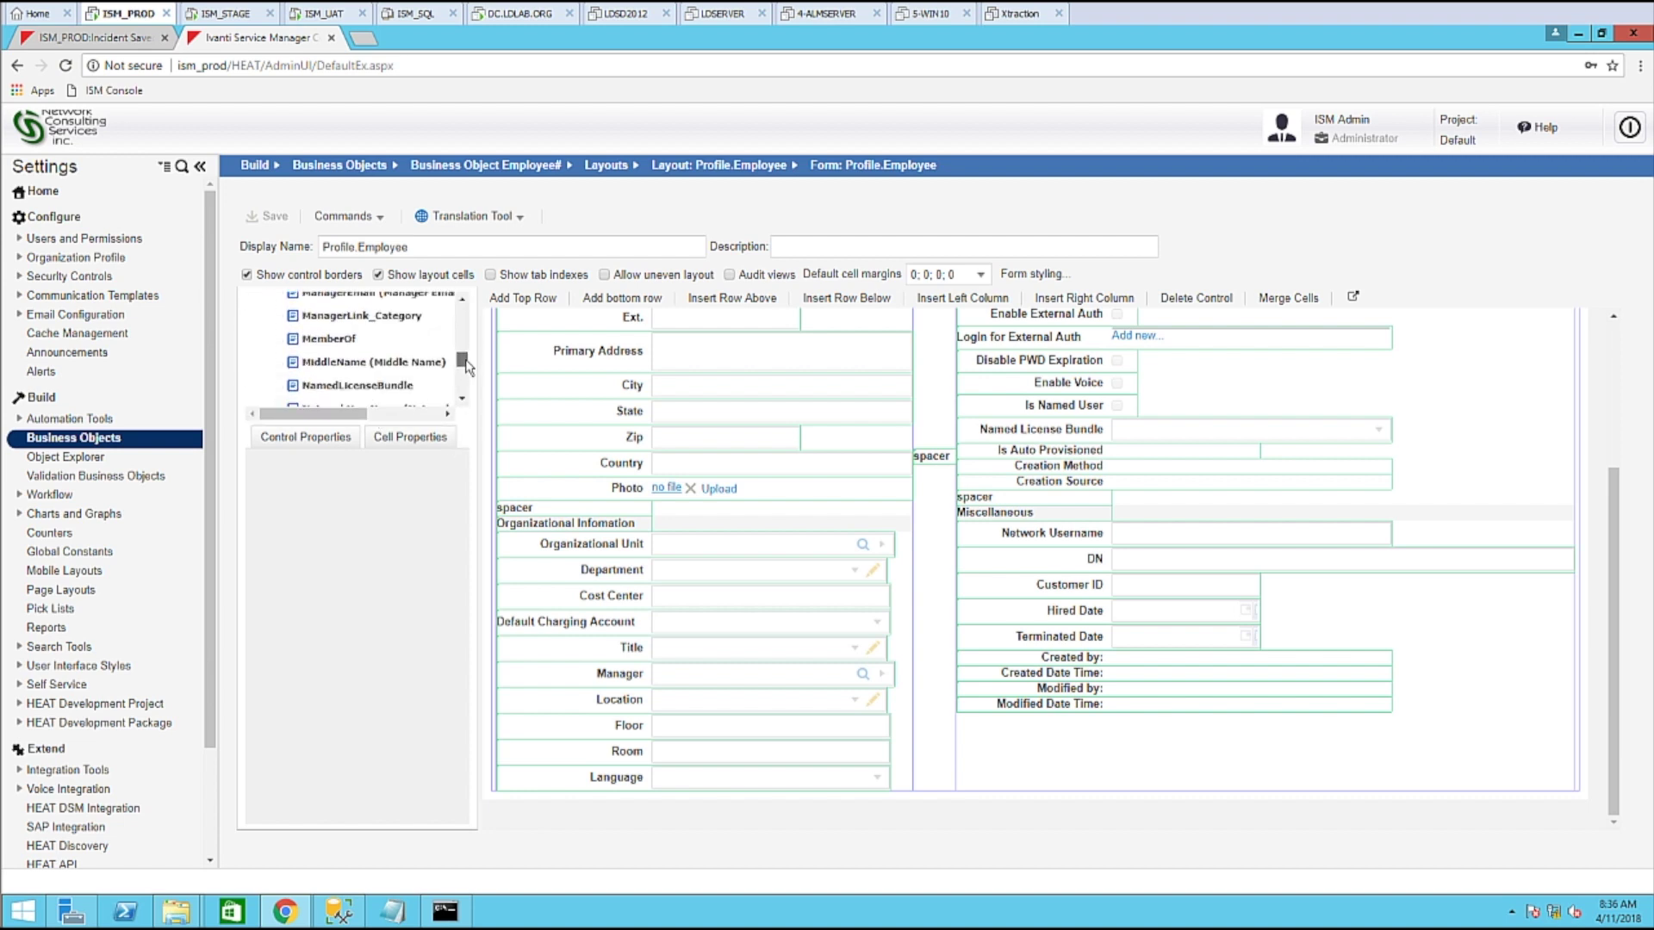
drag(340, 349, 1183, 752)
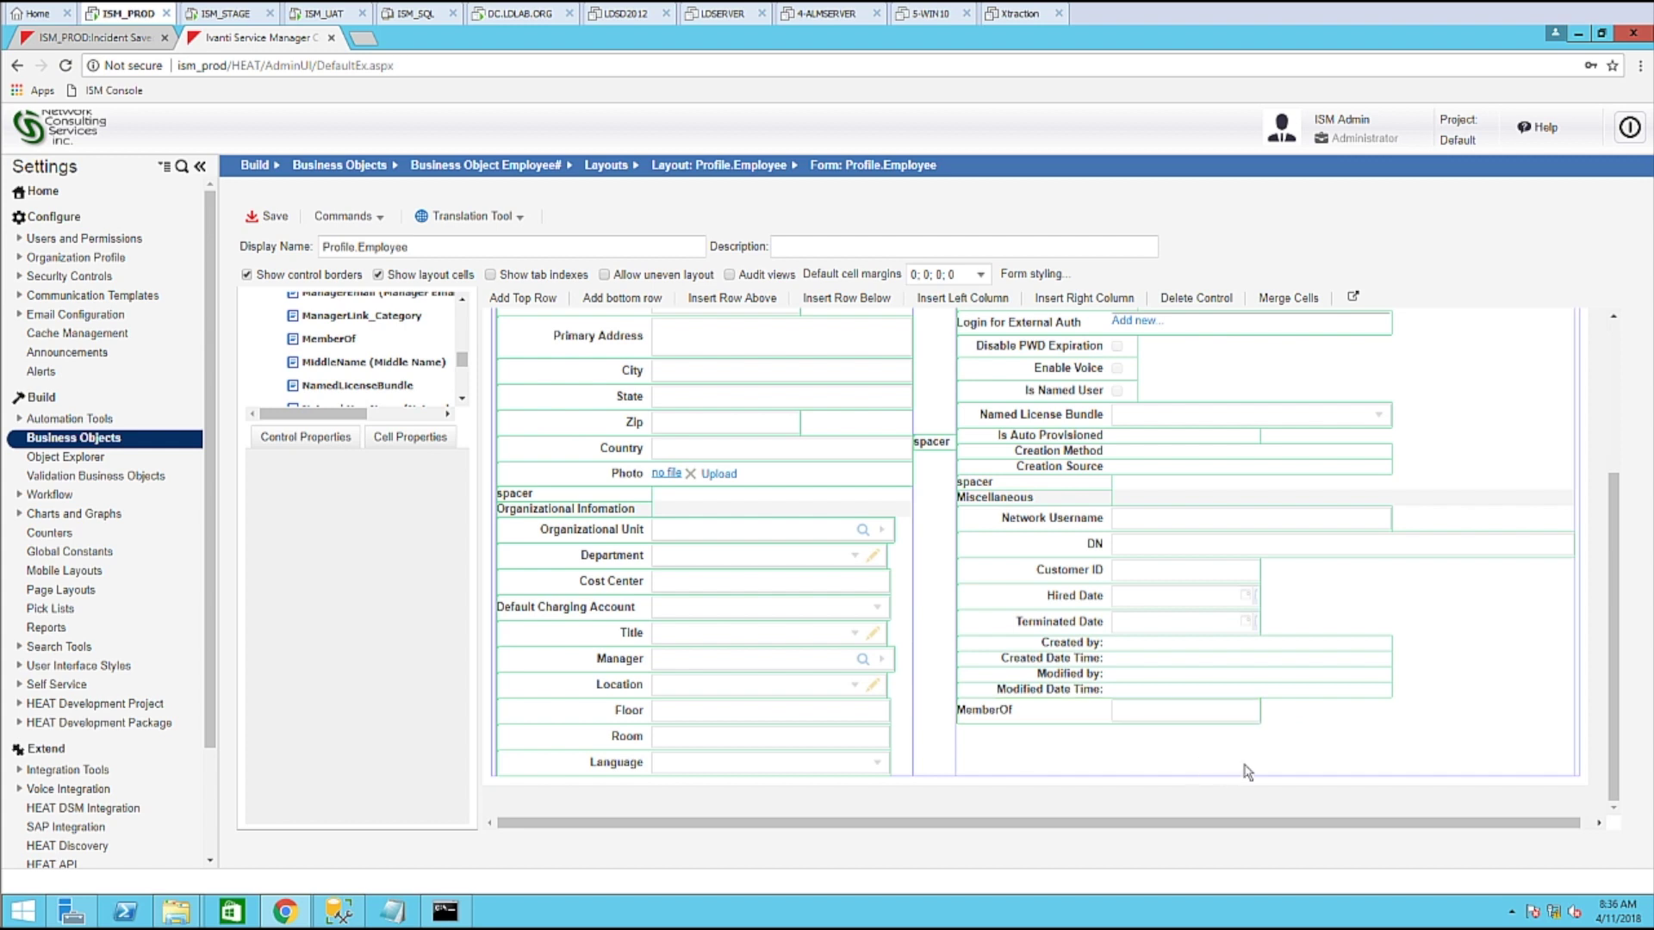
Set the MemberOf control's label above its box, width 50 em and height 25 em.
click(1130, 715)
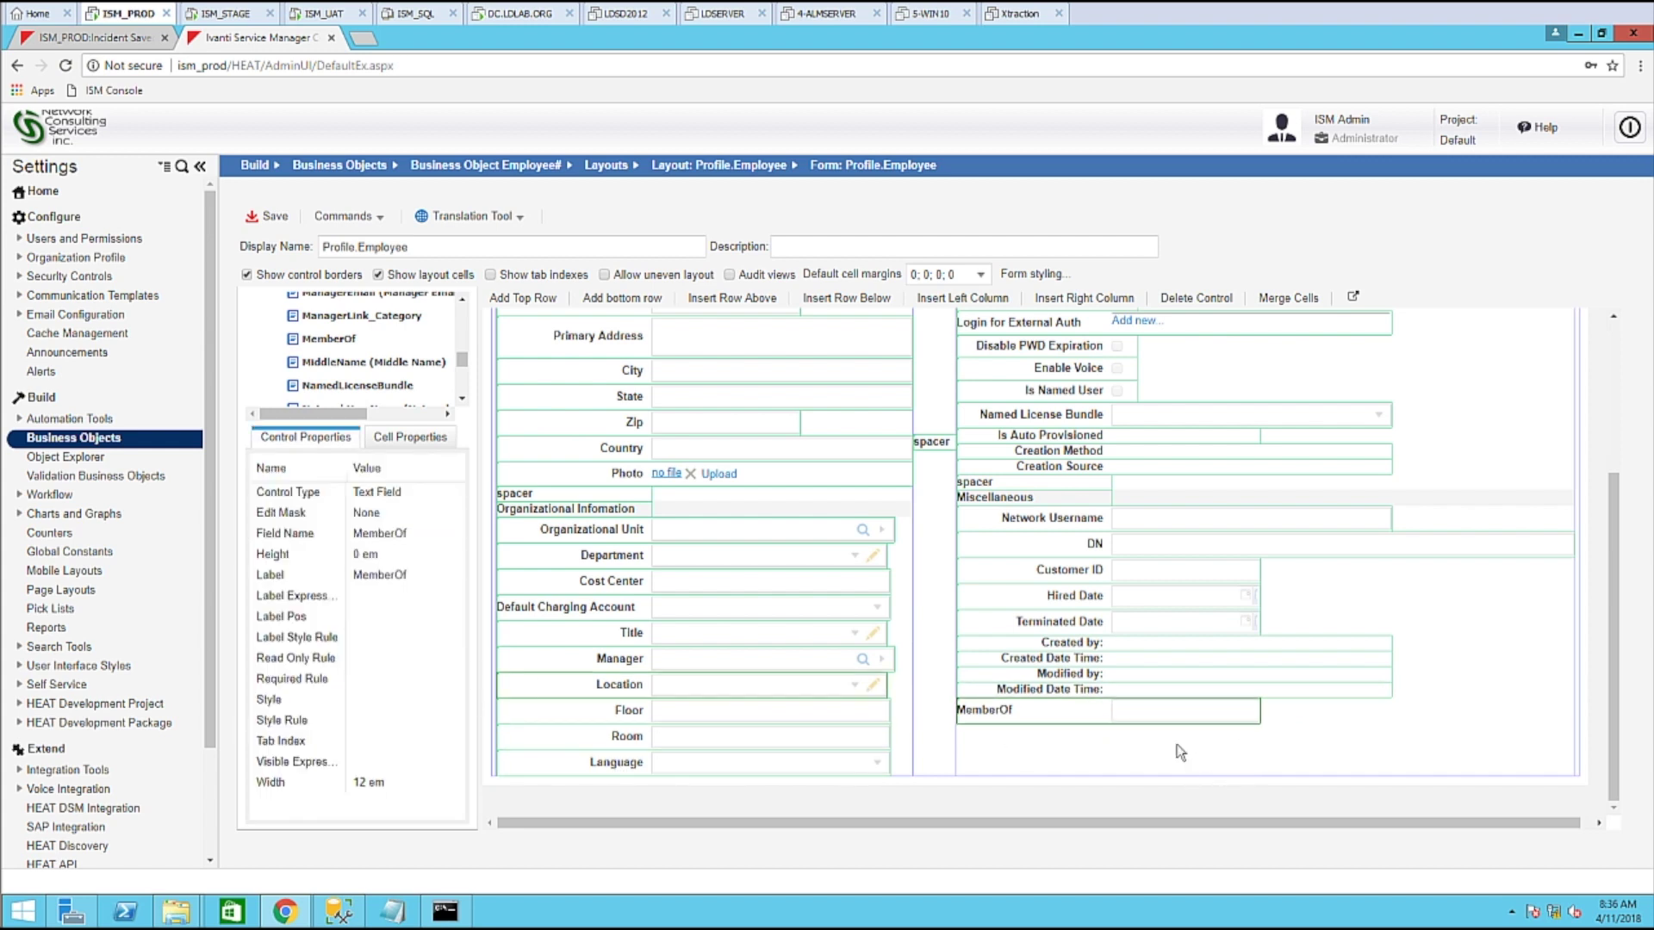
click(400, 617)
click(441, 620)
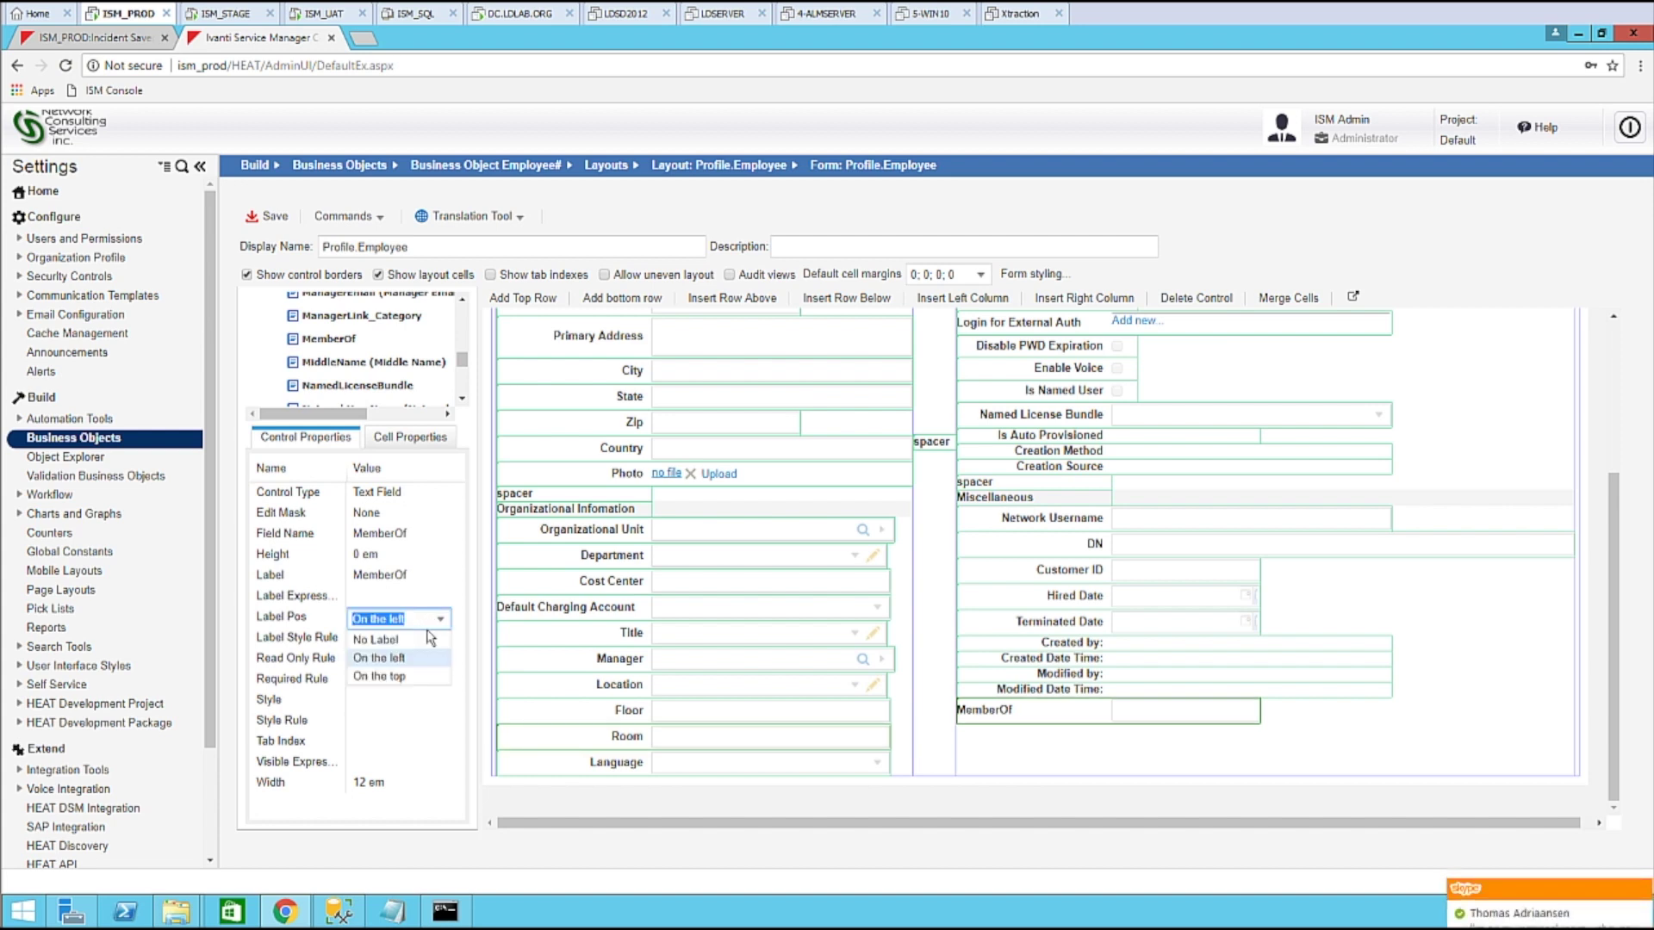
click(399, 678)
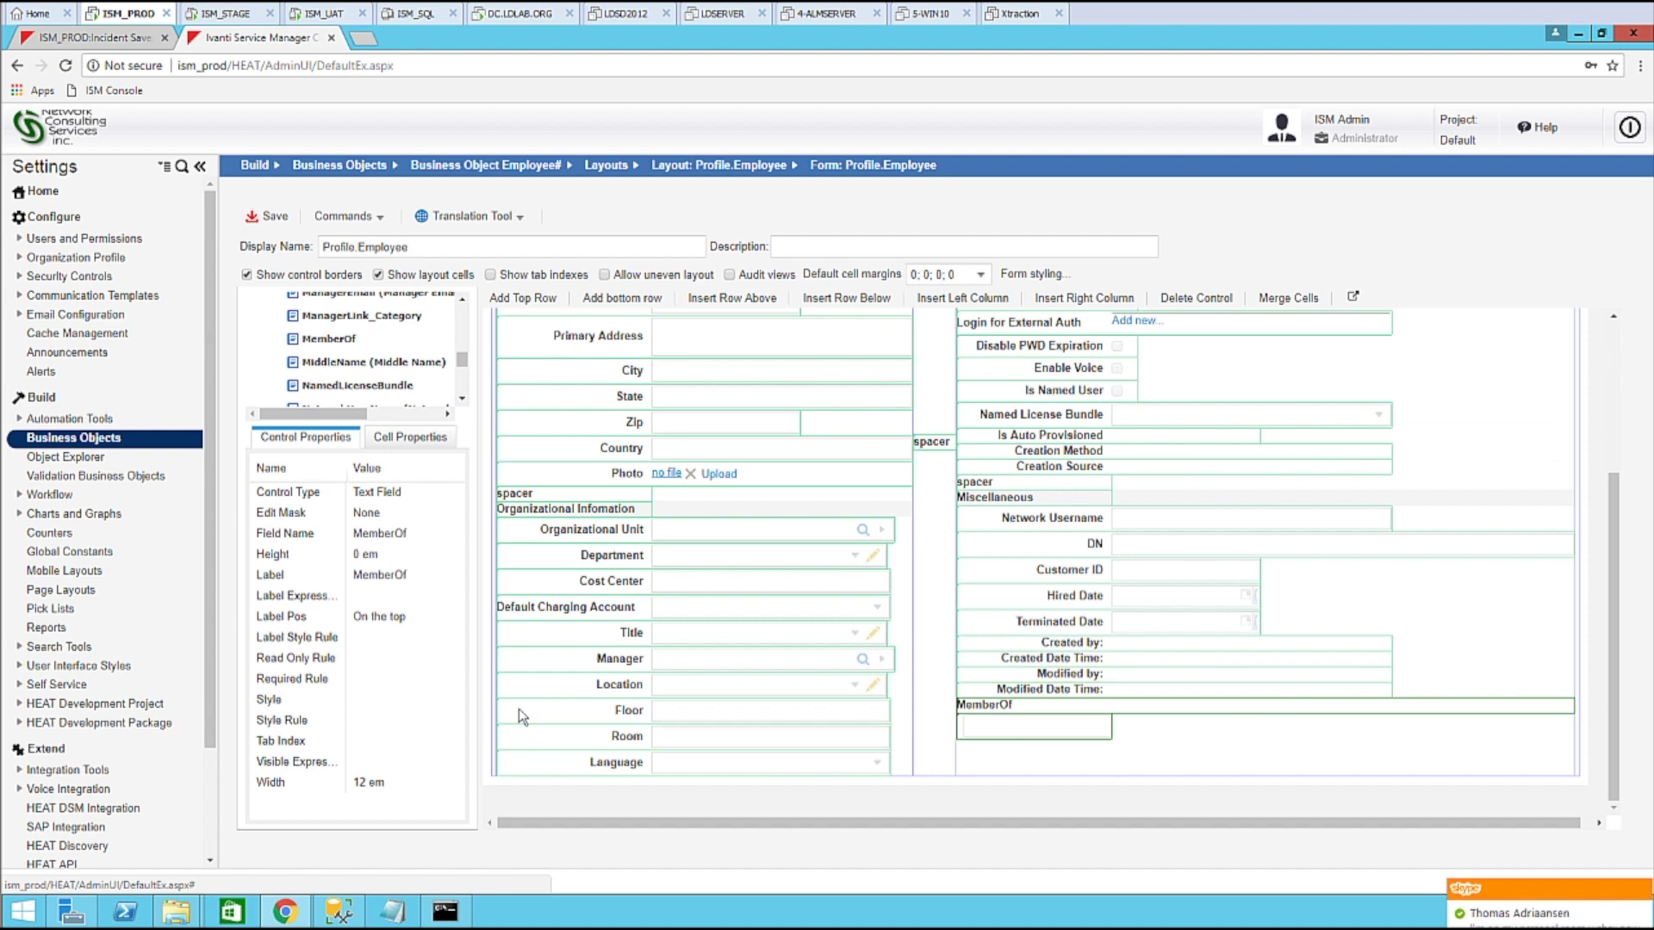
click(405, 786)
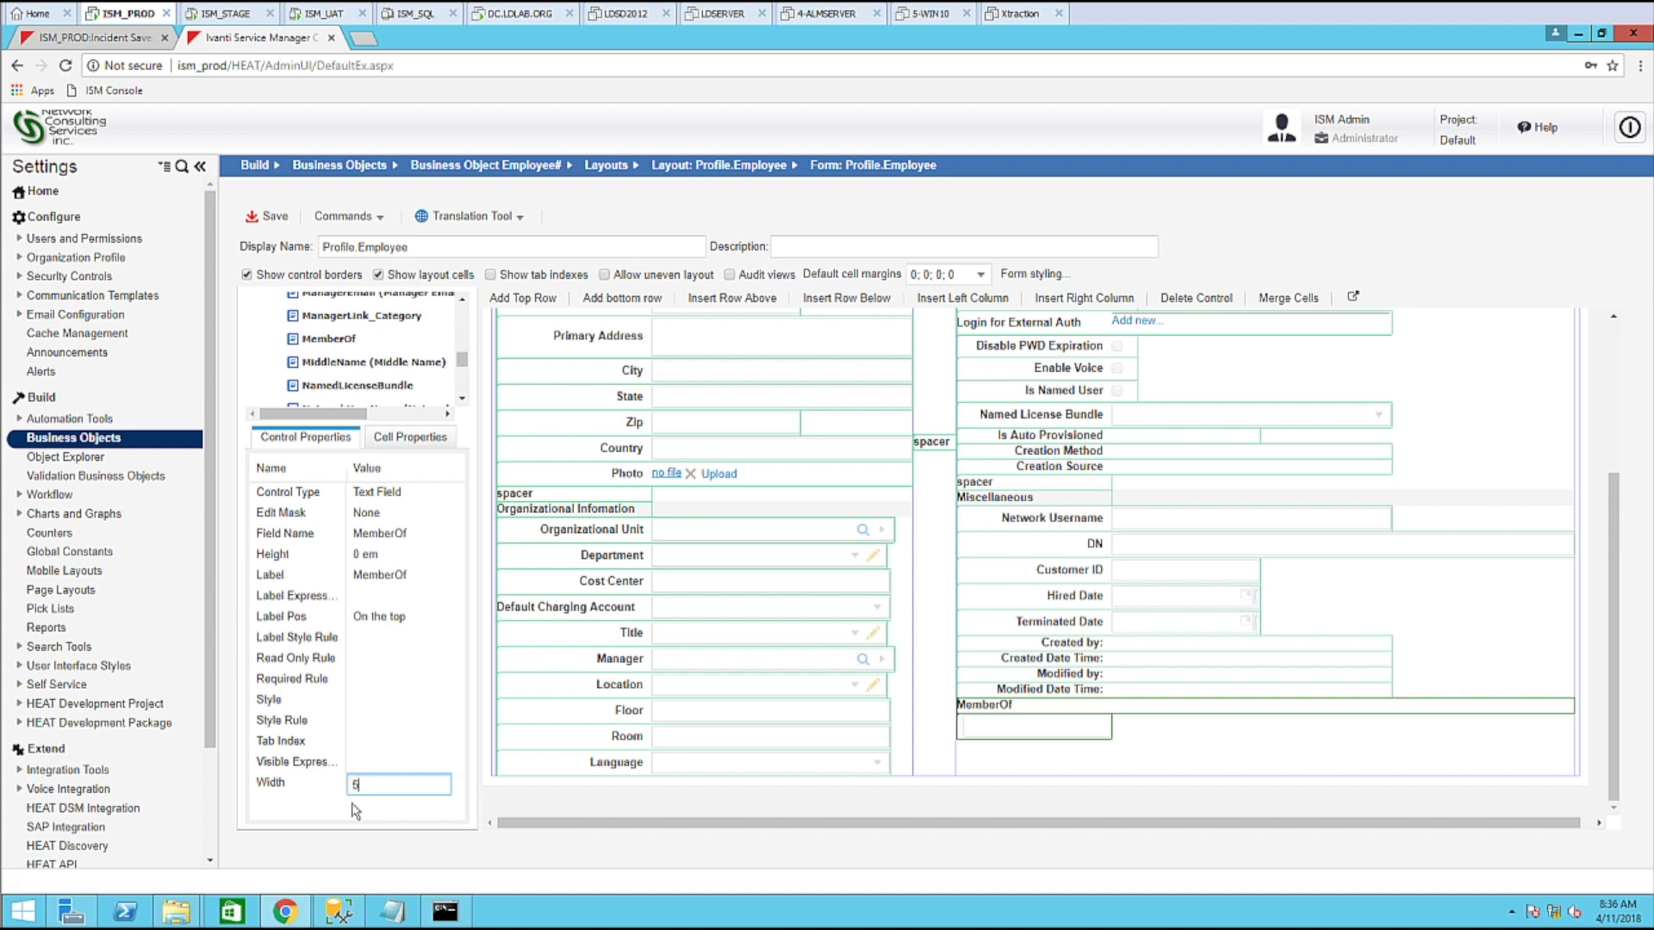
click(398, 771)
scroll(1200, 753, down, 3)
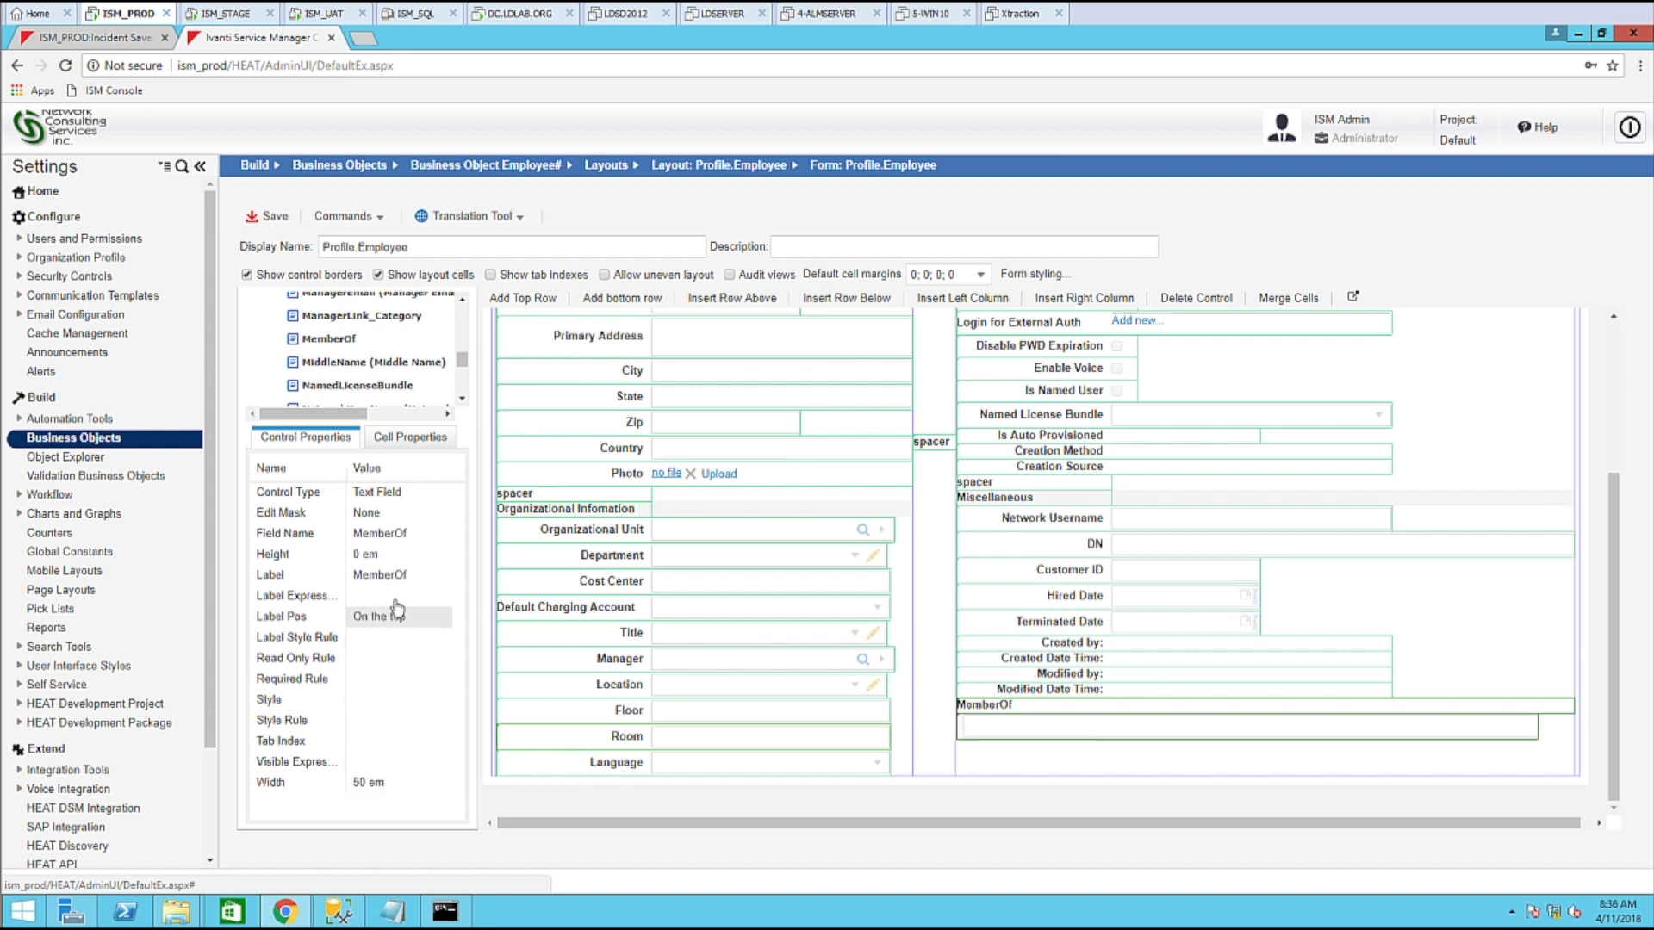
click(409, 554)
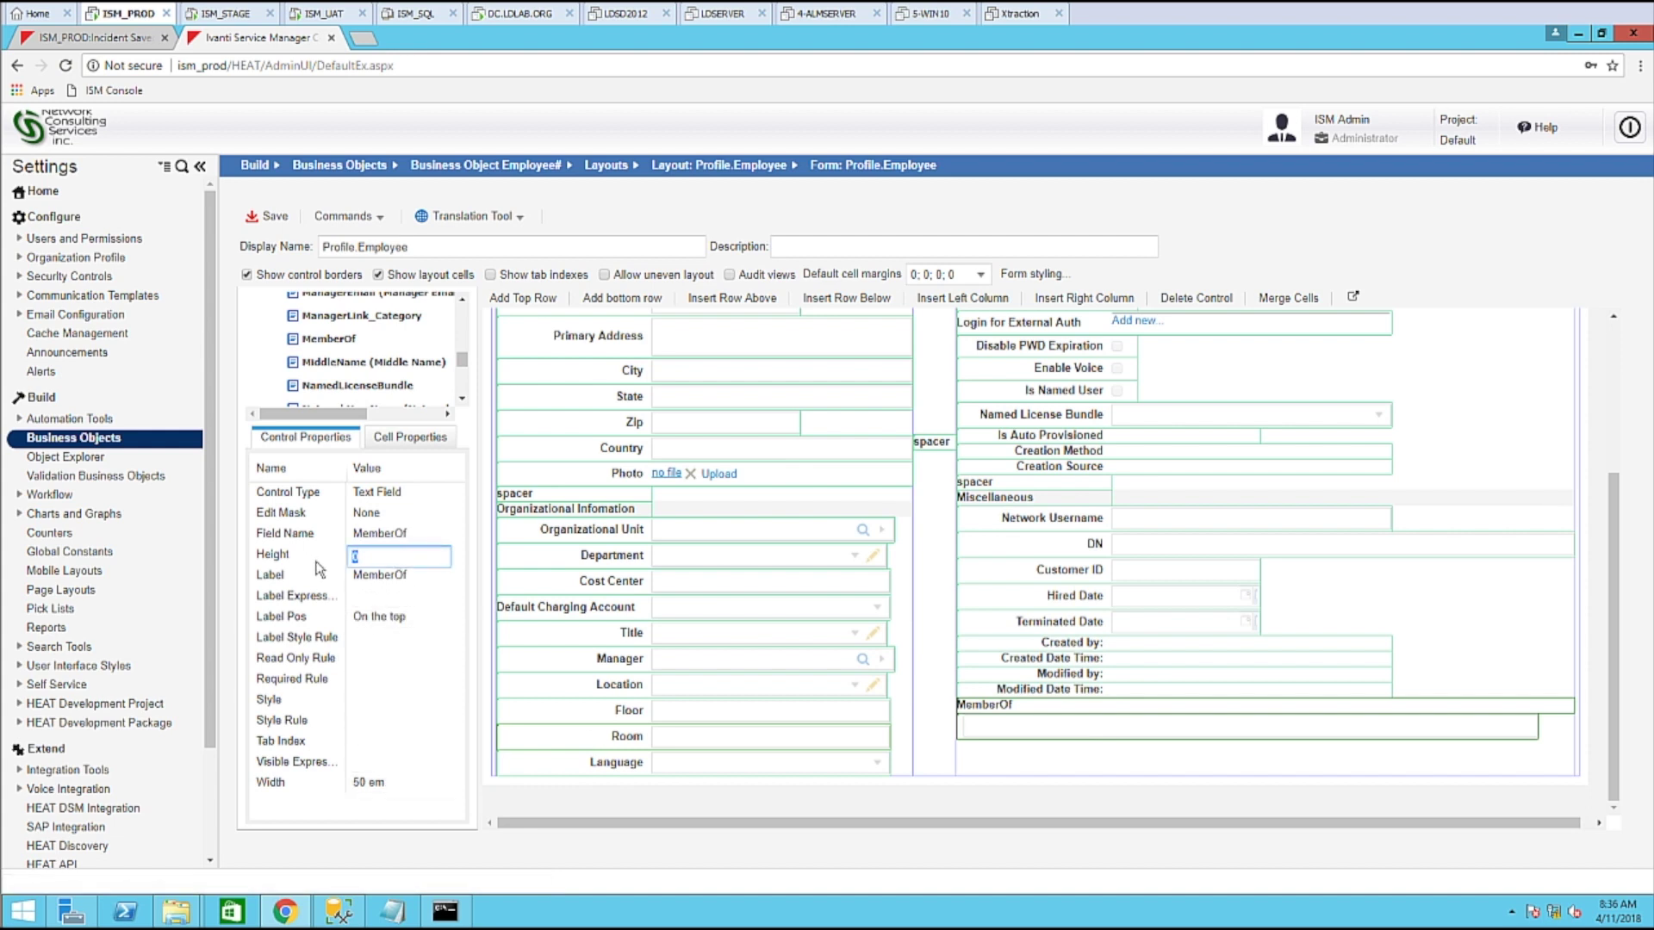
text(25)
key(Return)
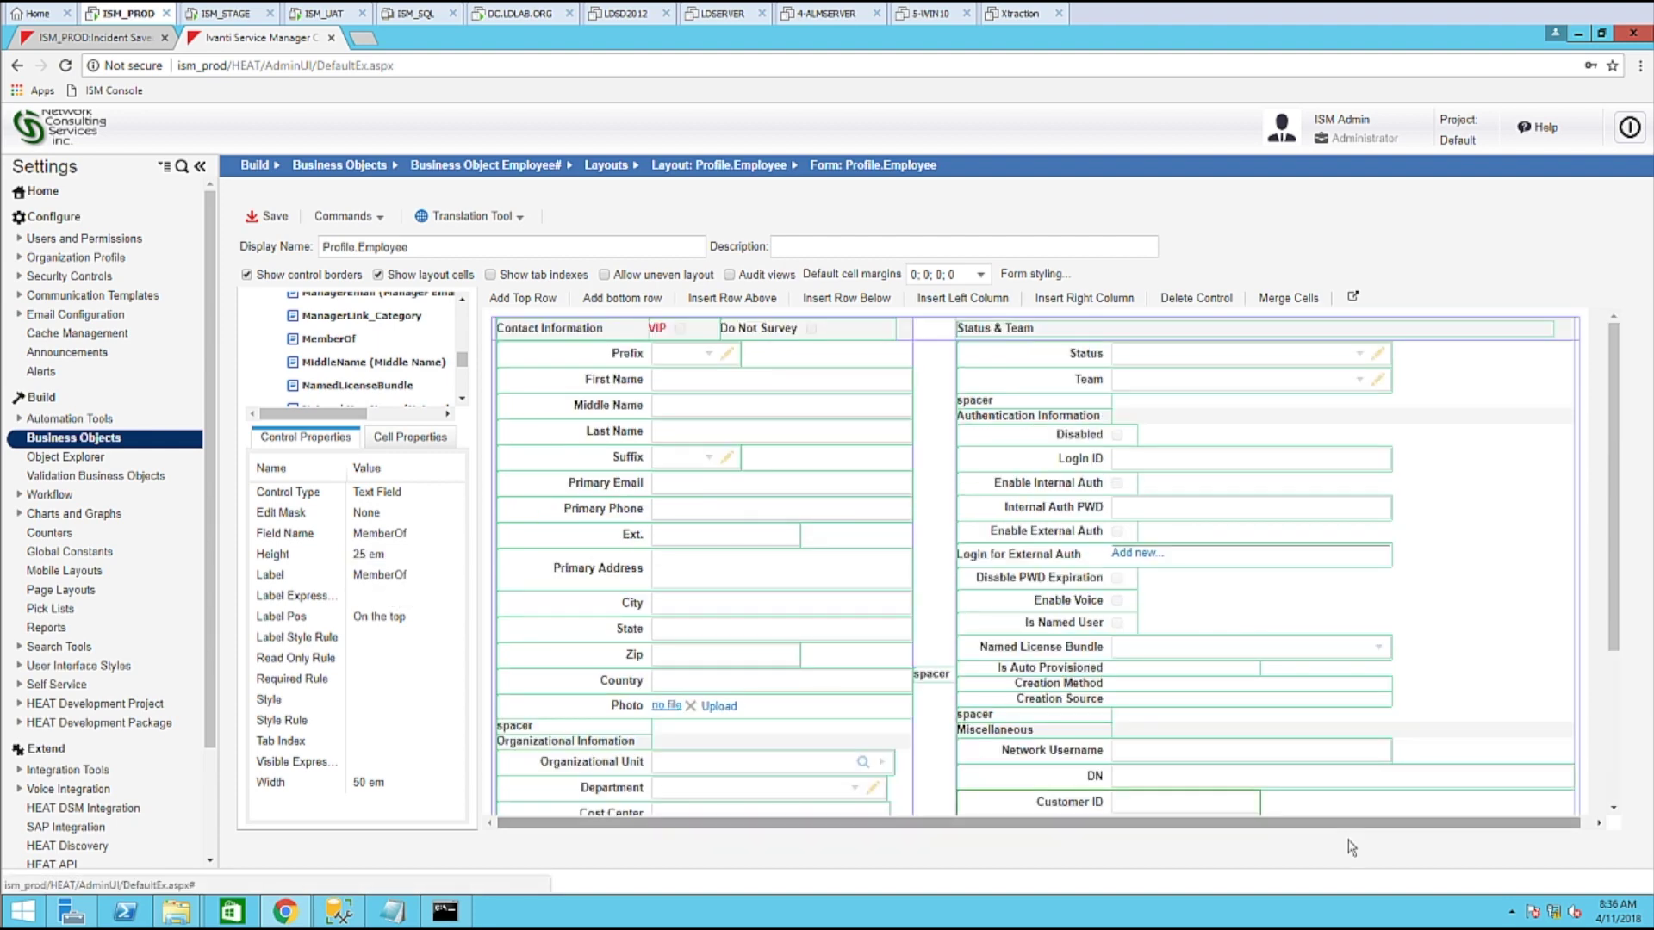
Change the MemberOf label to 'User Is A Member Of These AD Groups'.
scroll(1297, 767, down, 3)
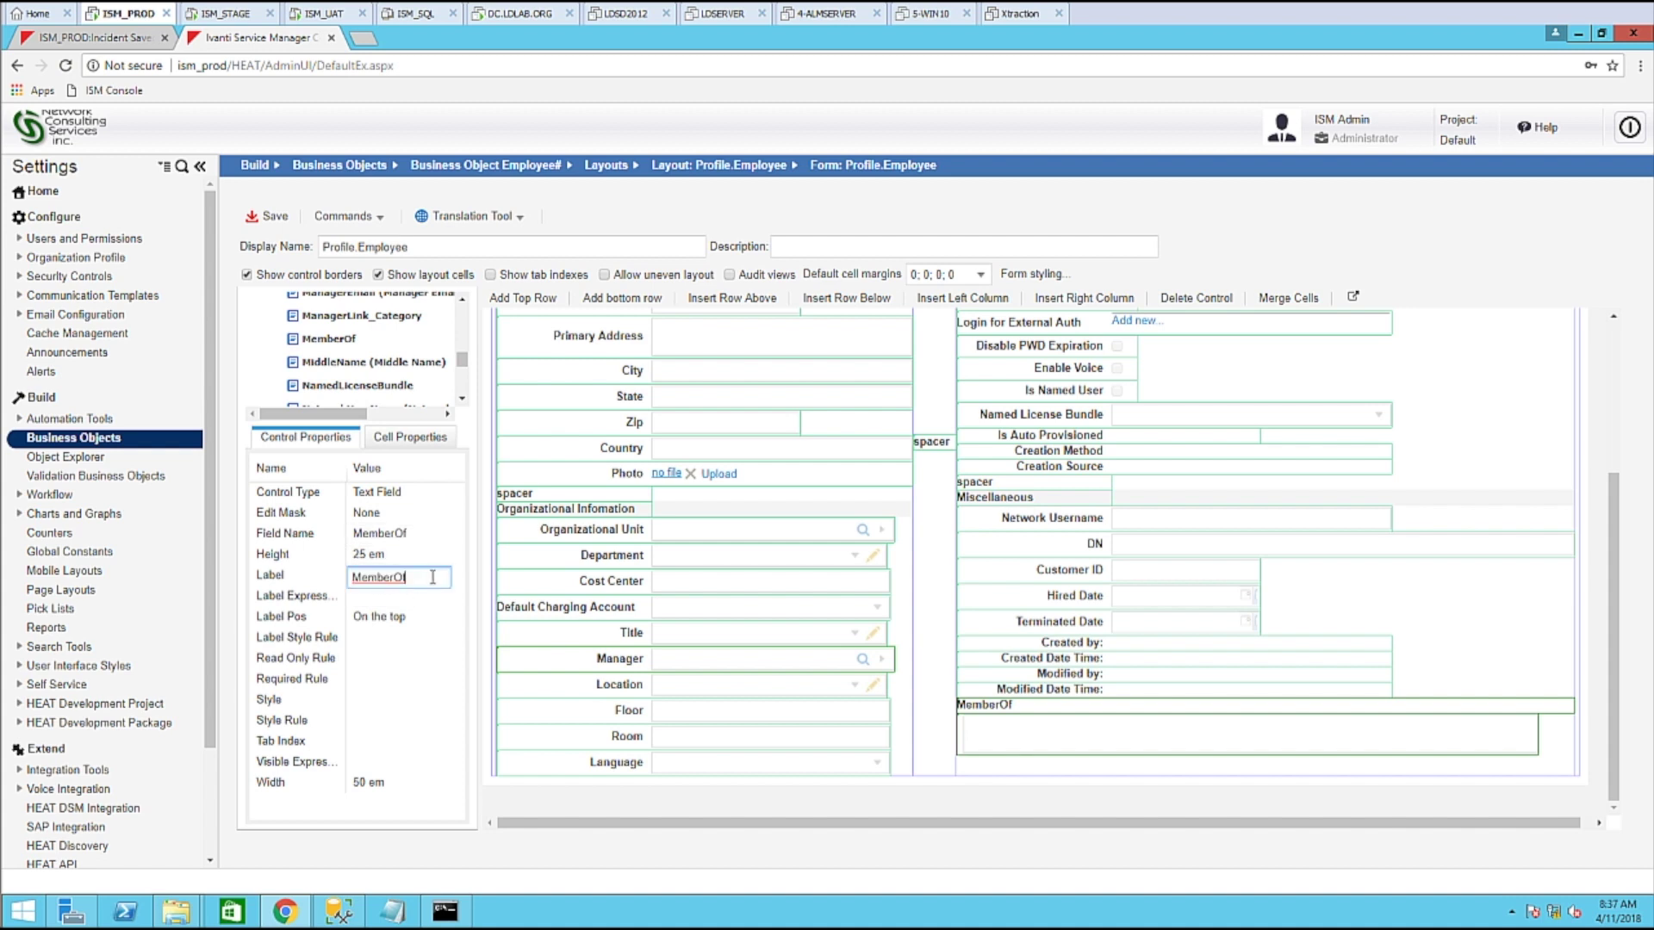
drag(433, 577, 339, 562)
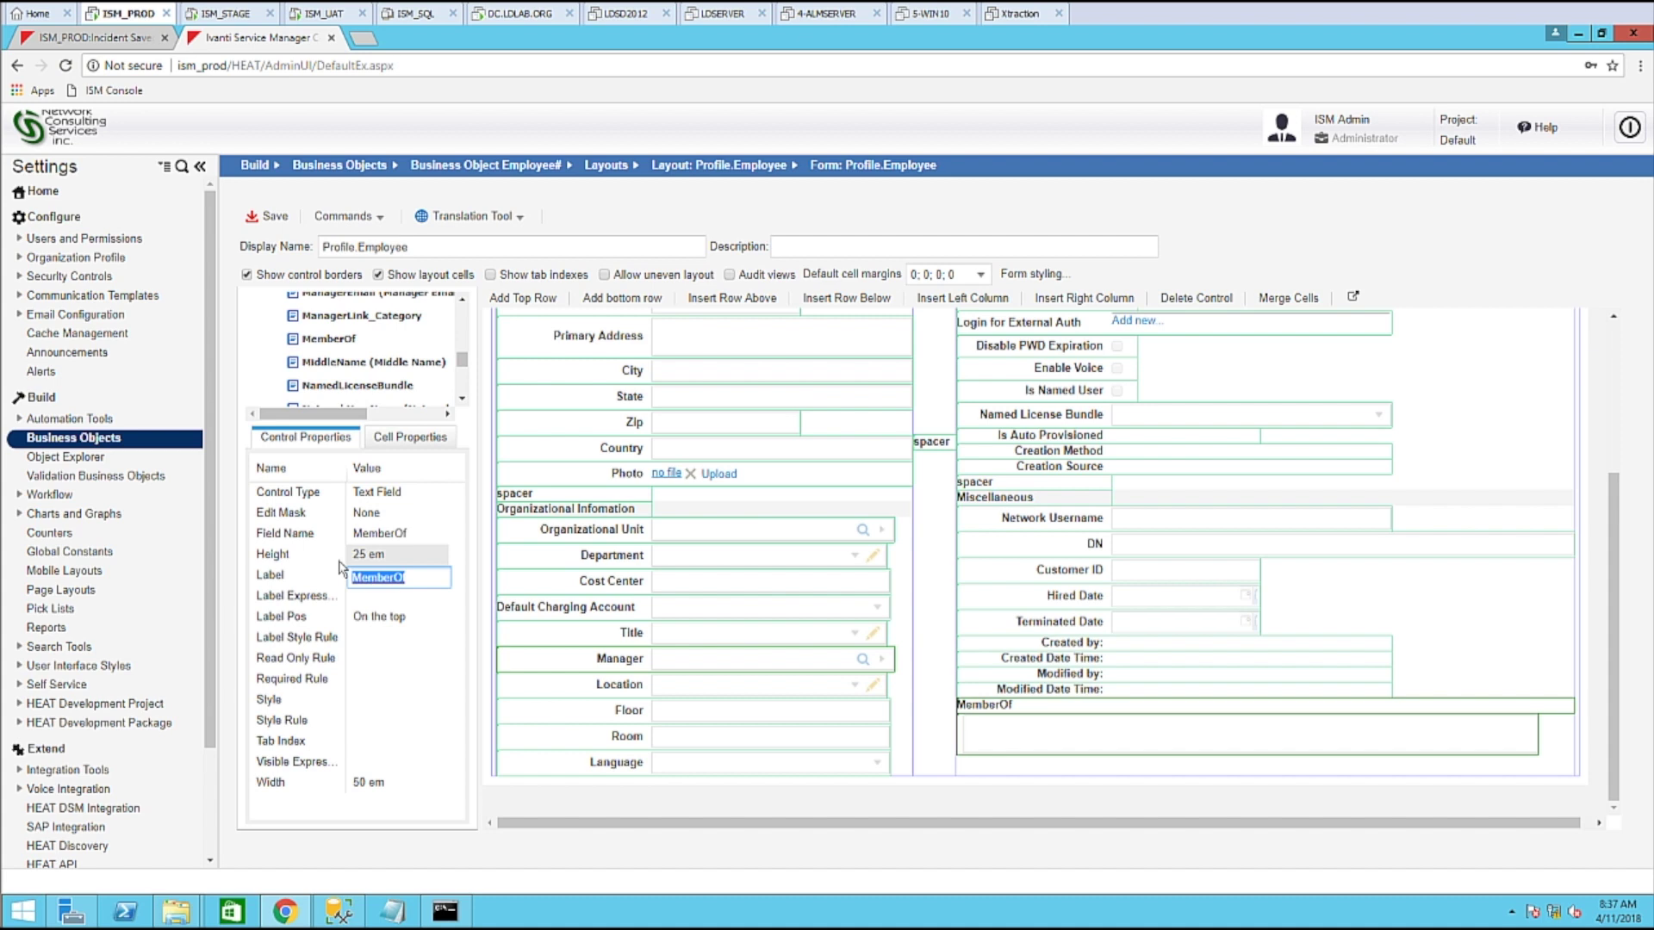
text(Us)
text(er Is A Member Of These AD Groups)
scroll(1277, 736, up, 2)
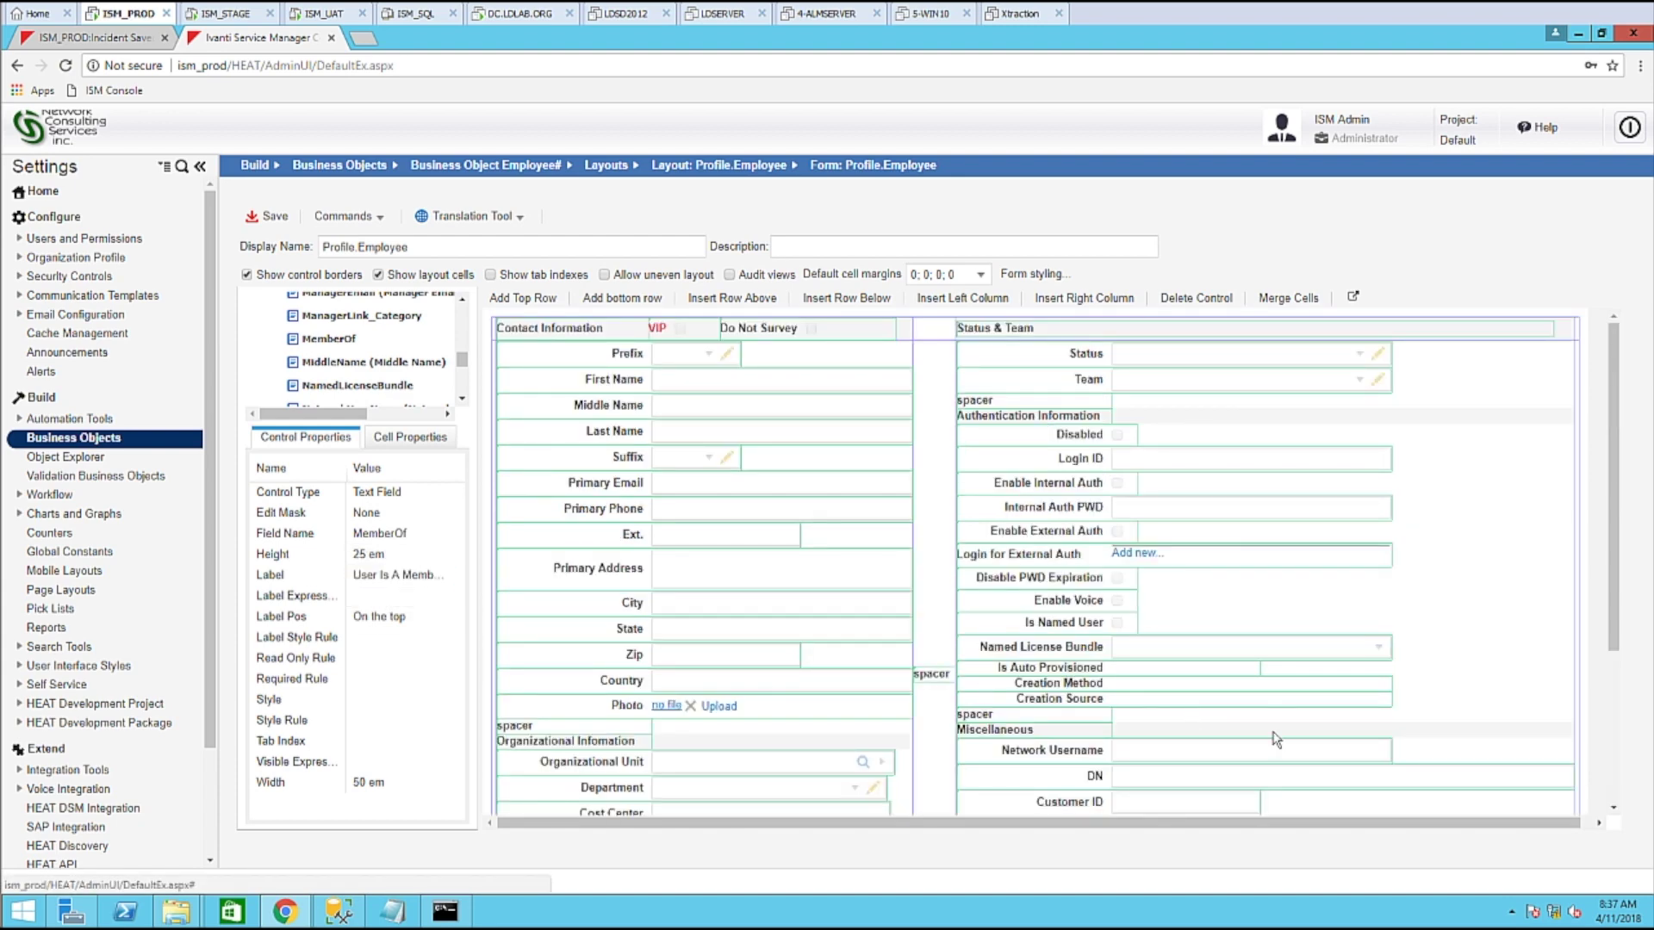
scroll(1277, 736, down, 2)
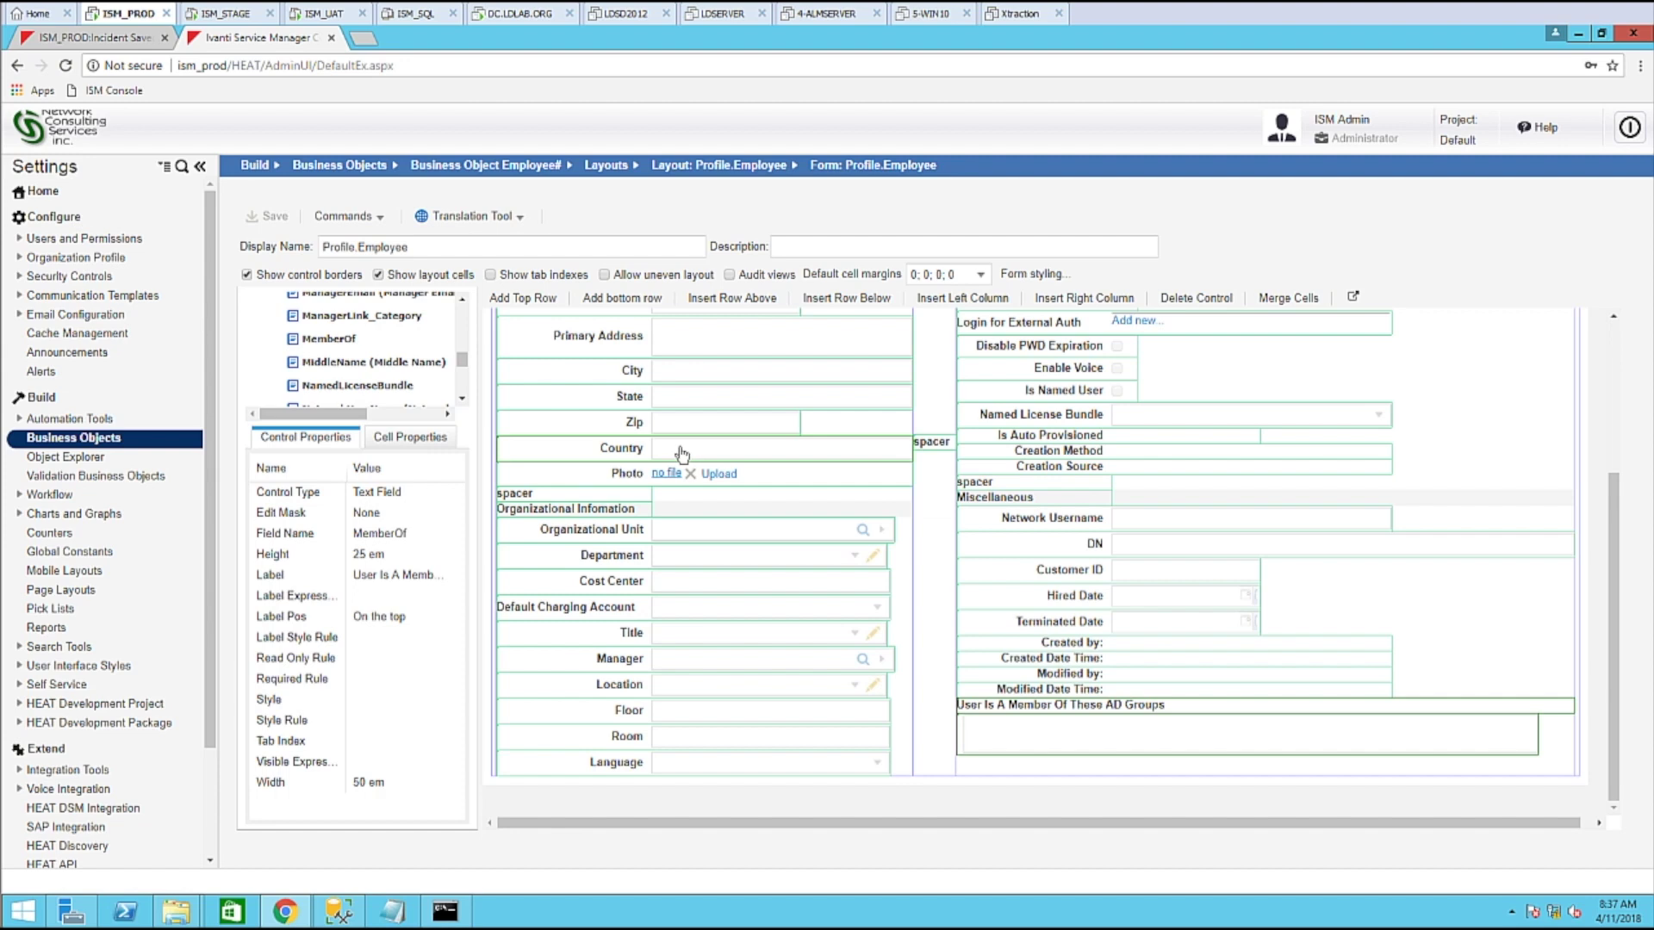
Open an employee from Users and Permissions > Users and confirm the AD Groups box is empty.
click(17, 238)
click(59, 335)
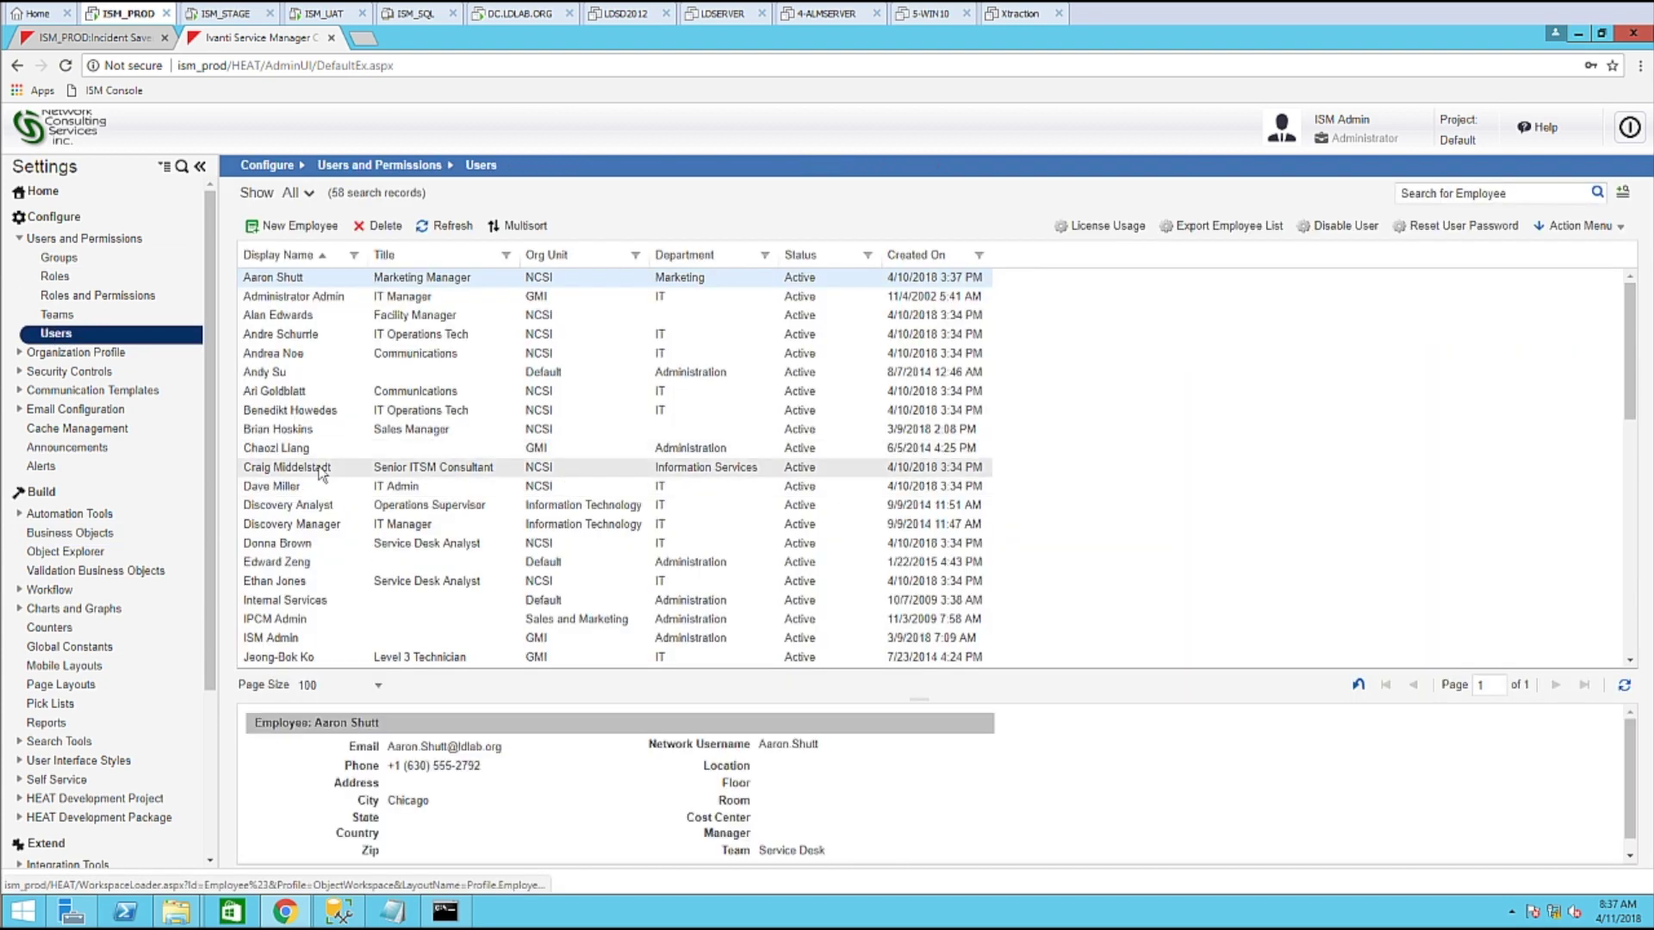
double_click(321, 468)
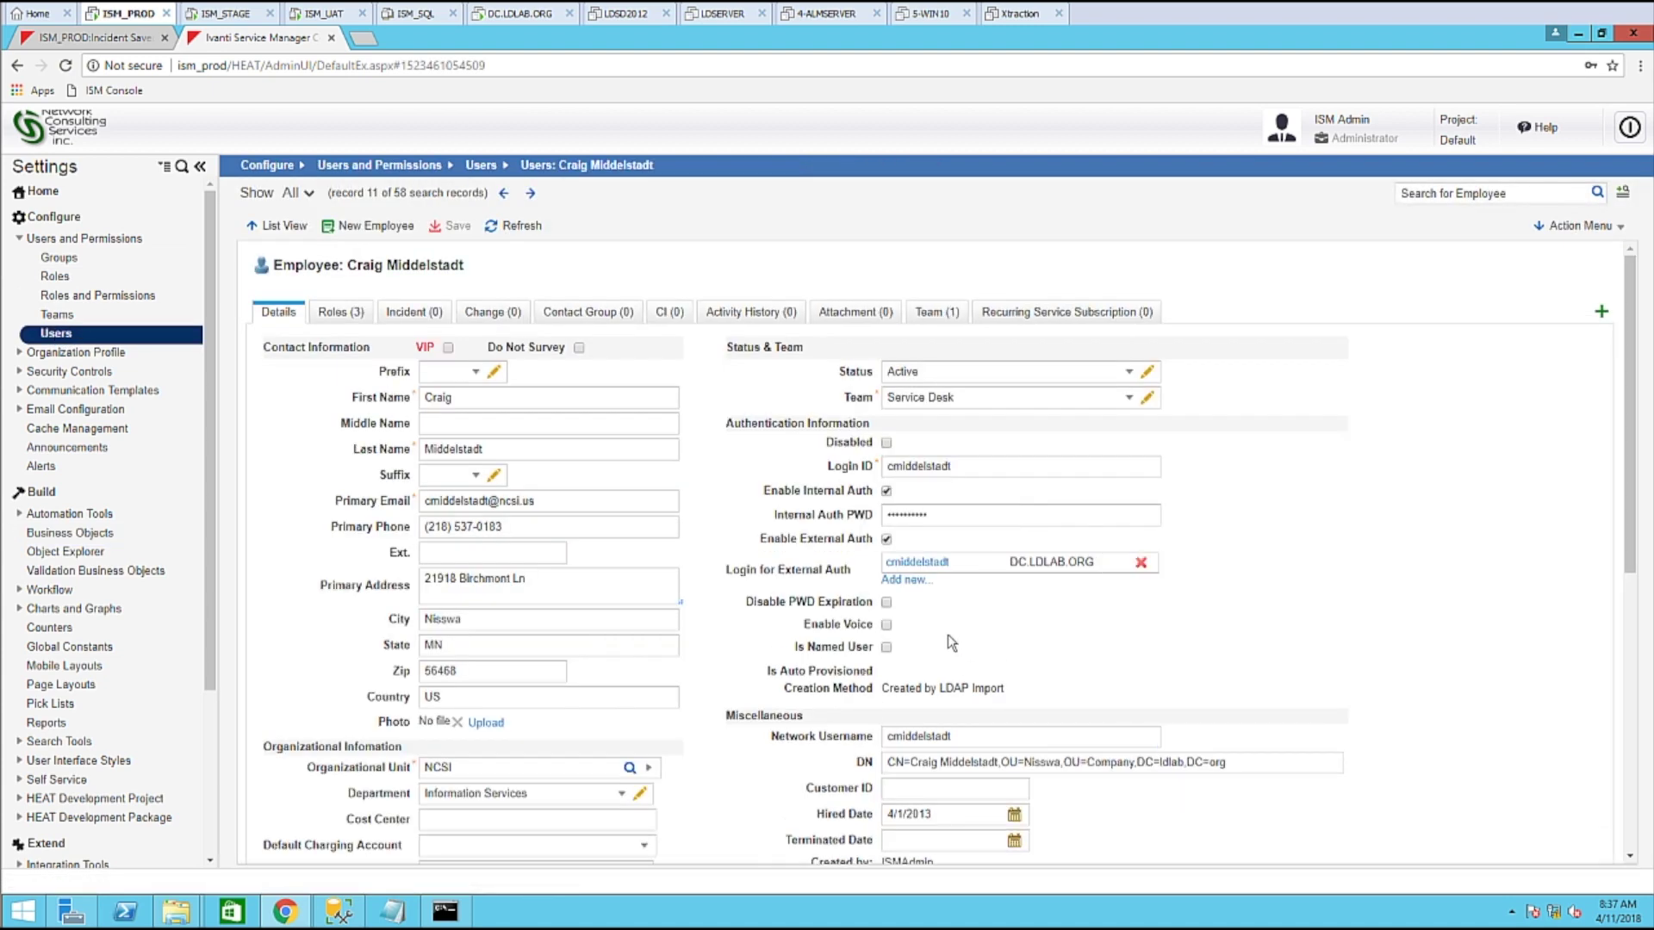
scroll(949, 641, down, 6)
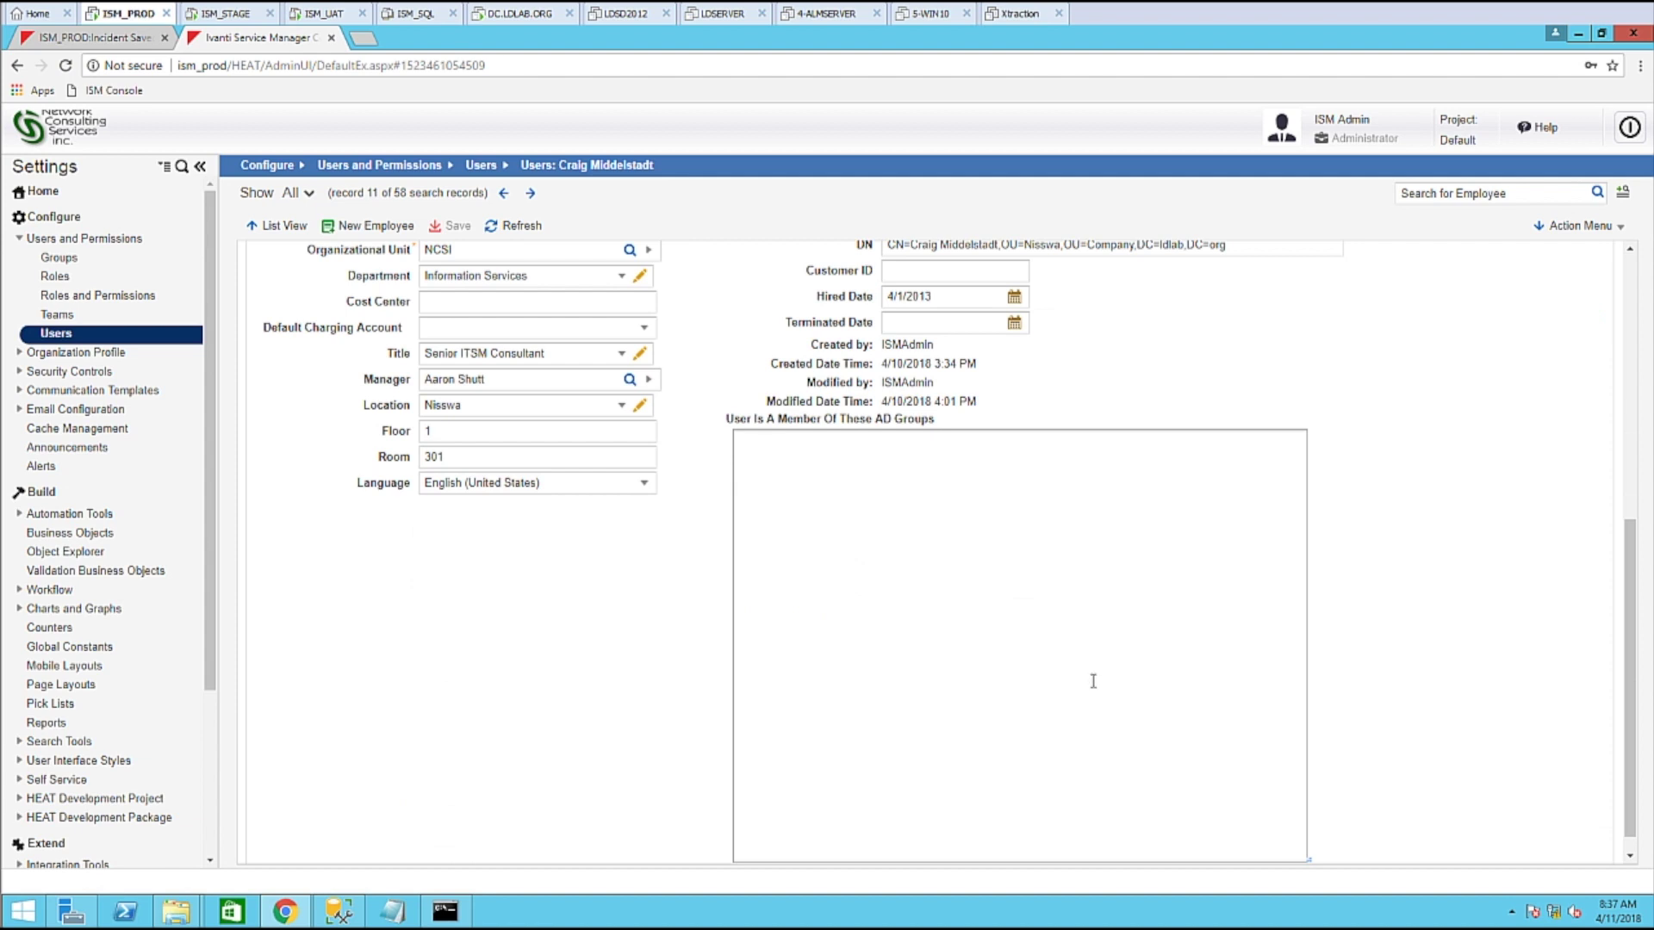
scroll(1092, 682, down, 1)
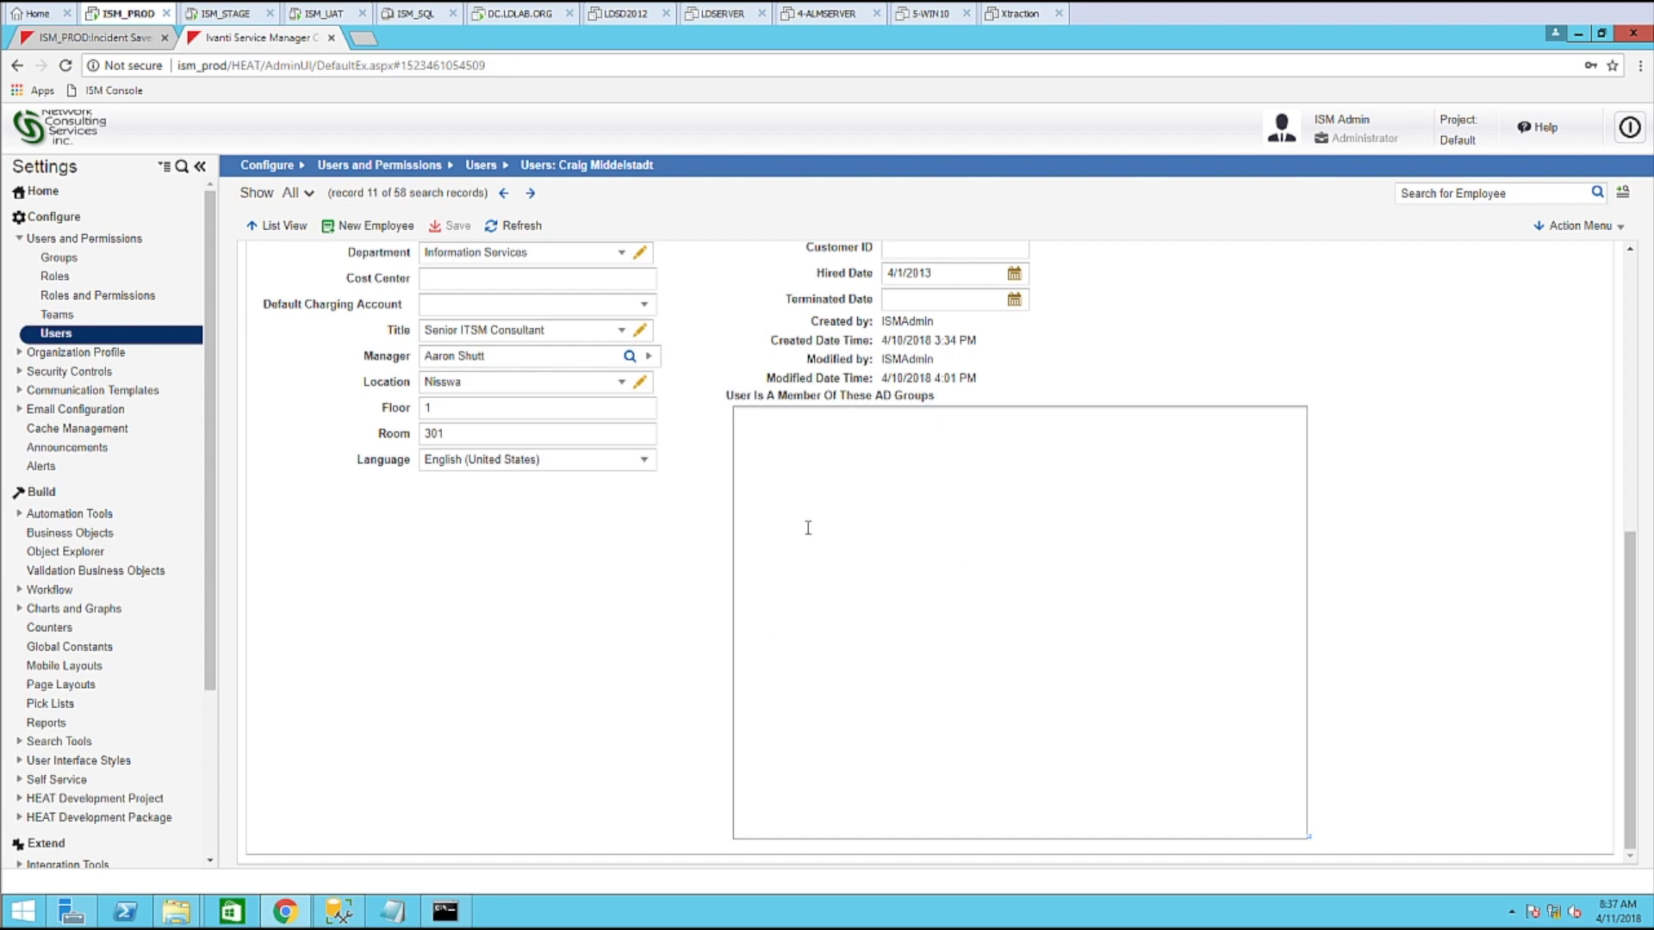
scroll(892, 547, up, 4)
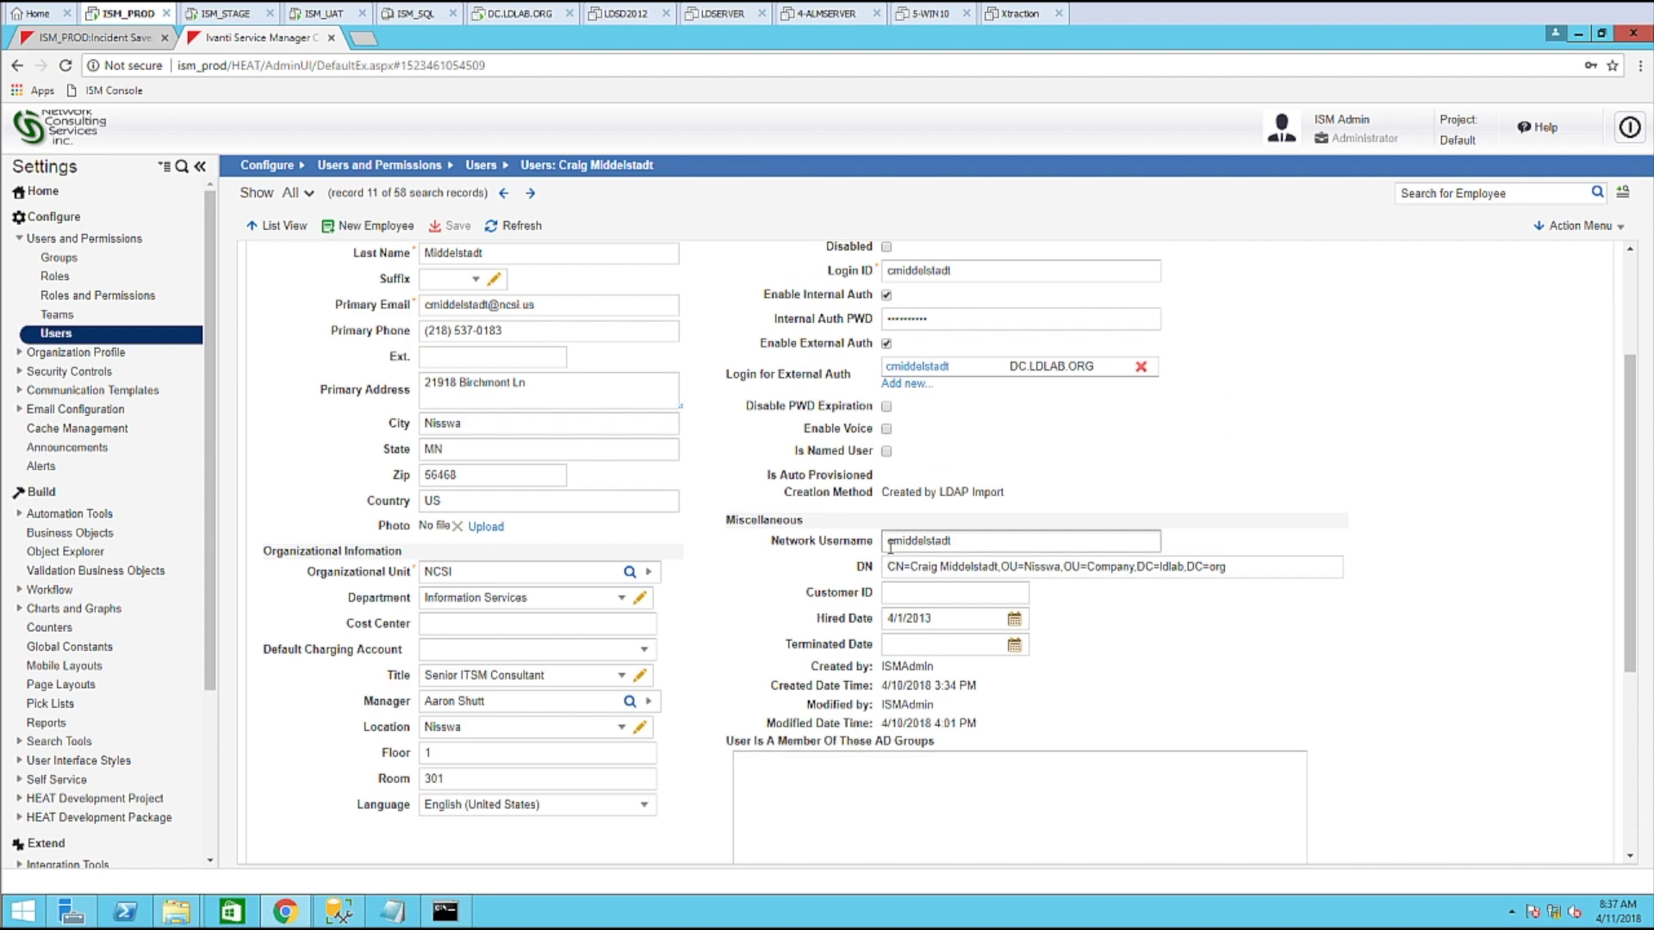
scroll(896, 549, down, 3)
scroll(1052, 622, down, 1)
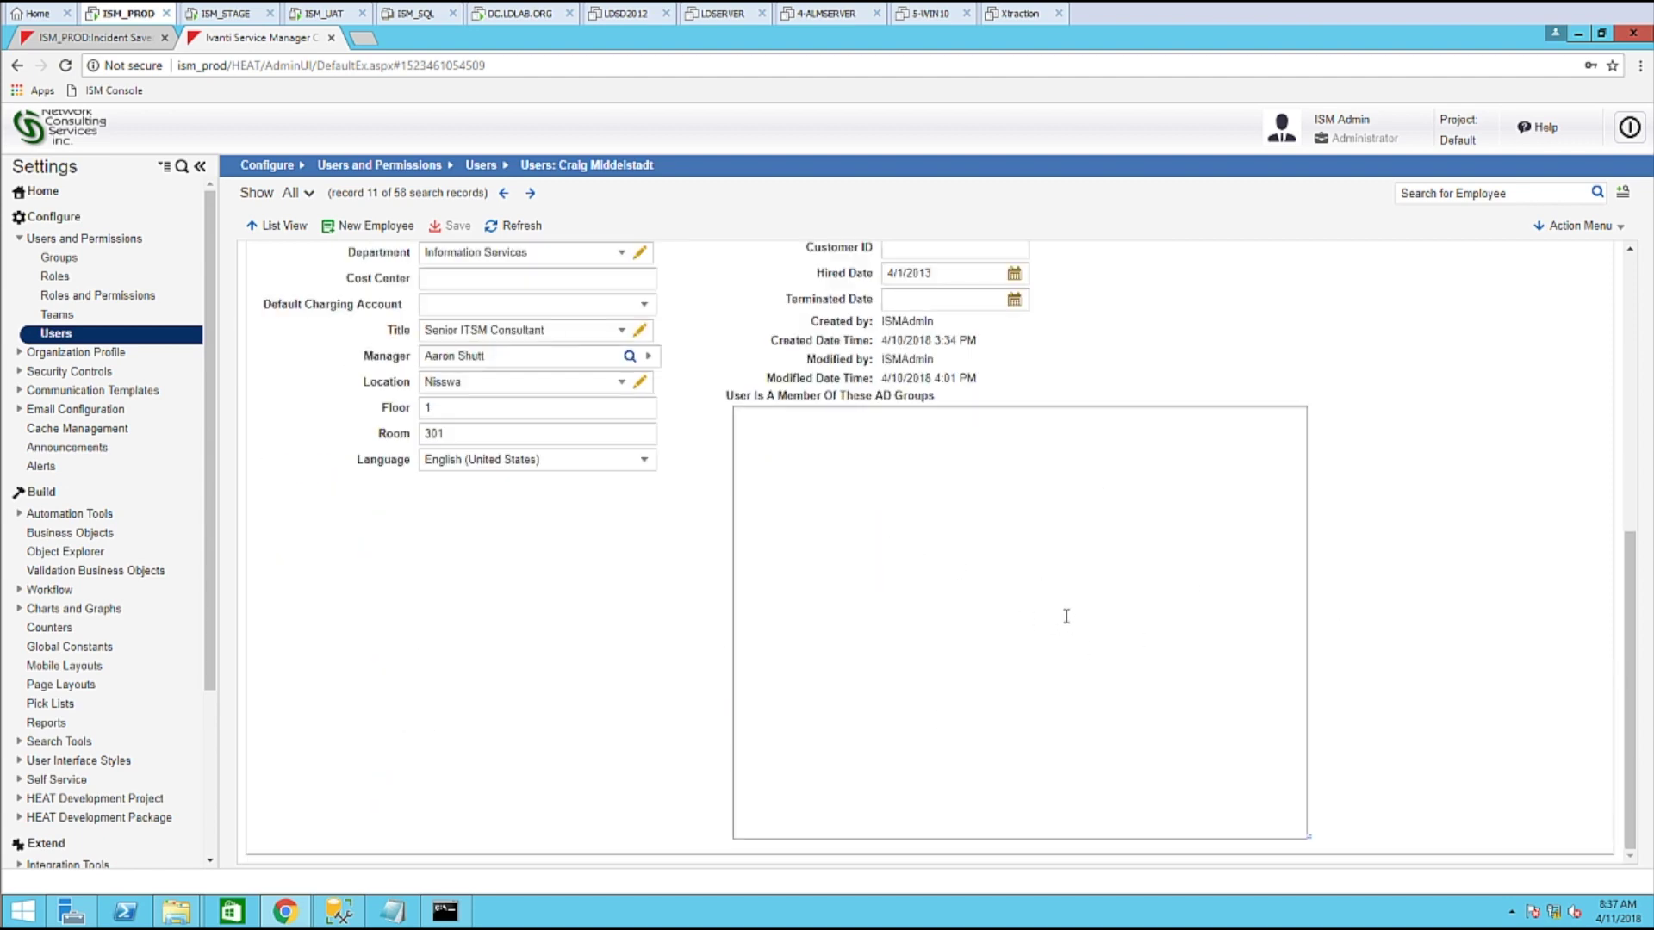
scroll(566, 509, up, 4)
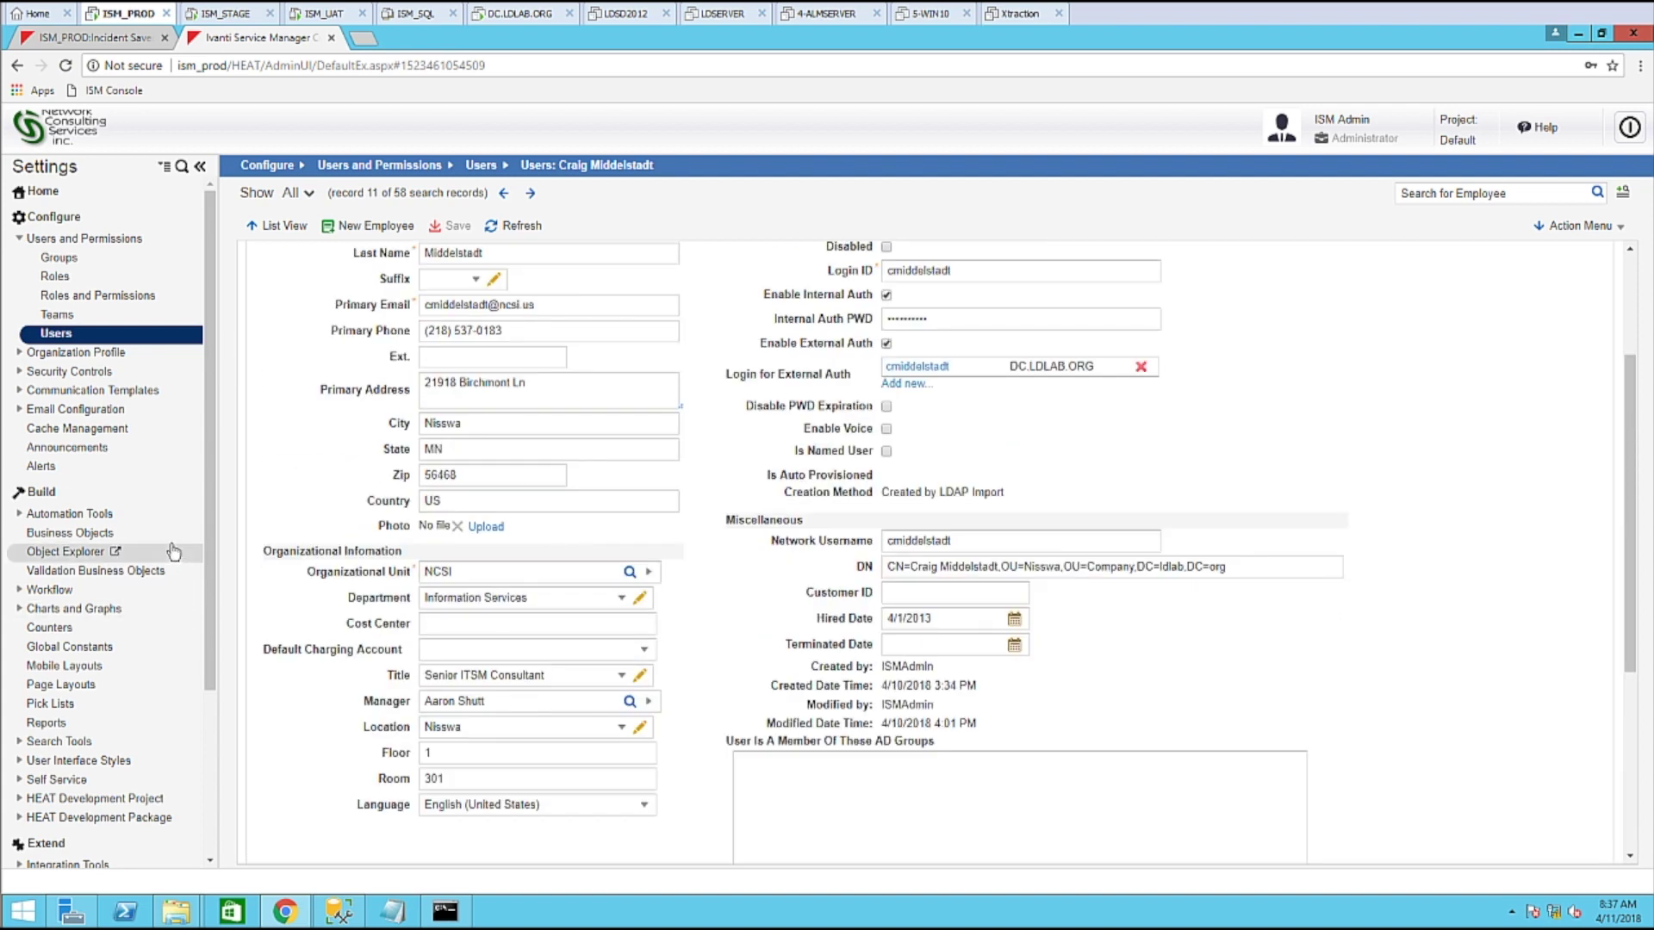
Go to Integration Tools > LDAP Settings to list the LDAP import settings.
scroll(210, 543, down, 3)
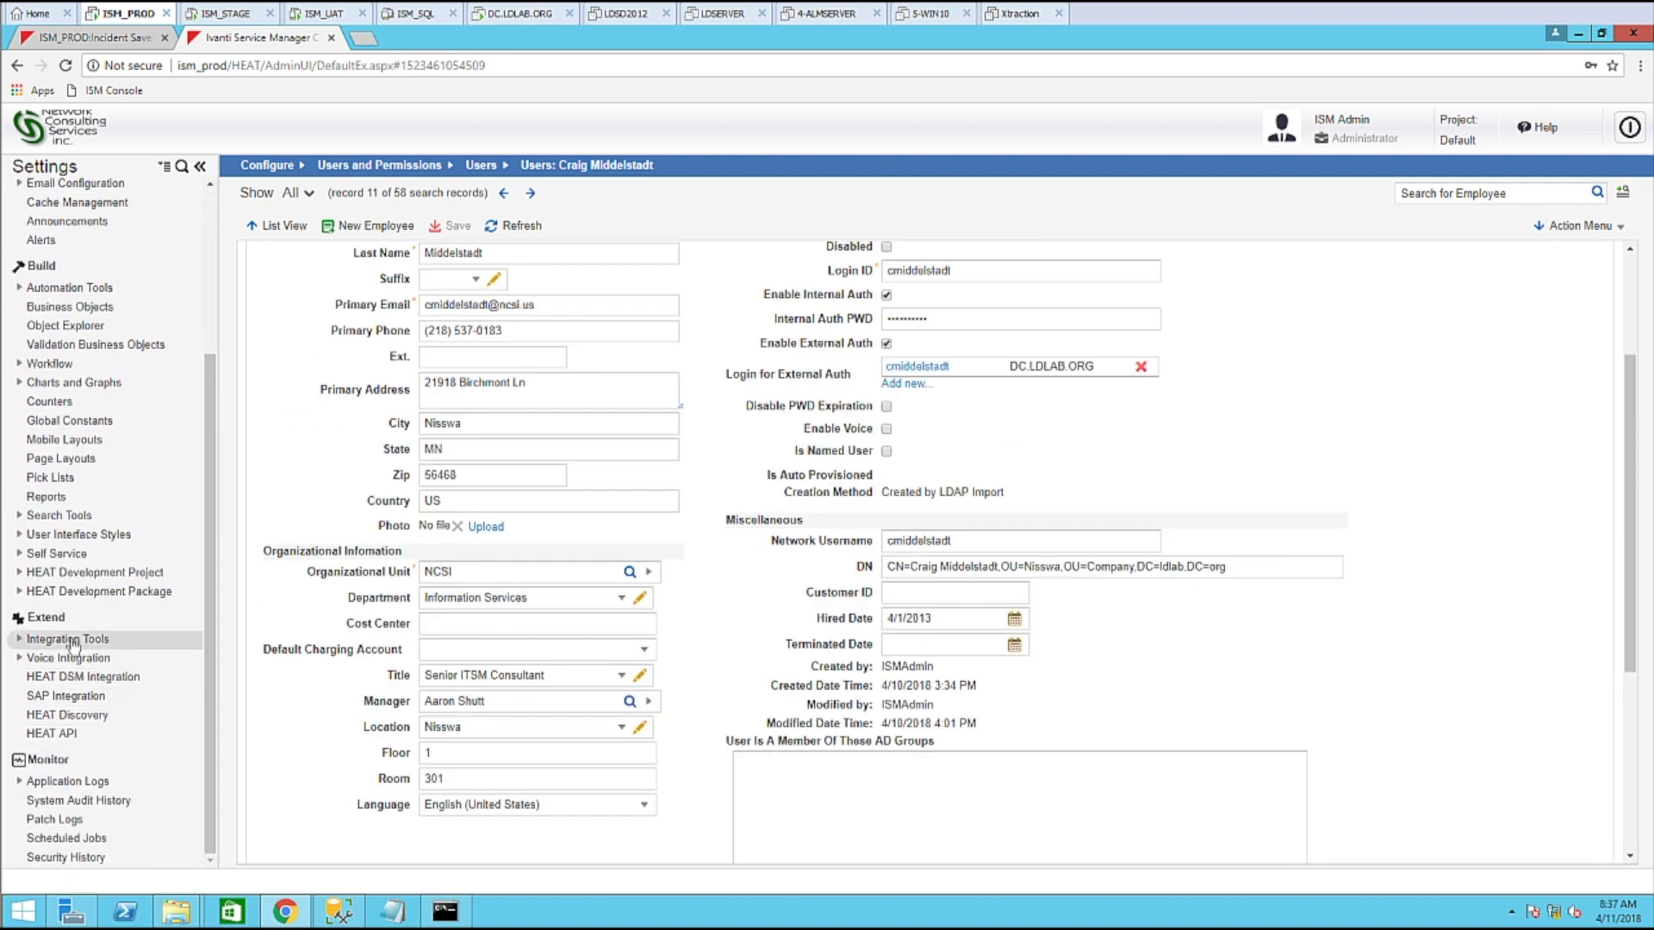
click(73, 642)
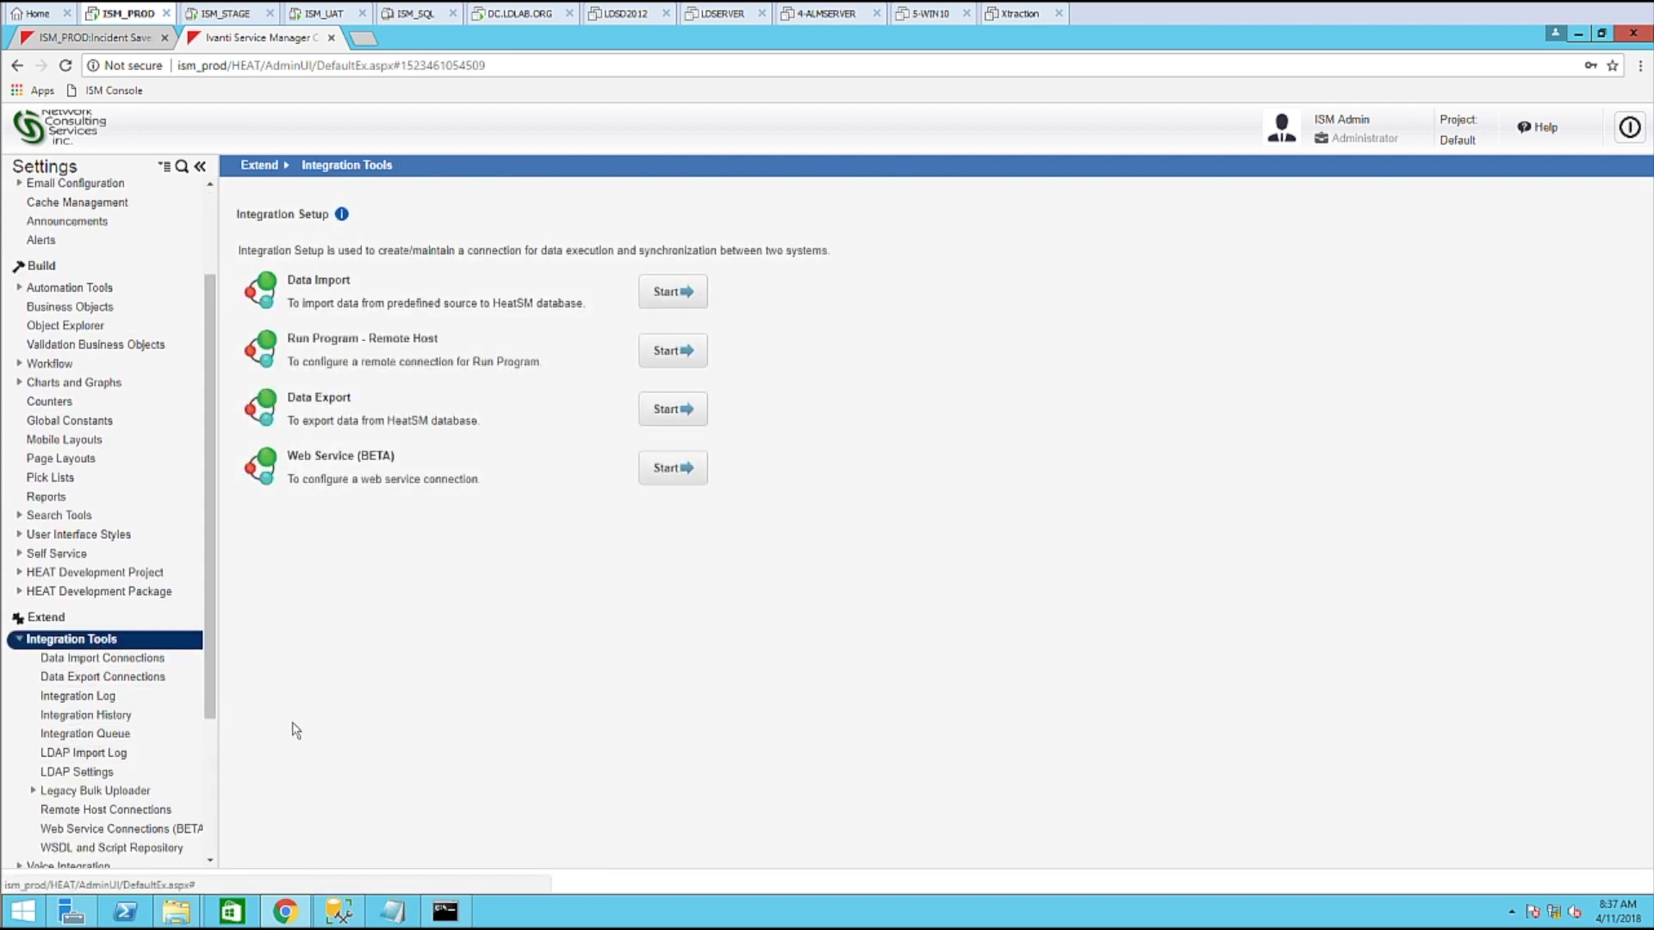
click(92, 773)
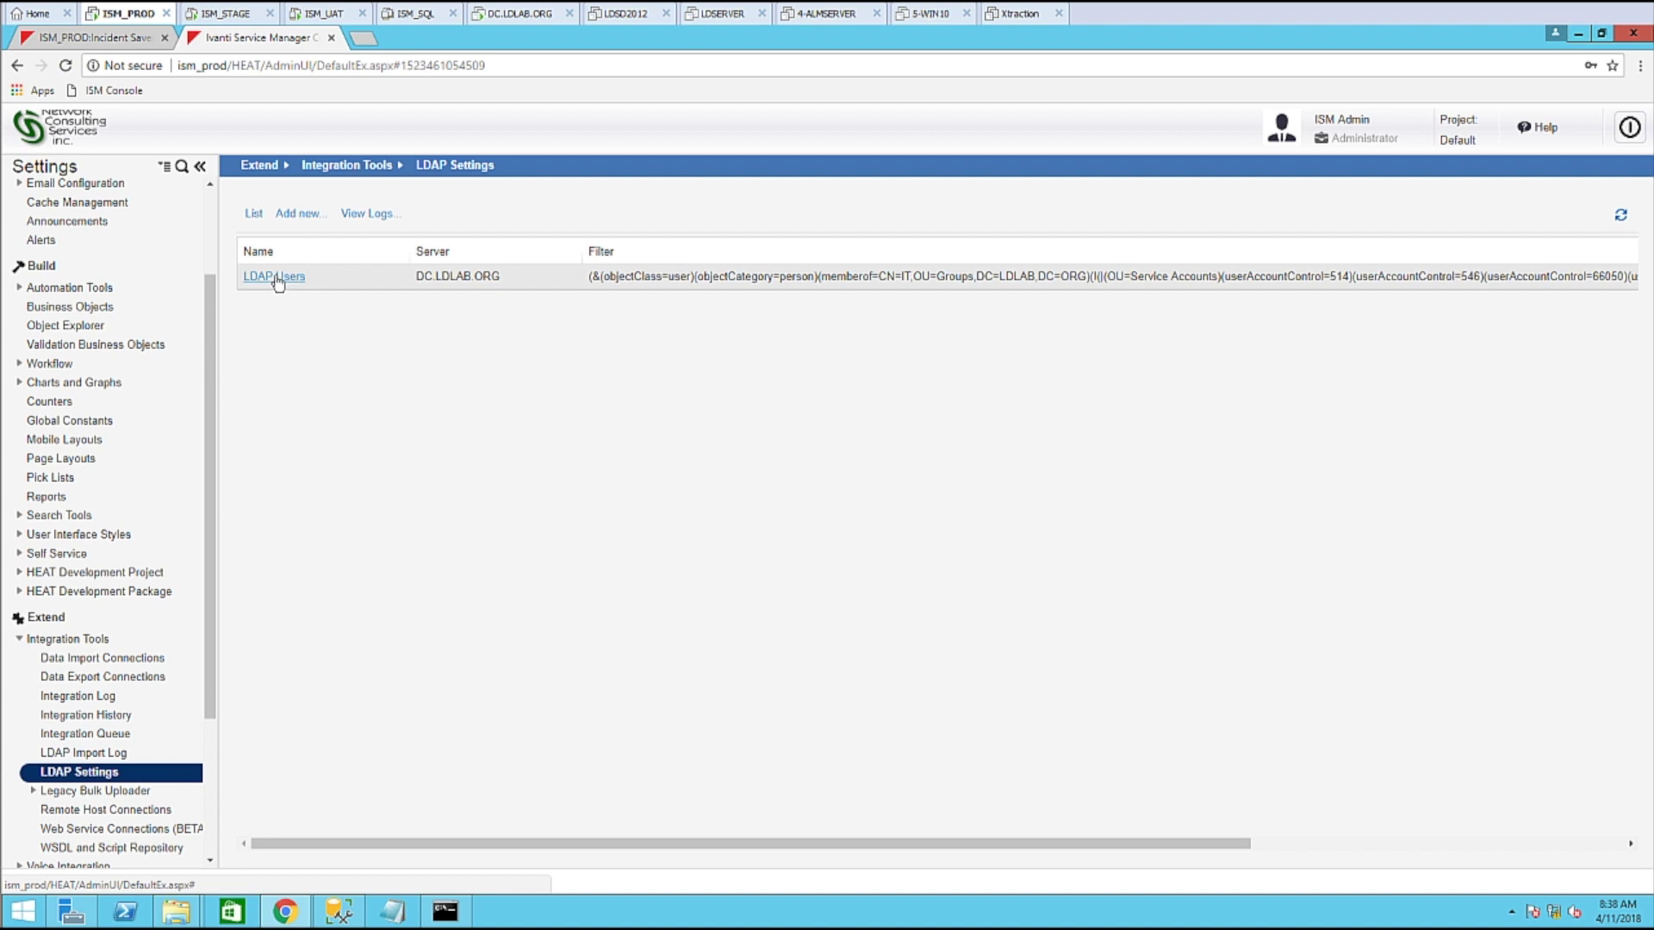
drag(914, 850, 1118, 849)
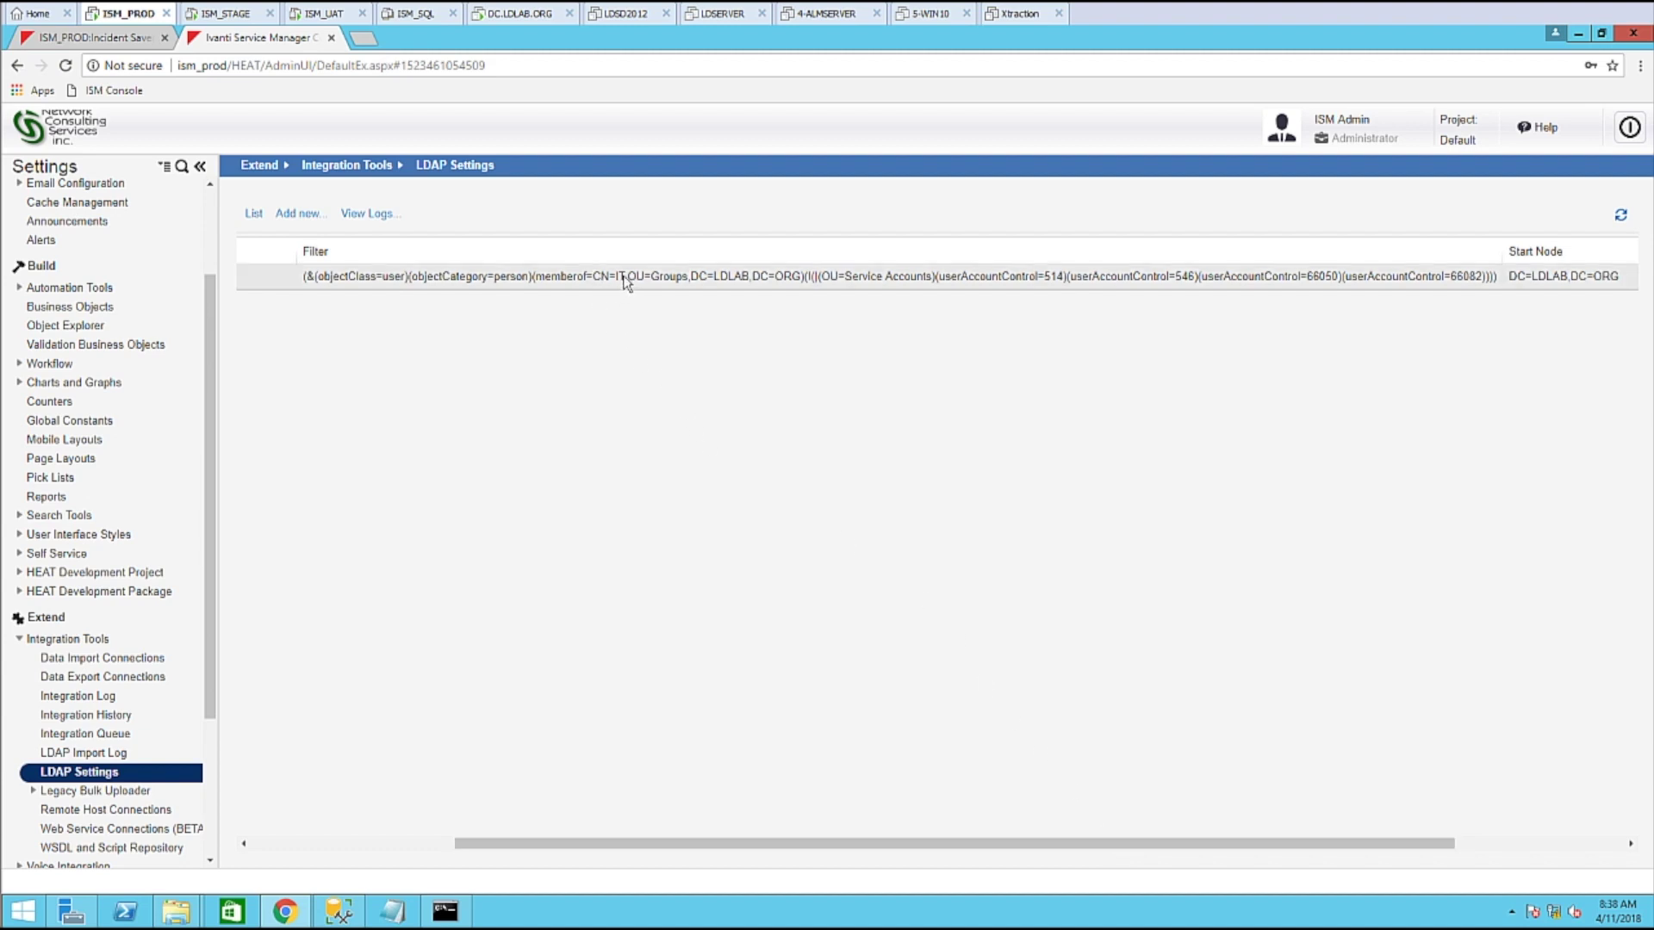
drag(567, 846, 358, 834)
Open the LDAP Users wizard, advance to Field Mapping, and add a new mapping row.
click(293, 284)
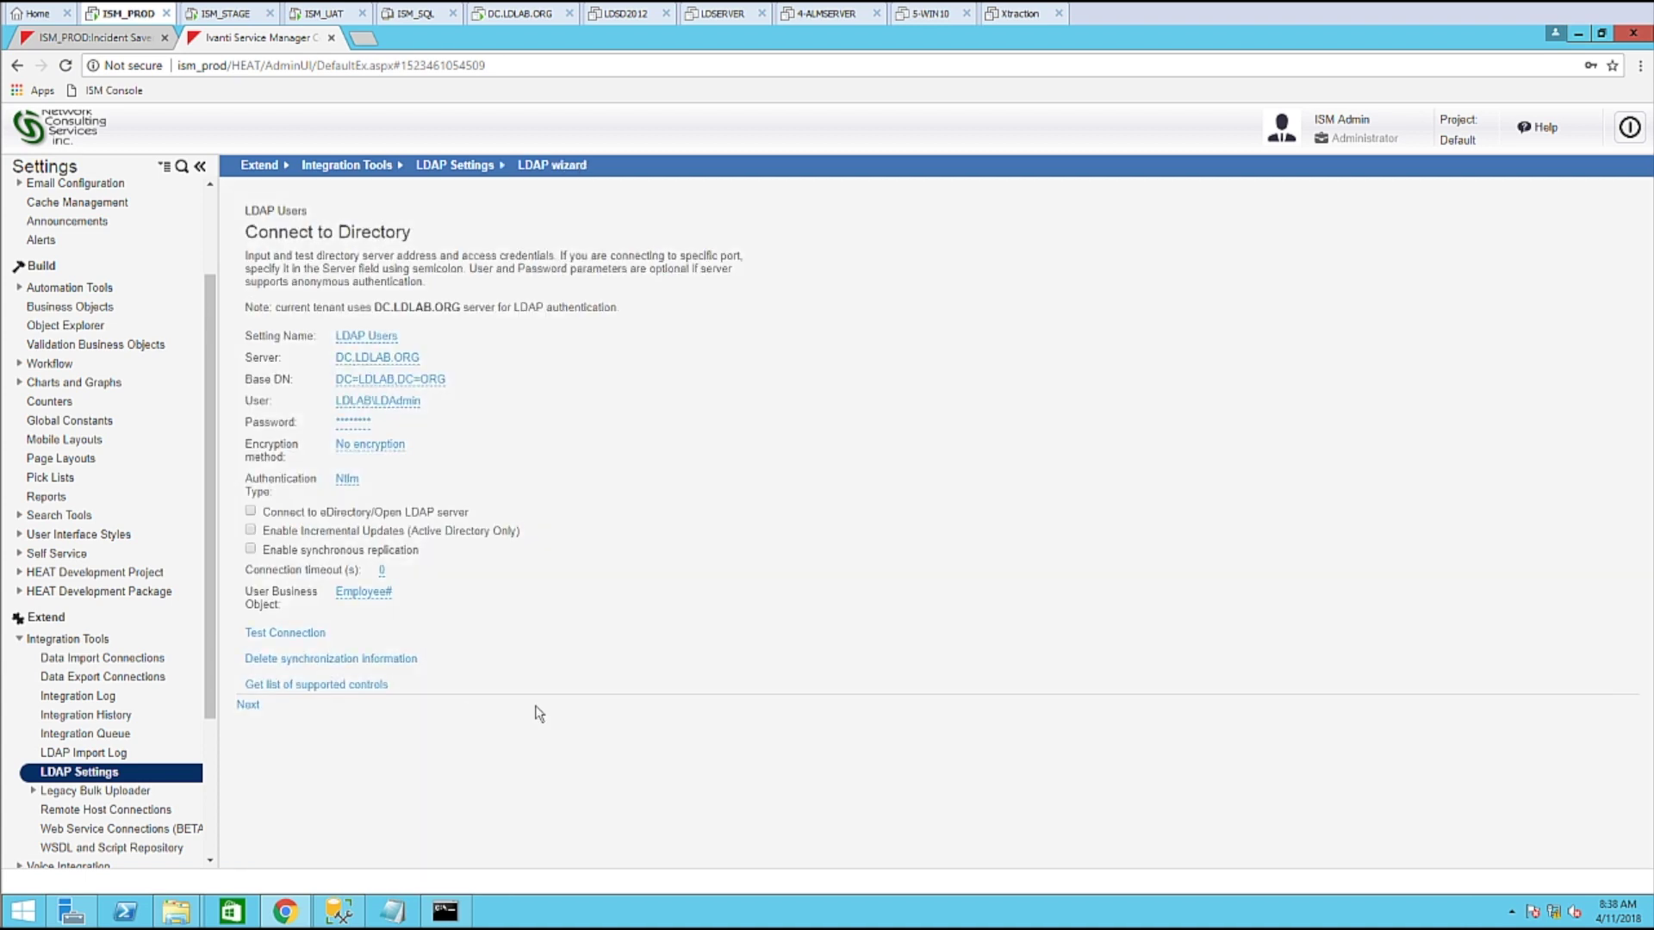
click(240, 706)
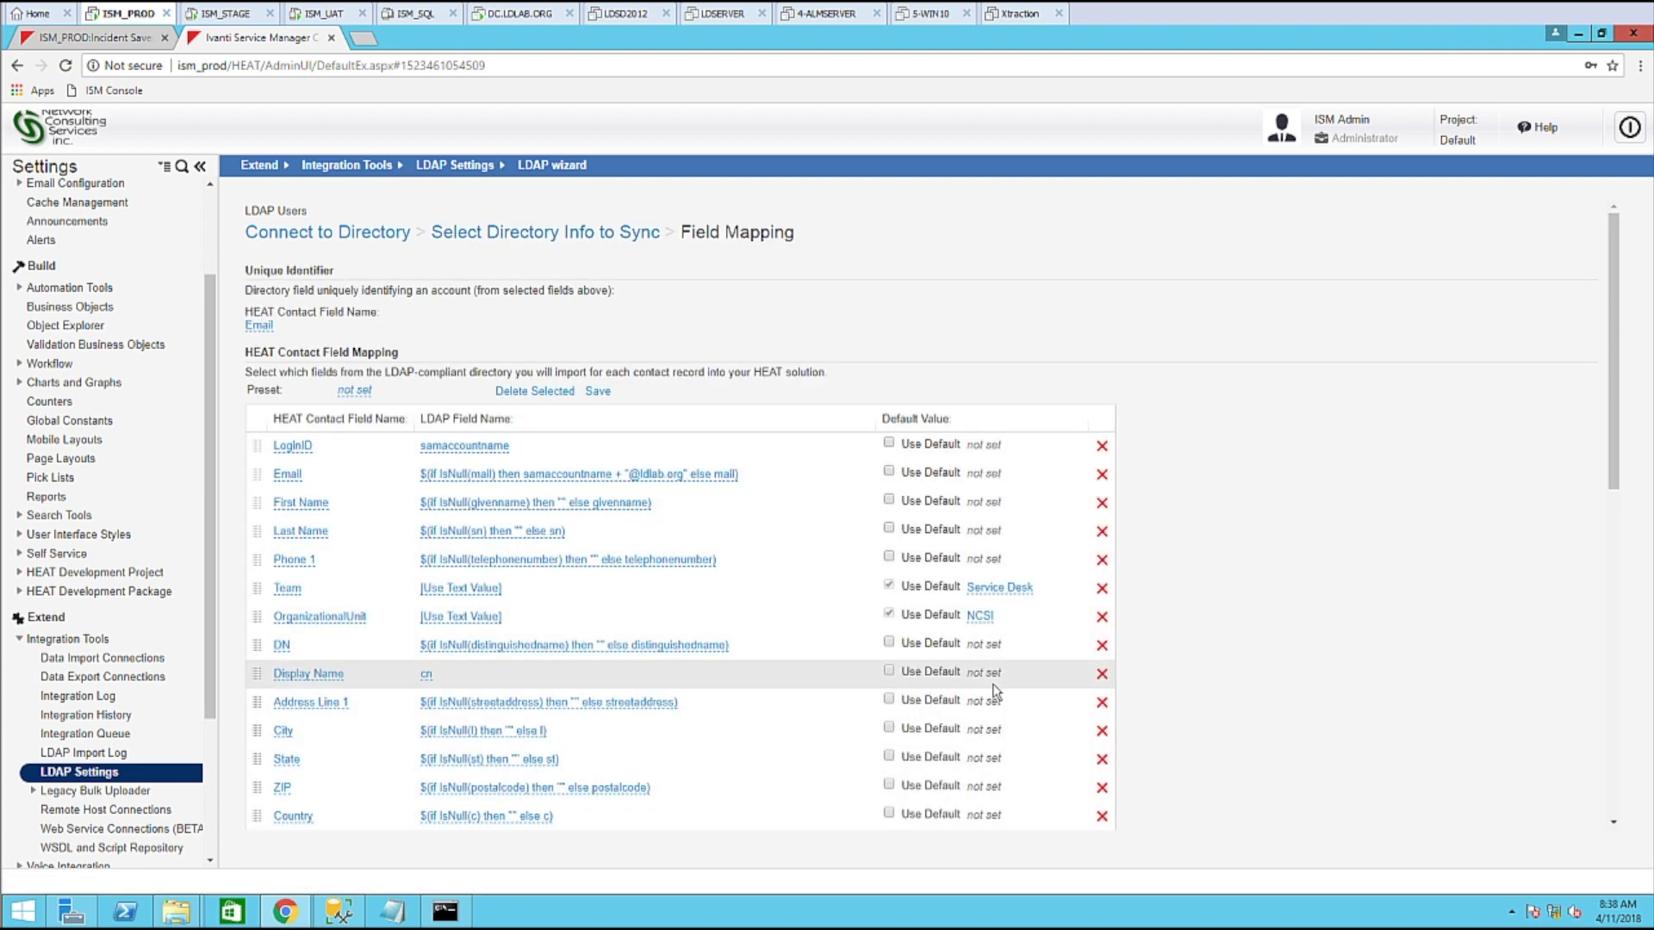
scroll(997, 689, down, 5)
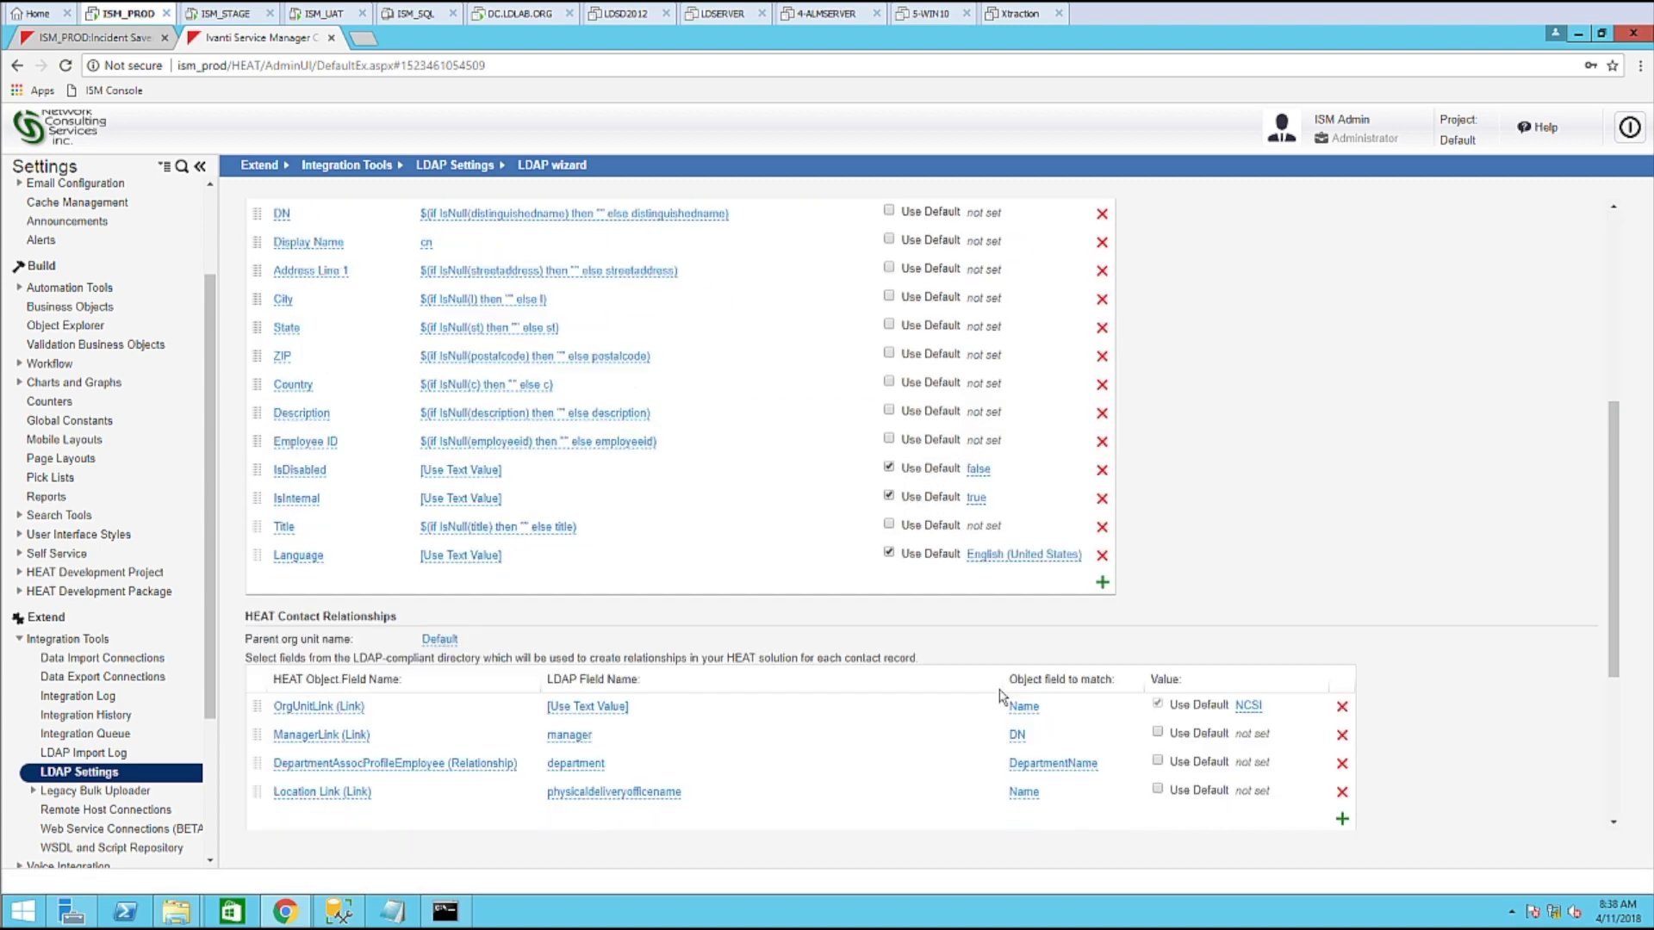
click(1103, 583)
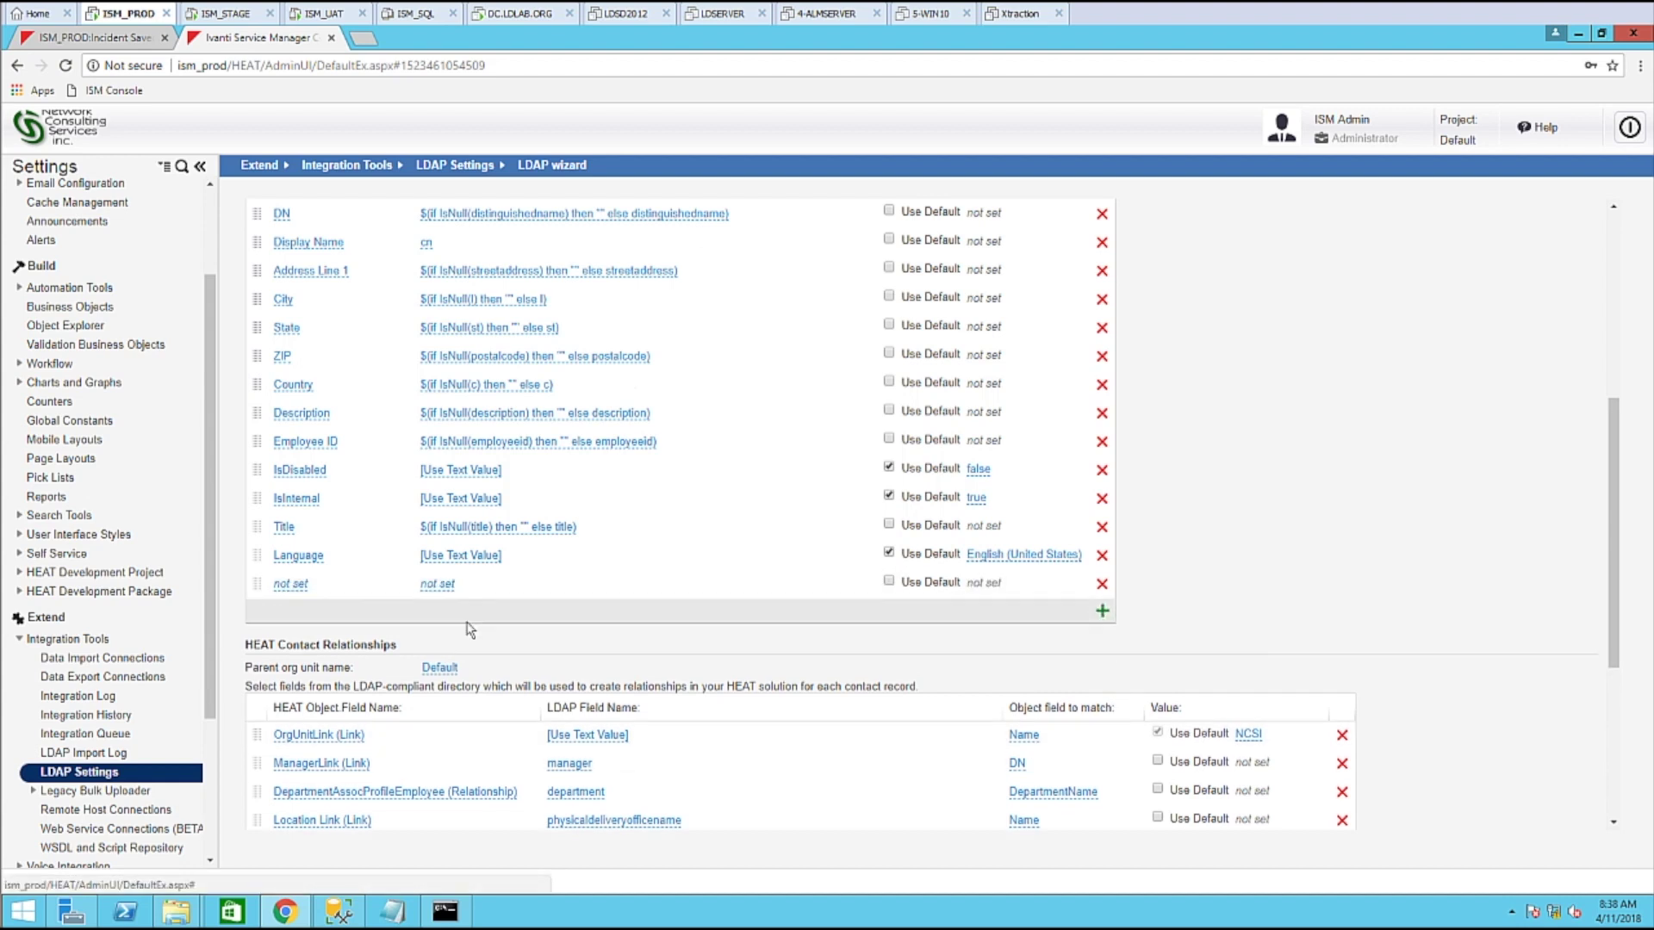
Map the HEAT field MemberOf to the LDAP attribute memberof.
click(293, 585)
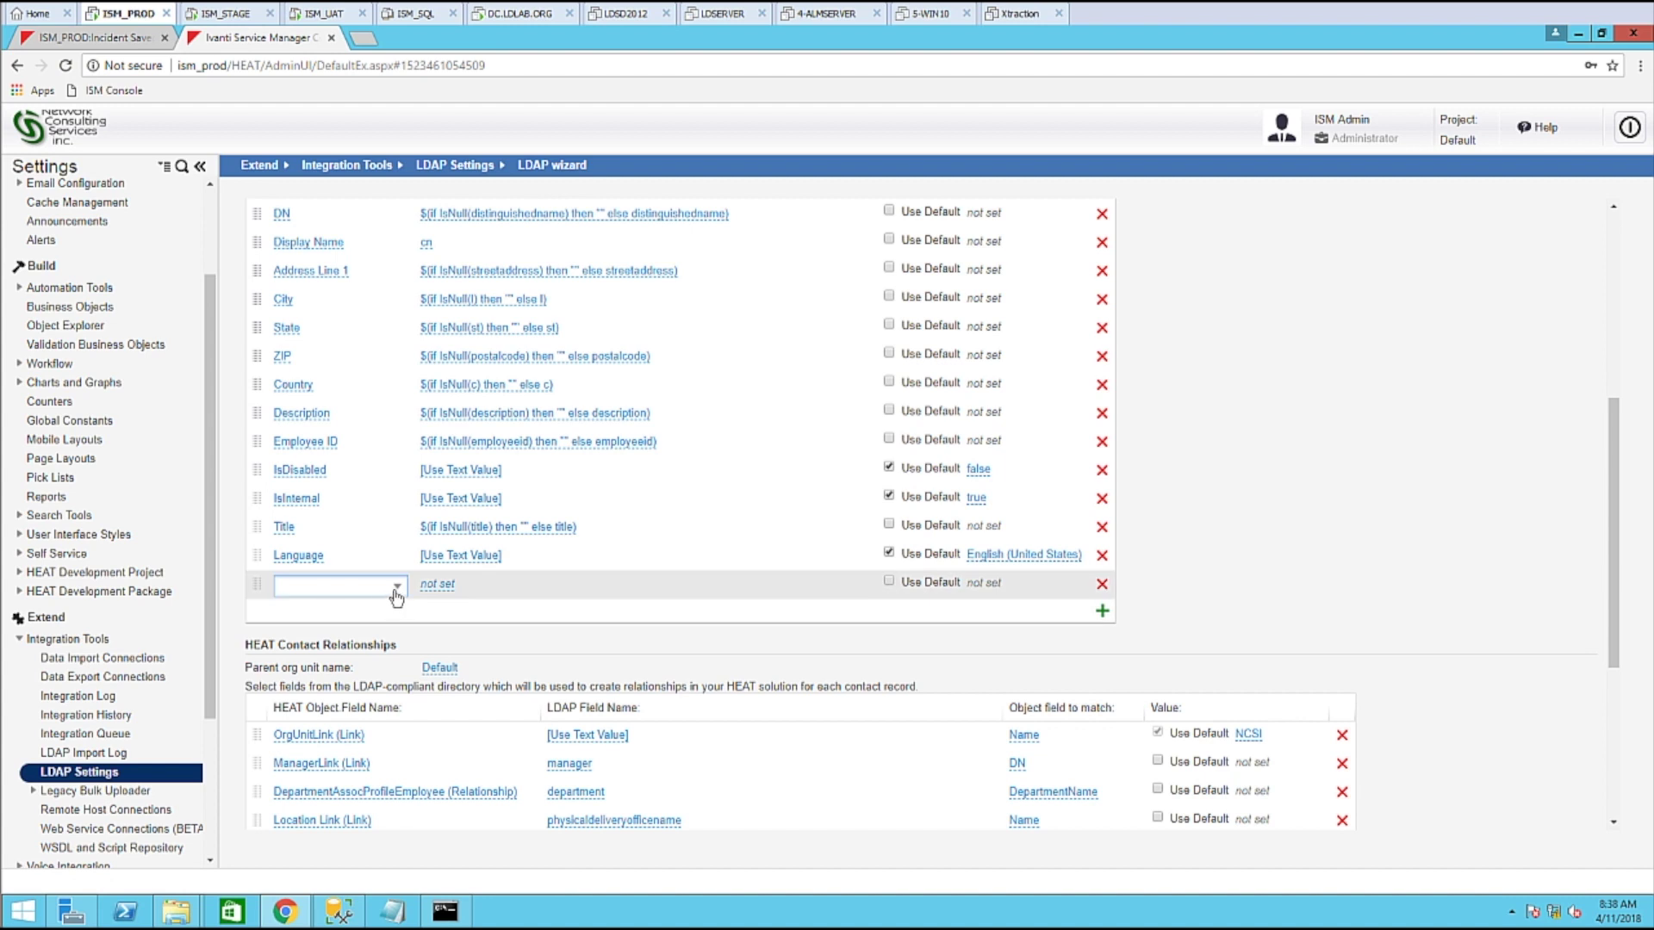
click(397, 586)
drag(440, 622, 436, 749)
click(347, 709)
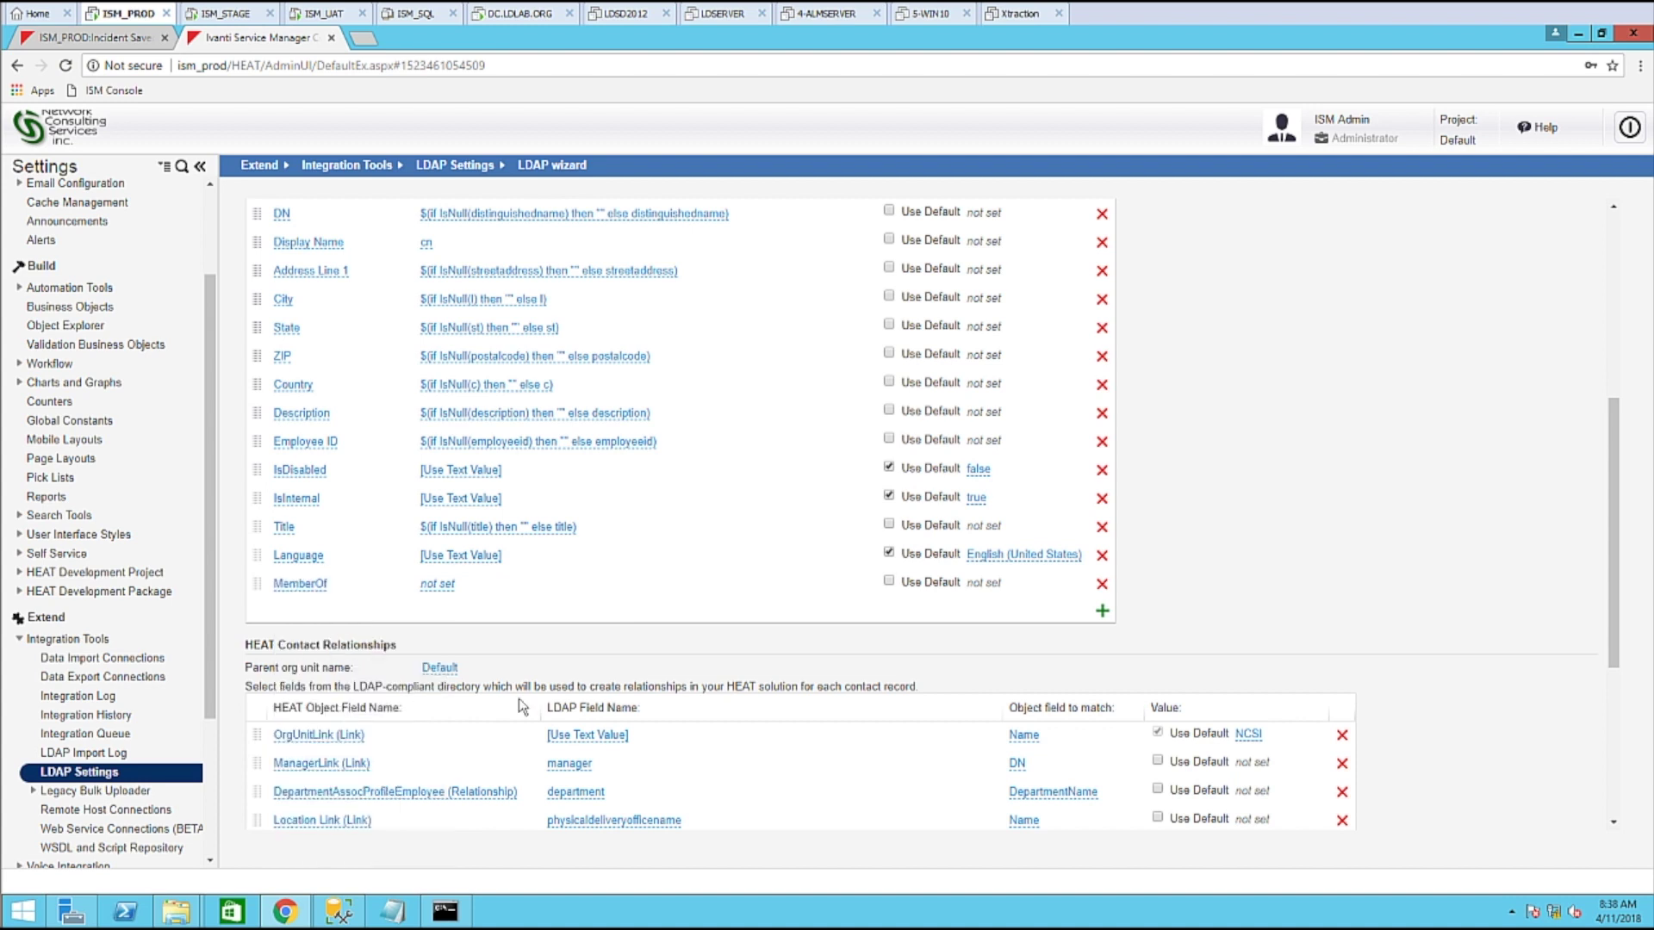
click(446, 587)
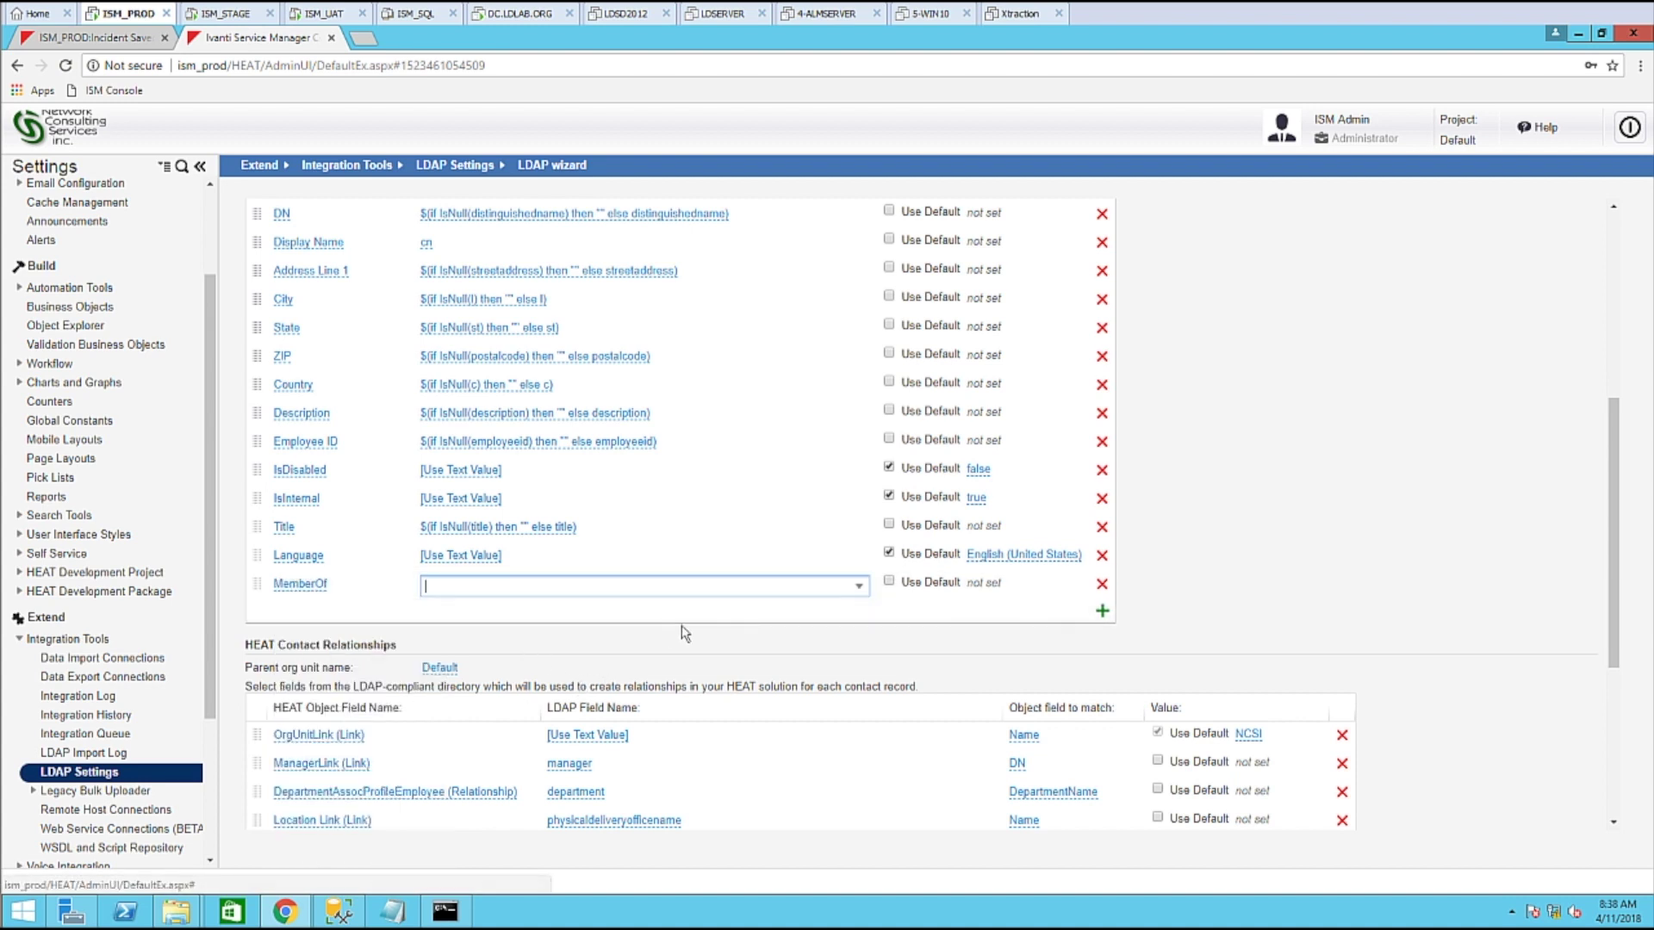
click(859, 589)
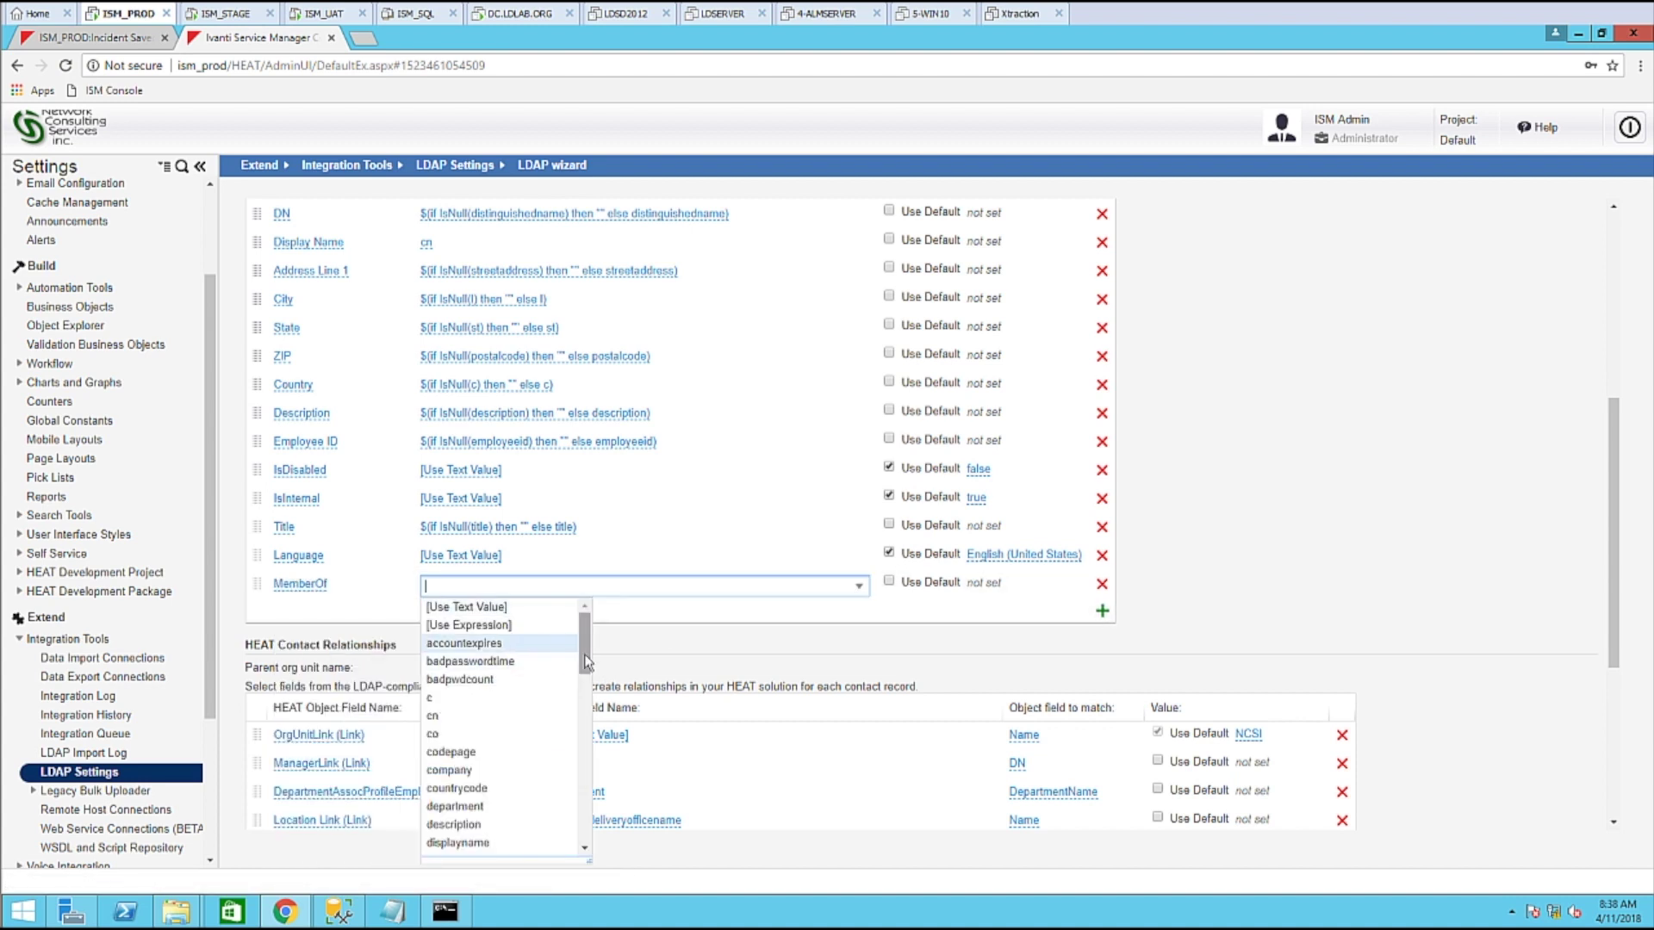
drag(586, 662, 585, 742)
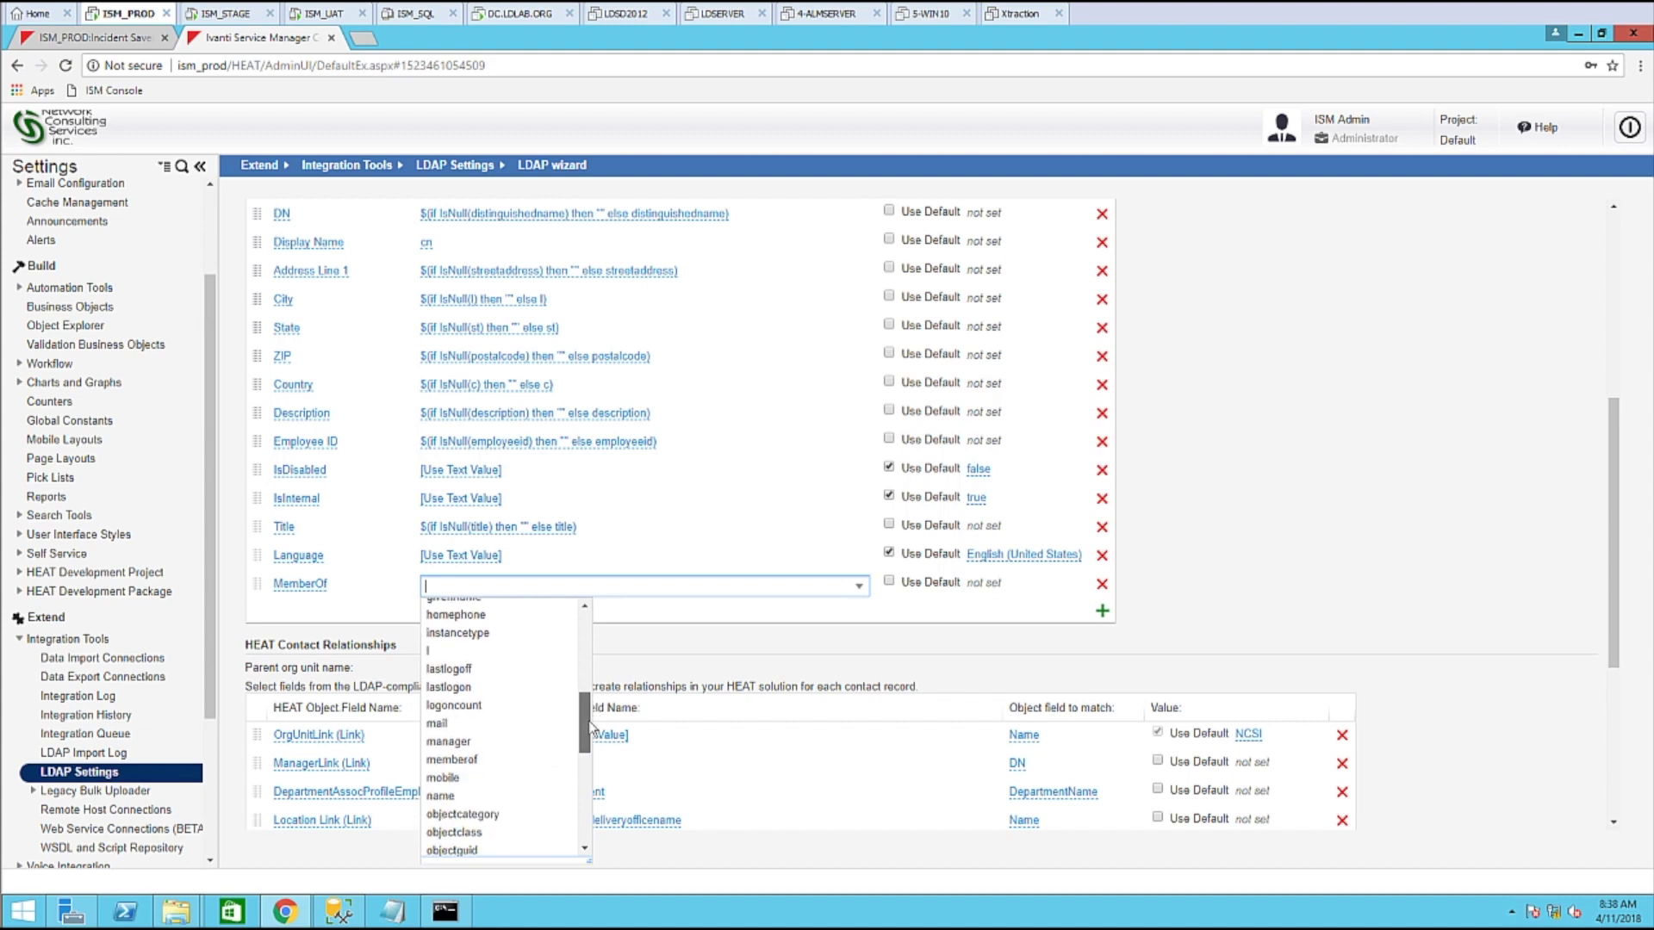
click(451, 760)
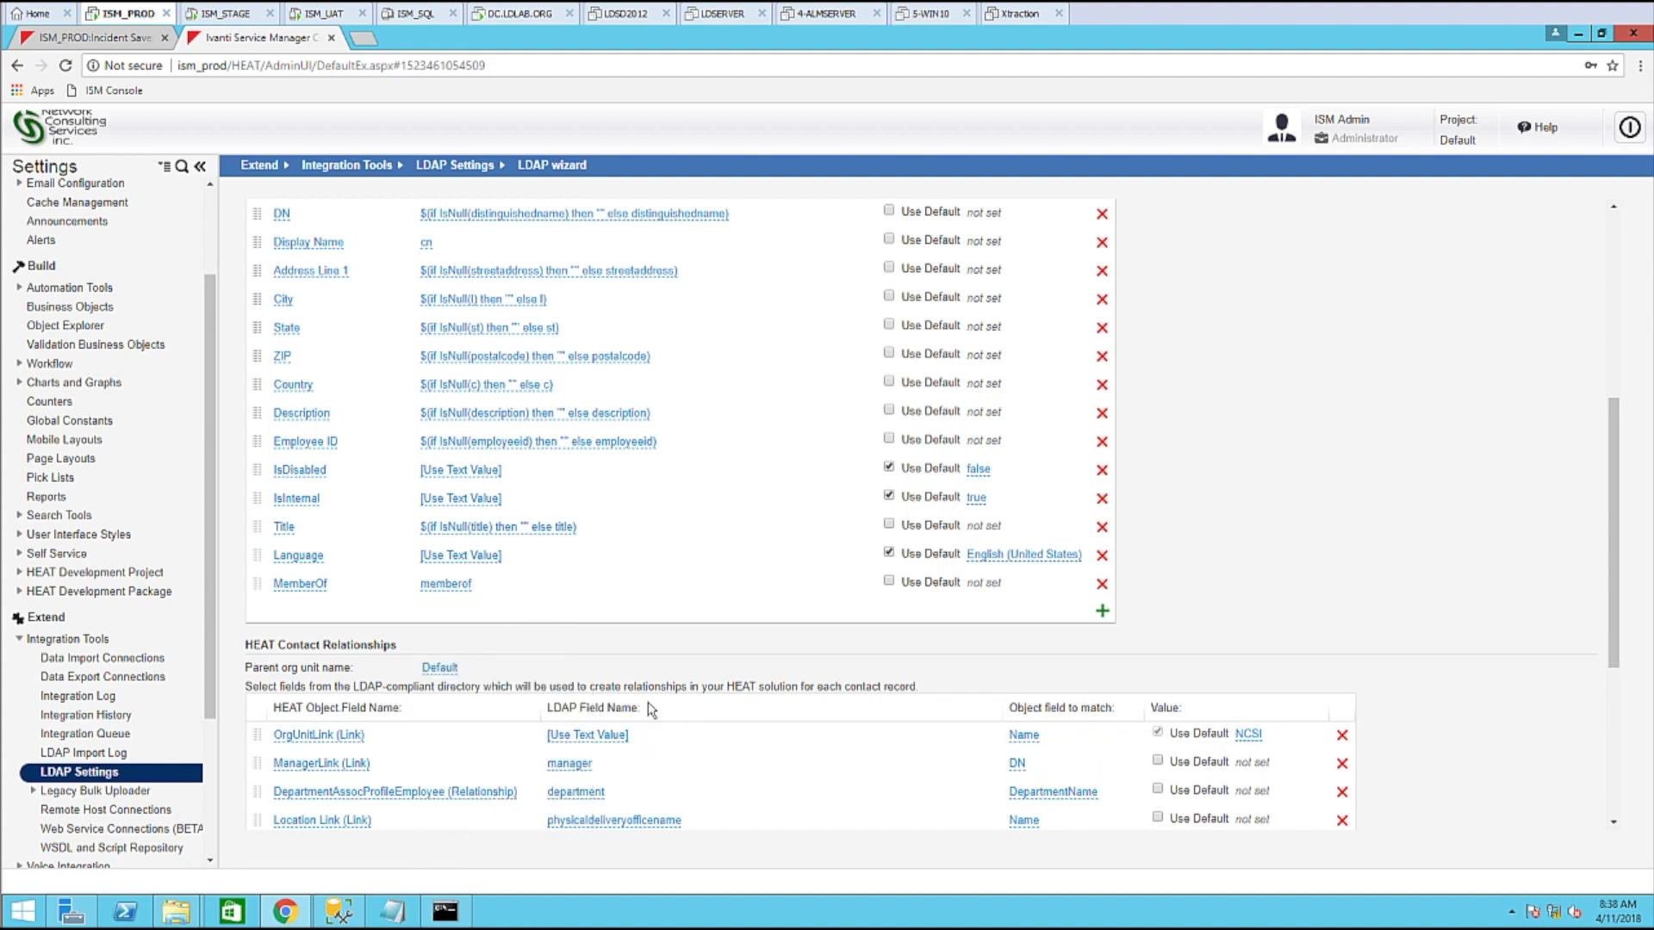
Switch MemberOf's mapping to an expression using the LDAP function ConcatLdapAttributes.
click(461, 589)
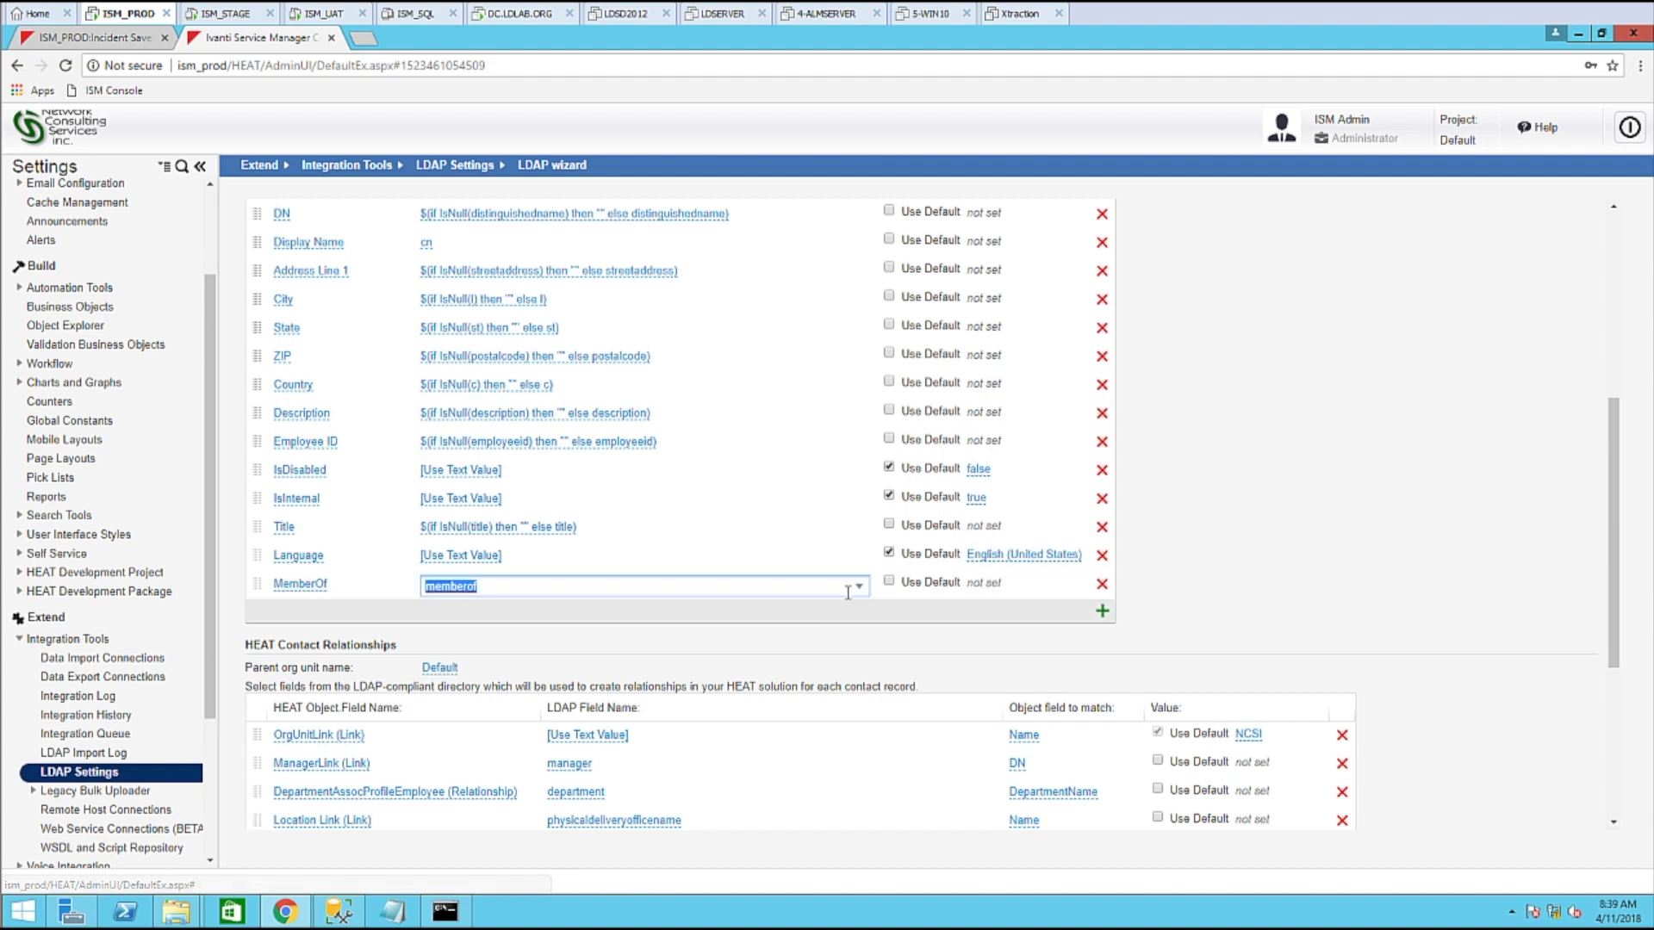
click(858, 587)
drag(591, 689, 590, 621)
click(483, 627)
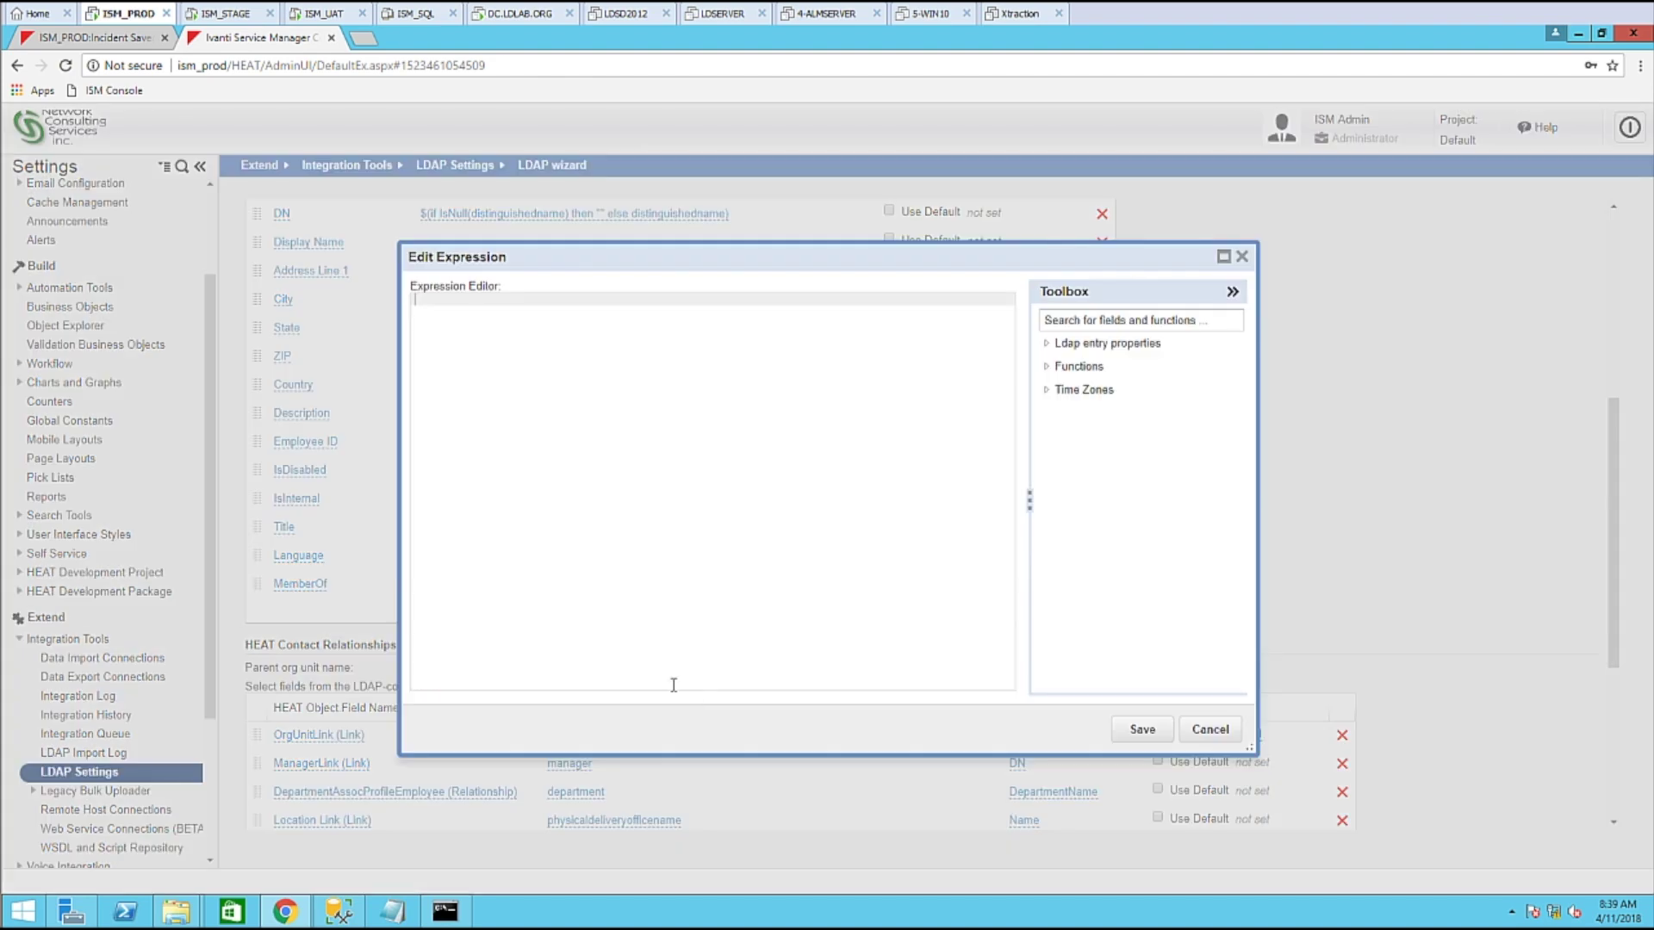
click(1049, 366)
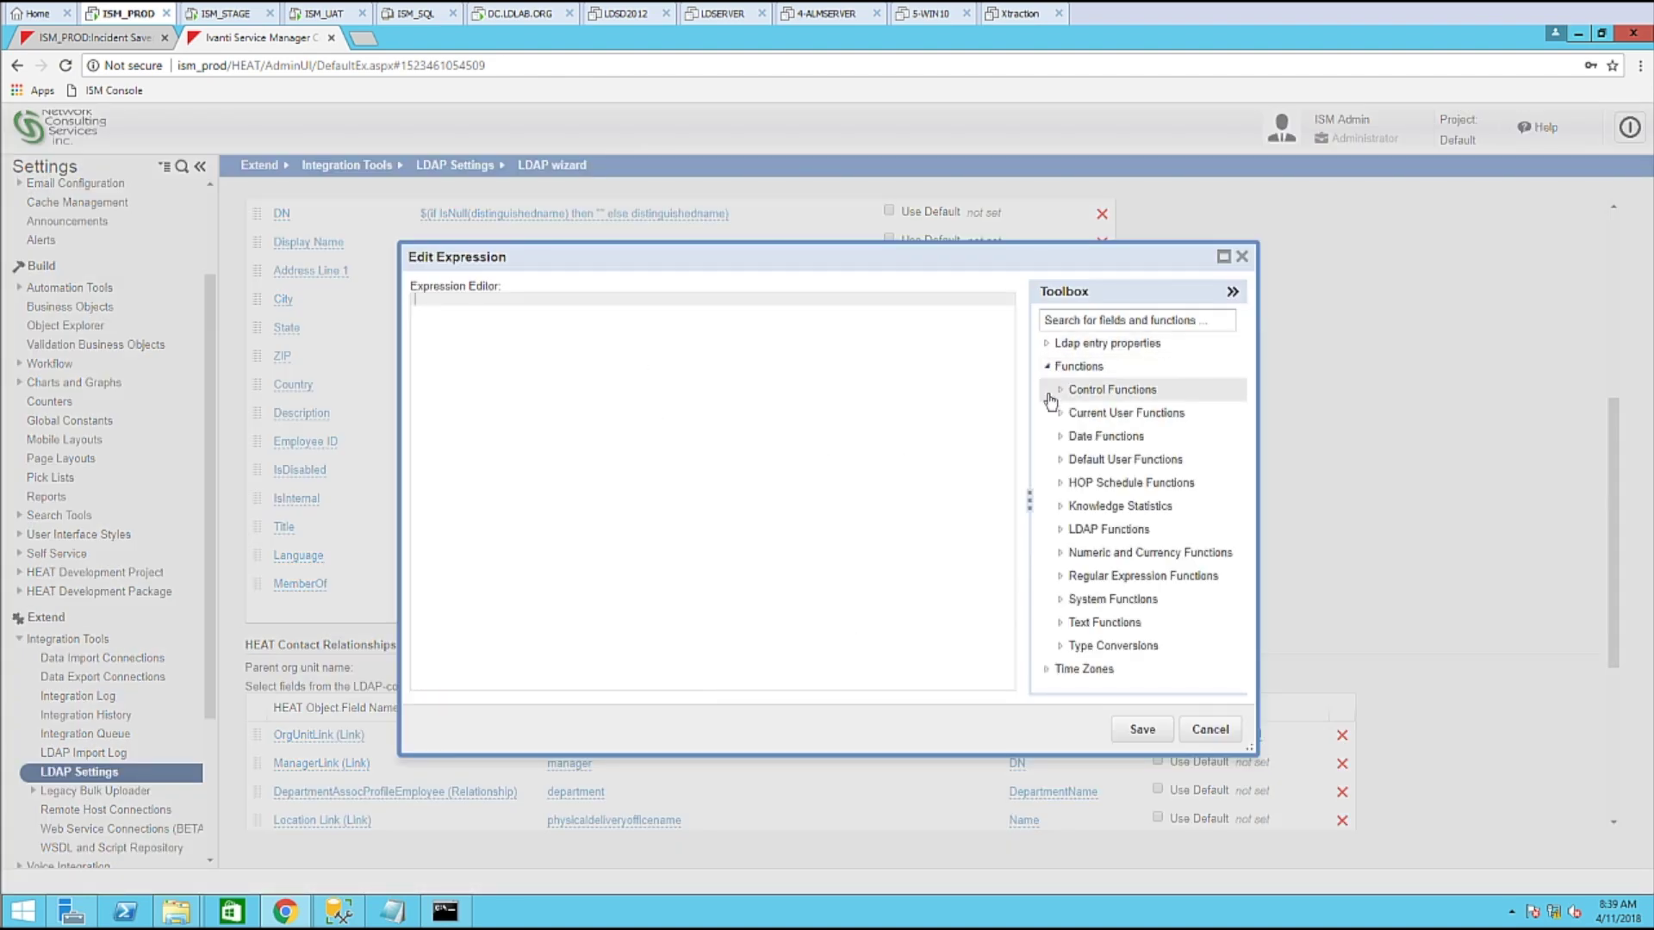
click(1062, 529)
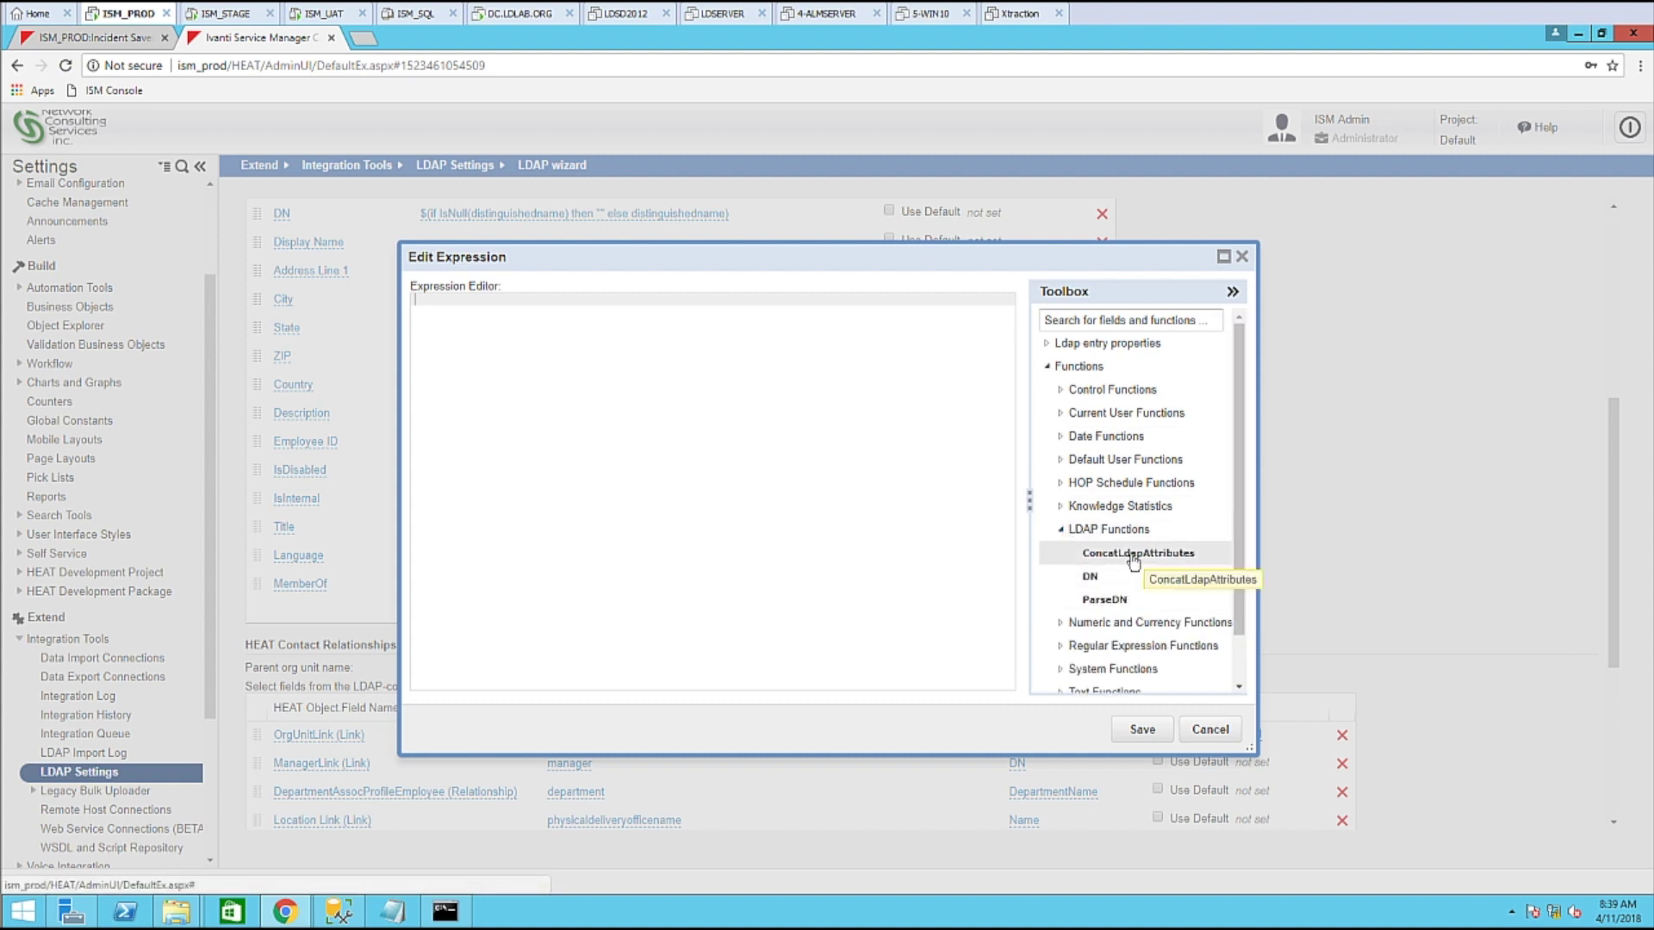
double_click(1134, 556)
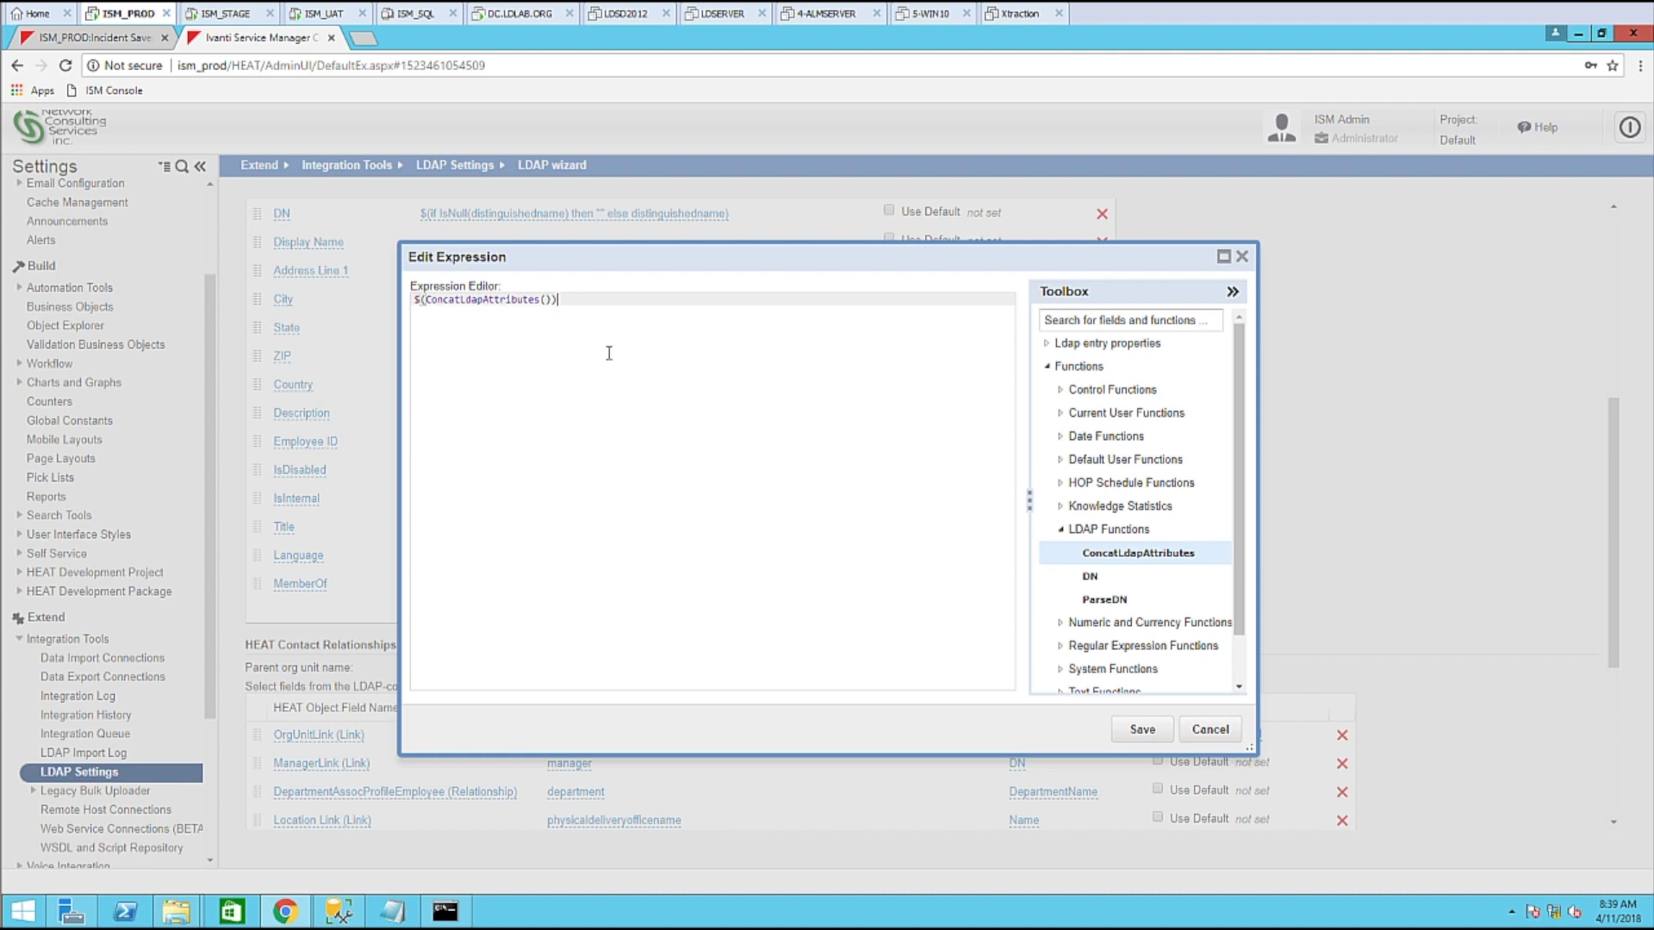
Fill in the "memberof" argument of ConcatLdapAttributes and save the expression.
click(545, 301)
text("mem)
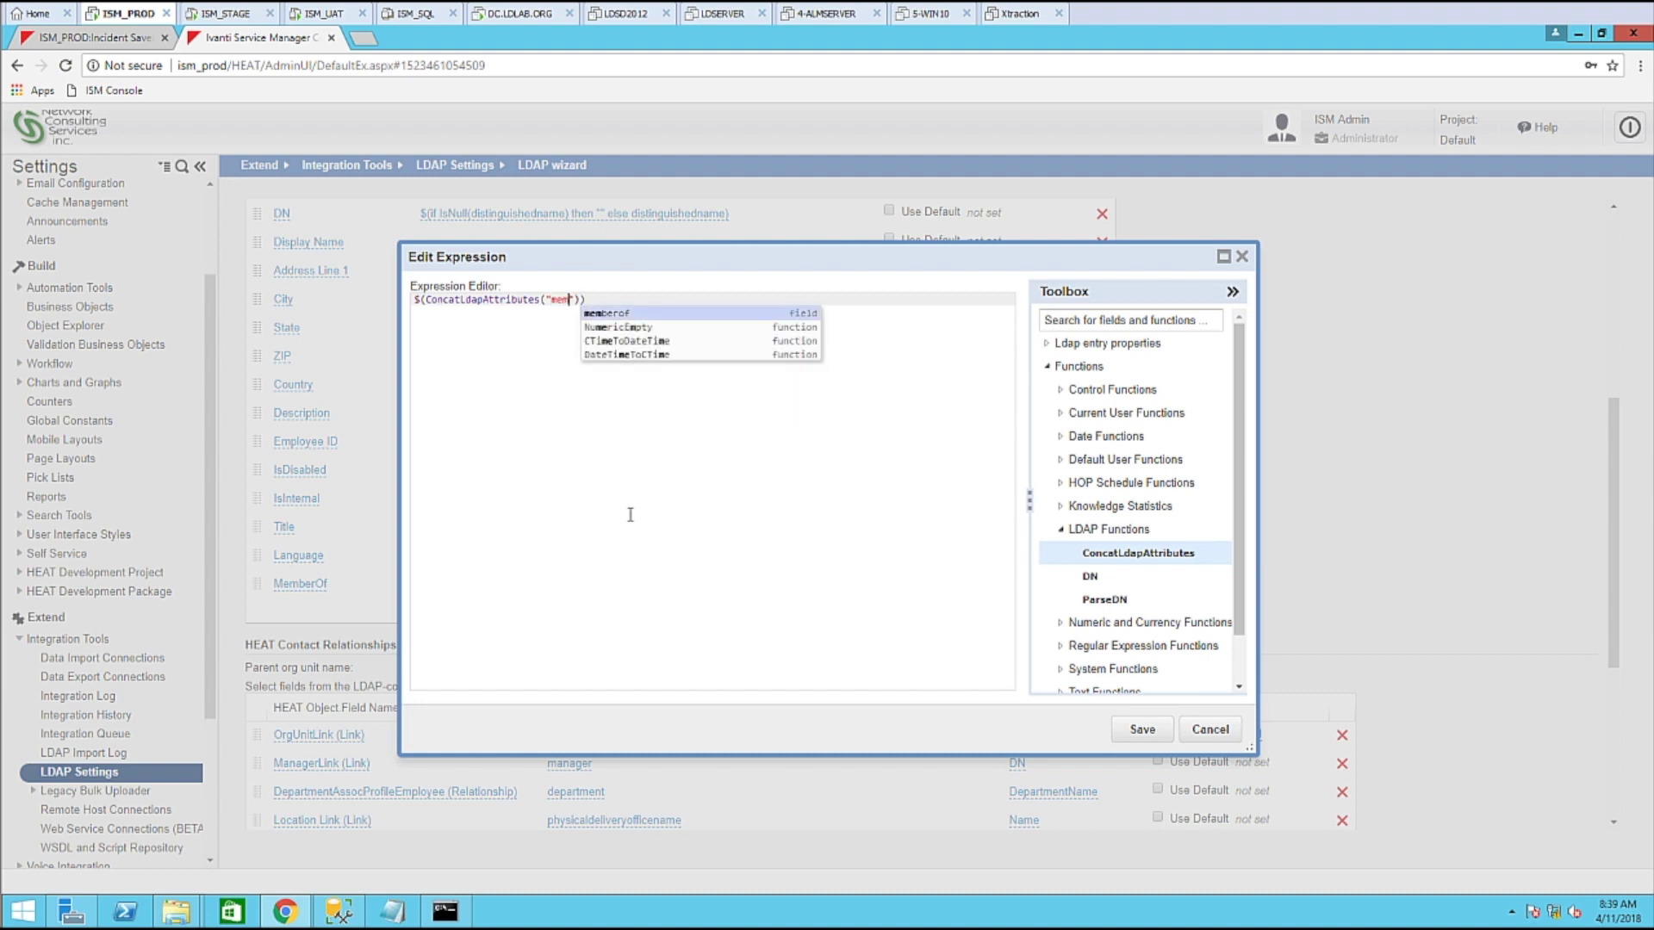
key(Return)
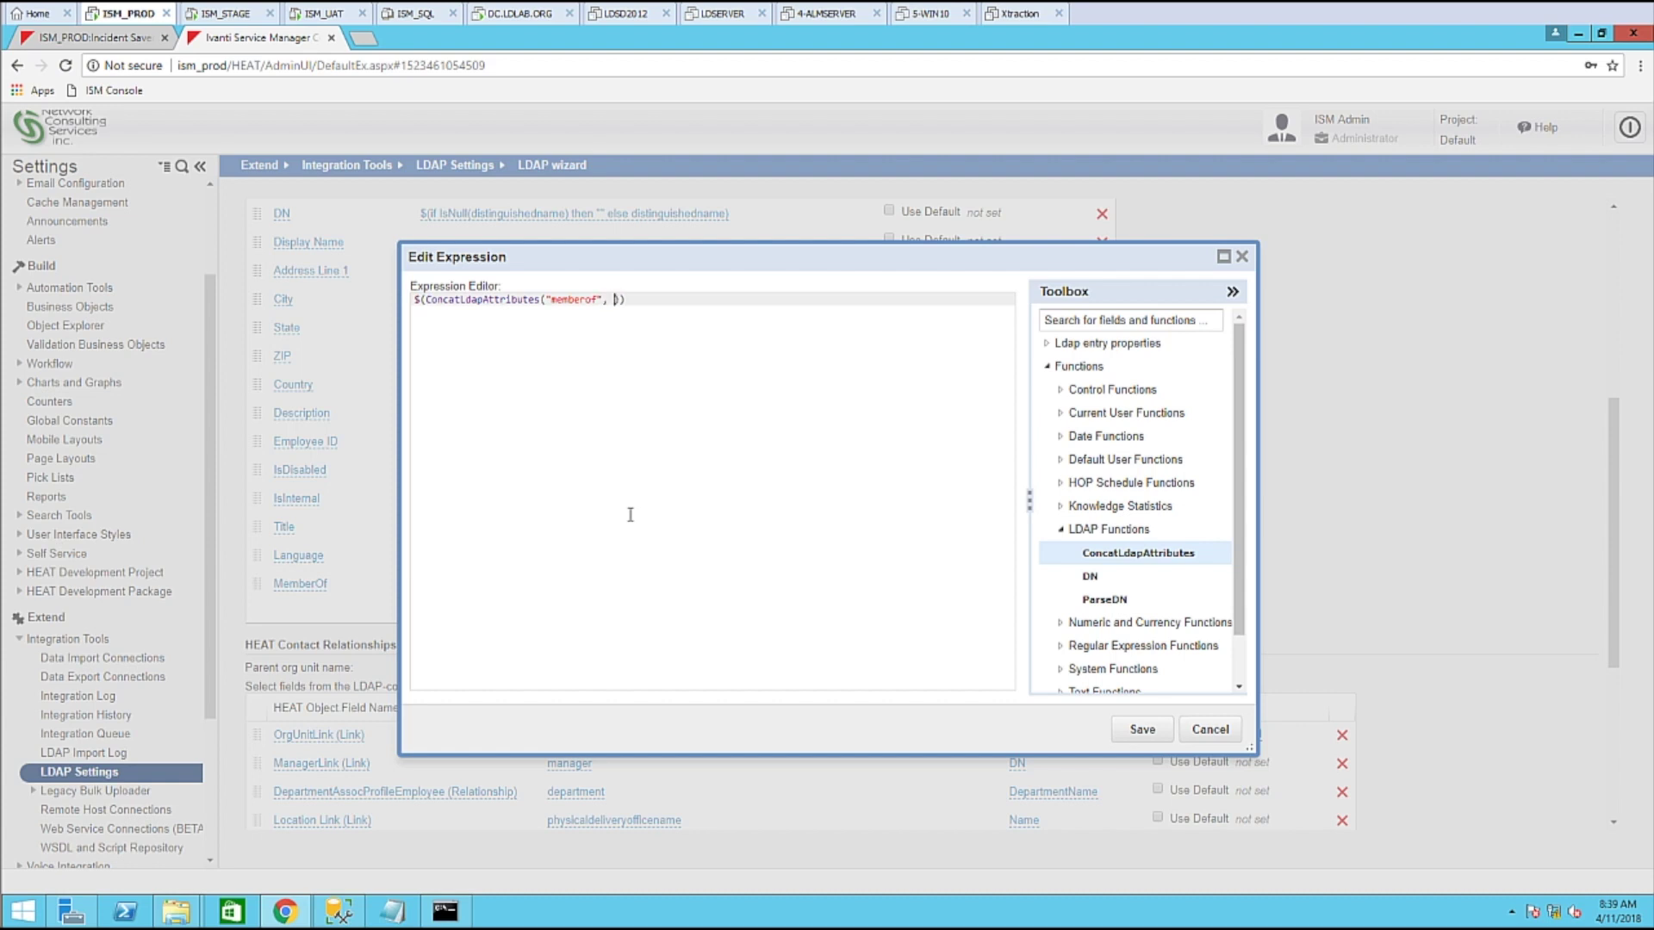
text(":)
click(1149, 732)
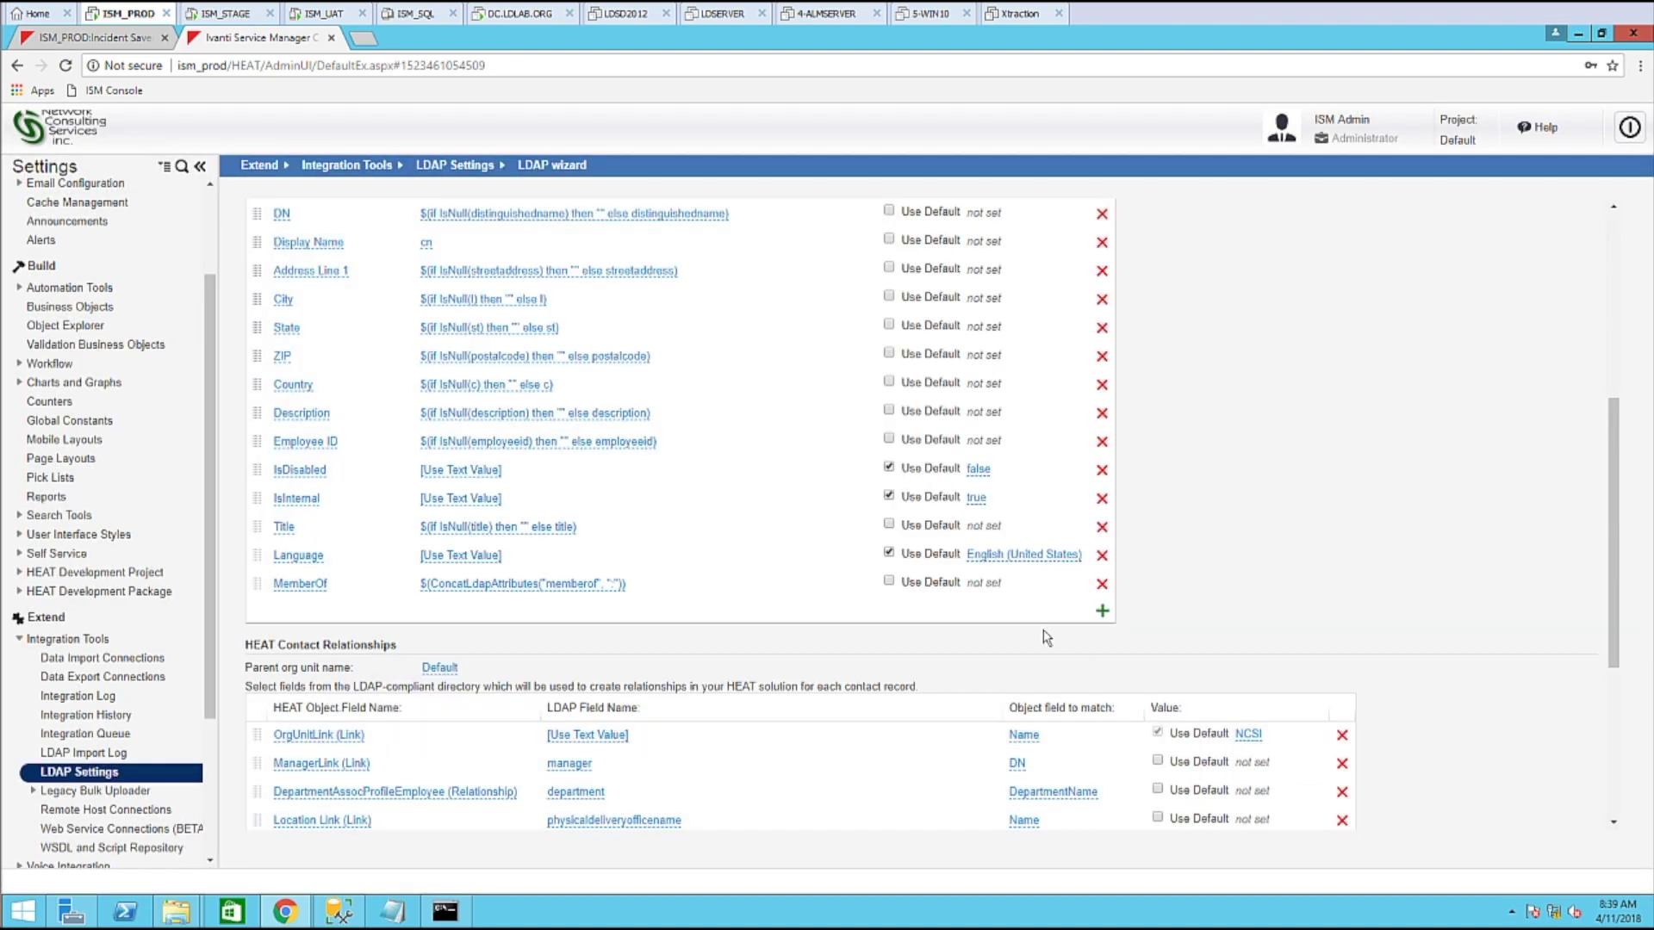
Preview one directory user's mapped data, review their MemberOf groups, and close the preview.
scroll(761, 711, down, 4)
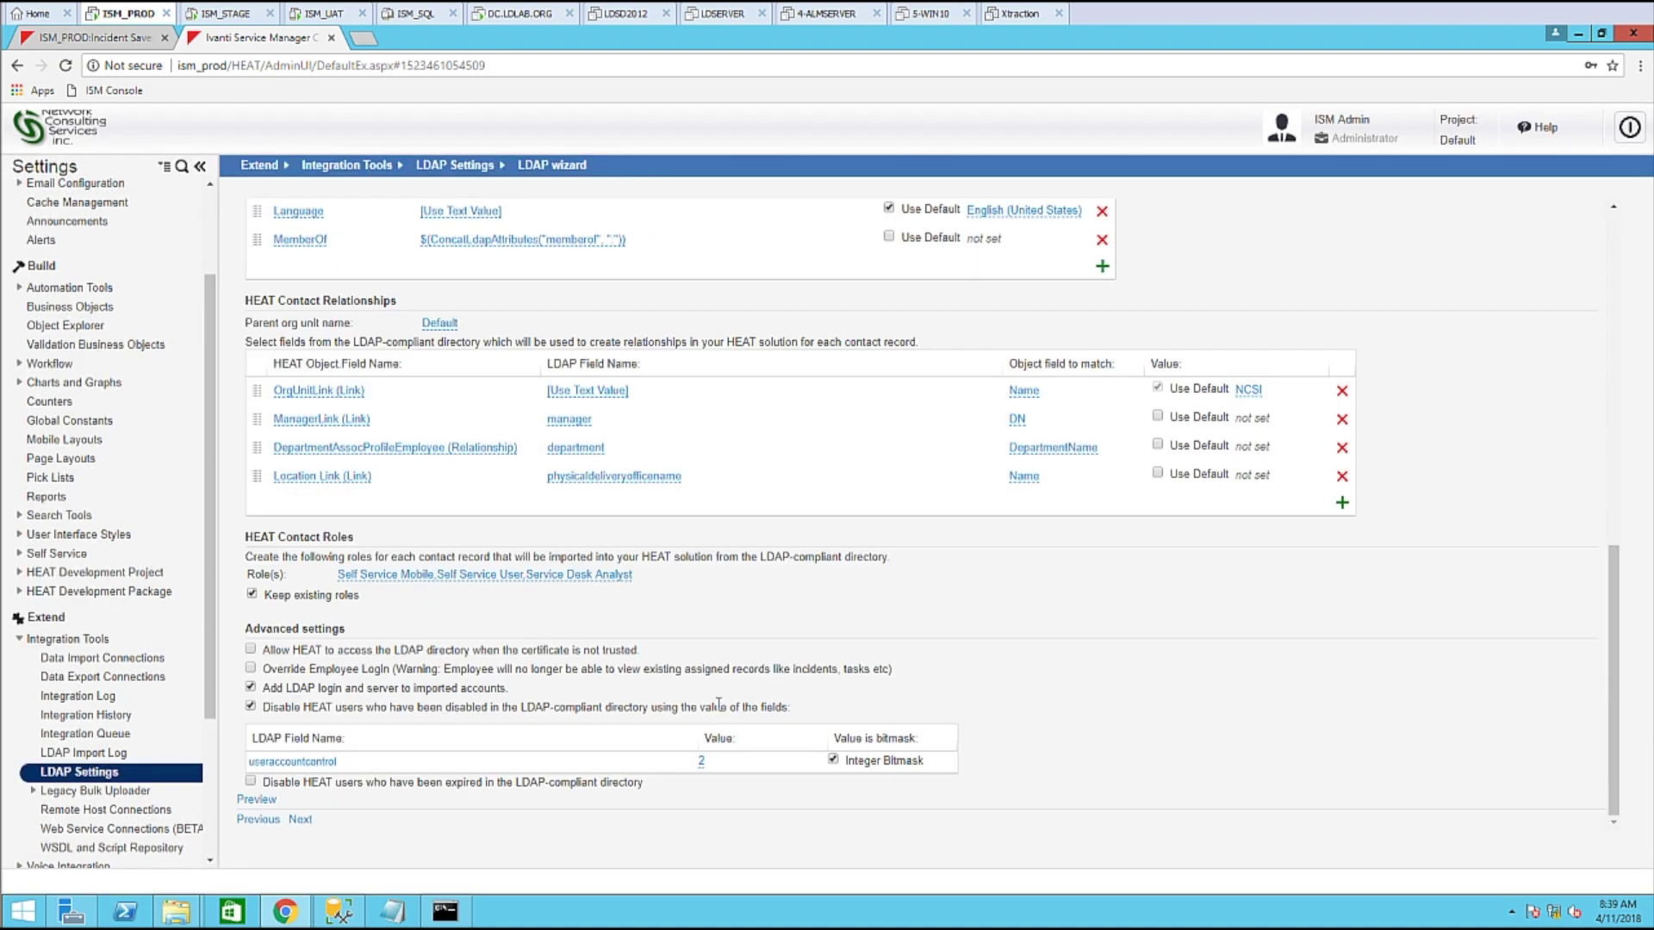
click(257, 799)
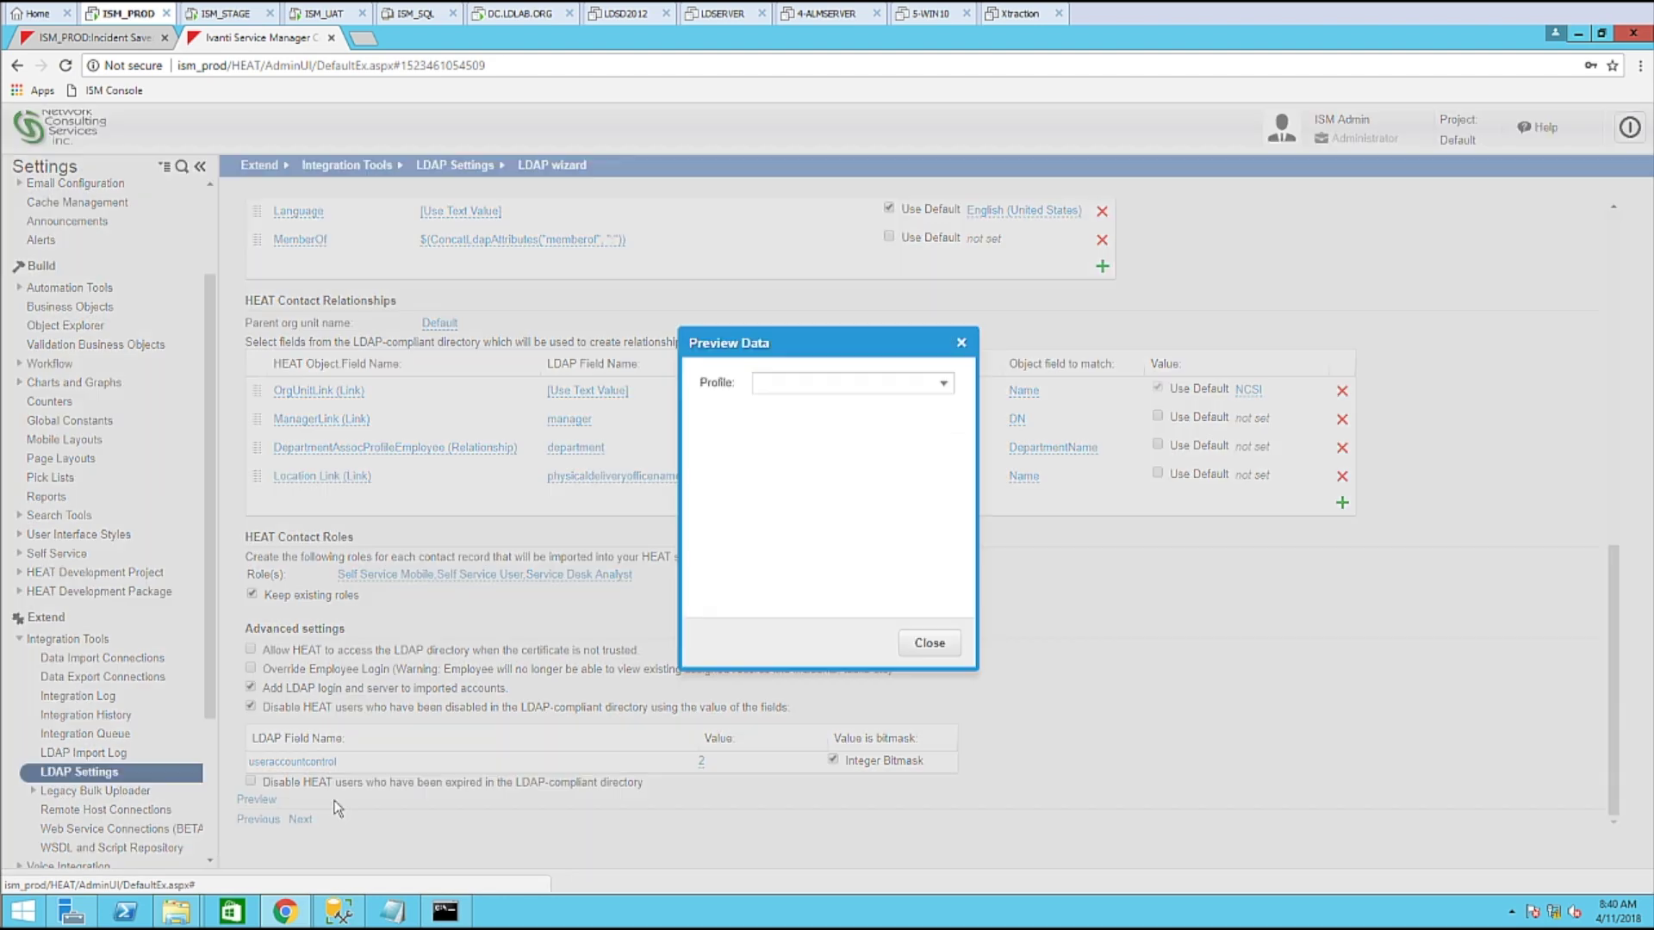
click(944, 389)
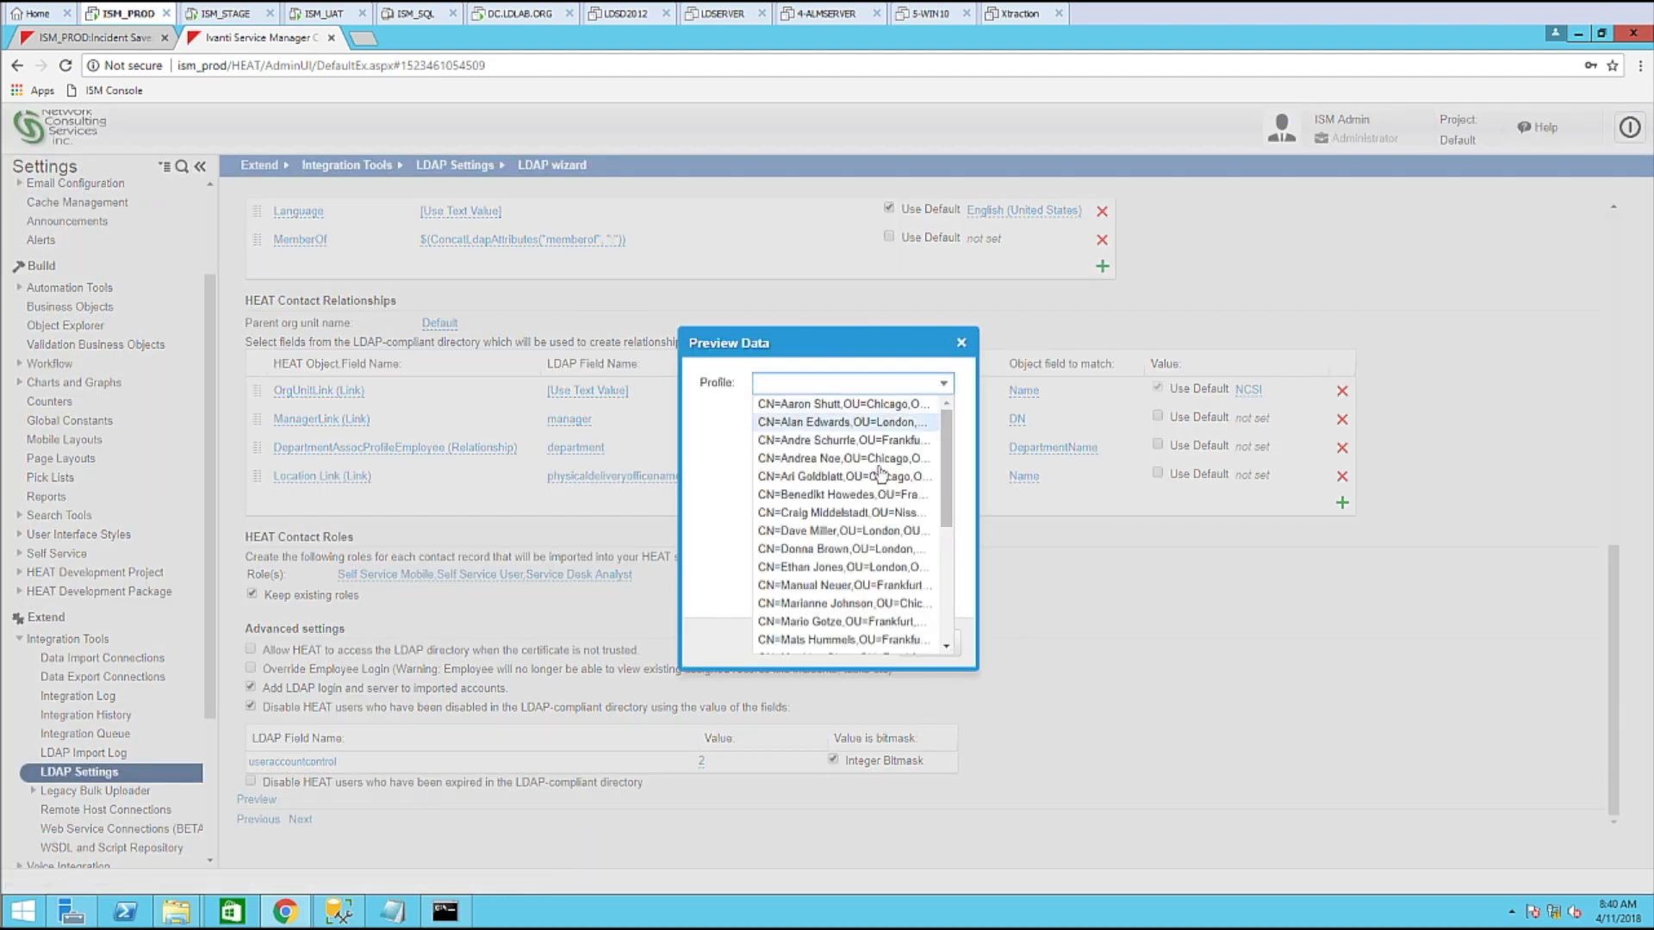
click(899, 538)
drag(950, 443, 946, 529)
drag(838, 505, 897, 505)
drag(814, 604, 919, 608)
click(933, 505)
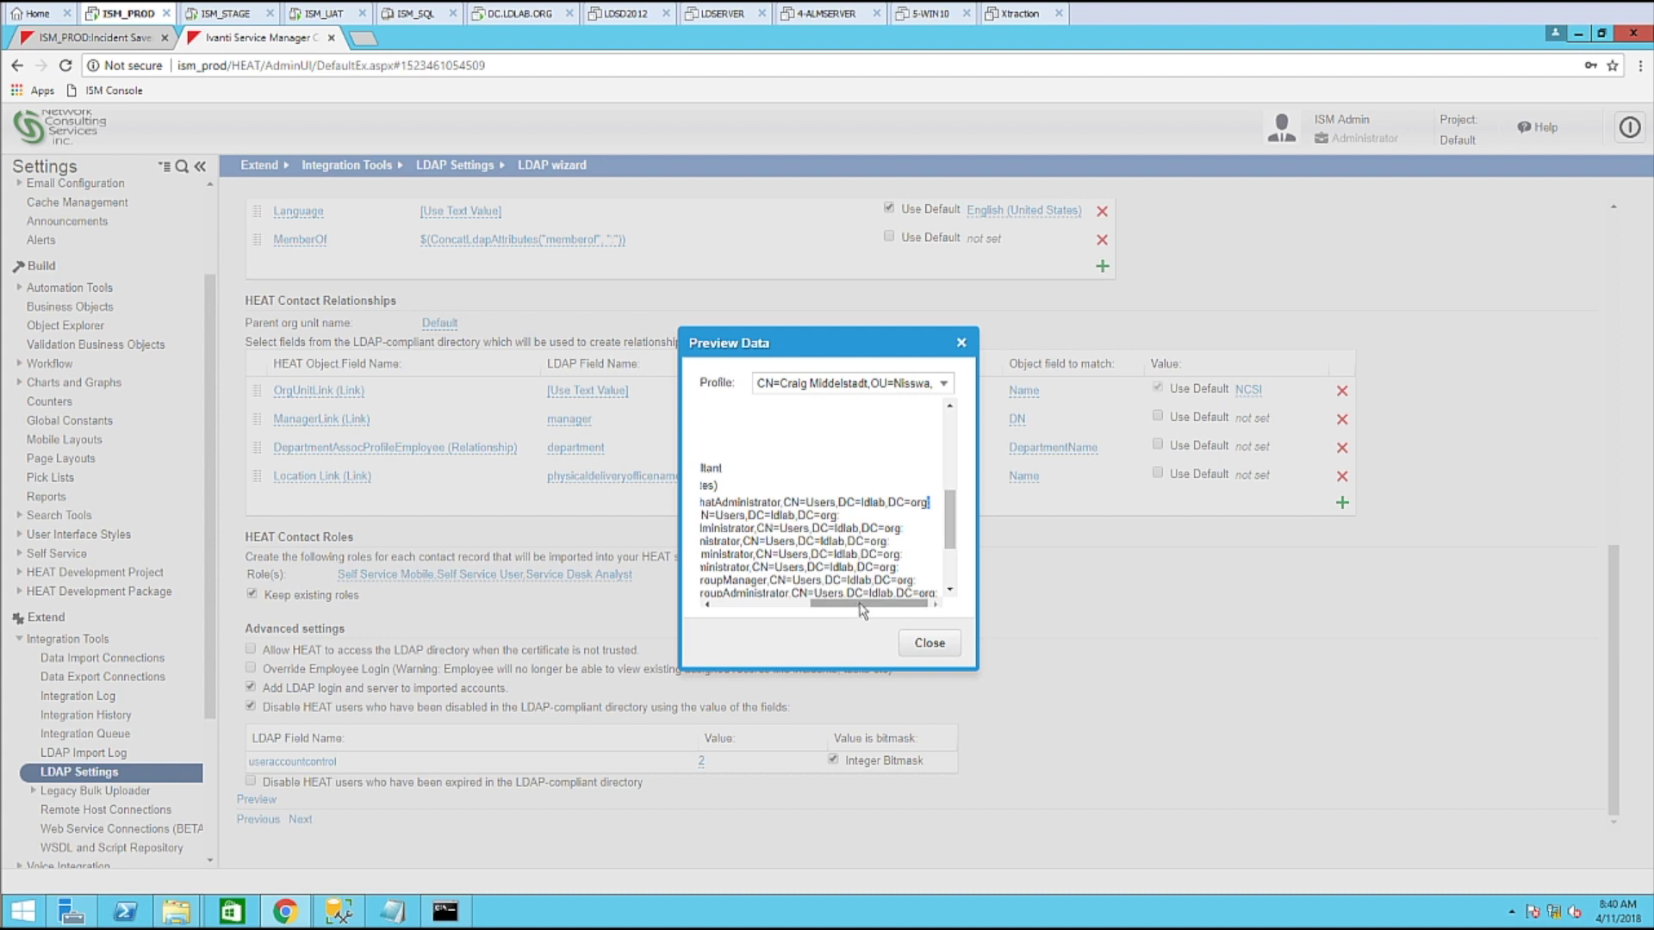
drag(861, 605, 780, 610)
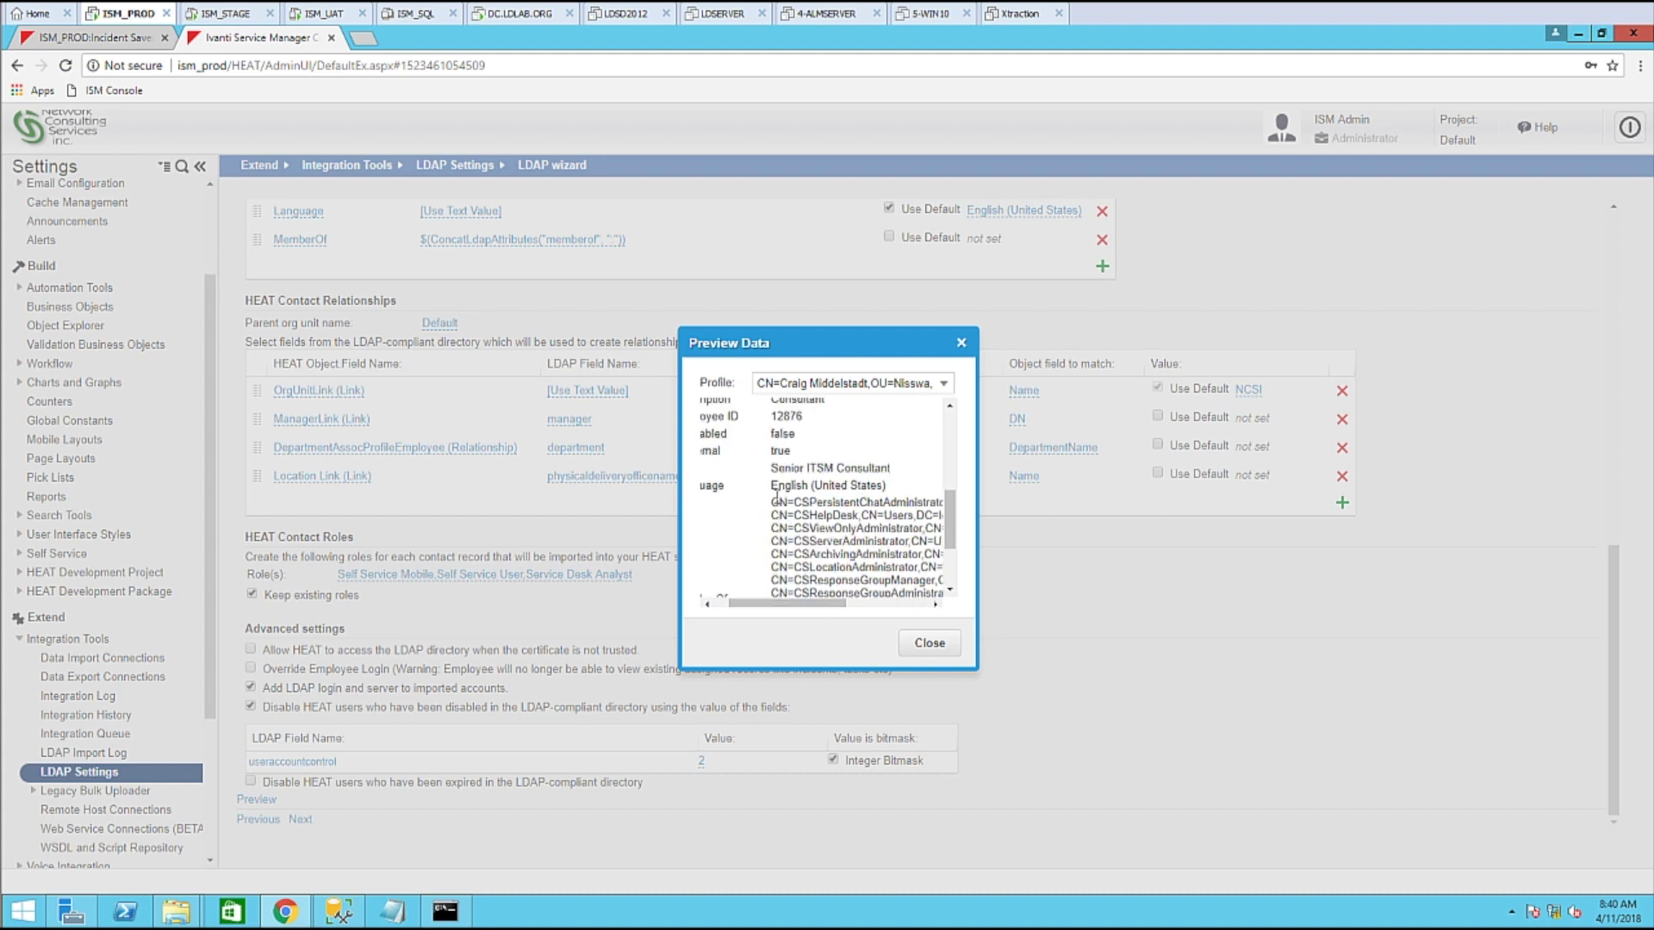
drag(777, 498, 911, 511)
click(934, 640)
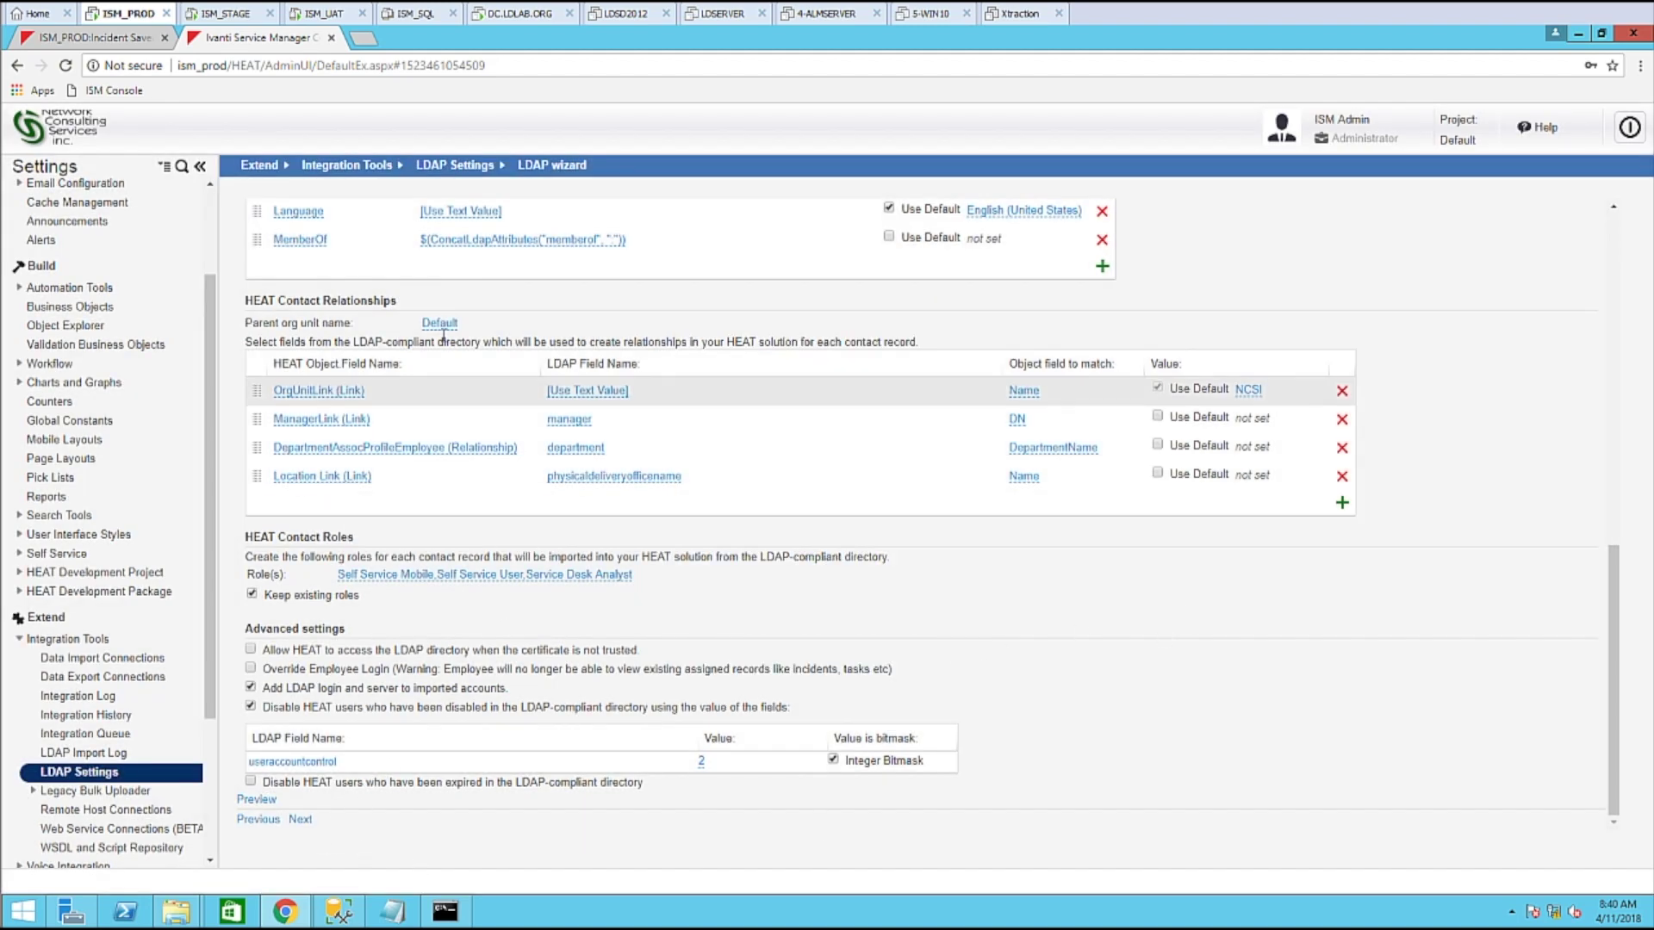
Advance the LDAP wizard through Exclude Items to Completed and save the configuration.
click(299, 819)
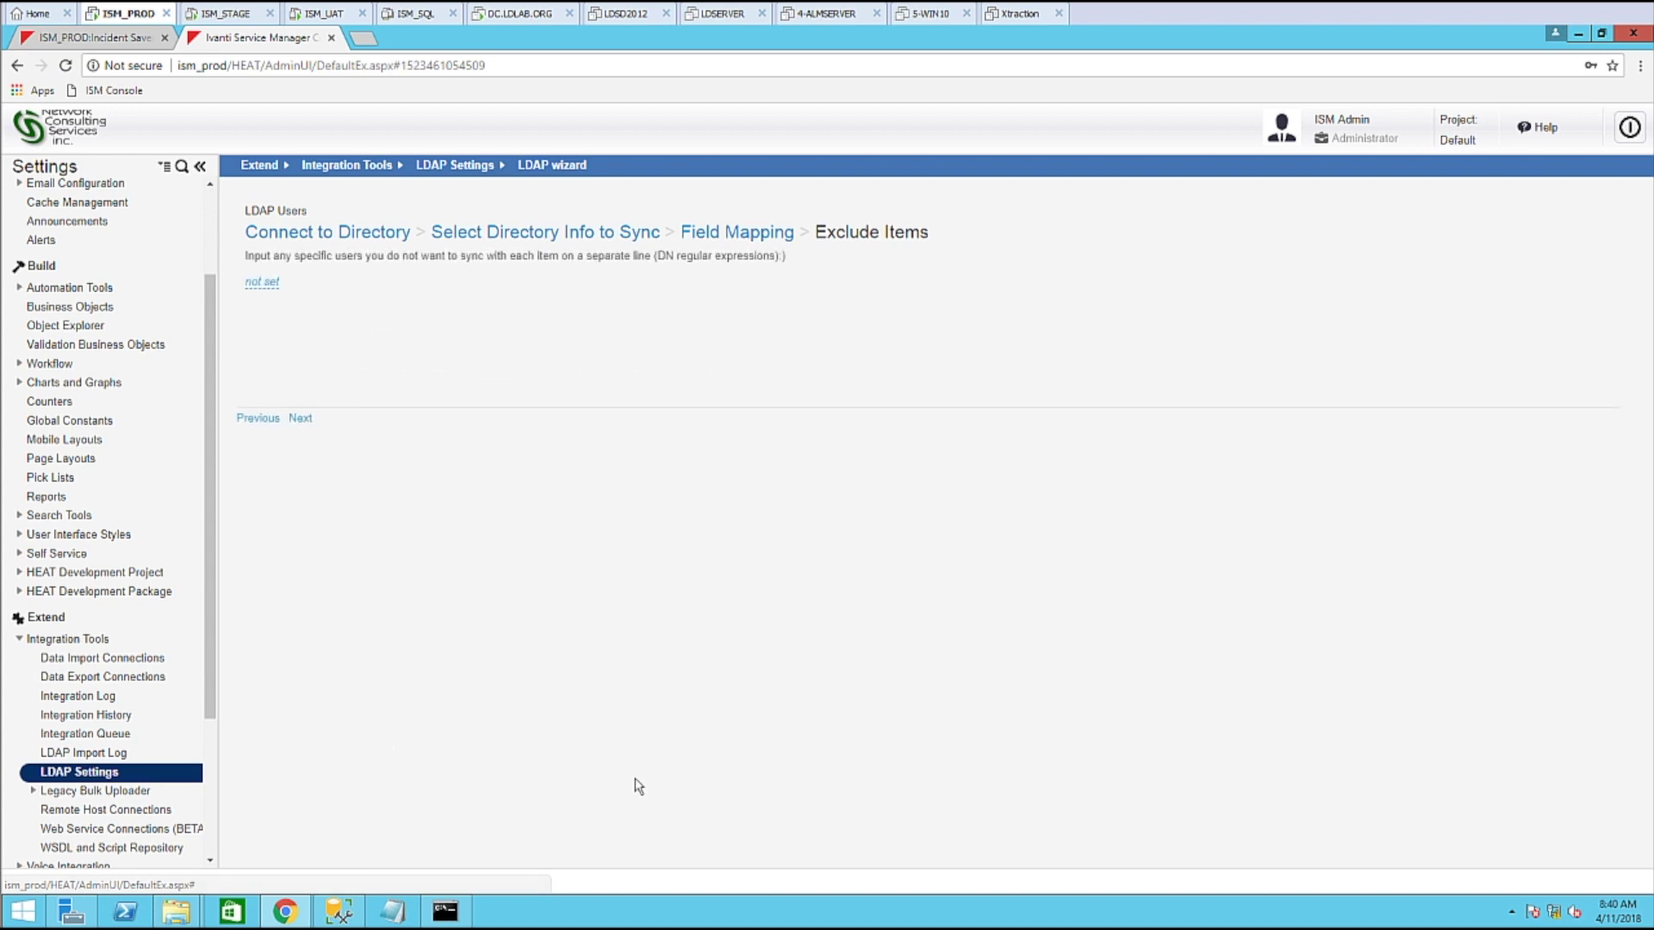
click(300, 419)
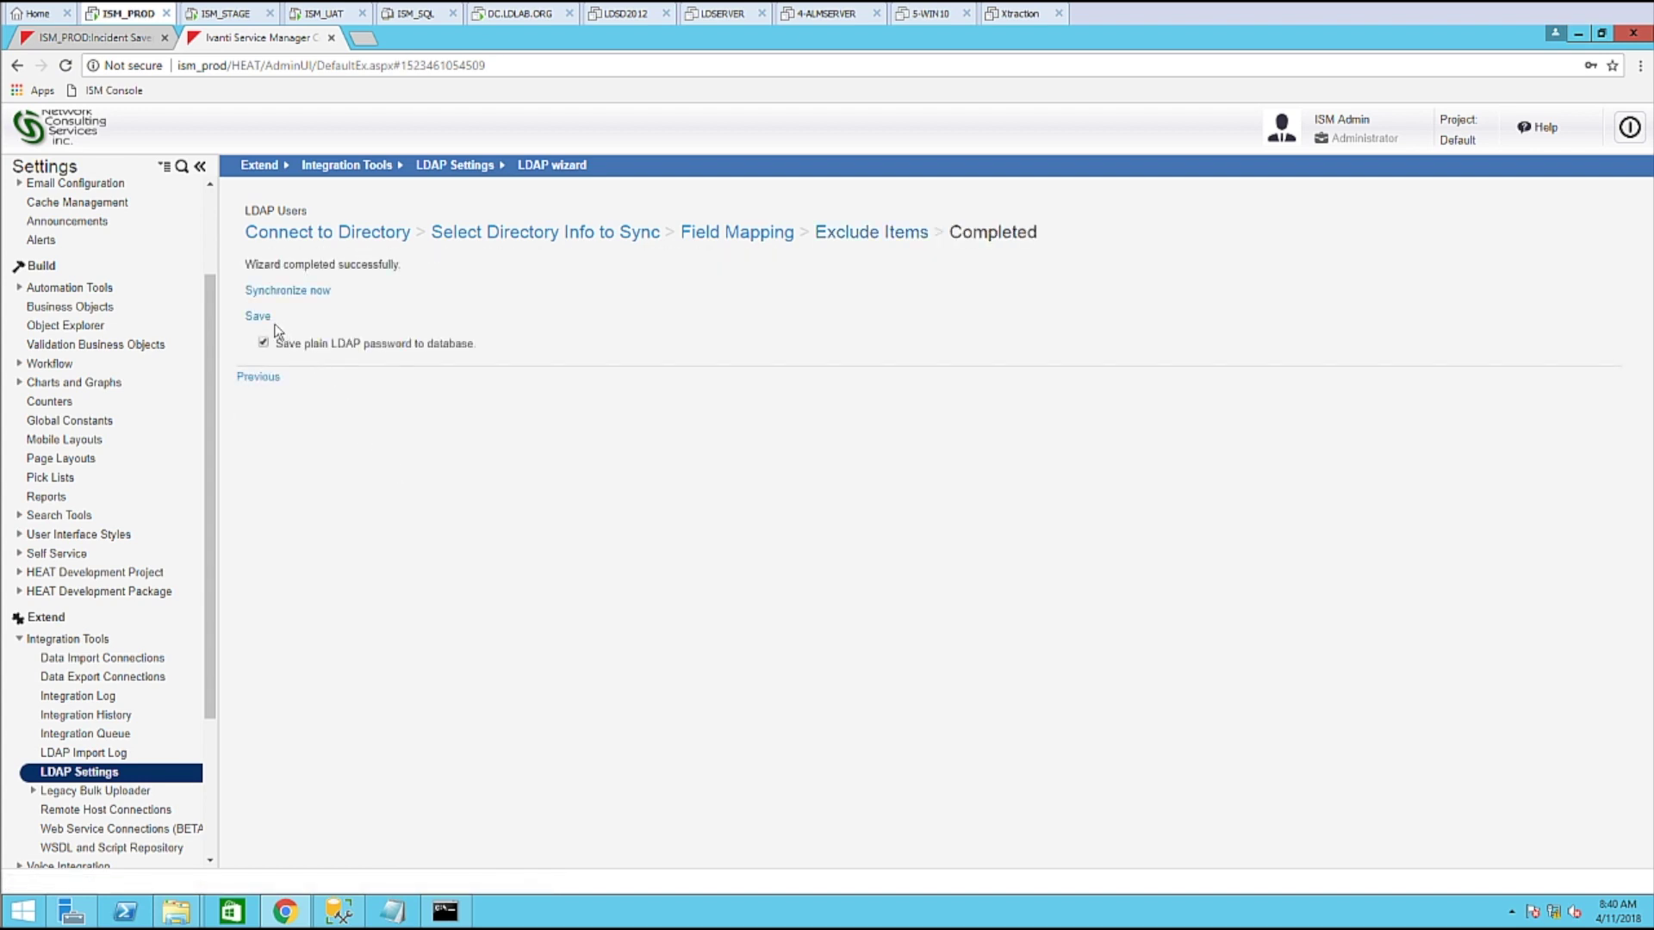
click(258, 317)
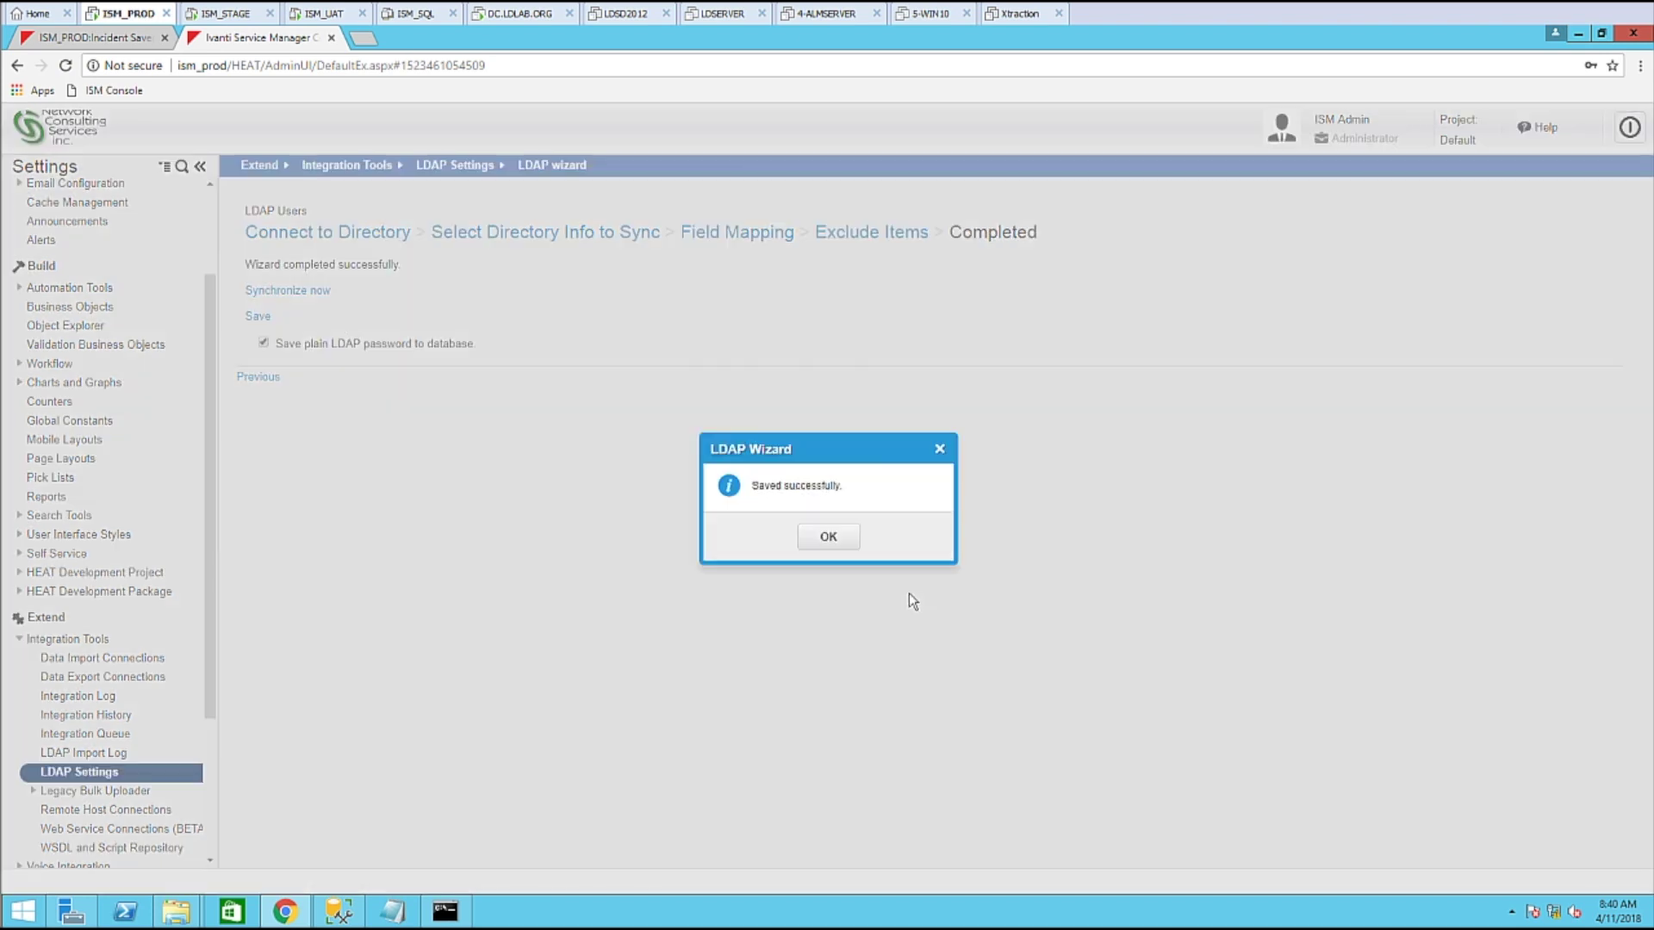
click(829, 537)
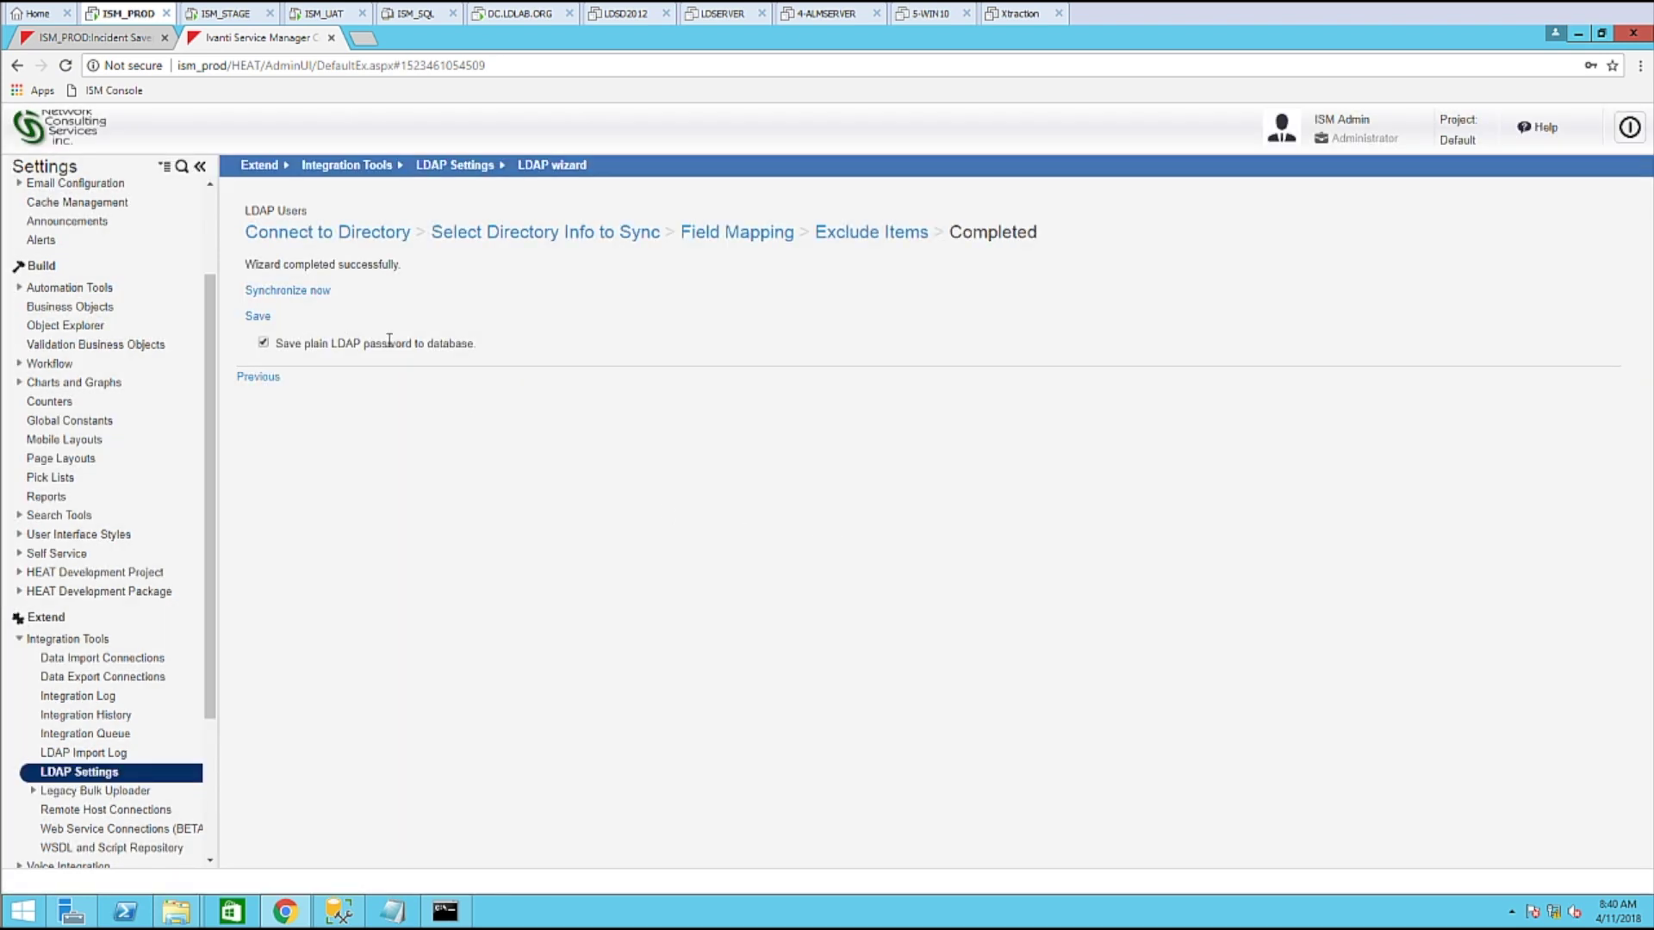
Run an immediate LDAP users synchronization and acknowledge the notice.
click(303, 292)
click(832, 534)
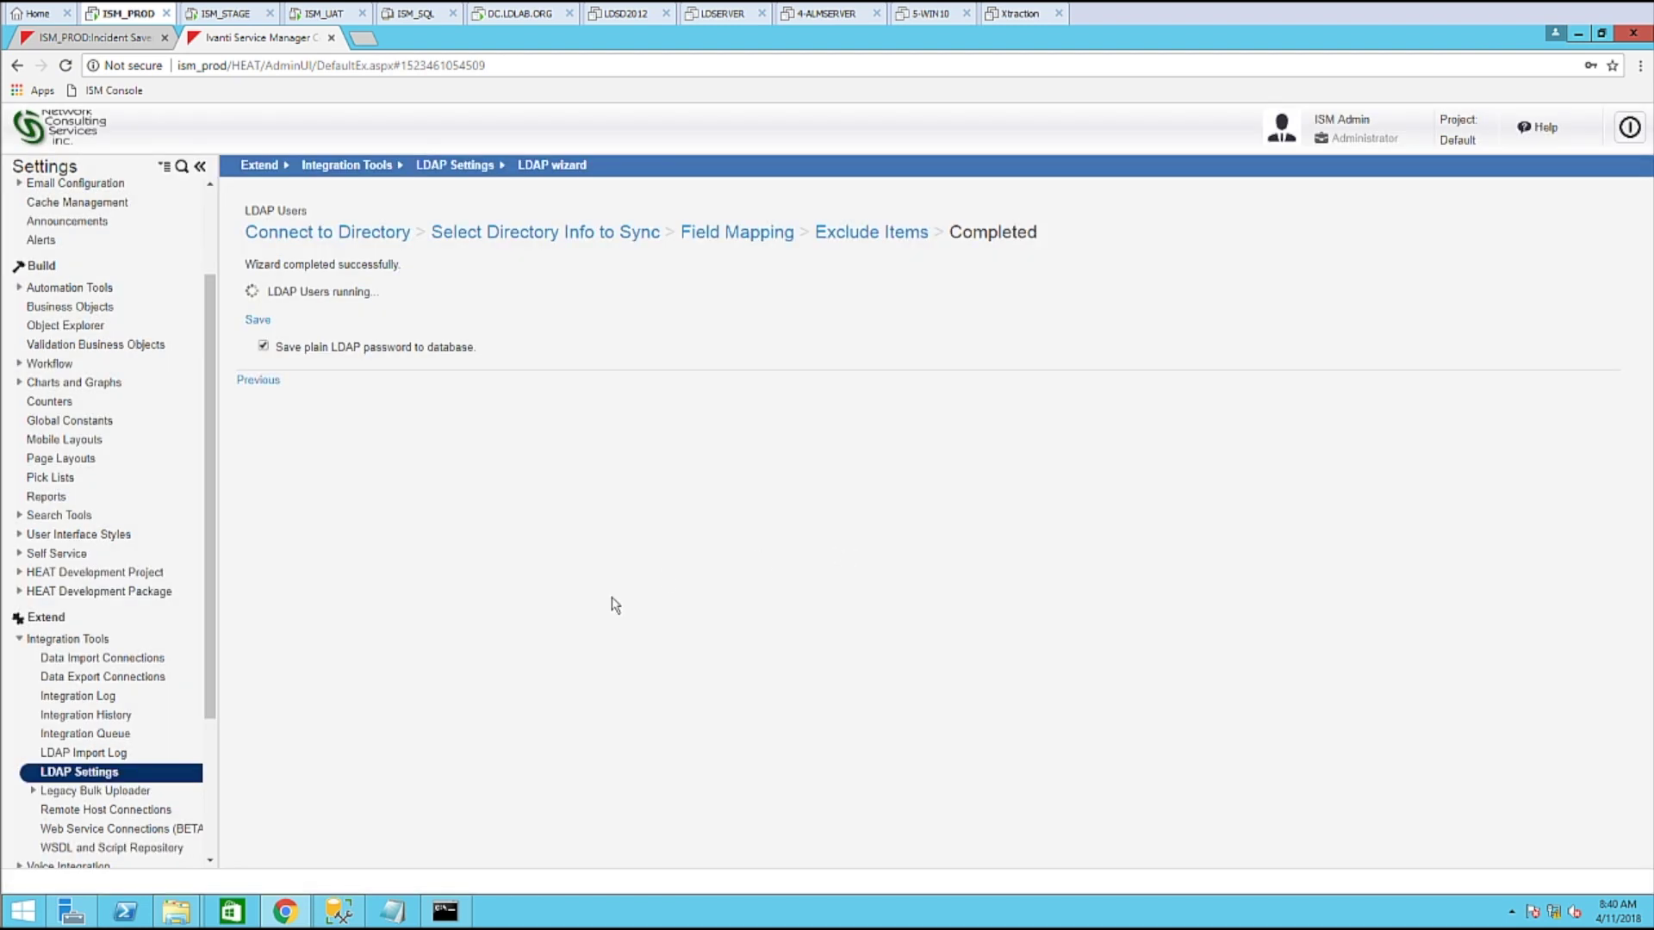
scroll(204, 404, up, 3)
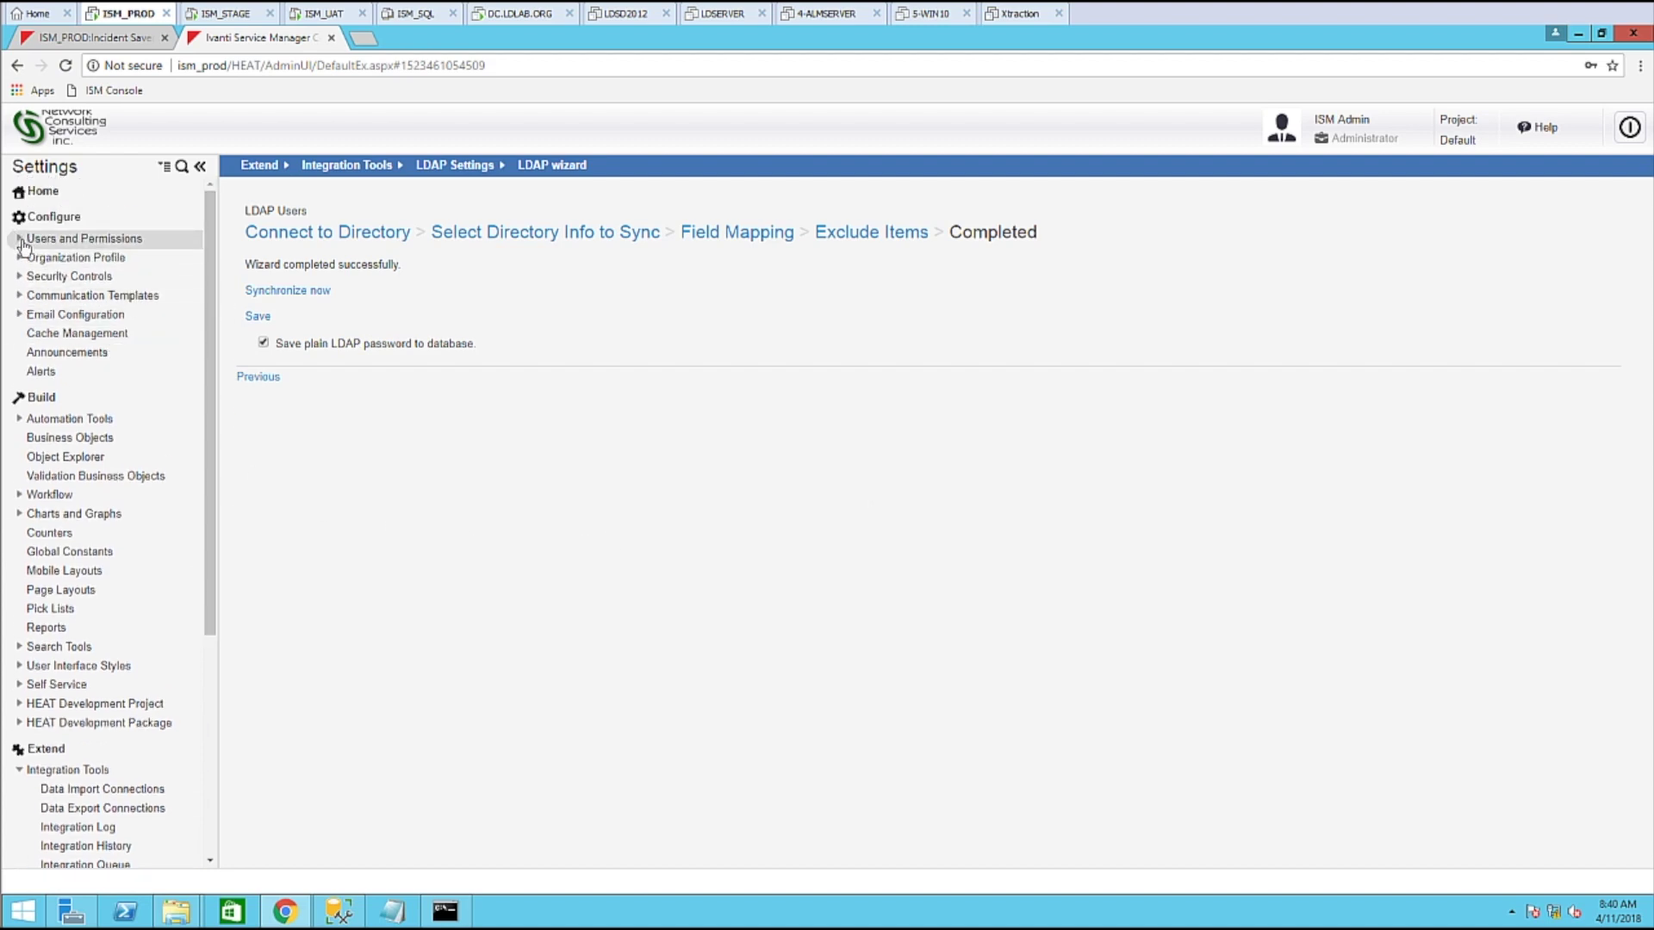
click(26, 242)
Open the employee's user record, refresh it, and check its AD groups list for Server Management.
click(56, 332)
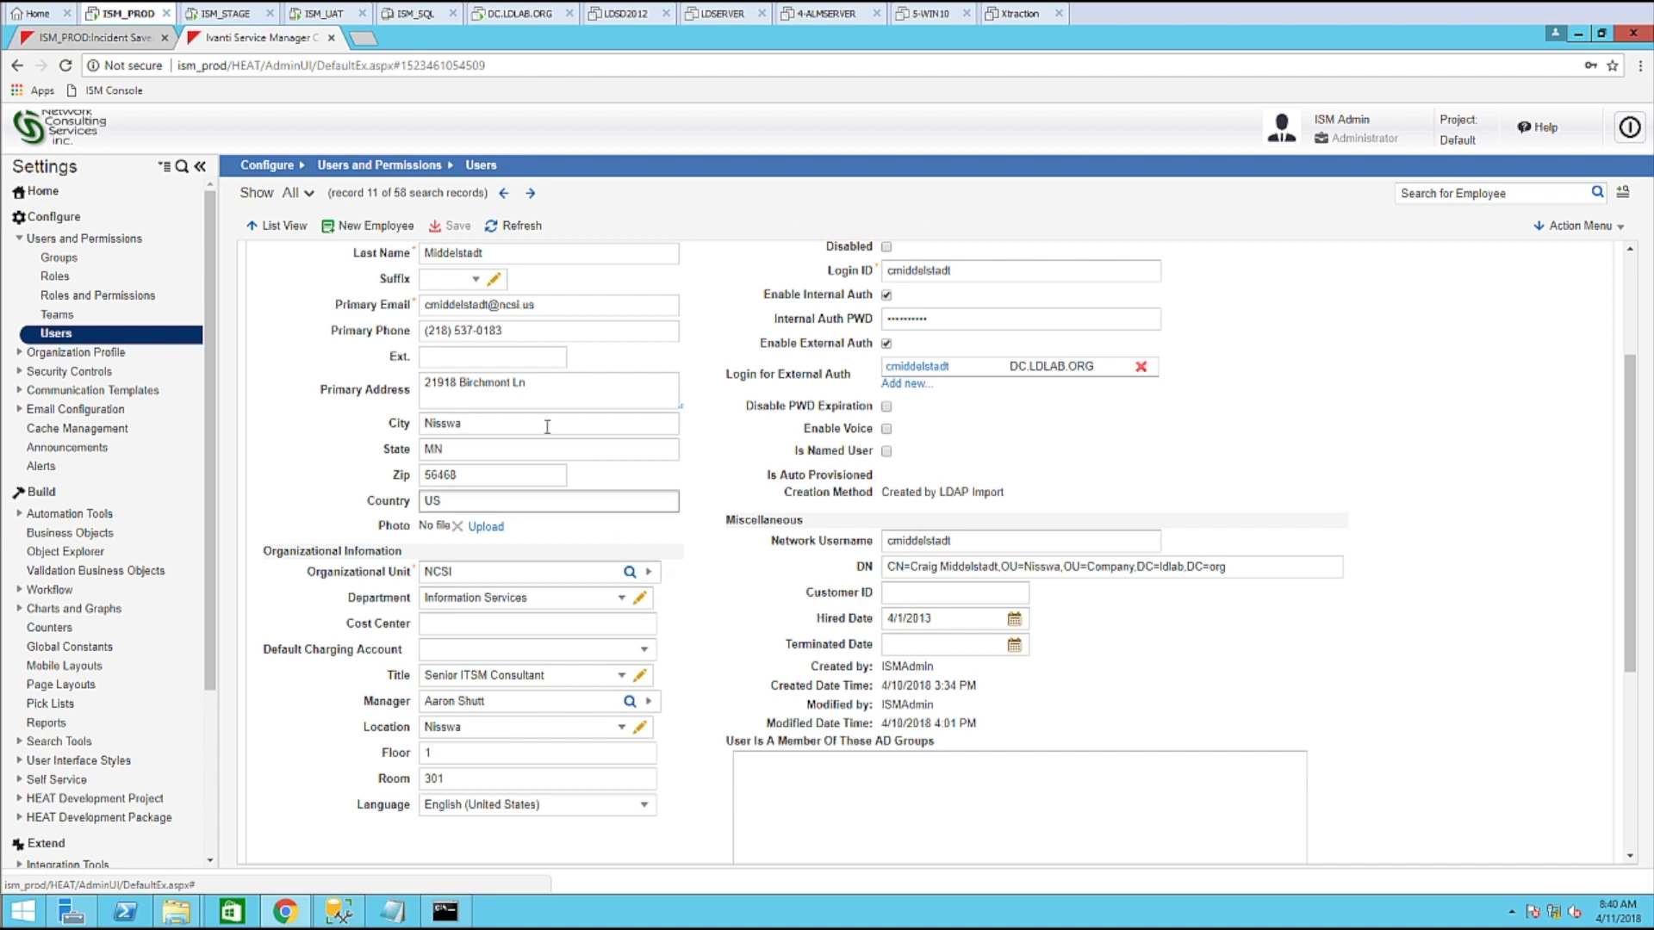
click(522, 227)
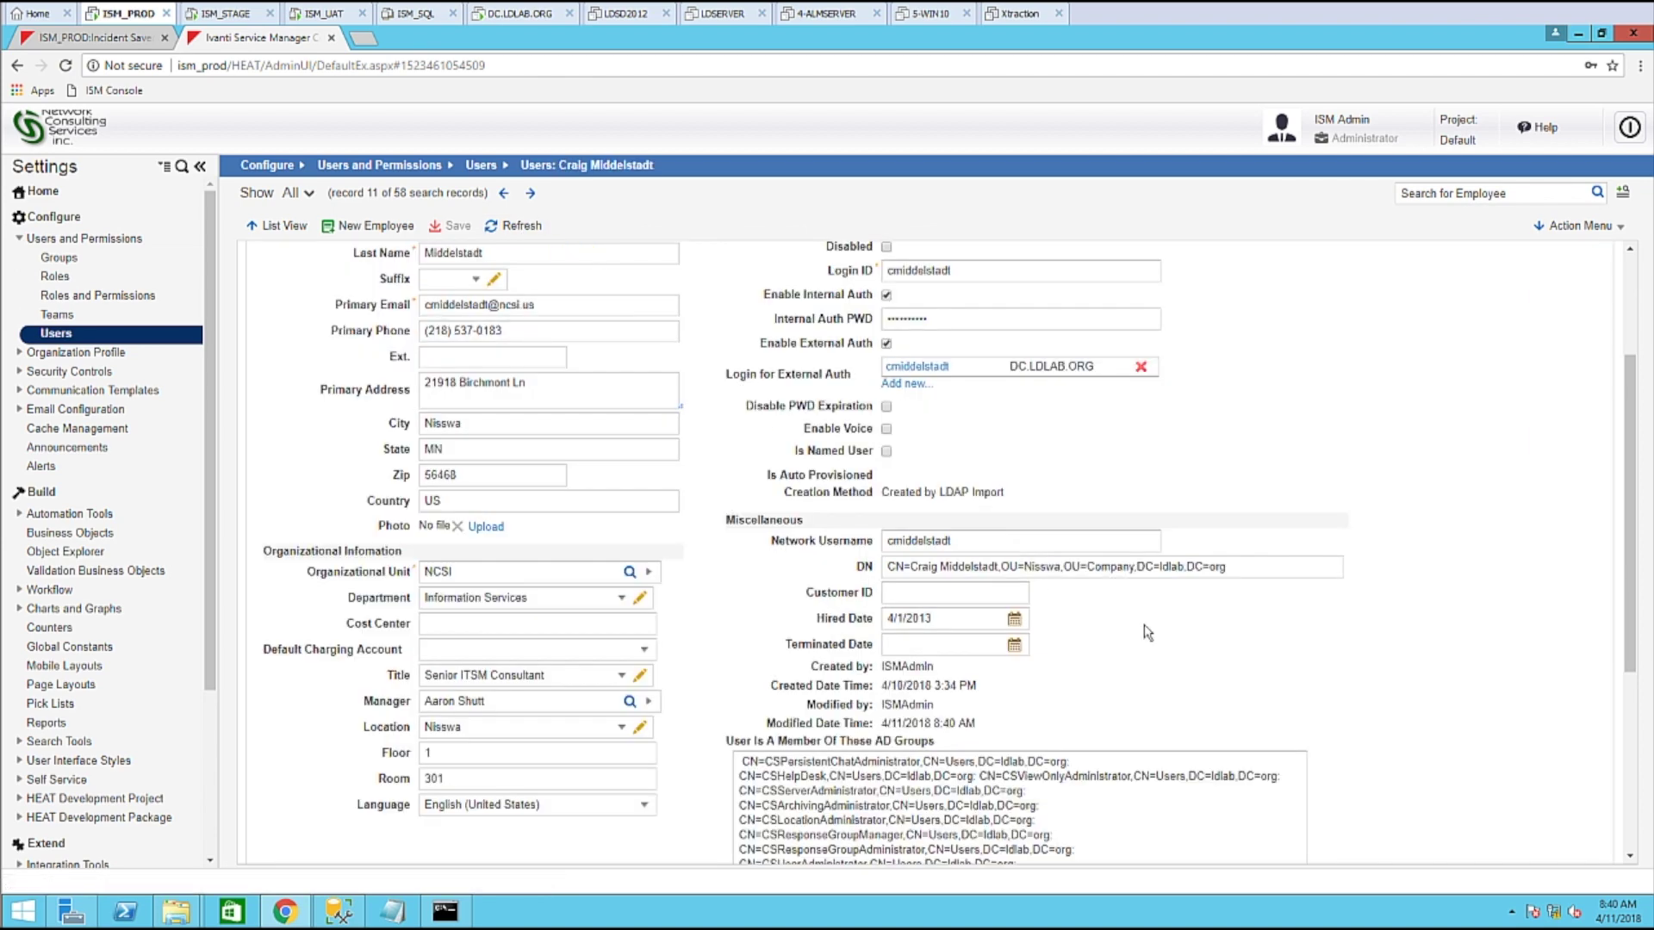
scroll(1092, 692, down, 4)
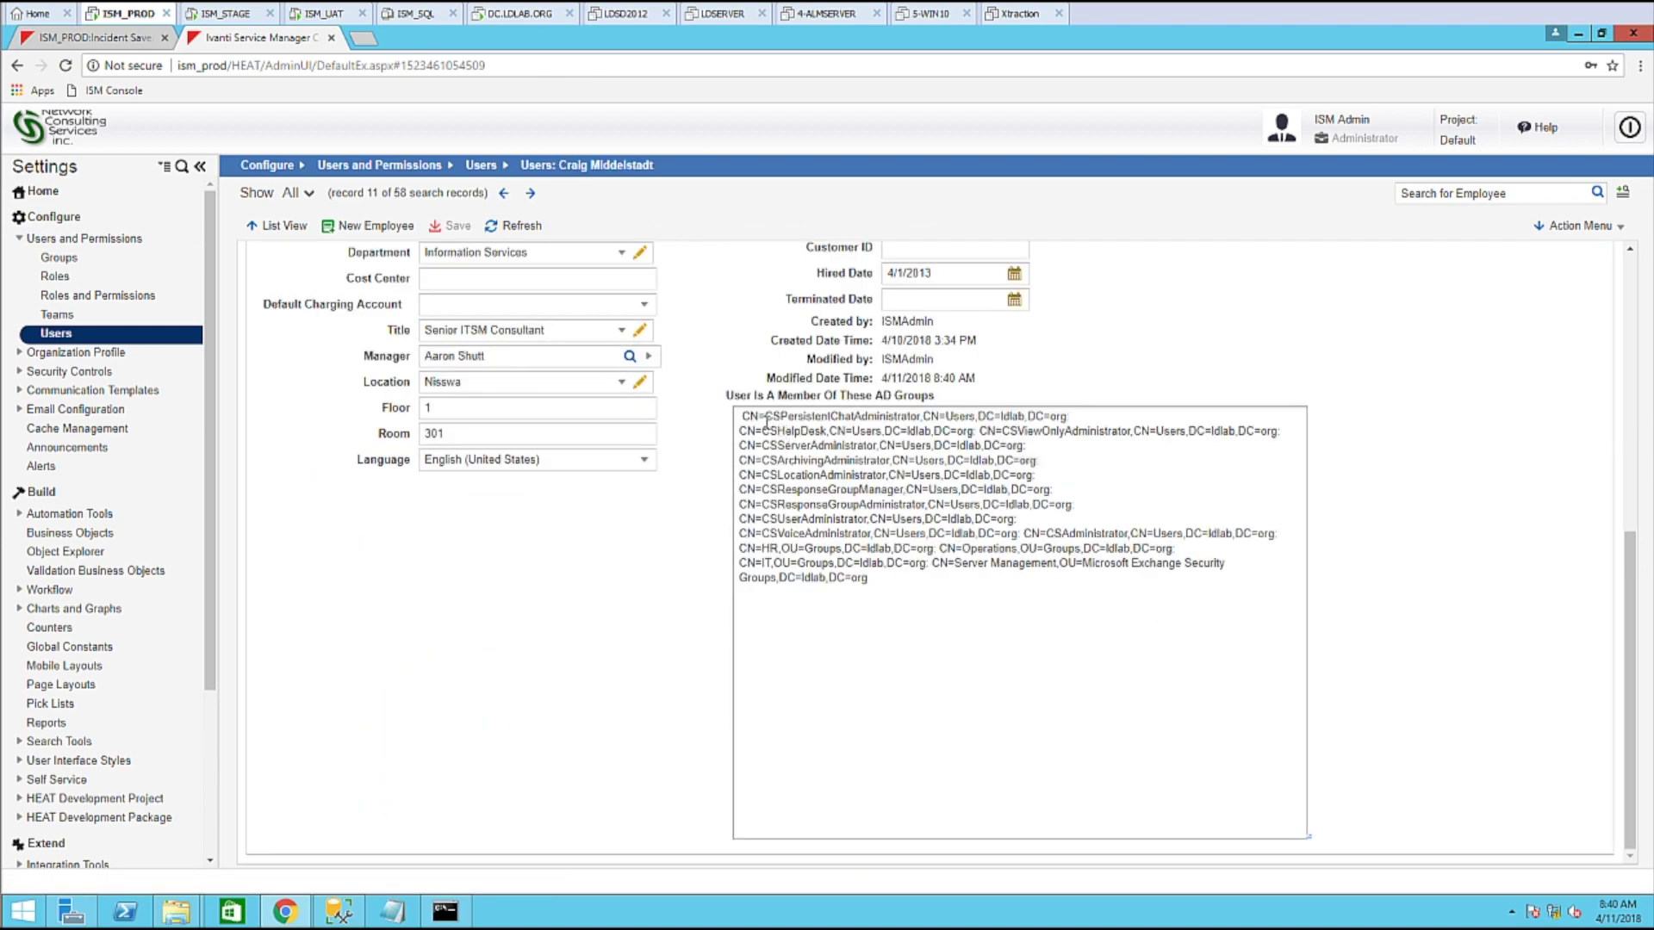
scroll(785, 421, up, 4)
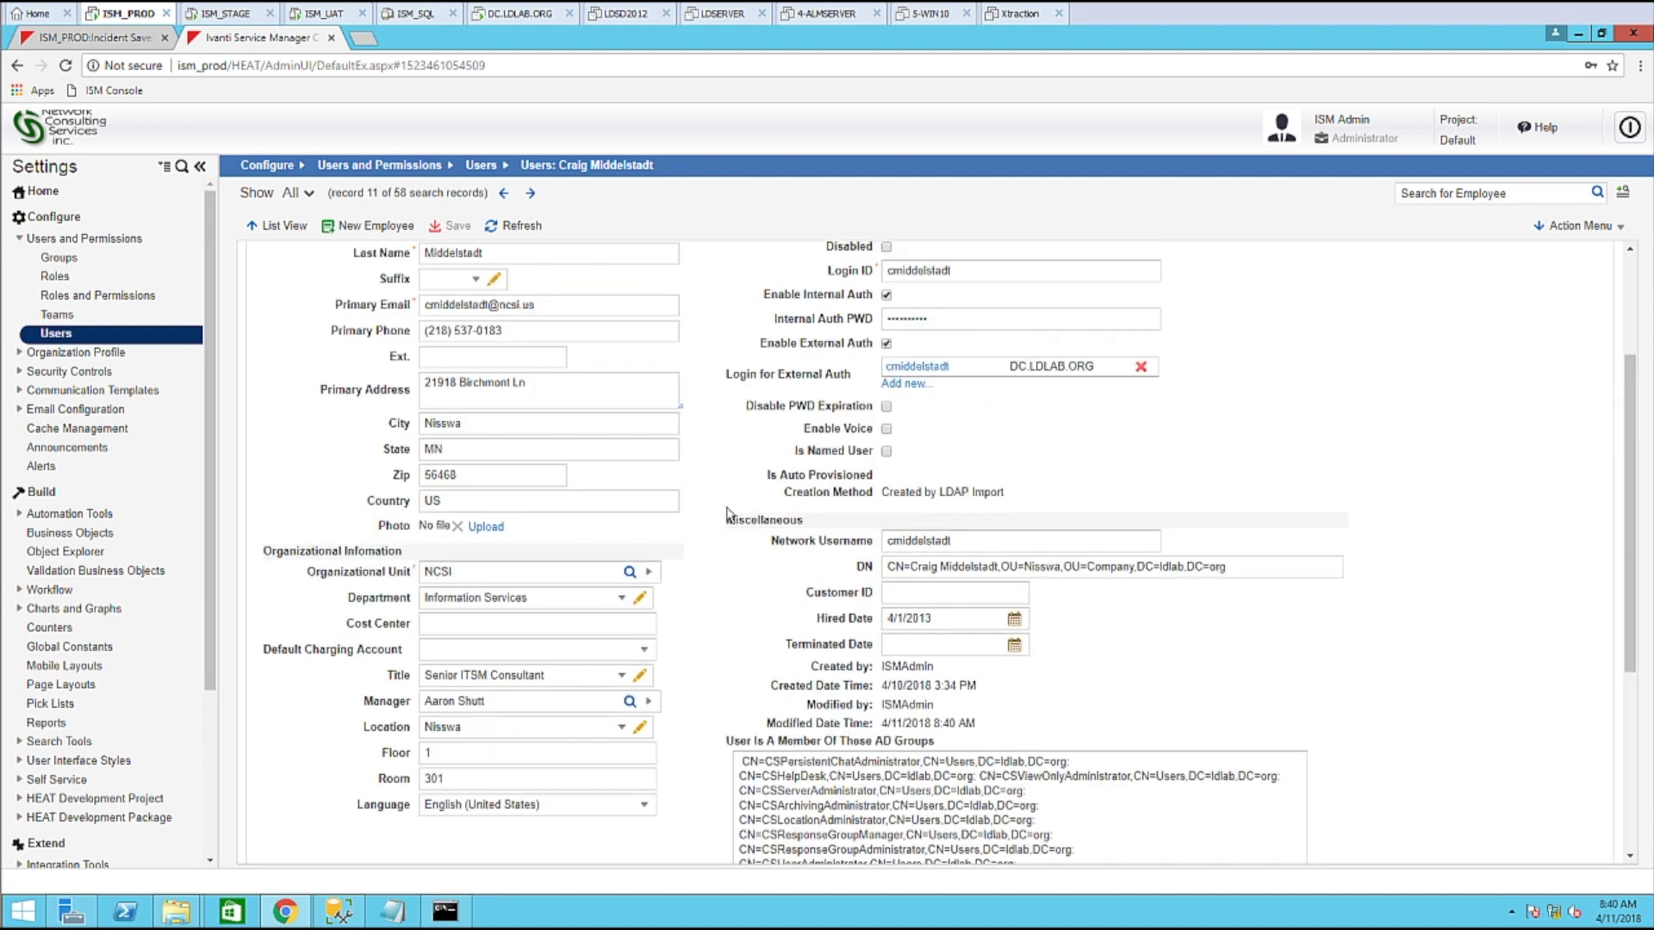
scroll(862, 609, down, 3)
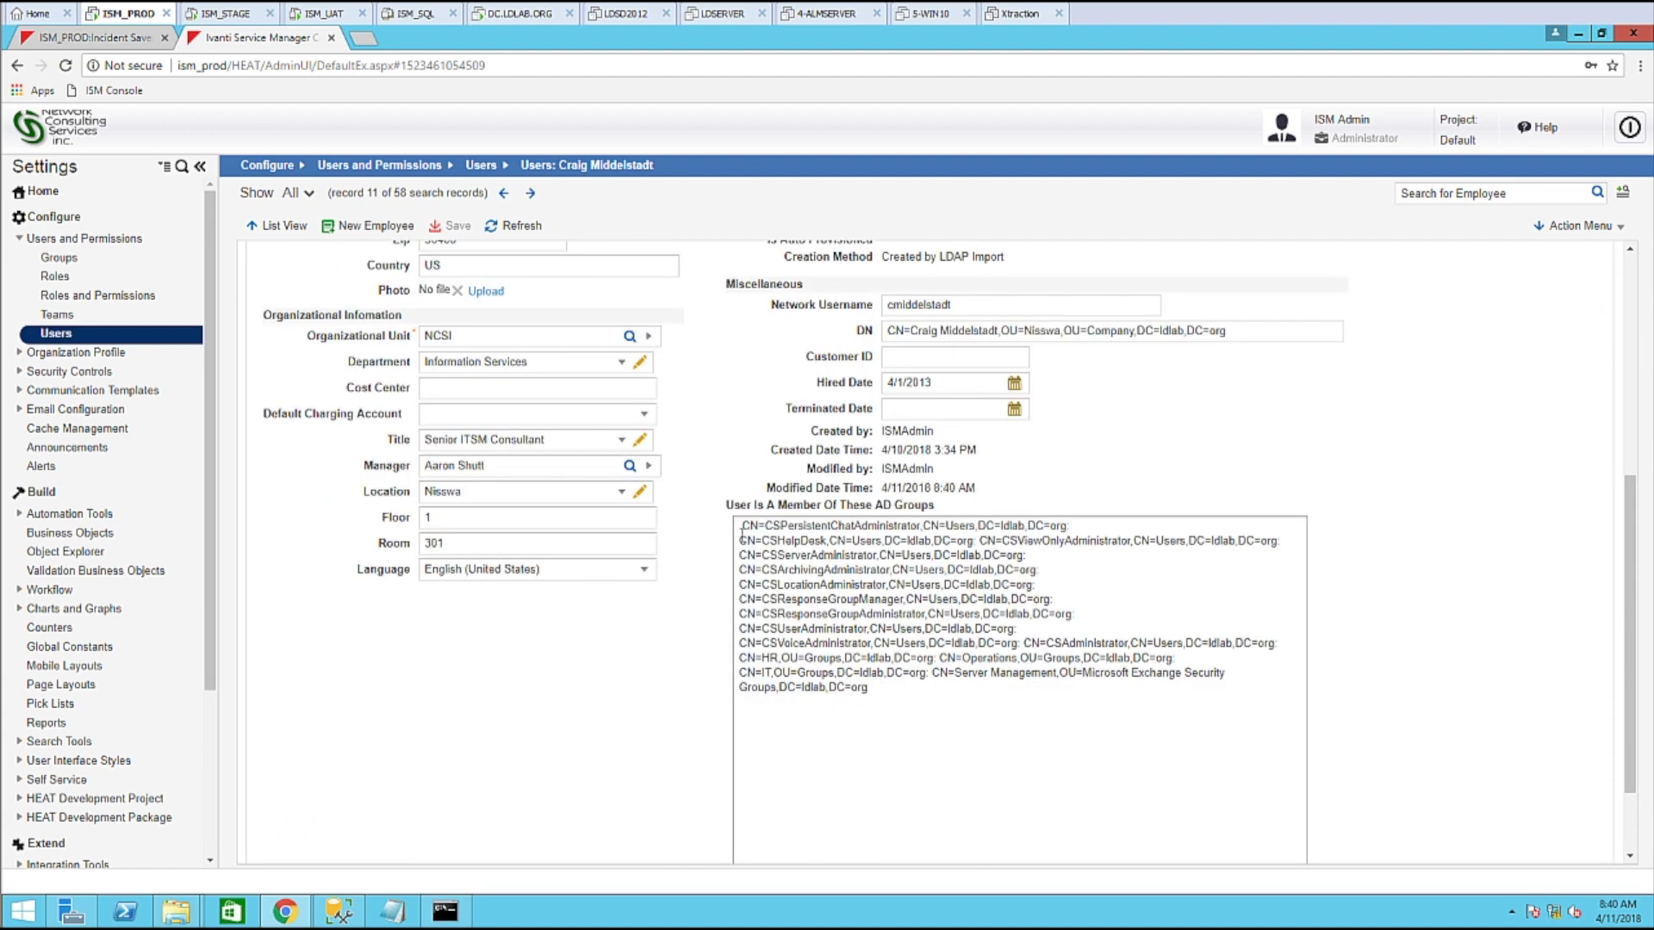
drag(749, 525, 1025, 686)
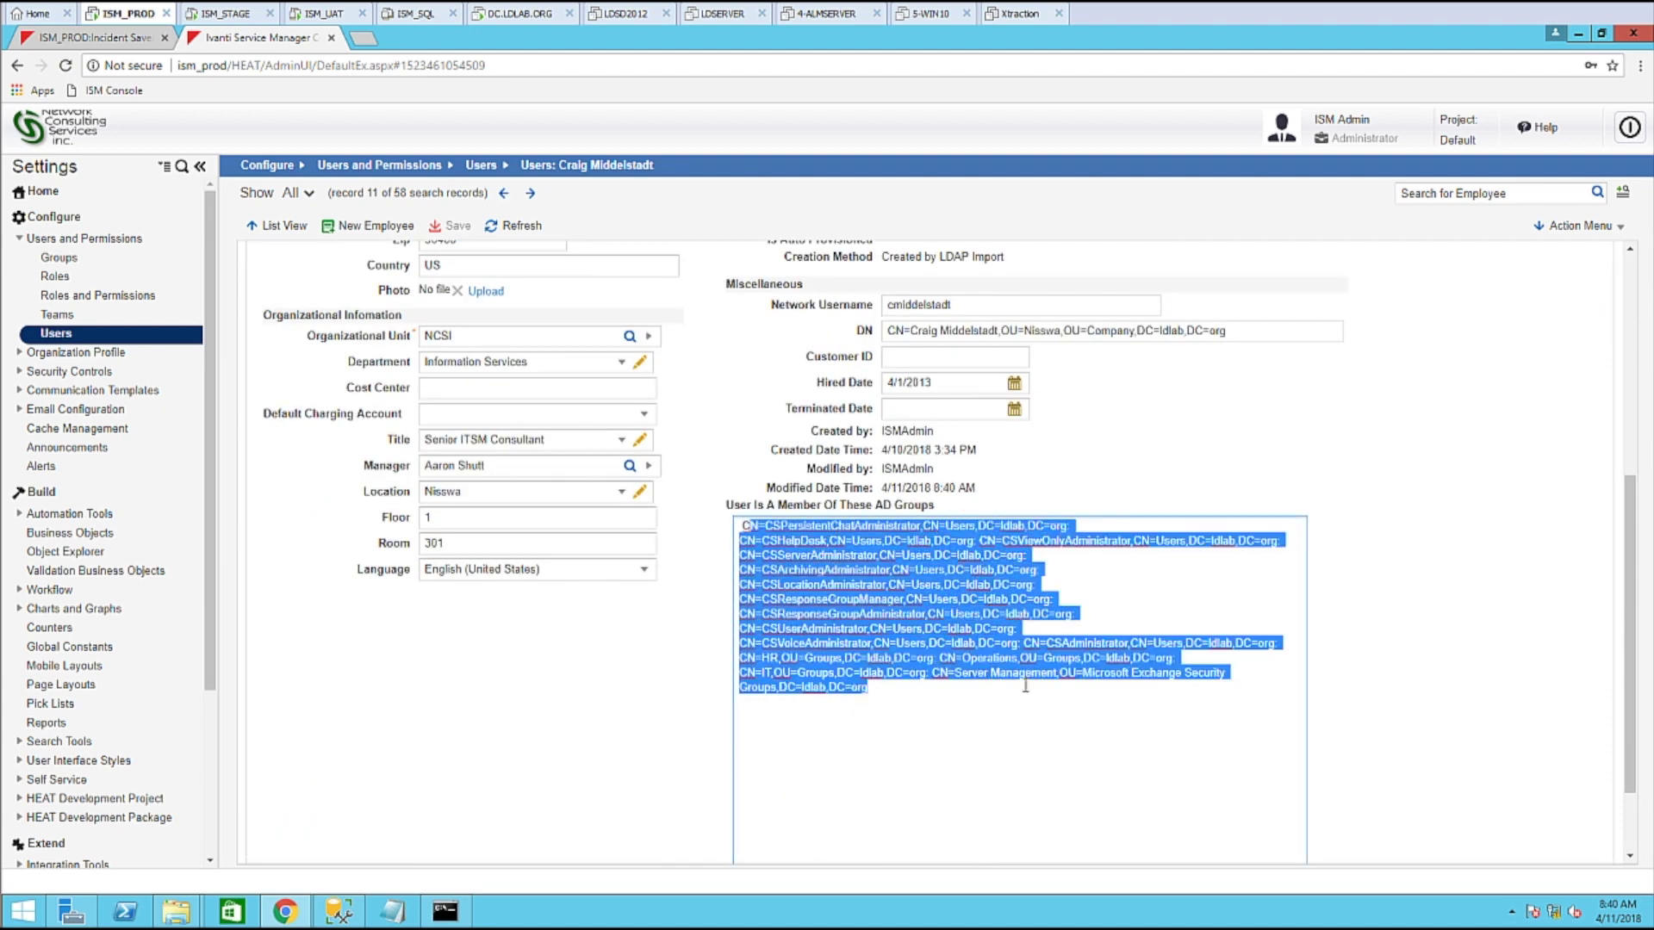
click(848, 741)
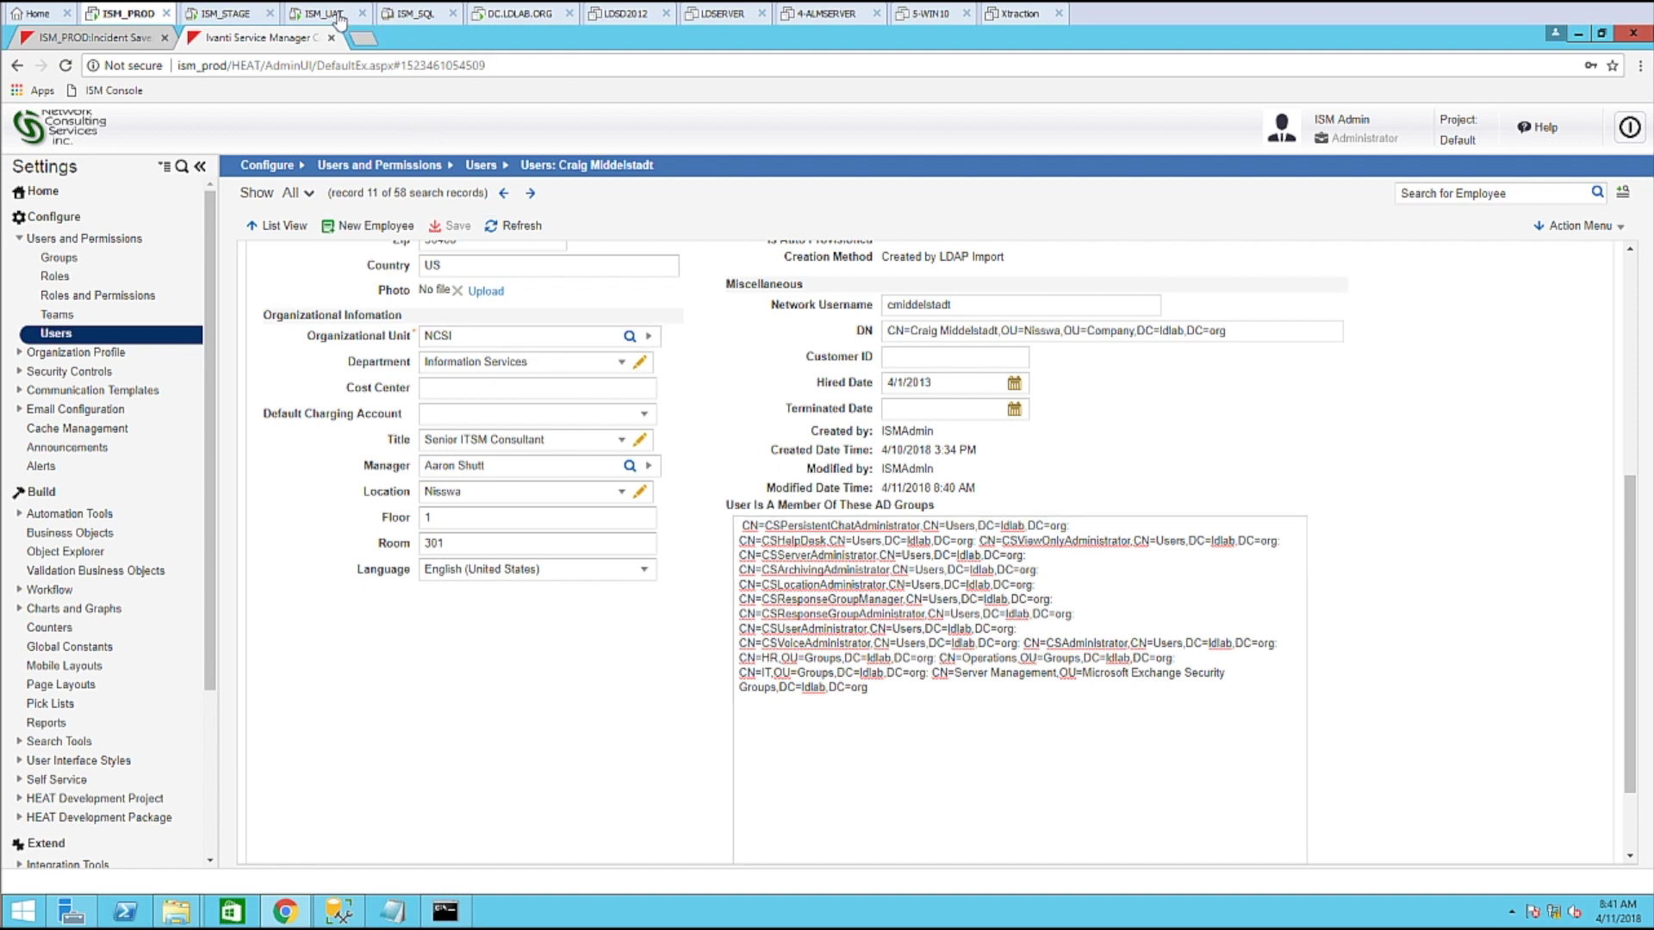
click(516, 13)
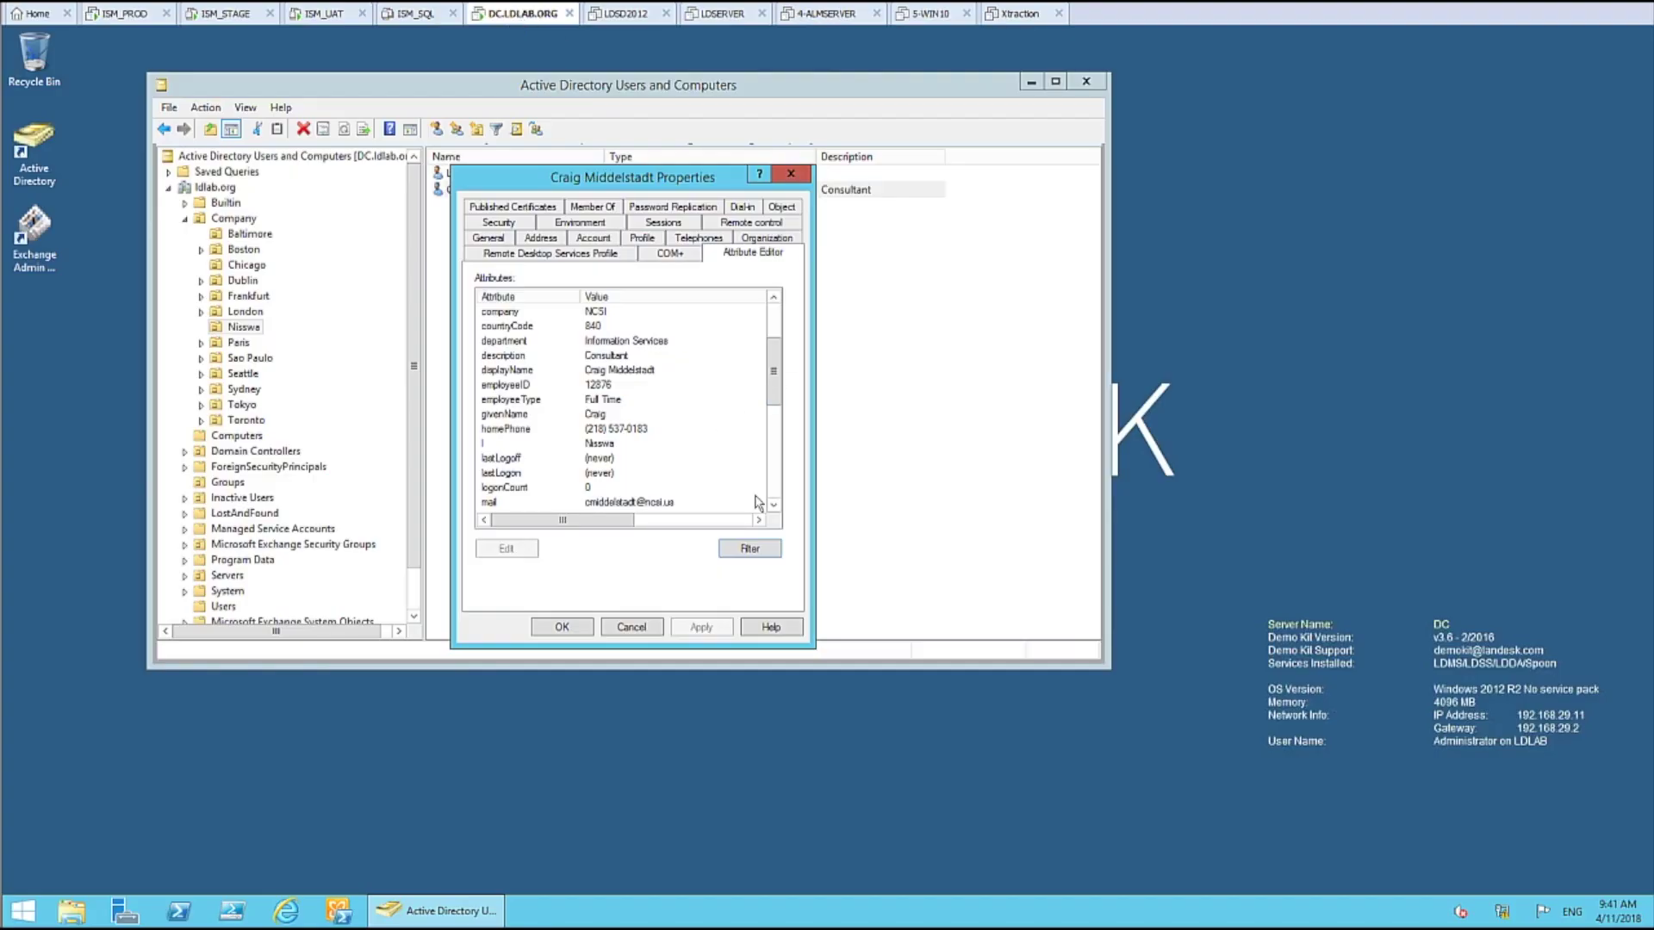
Review the user's Member Of groups in Active Directory, highlighting IT, then return to Ivanti.
click(594, 208)
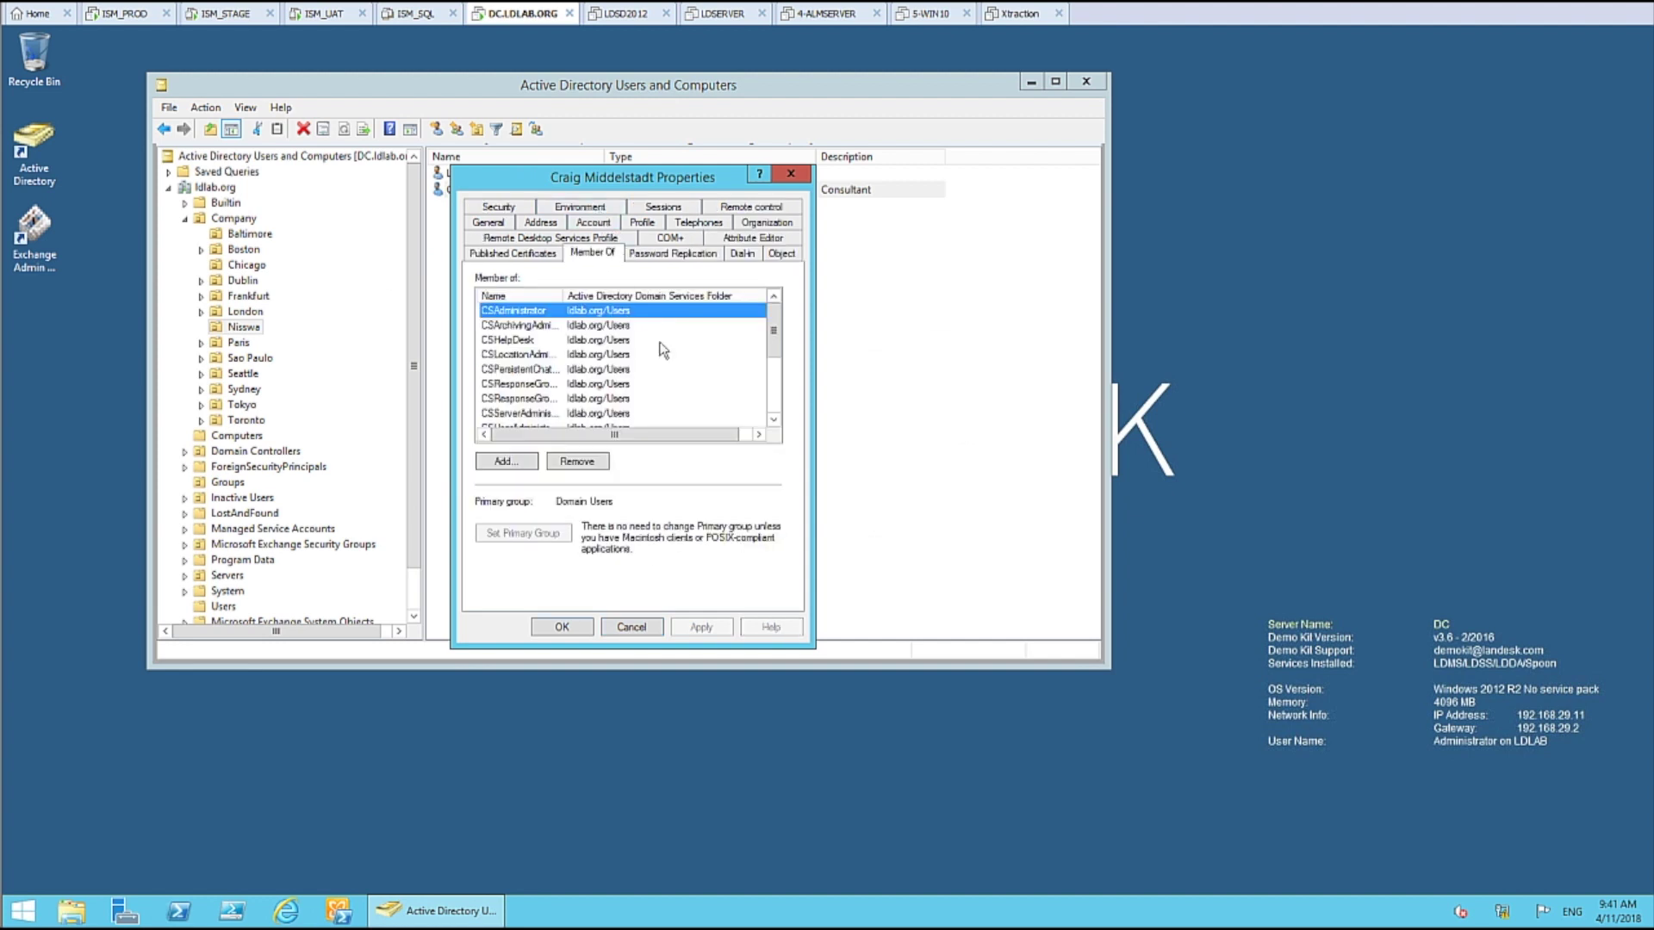
drag(563, 295, 691, 295)
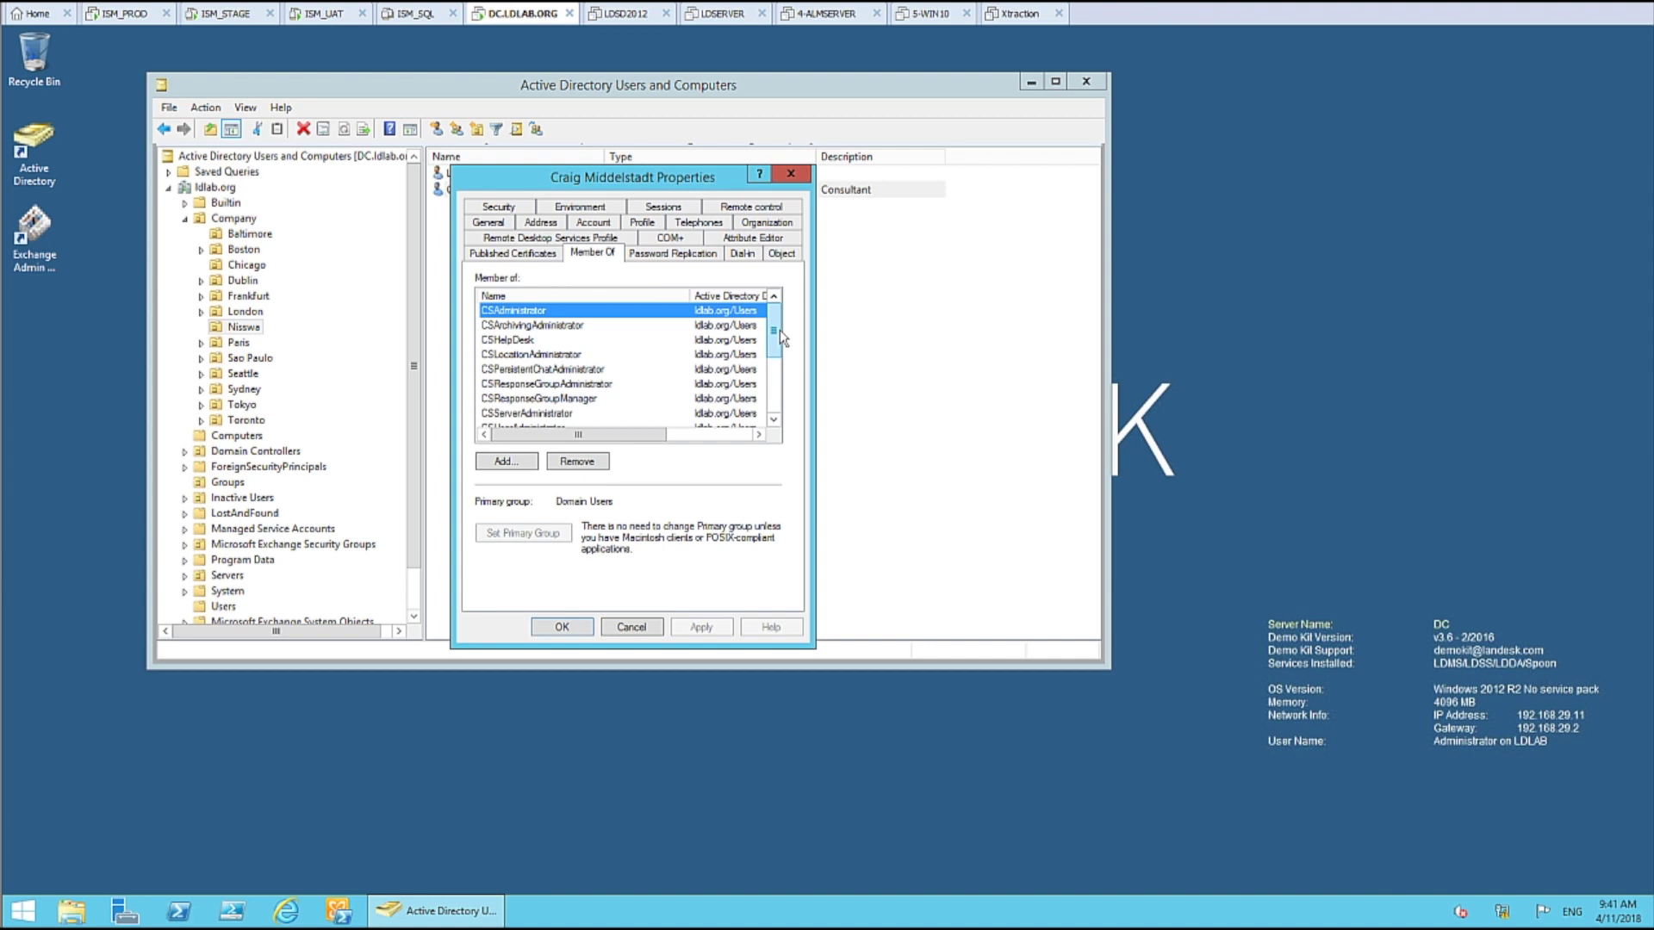
drag(778, 327, 777, 405)
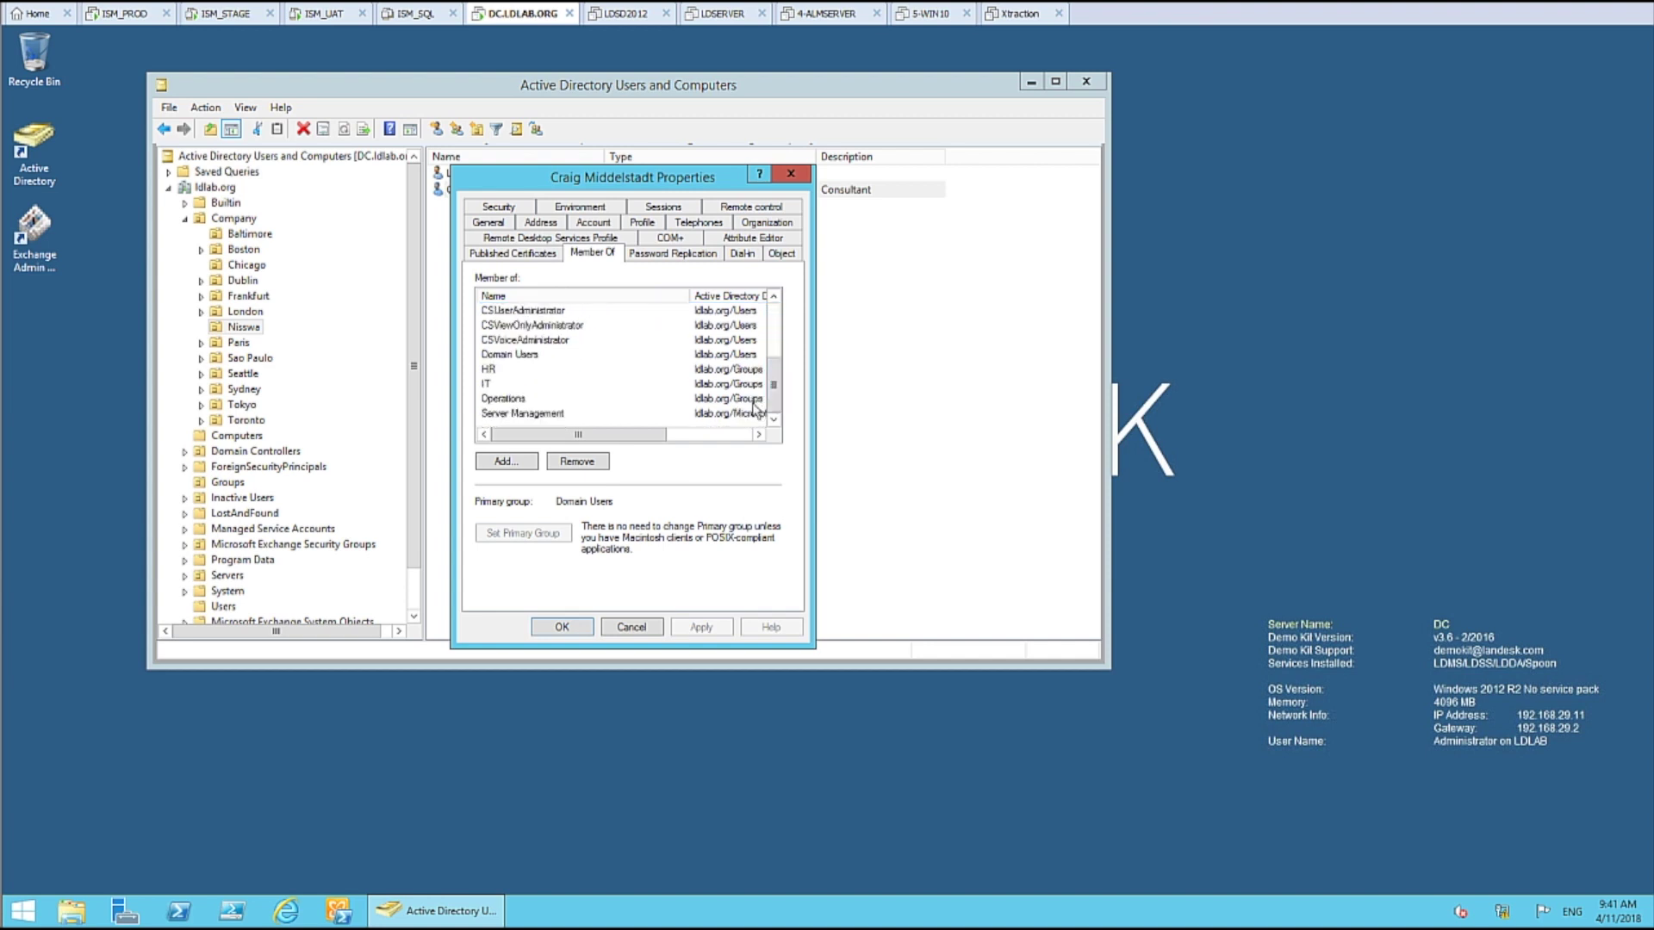
click(493, 384)
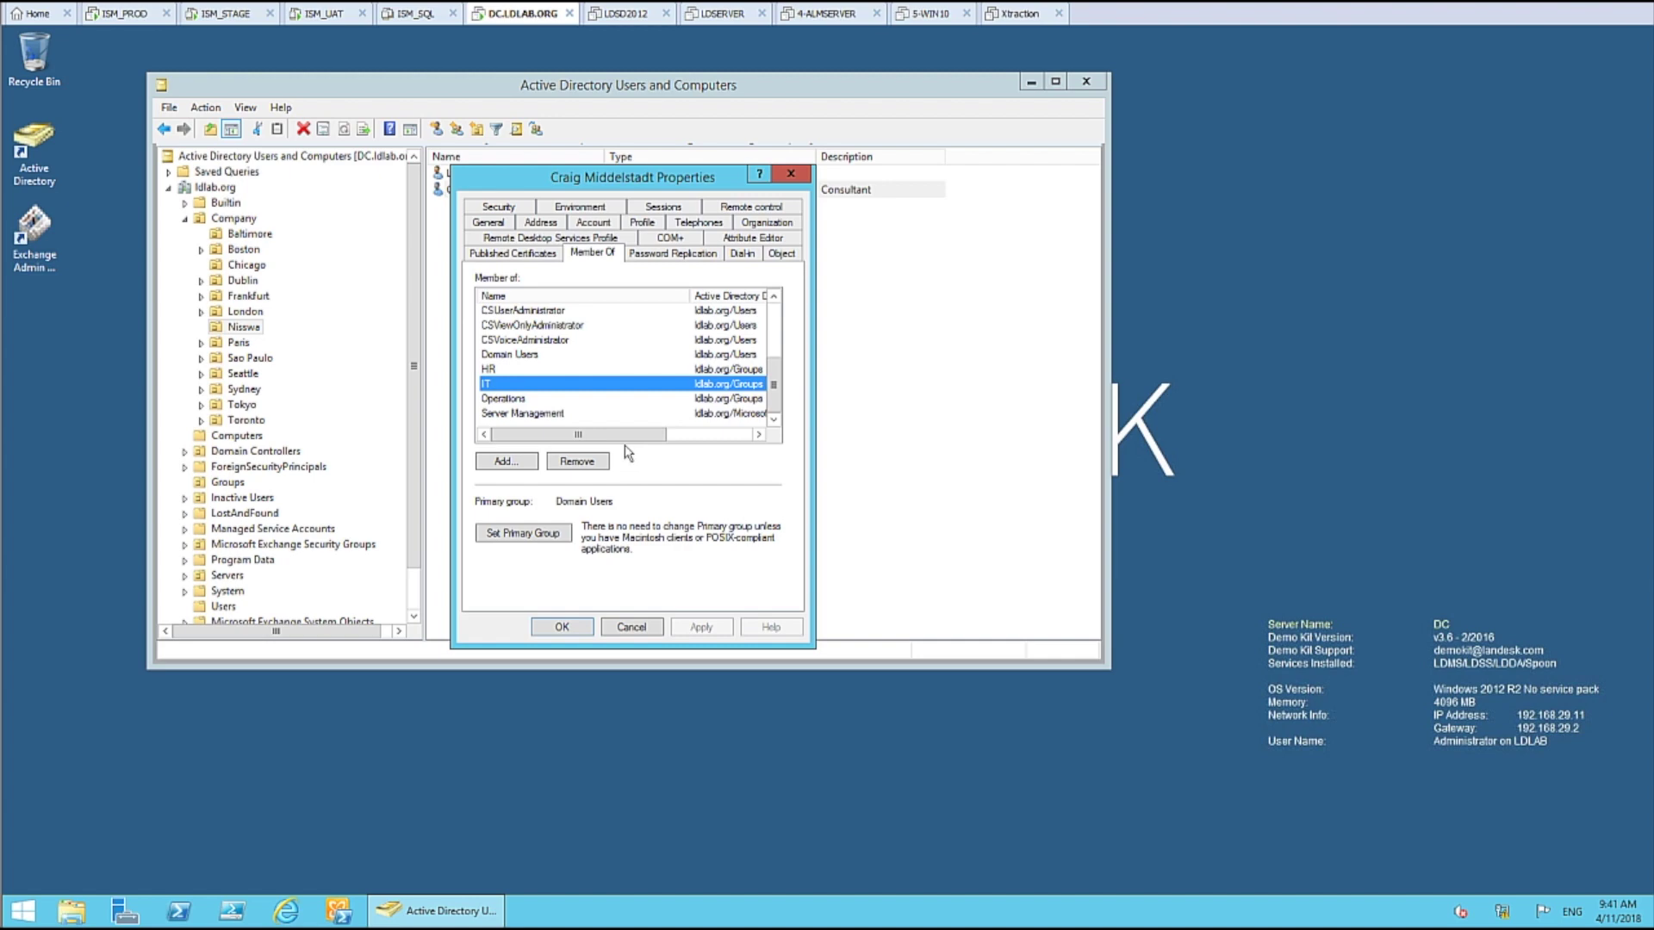
click(134, 15)
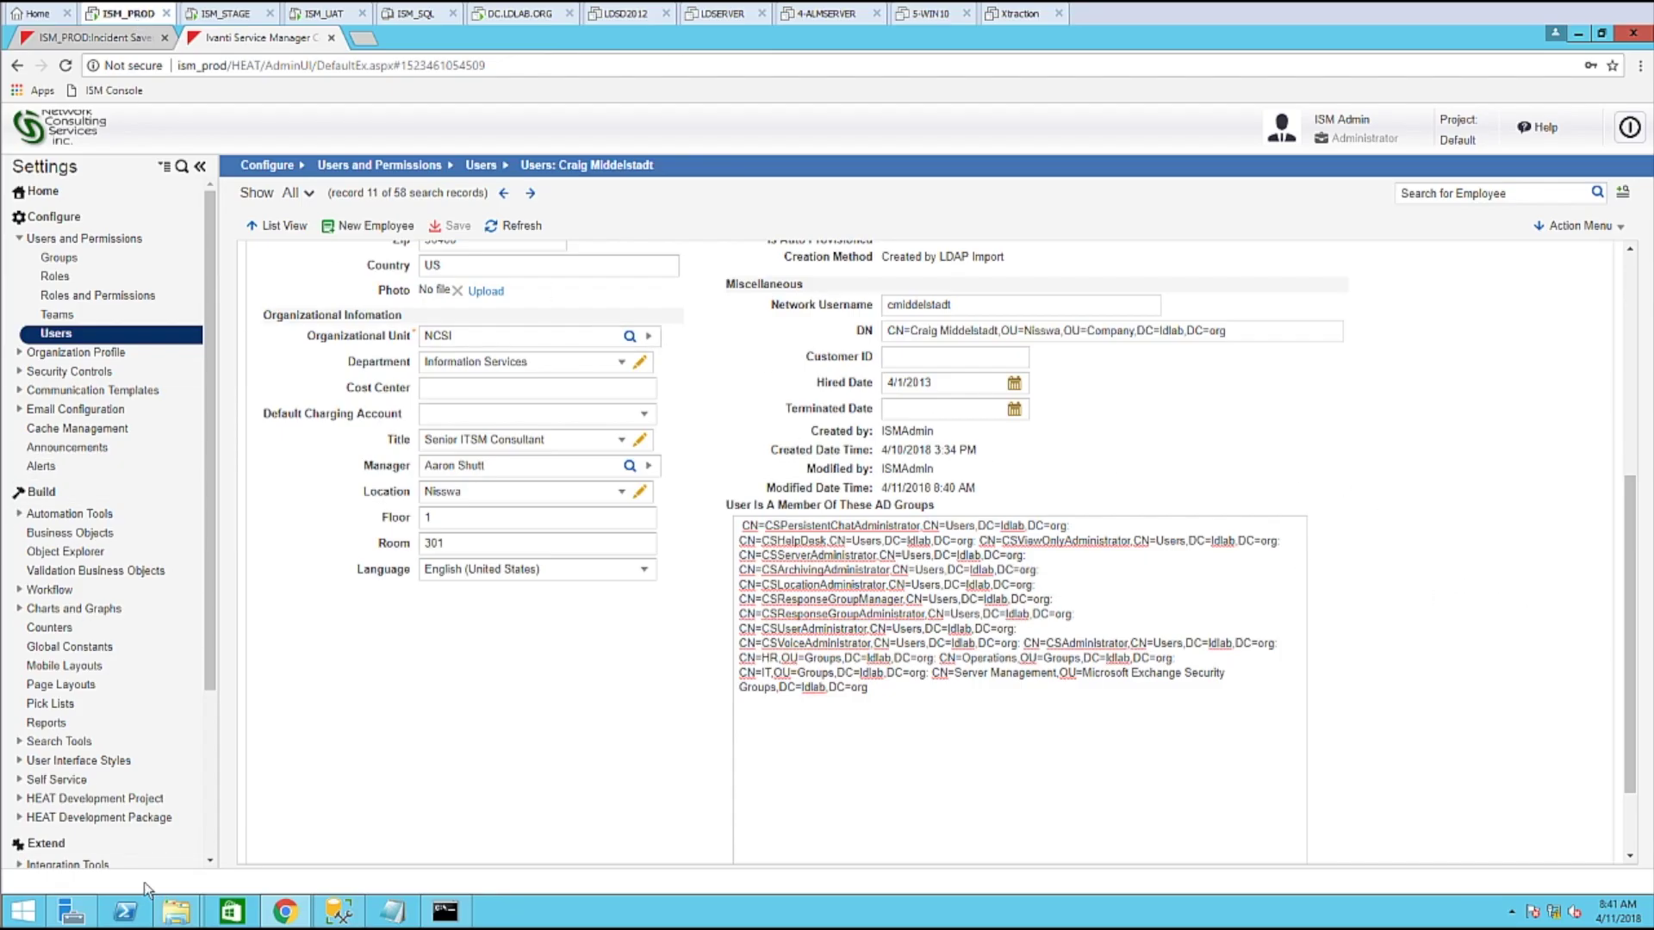
Open the LDAP Users import settings at Field Mapping, where Team defaults to Service Desk.
scroll(75, 699, down, 3)
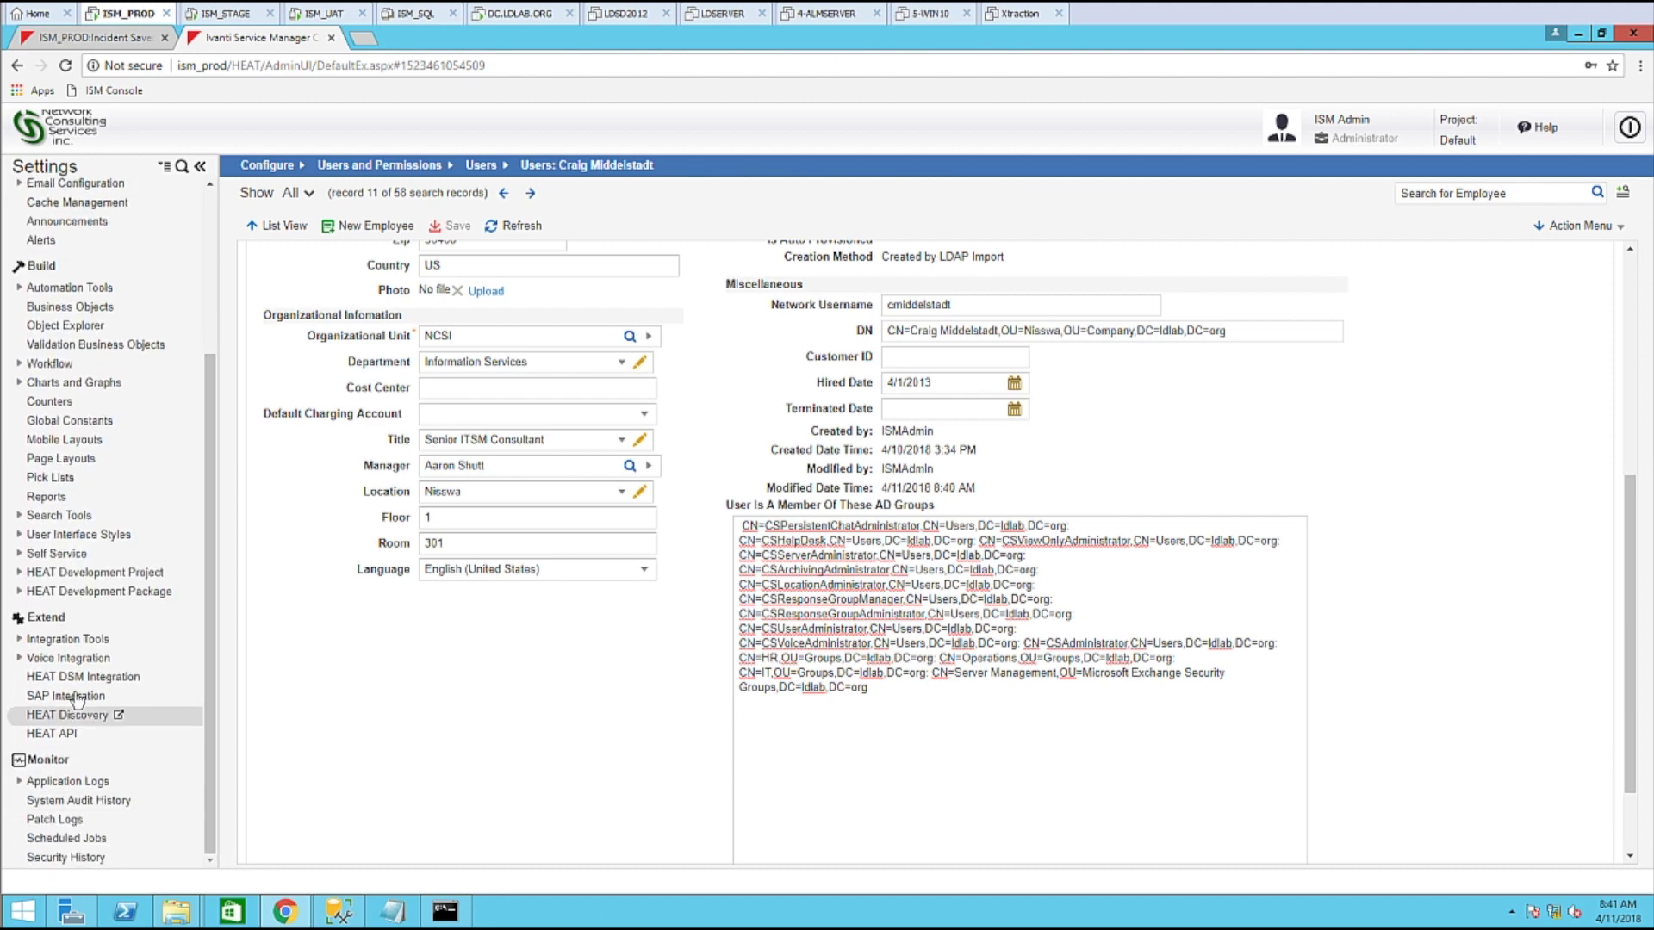
click(62, 639)
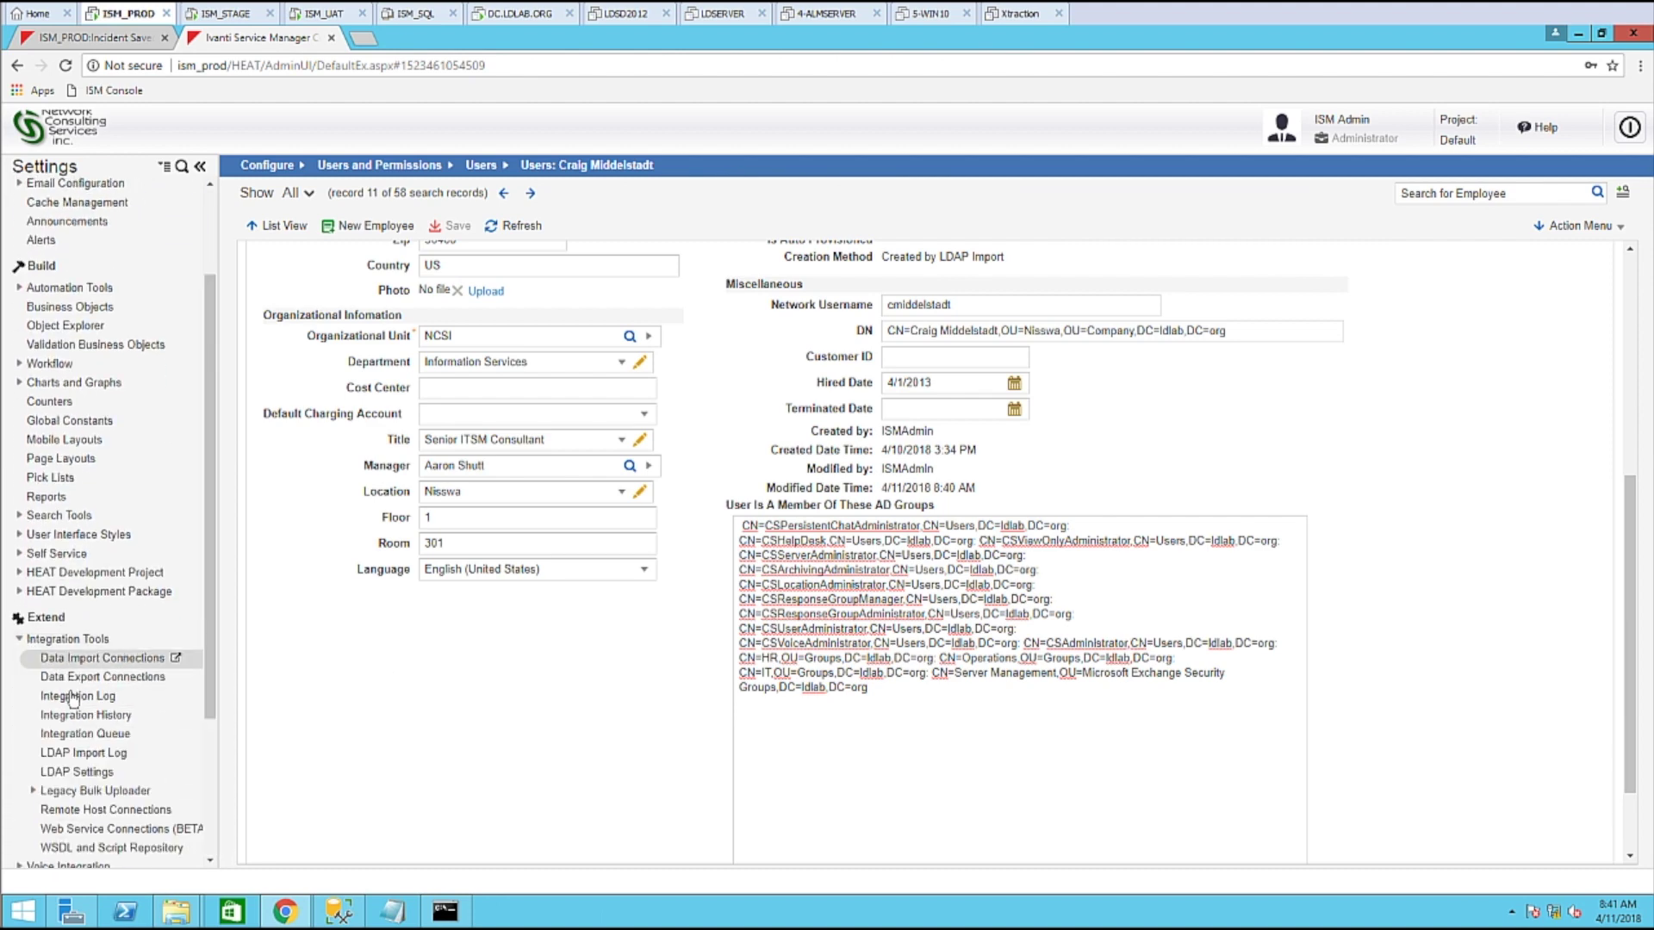
click(102, 775)
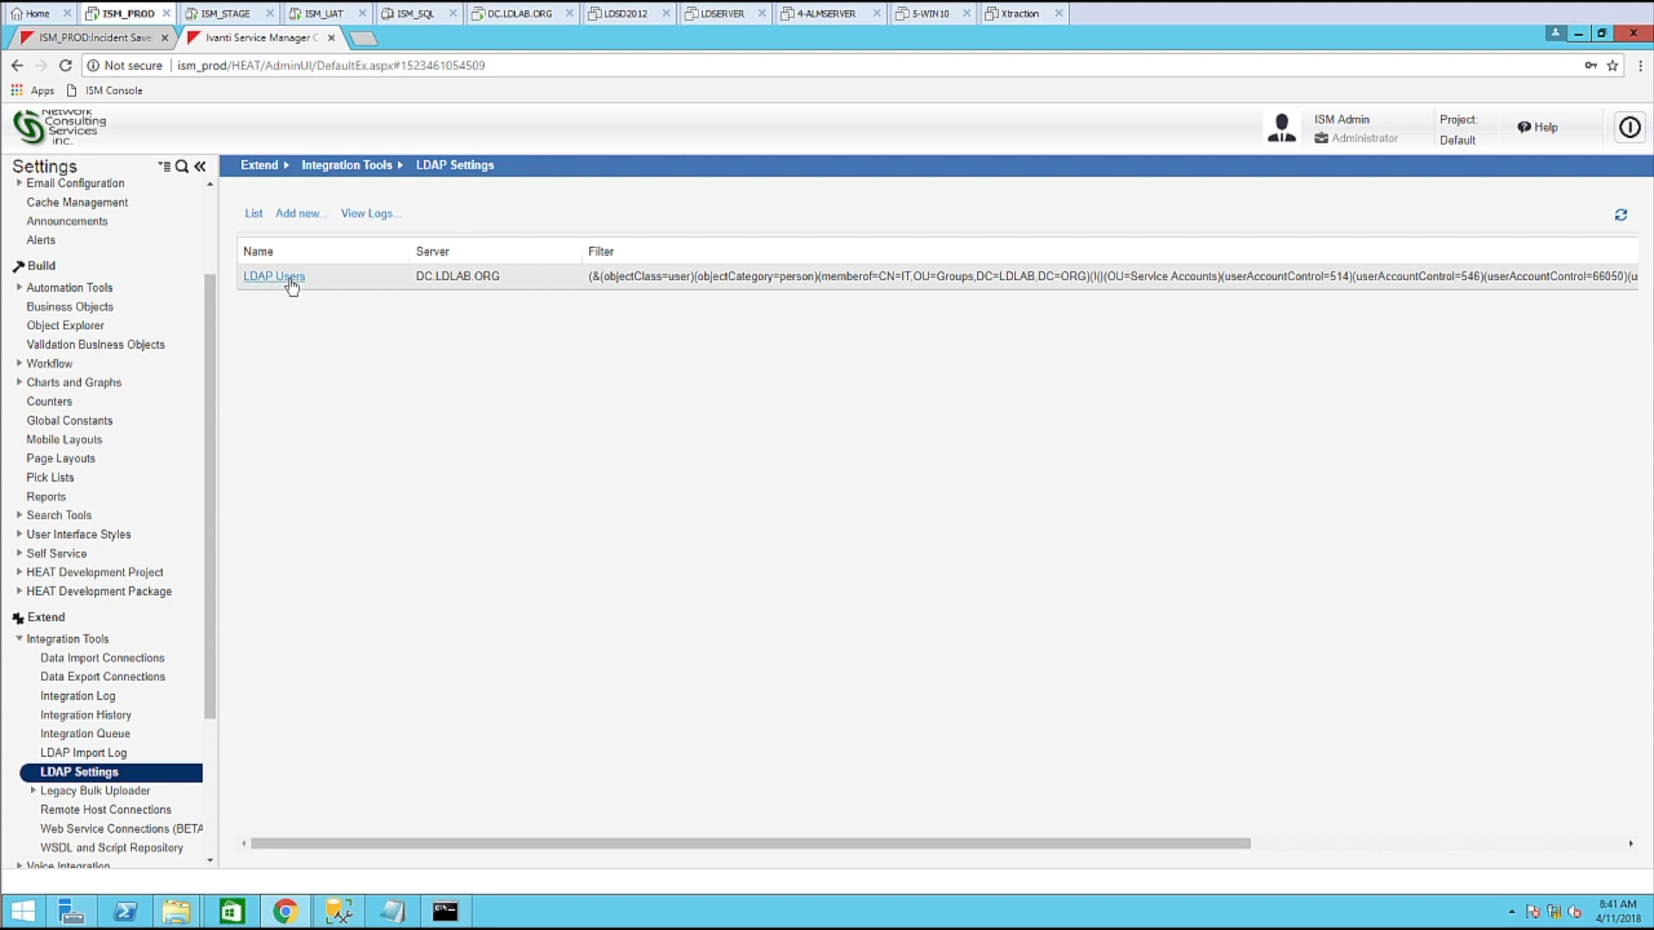
click(291, 278)
click(251, 731)
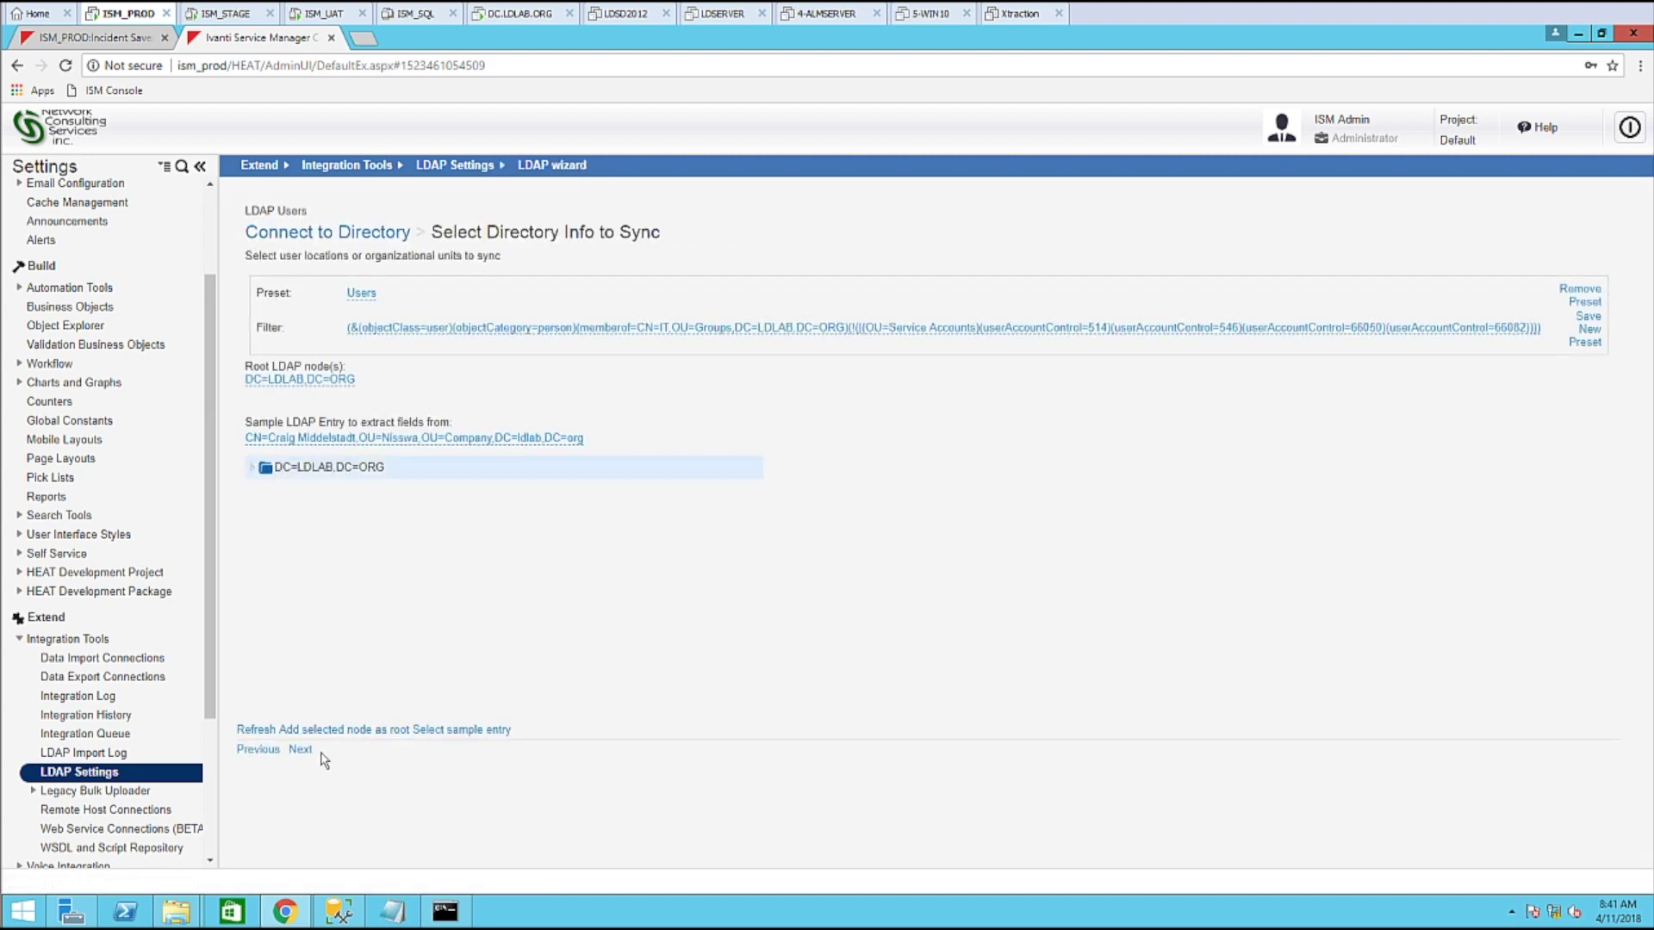
click(300, 749)
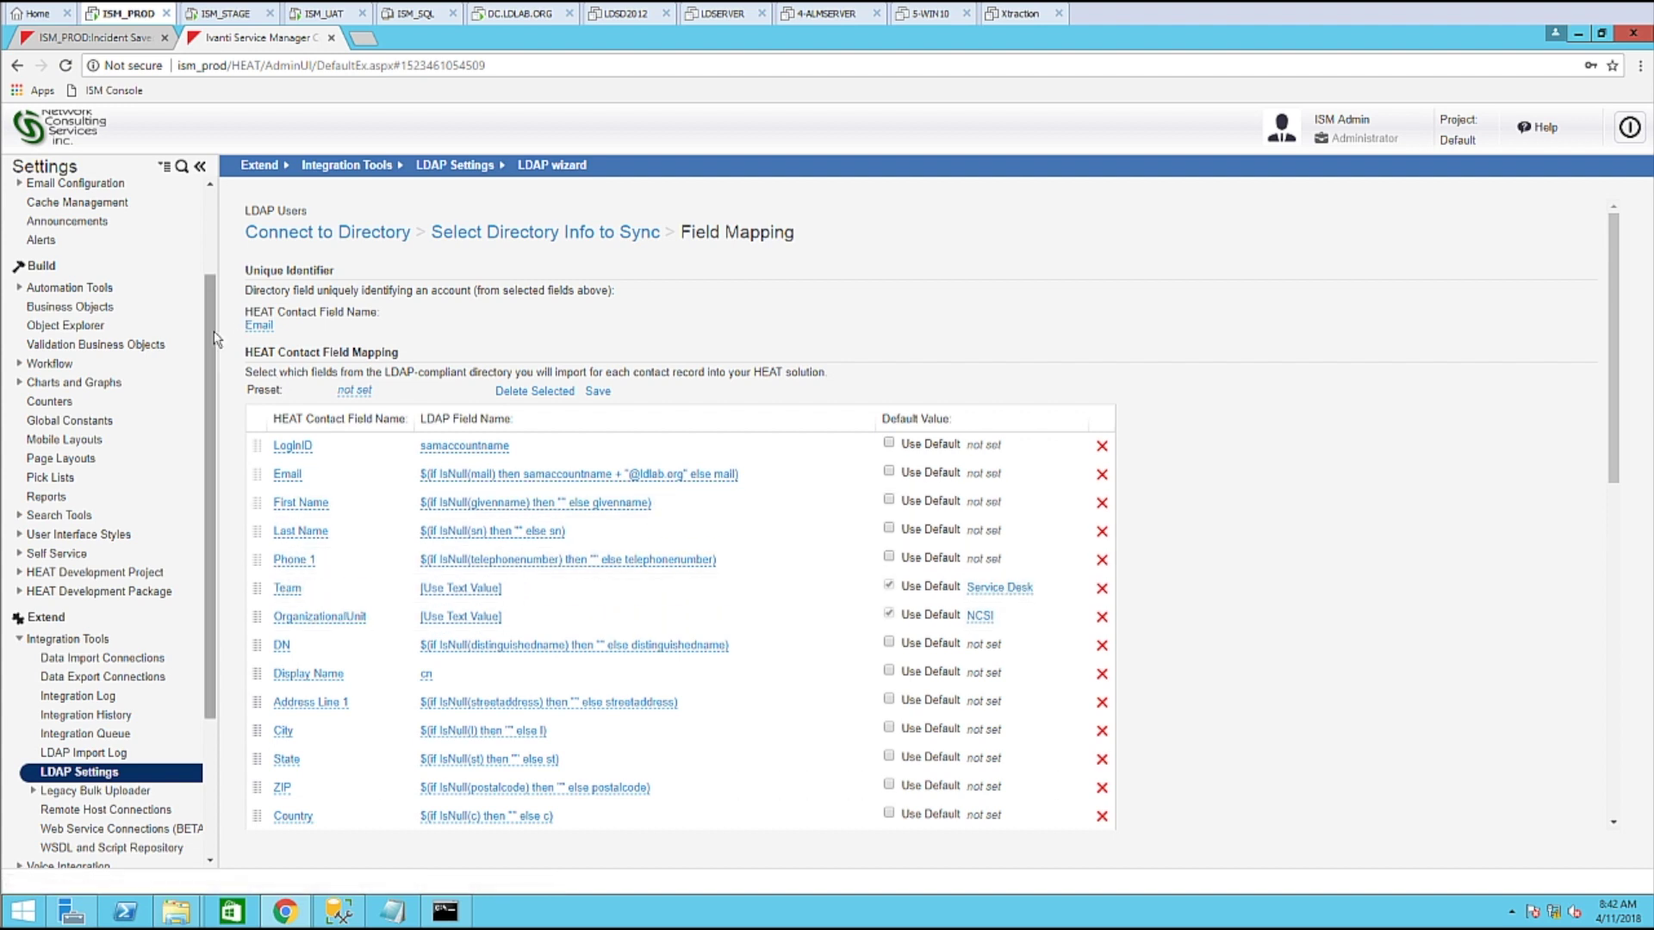
scroll(173, 247, up, 3)
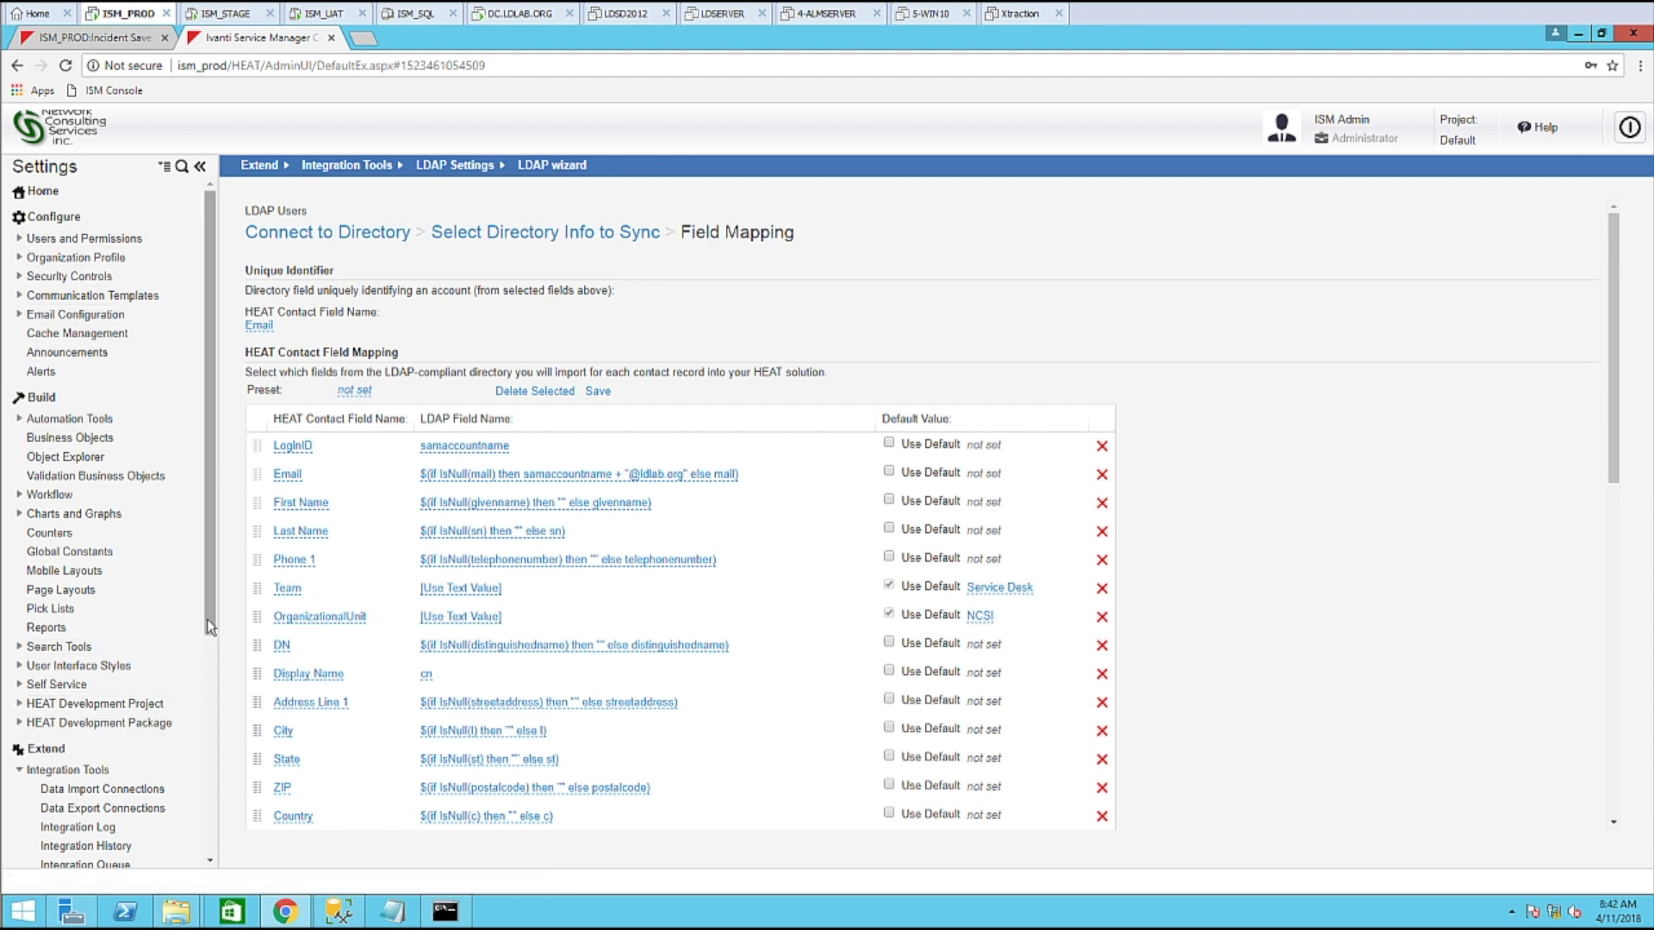
scroll(212, 728, down, 3)
drag(212, 731, 212, 655)
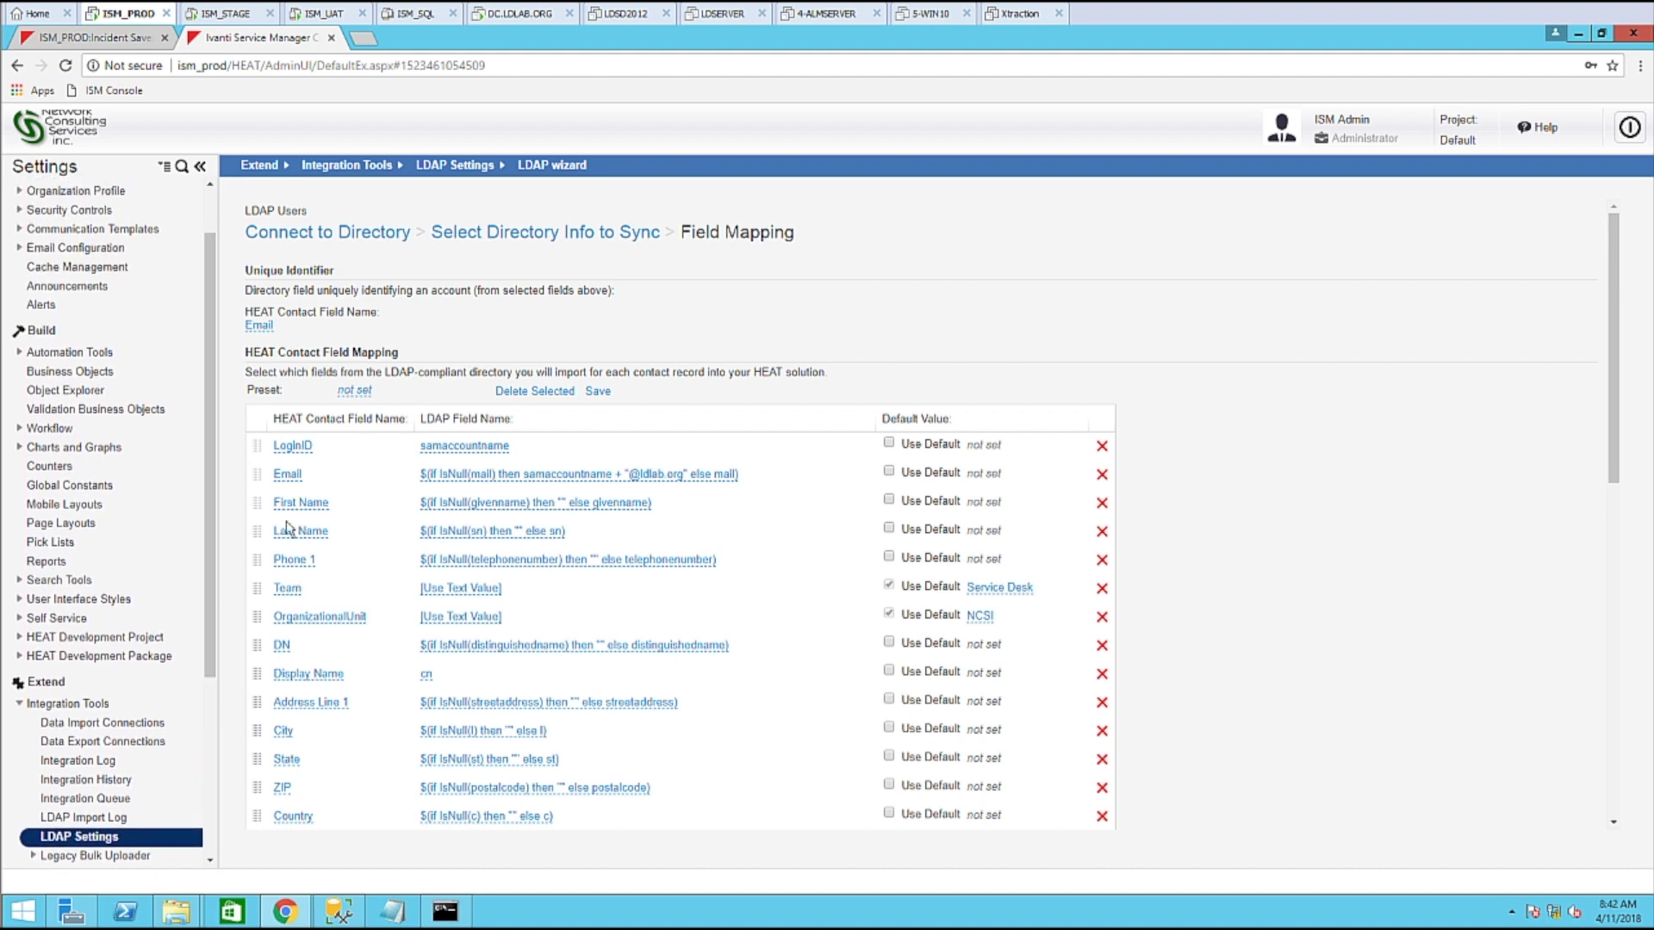
click(504, 15)
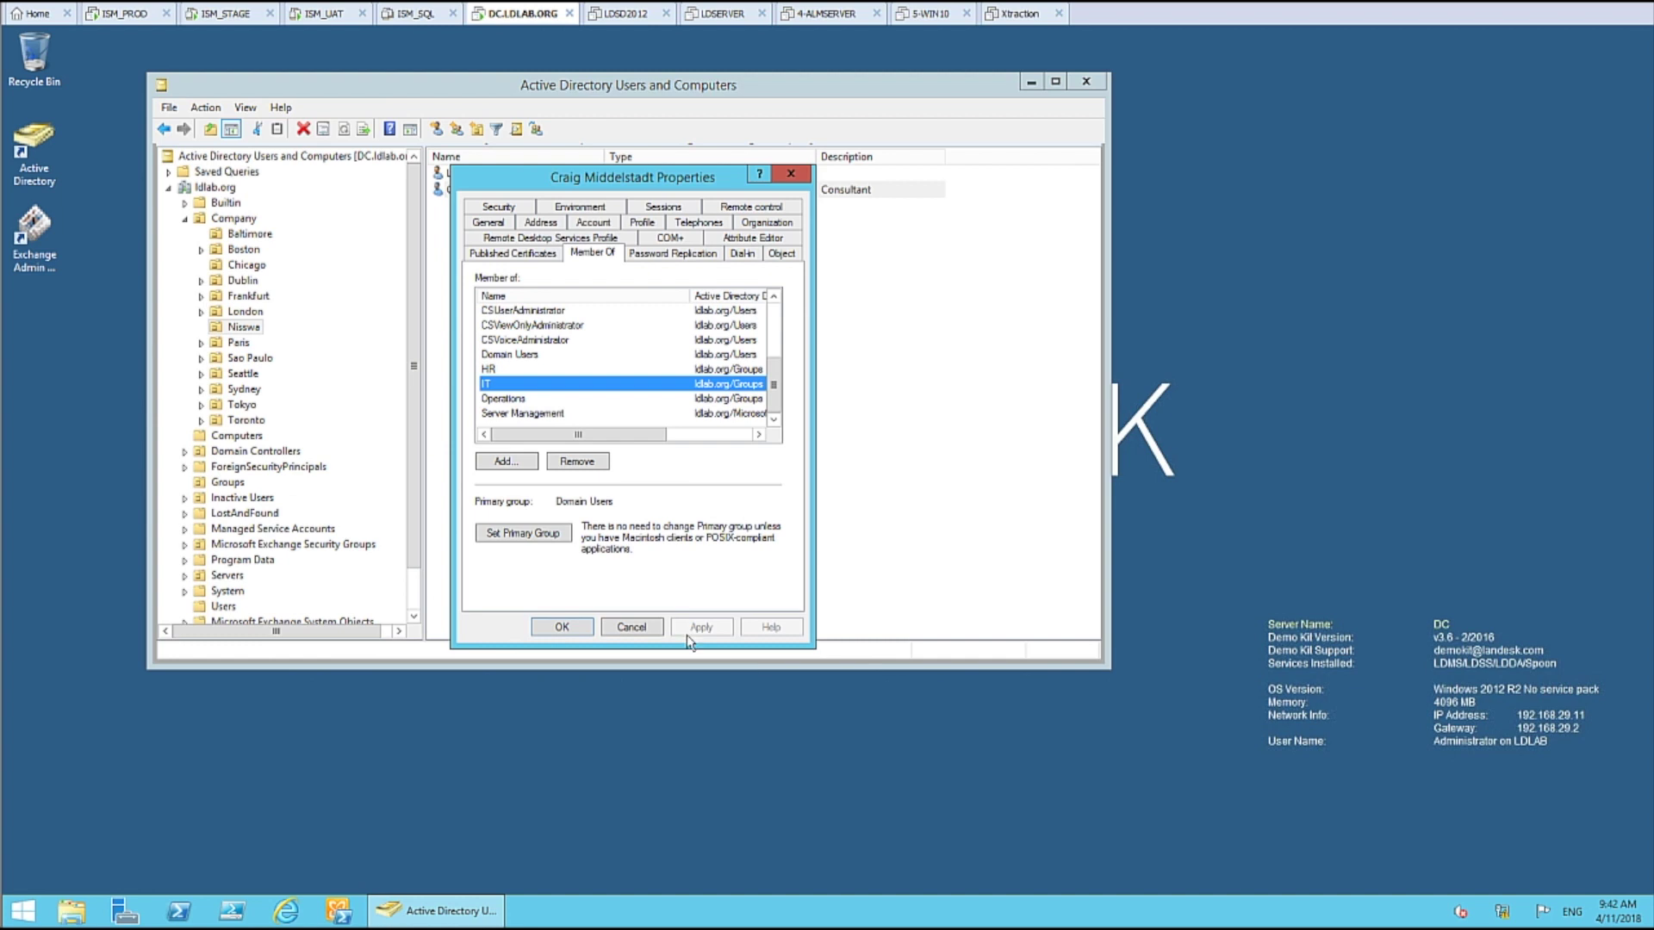
Highlight the Server Management group in the user's Member Of list, then return to the Ivanti field mapping.
click(525, 416)
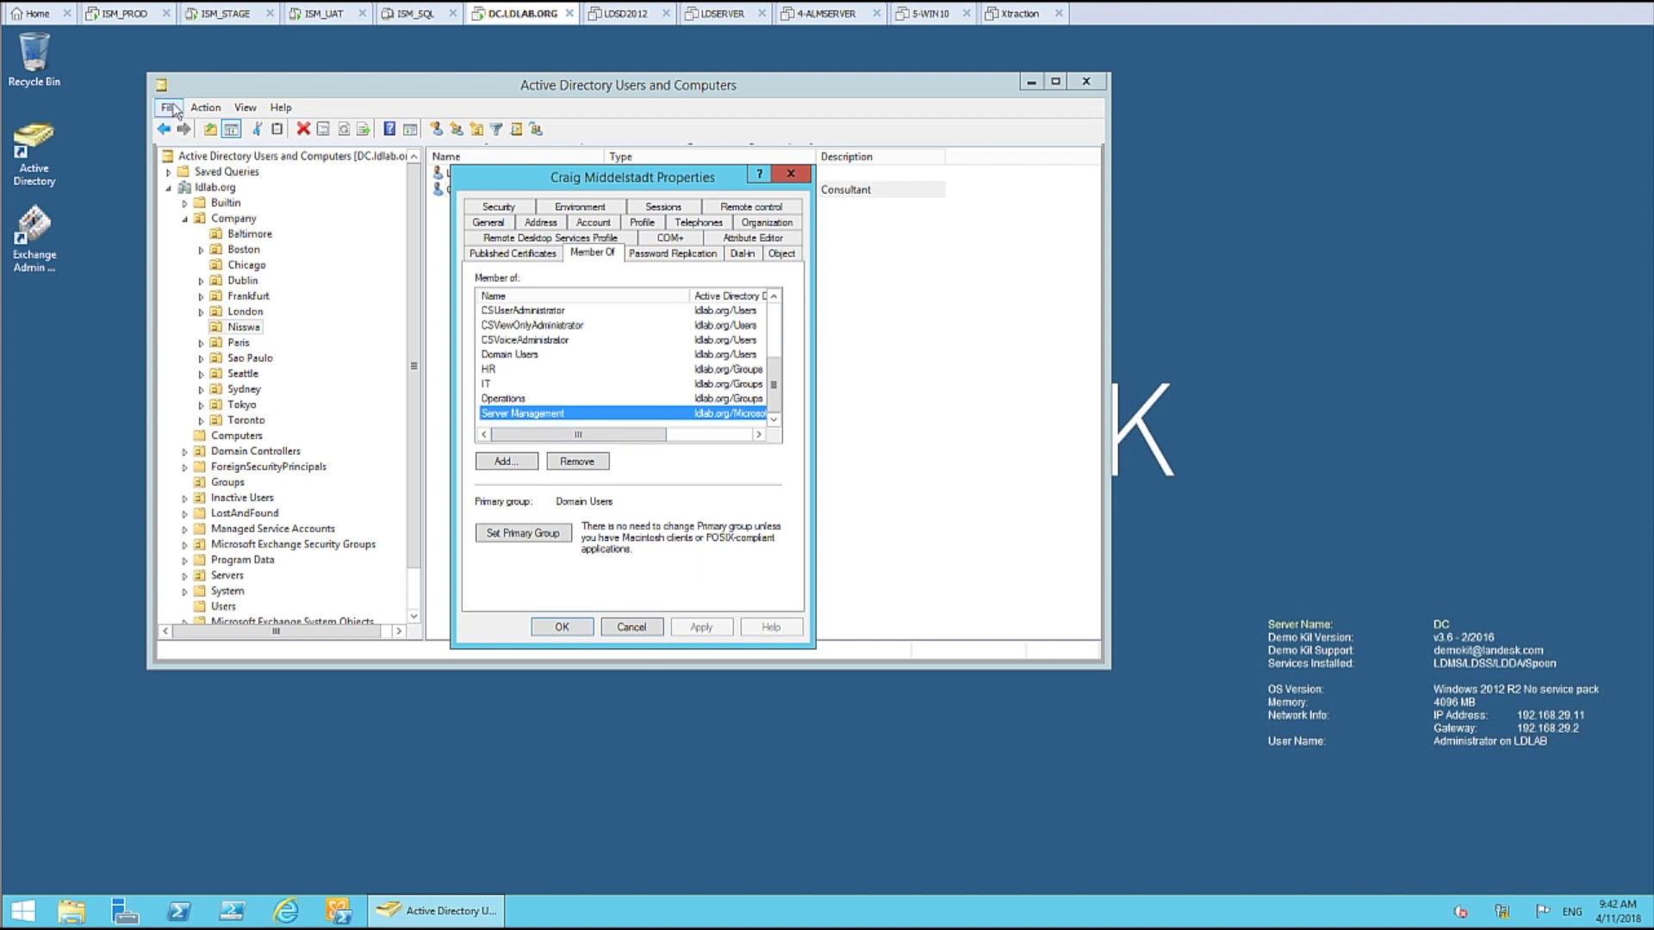
click(125, 14)
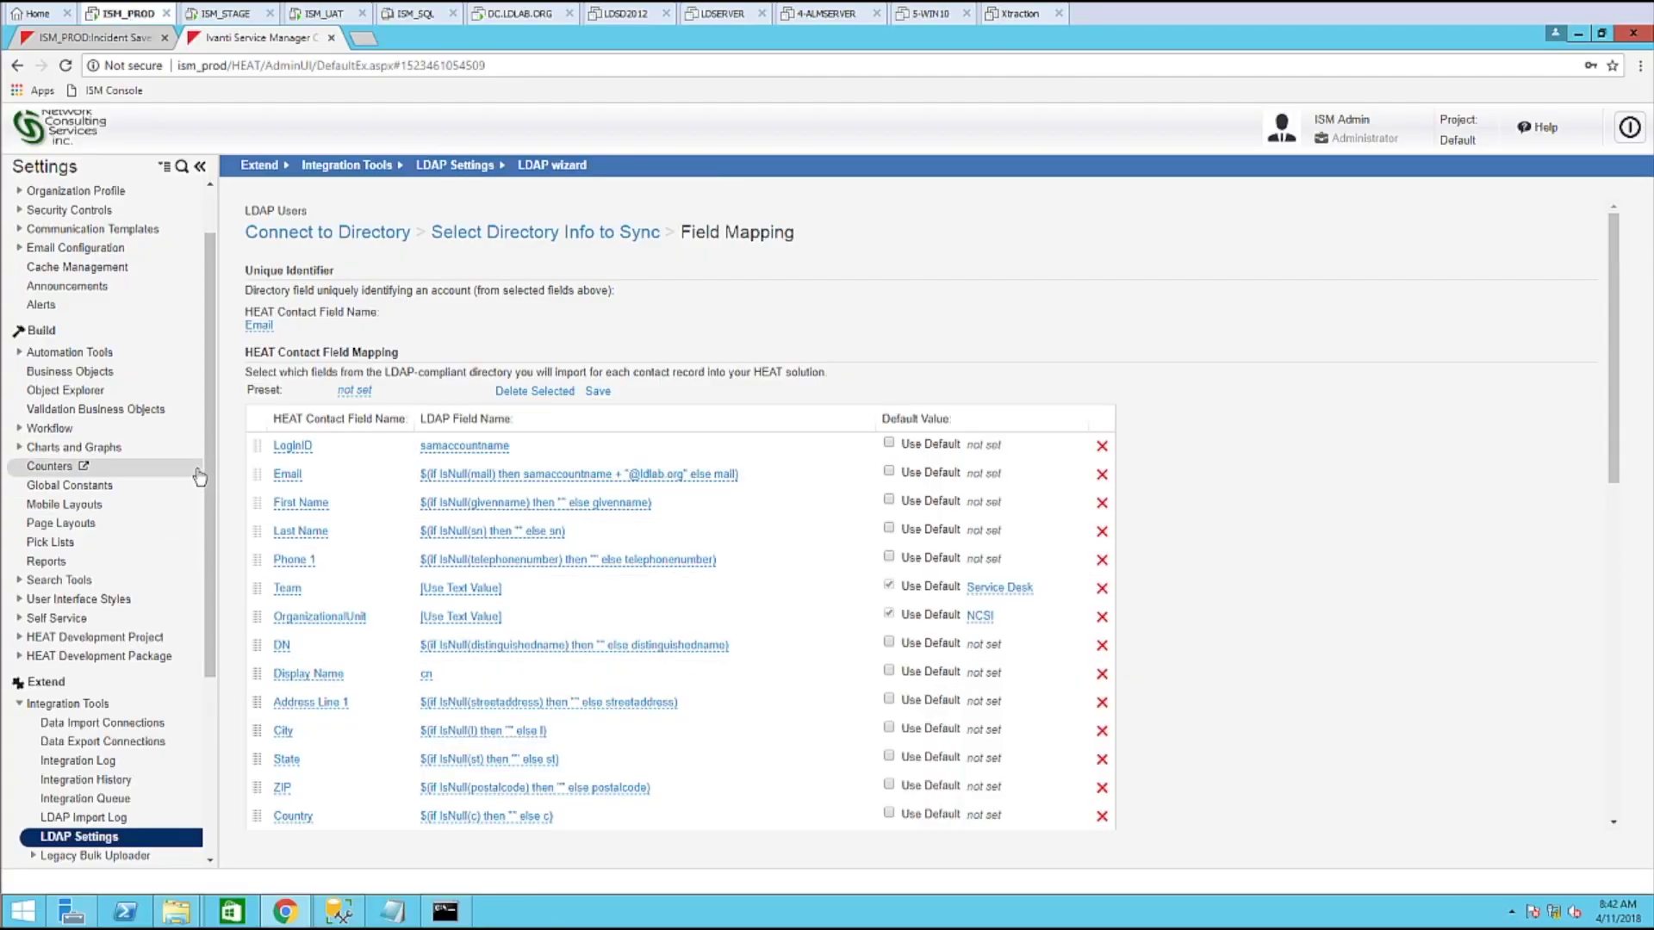
scroll(205, 465, up, 3)
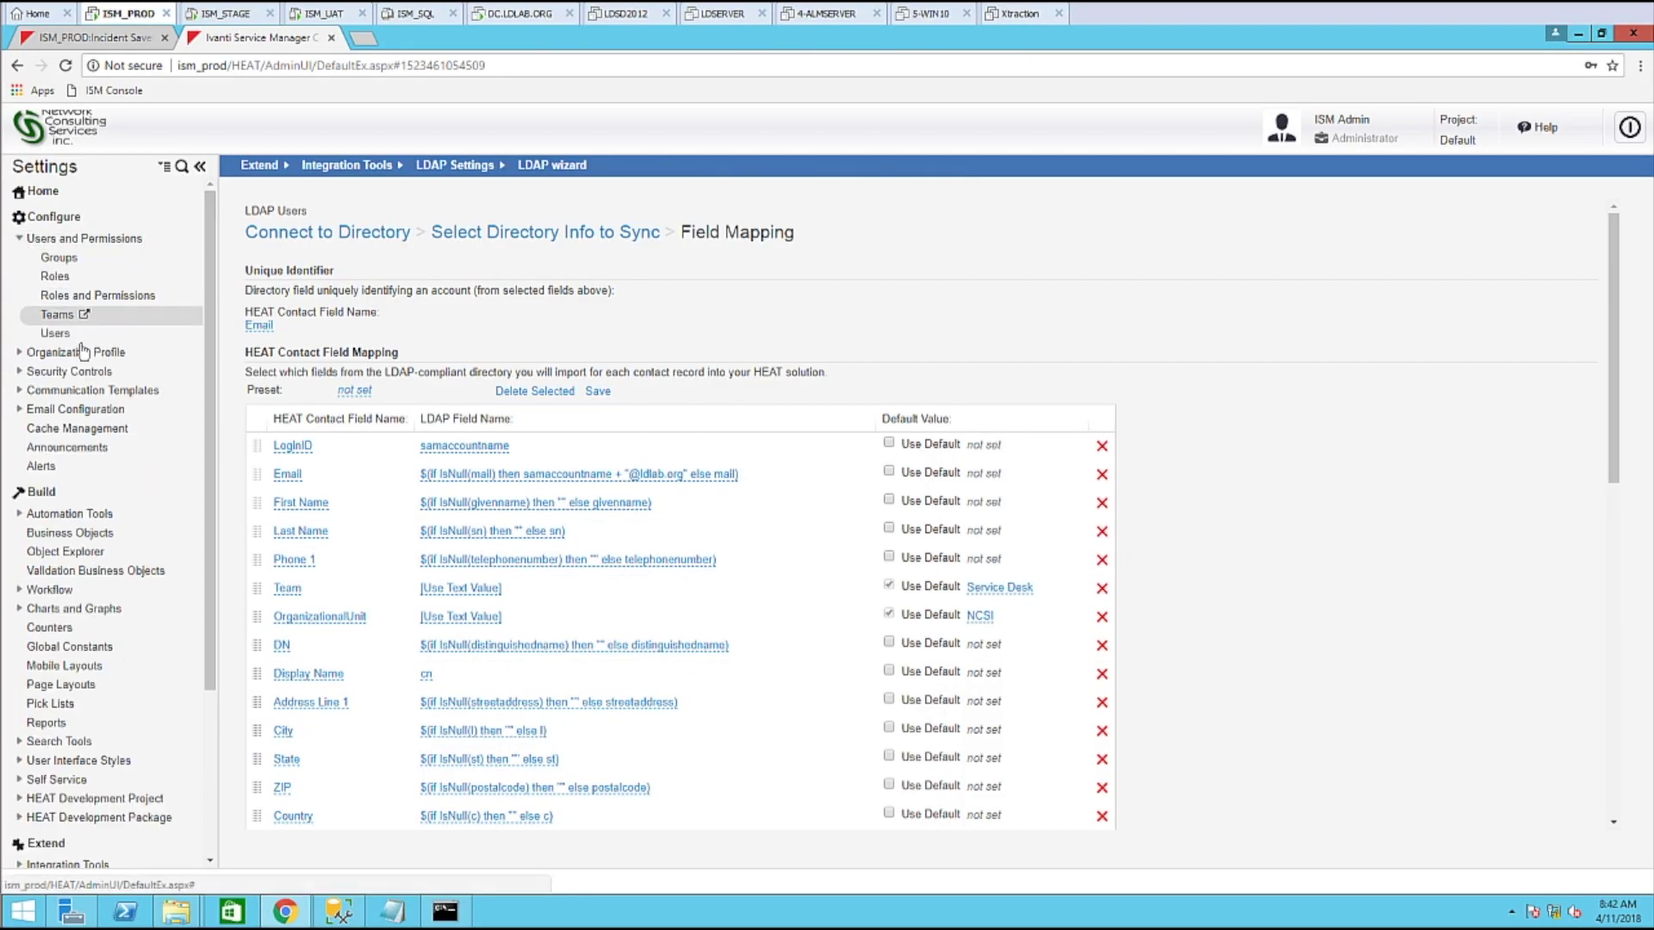
Open the Teams list sorted by name and start a new standard user team.
click(58, 321)
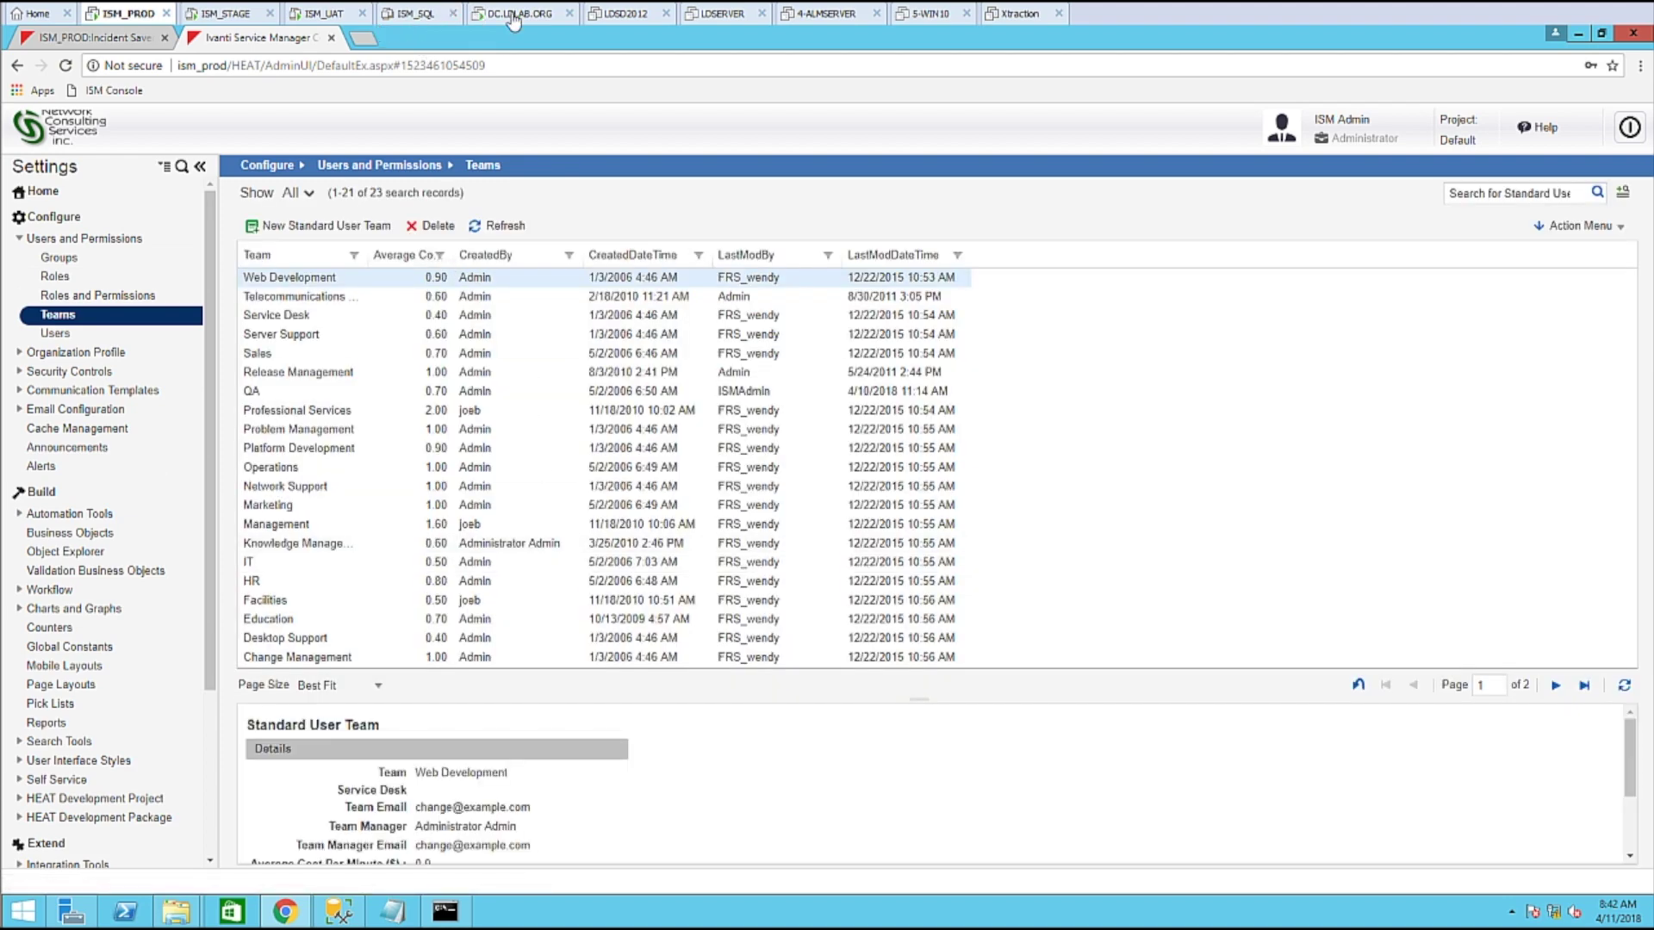
click(517, 14)
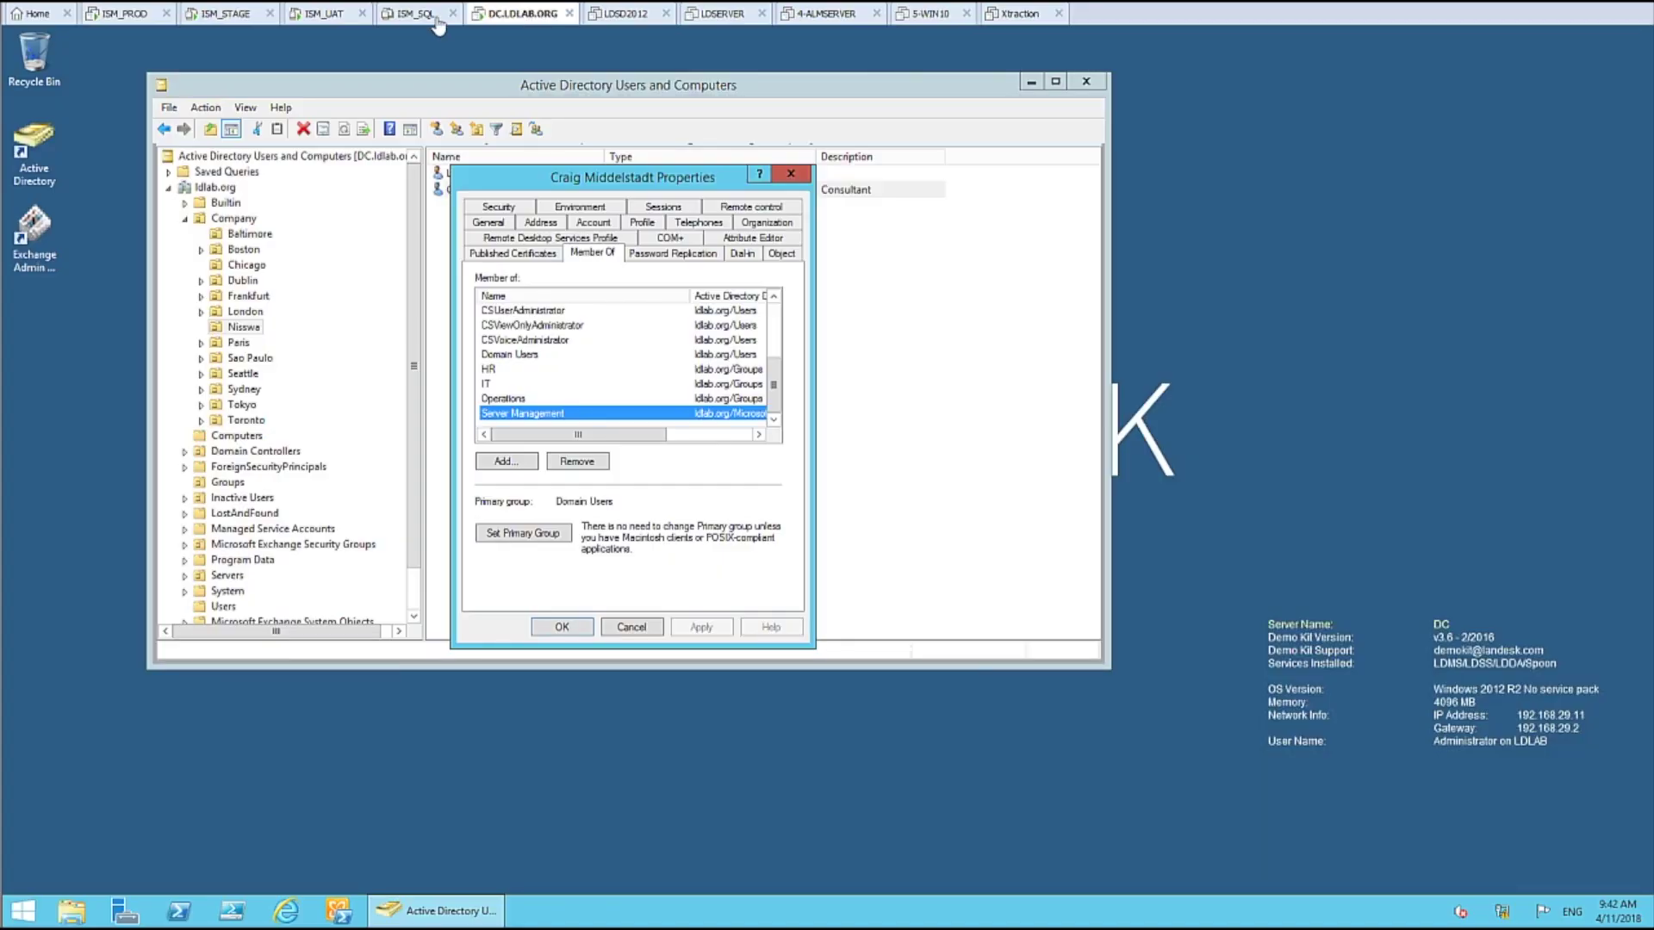
click(143, 17)
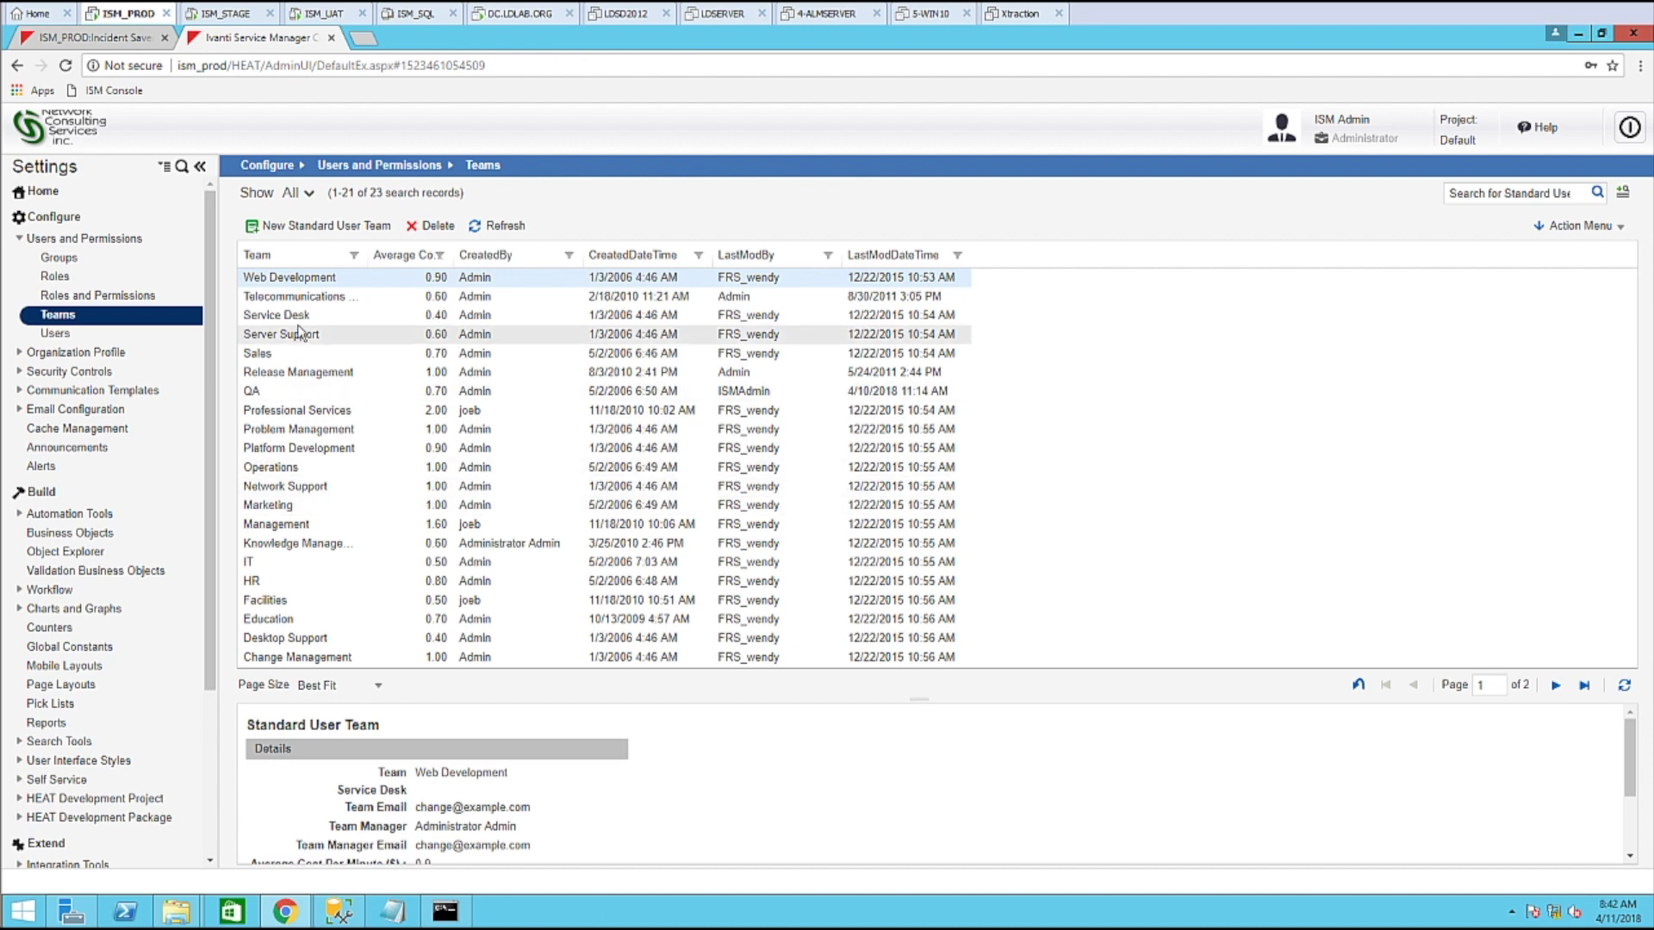
click(320, 257)
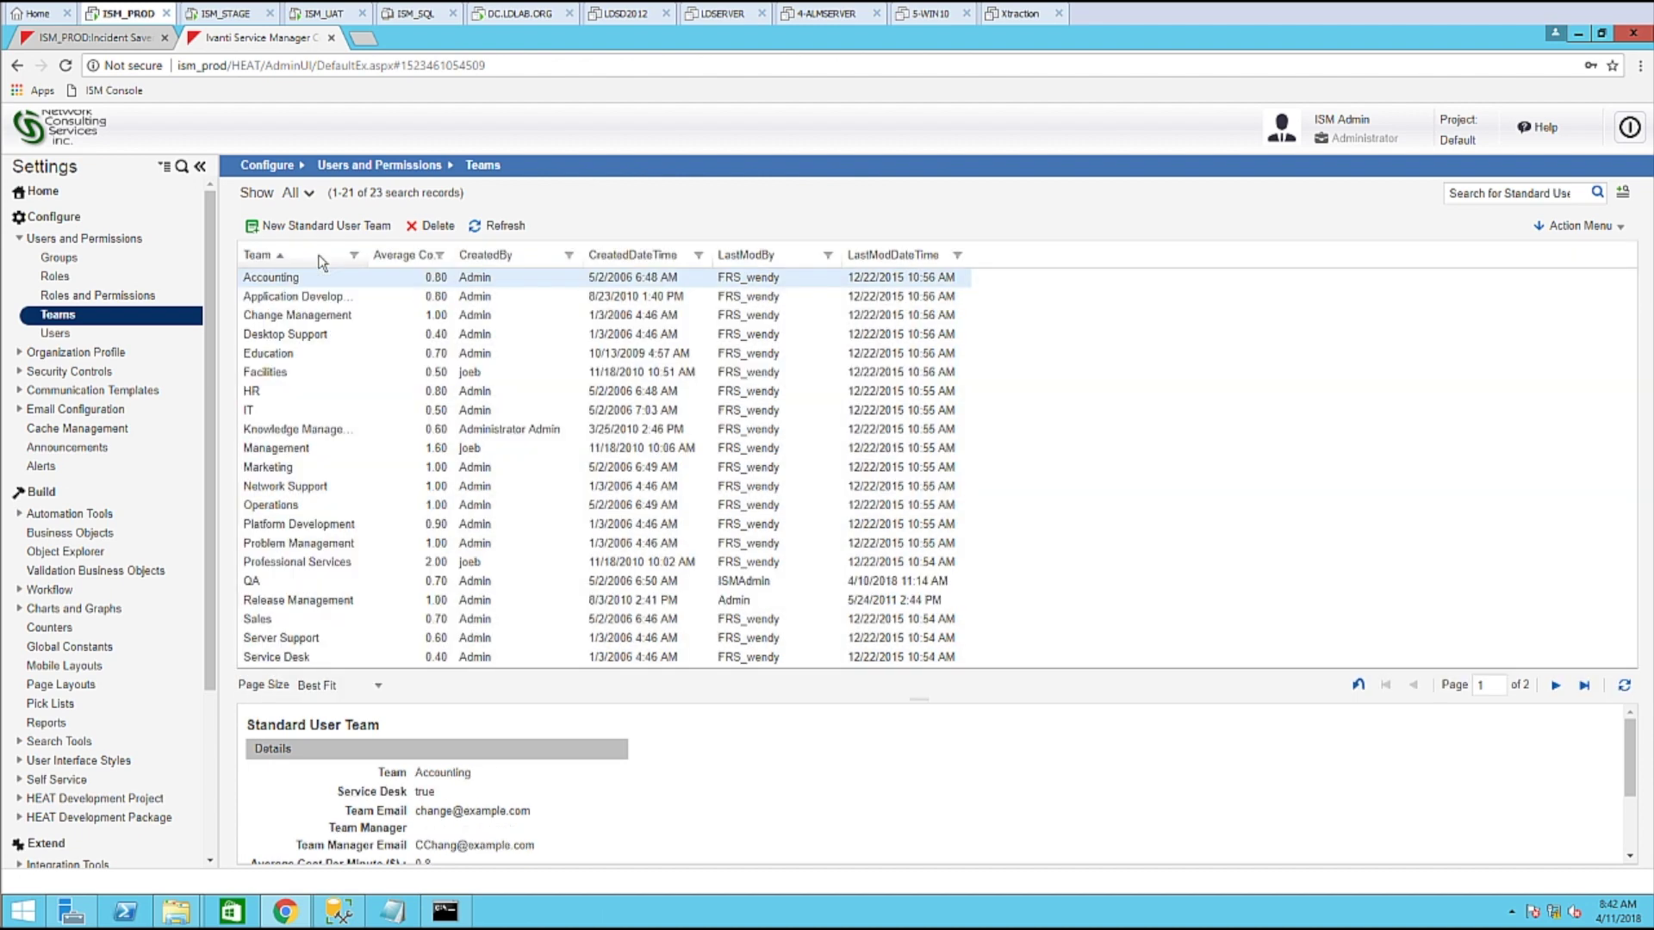
click(1556, 687)
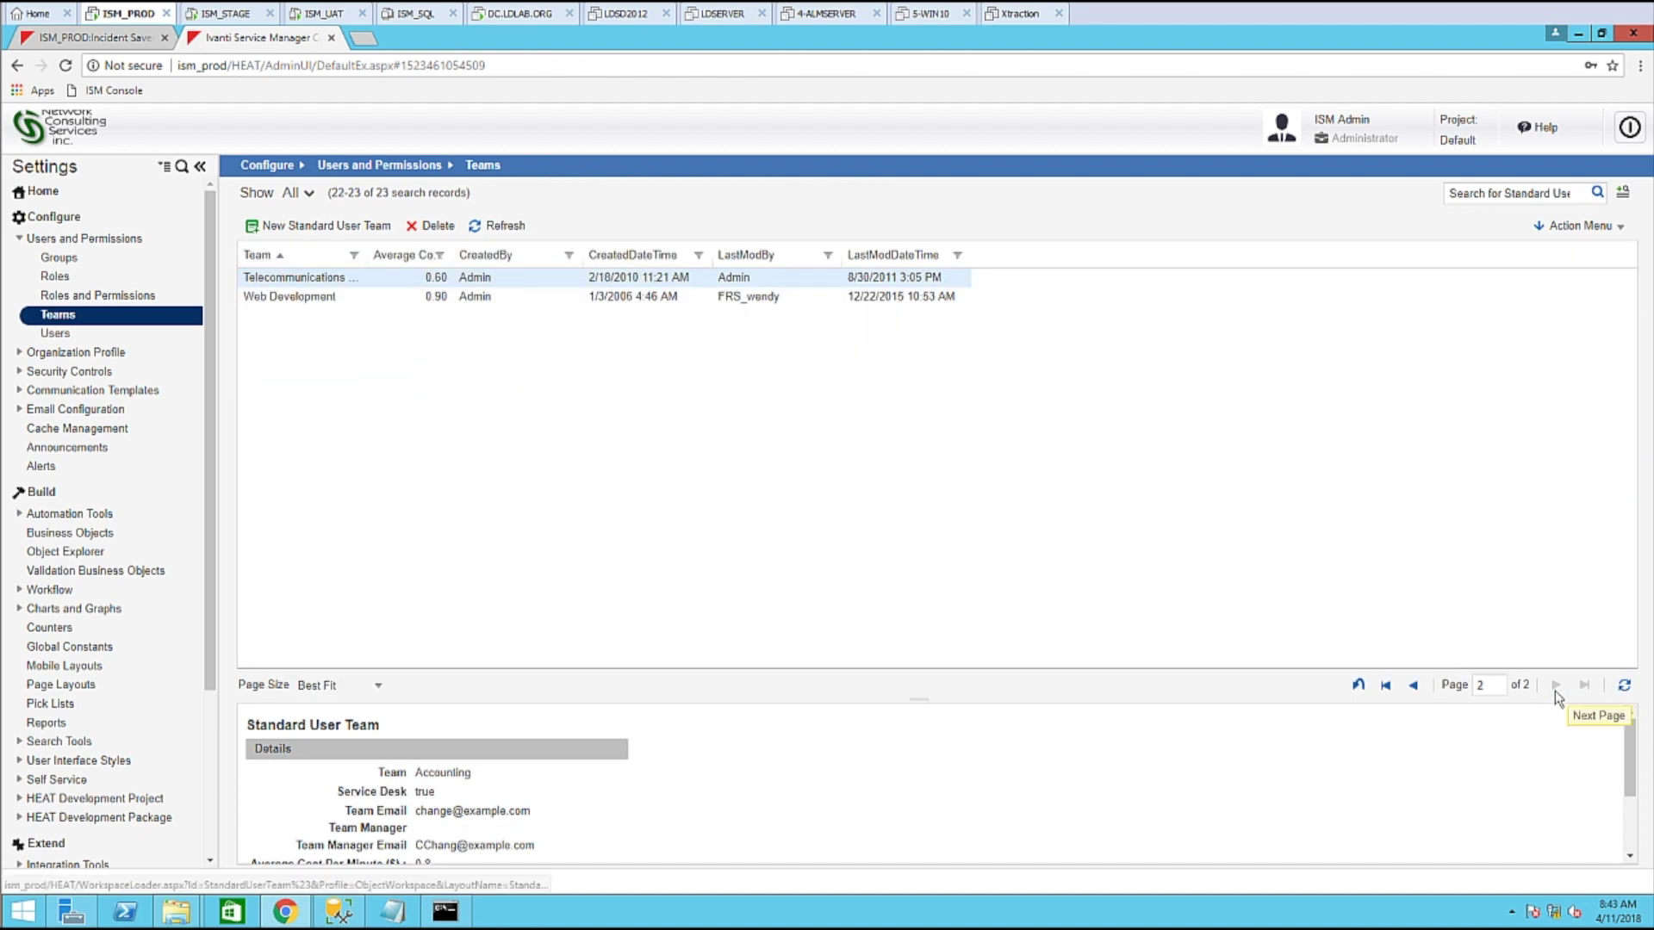
click(355, 227)
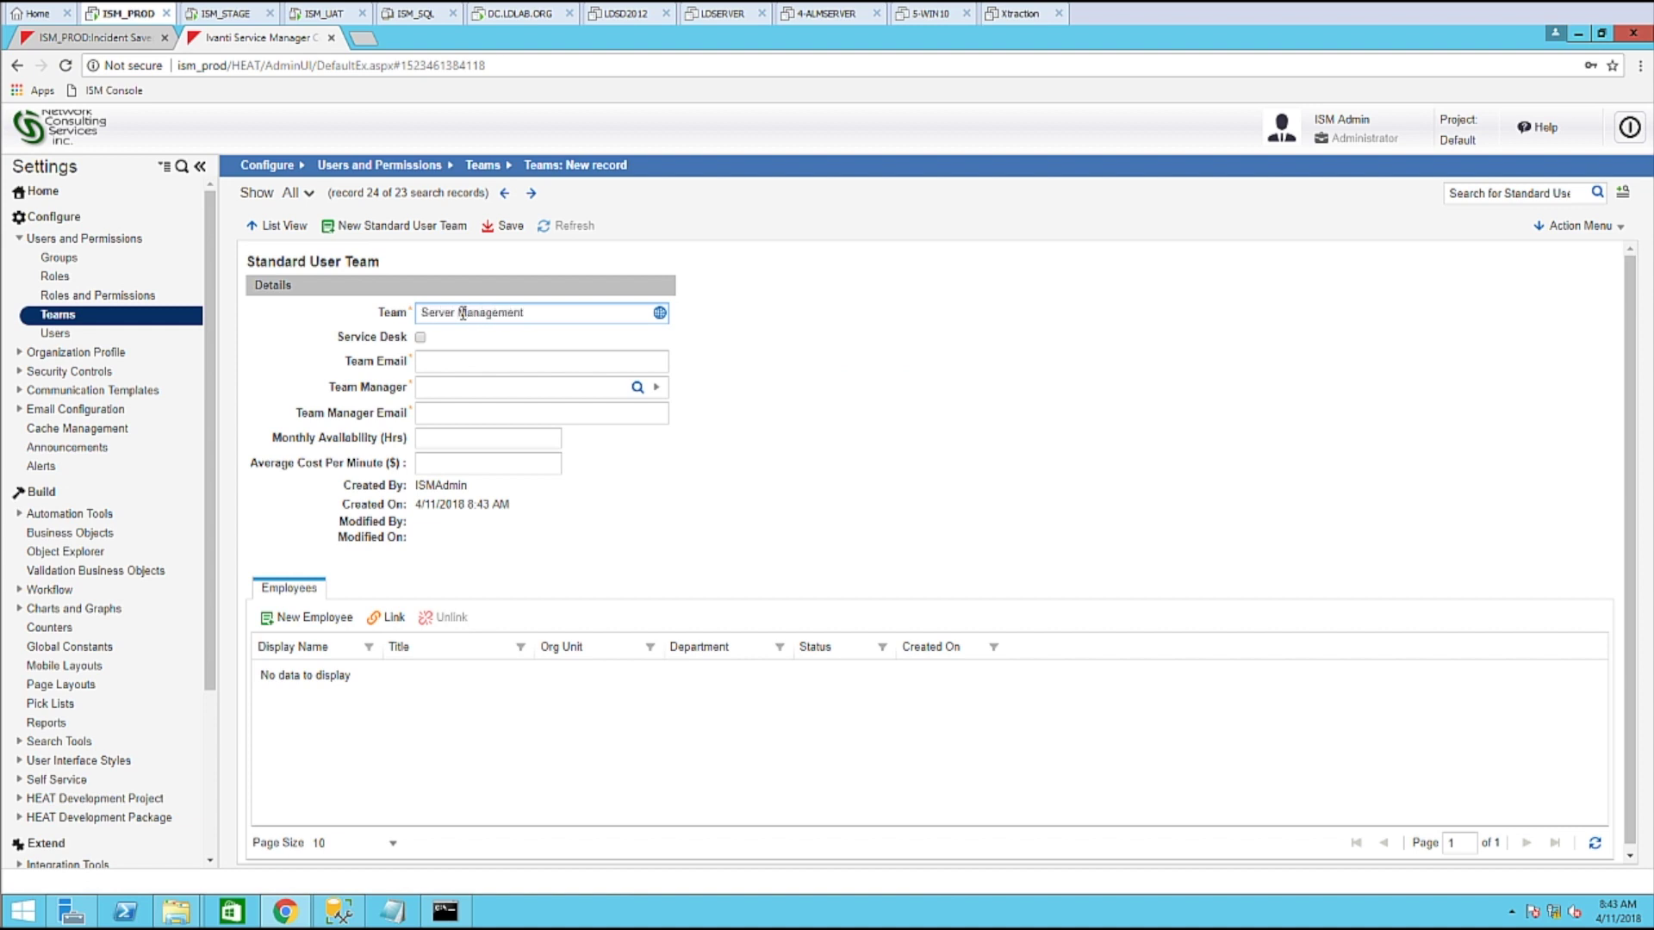
Name the team Server Management, mark it Service Desk, and choose its Team Manager.
drag(536, 313, 395, 325)
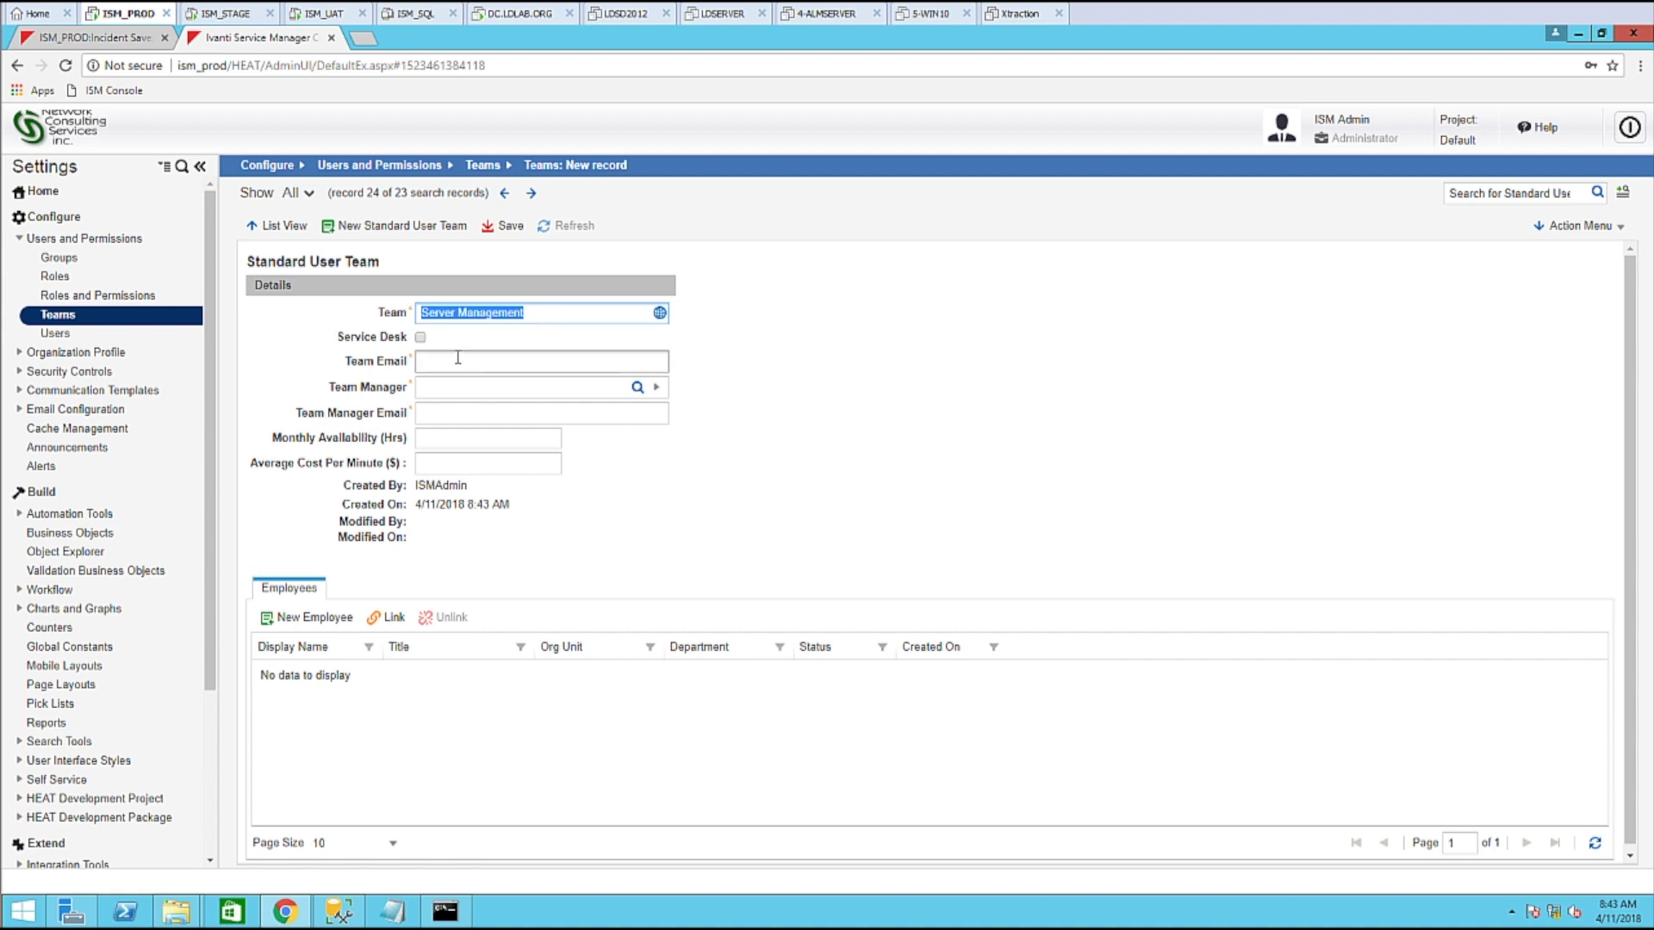
click(420, 337)
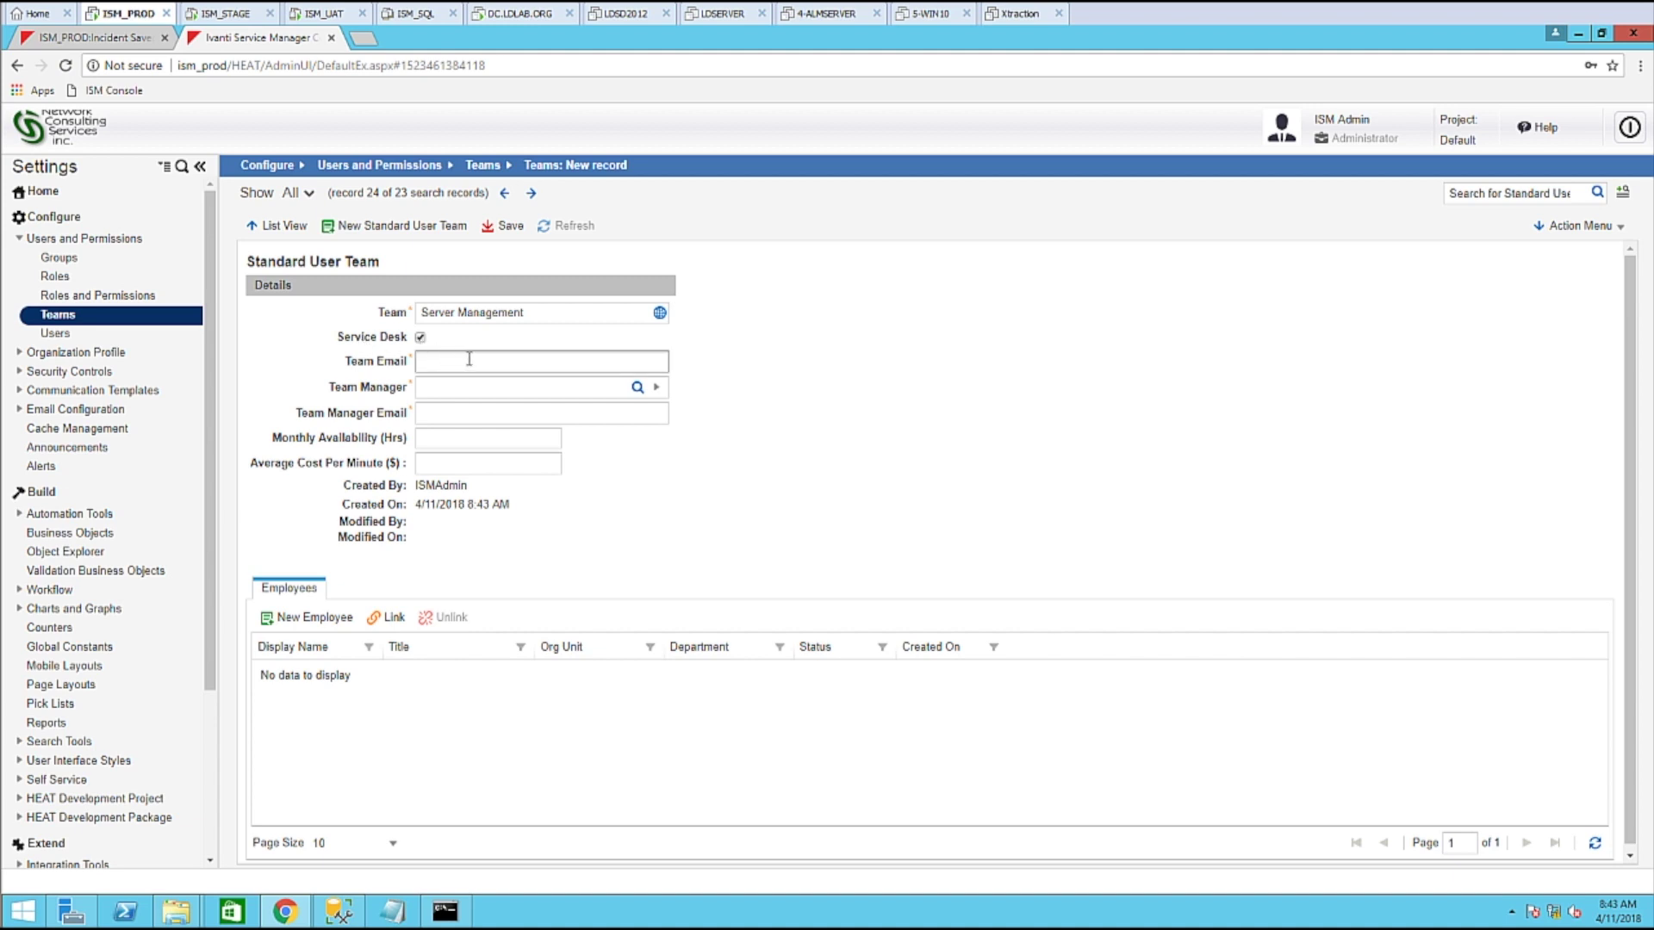
click(637, 386)
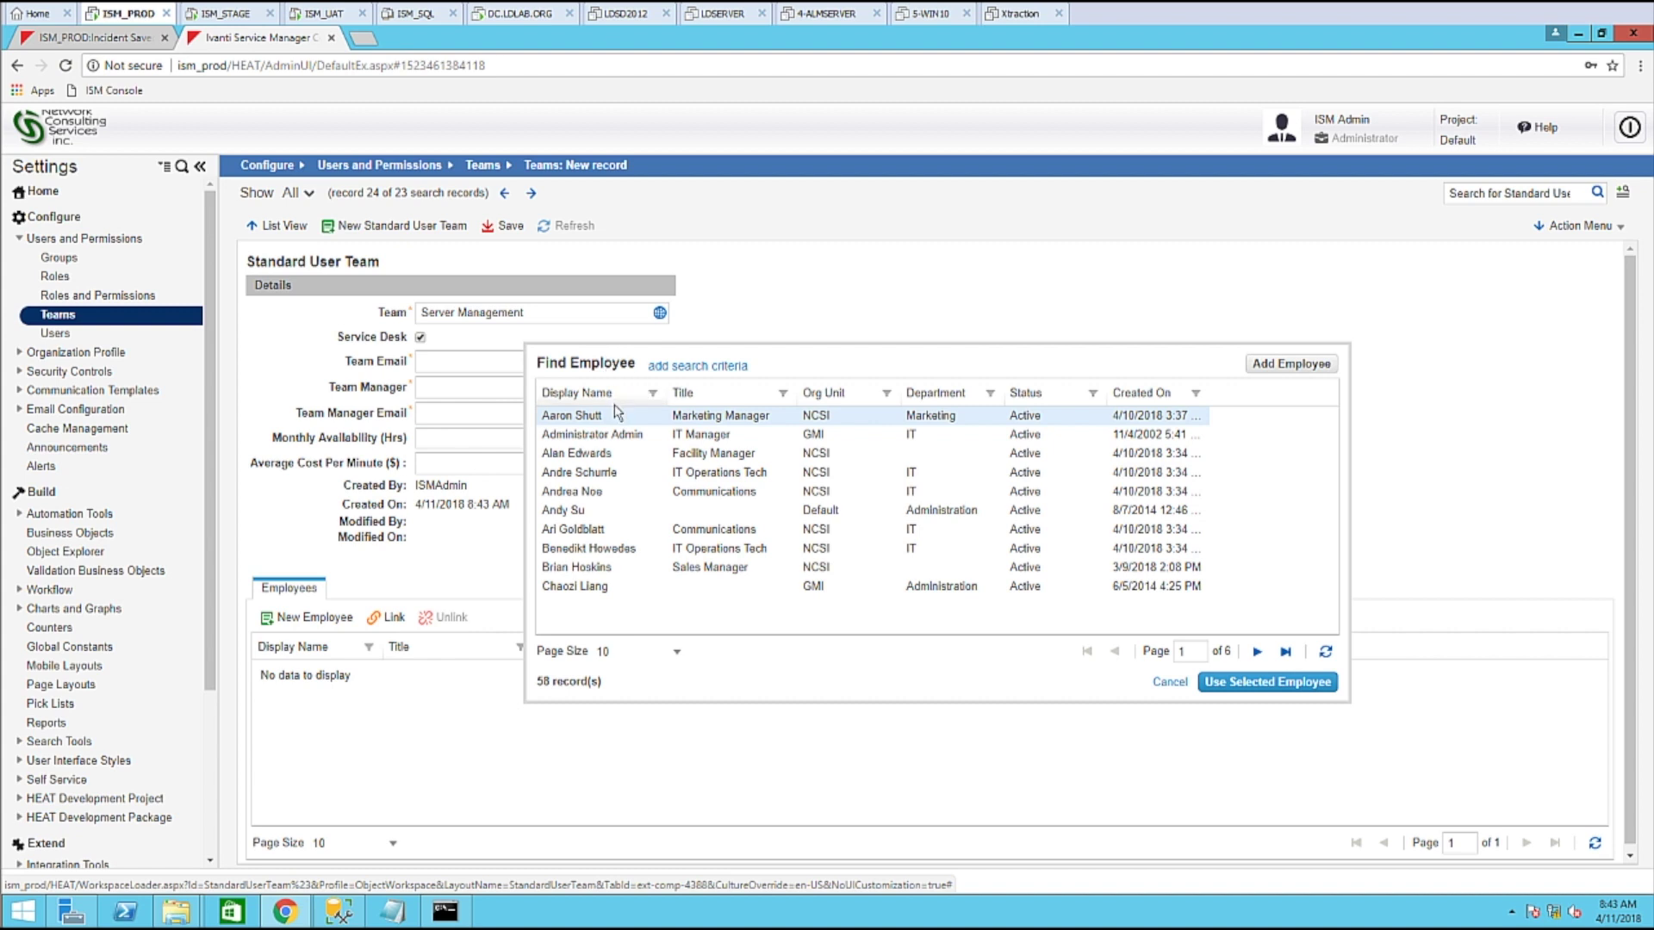
click(1267, 681)
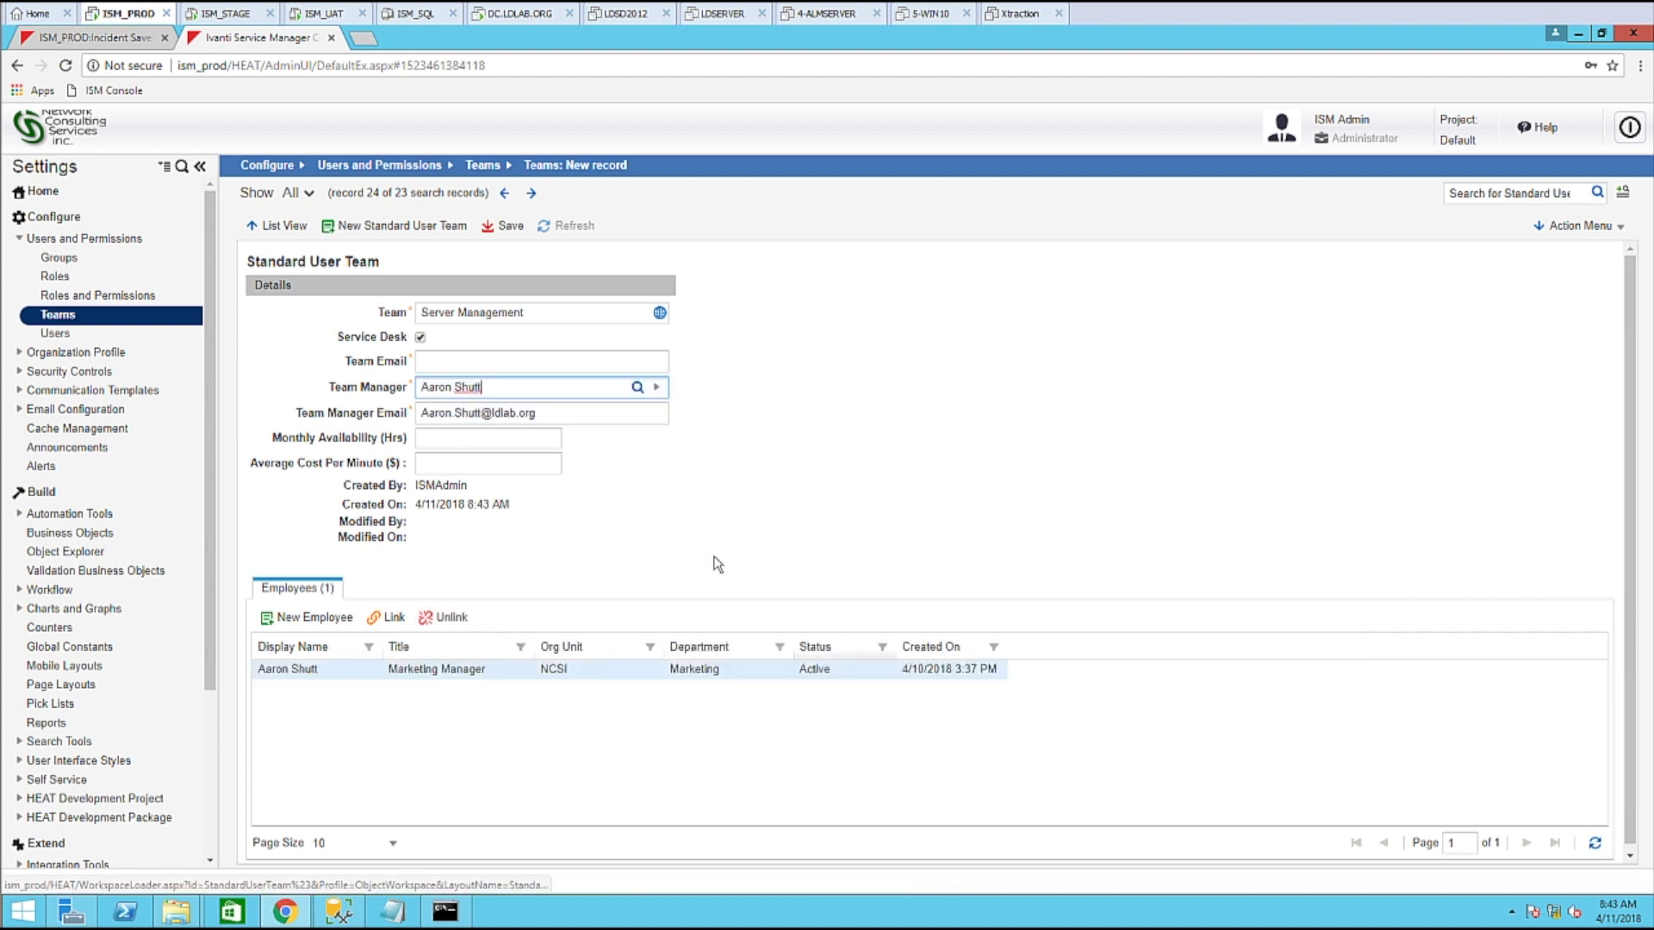
Copy the manager's email address into Team Email and save the team.
key(ctrl+c)
click(490, 363)
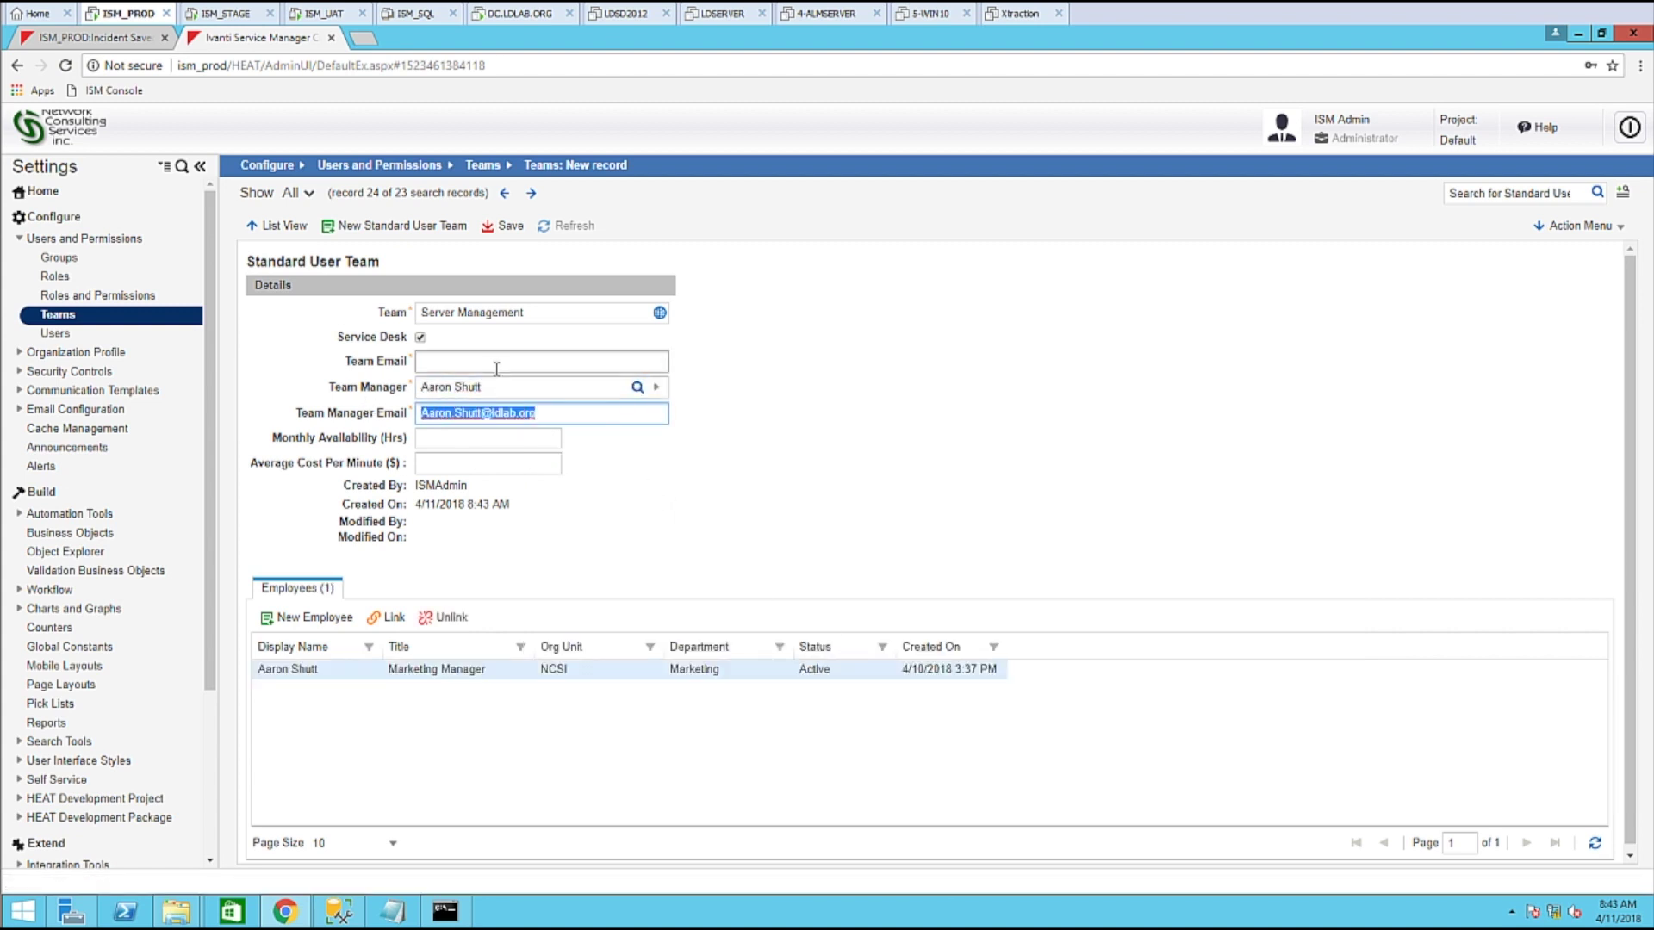
key(ctrl+v)
click(550, 441)
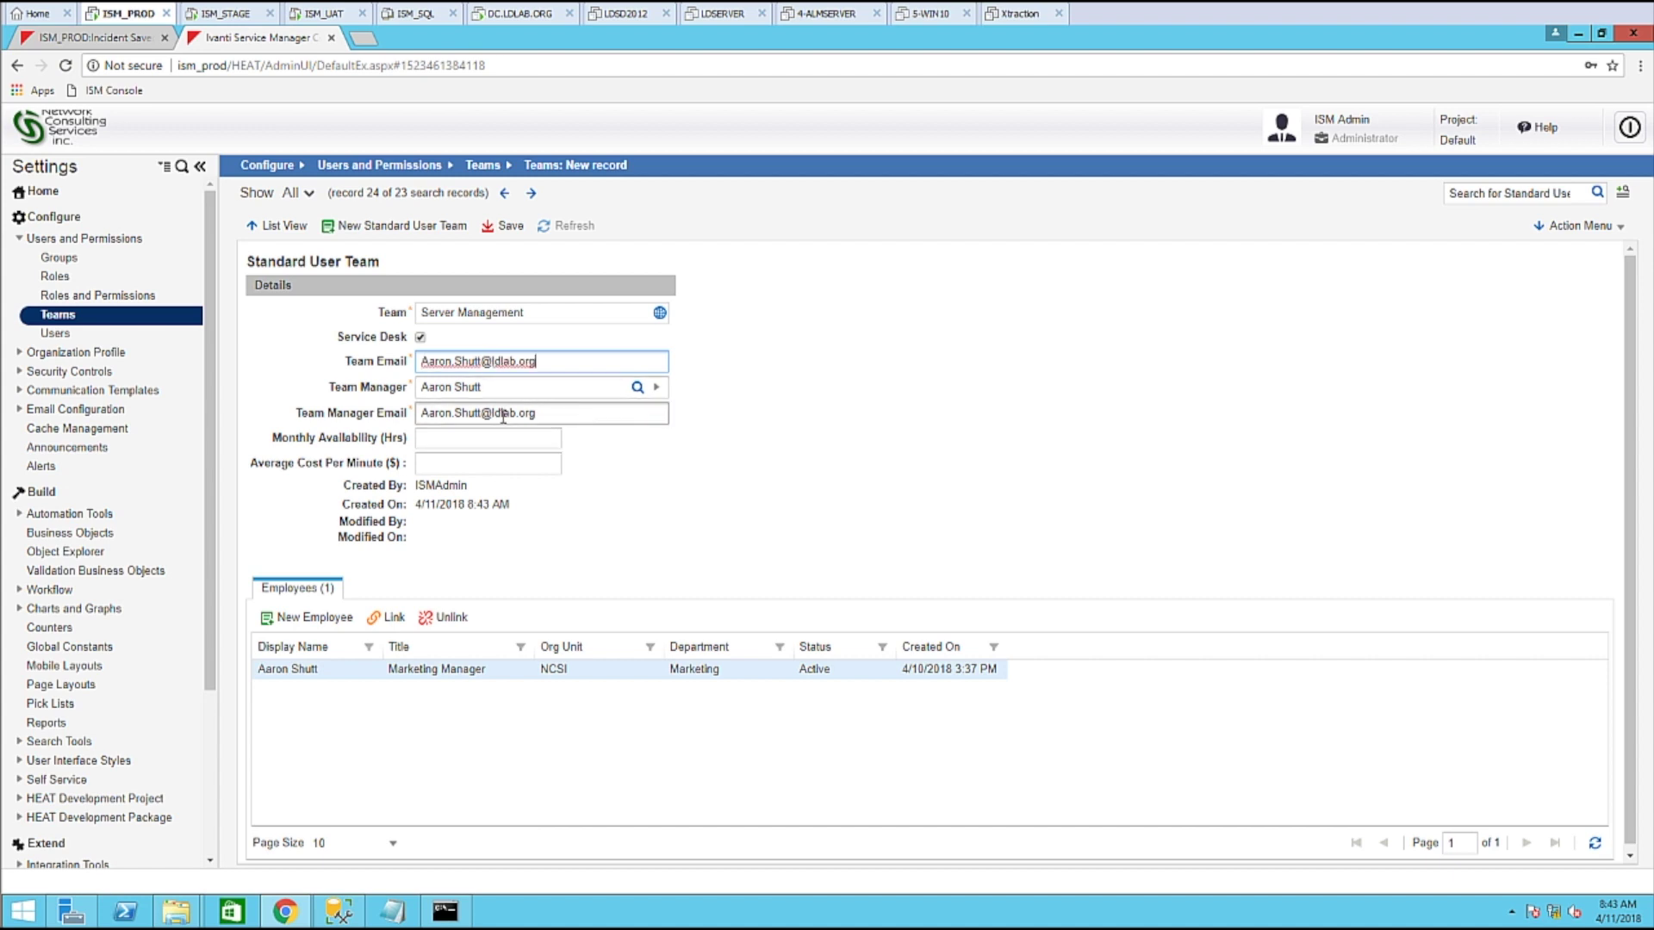
click(556, 368)
drag(544, 365, 379, 375)
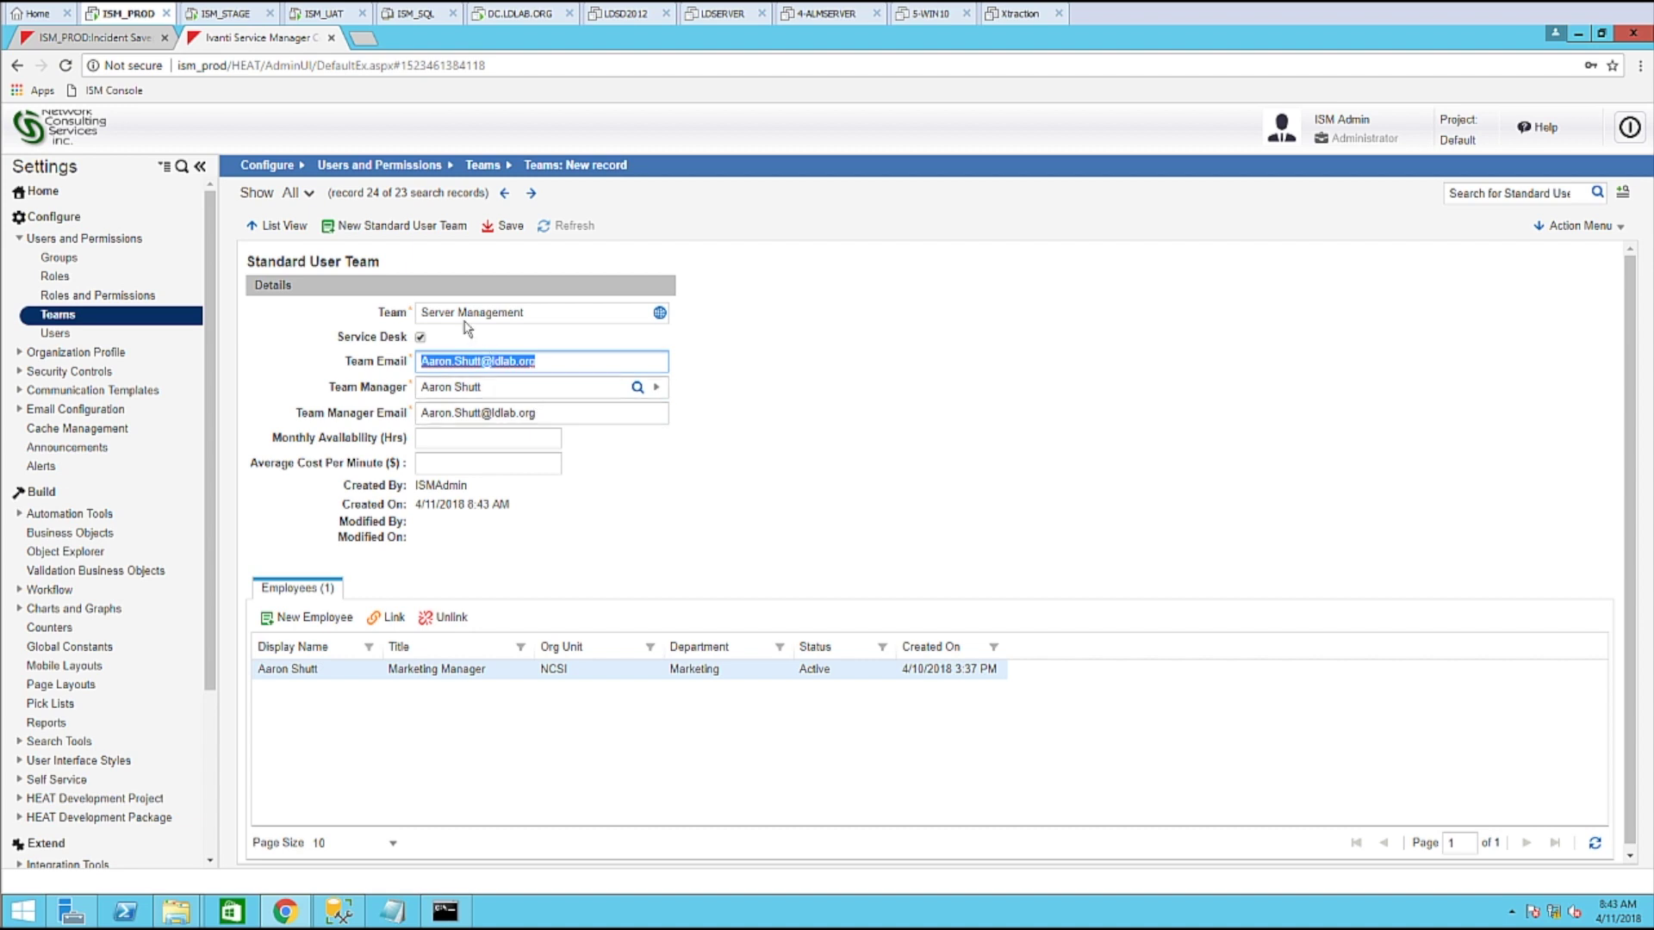
click(509, 225)
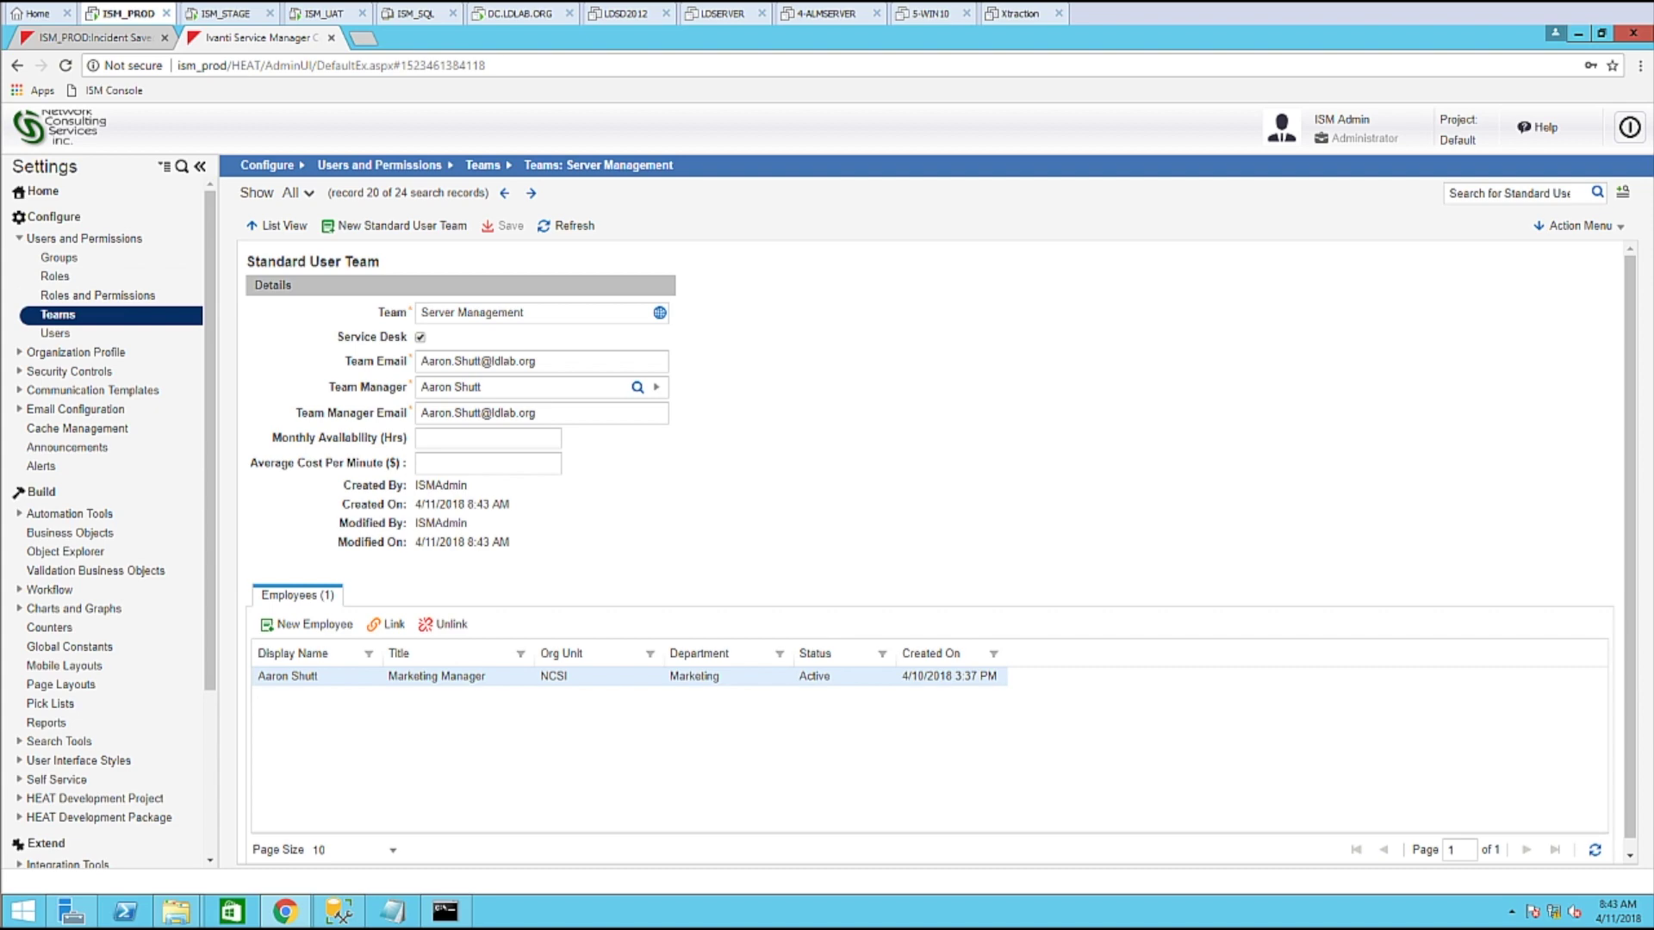
Open the Employee business object's Business Rules and add a new triggered action.
click(75, 536)
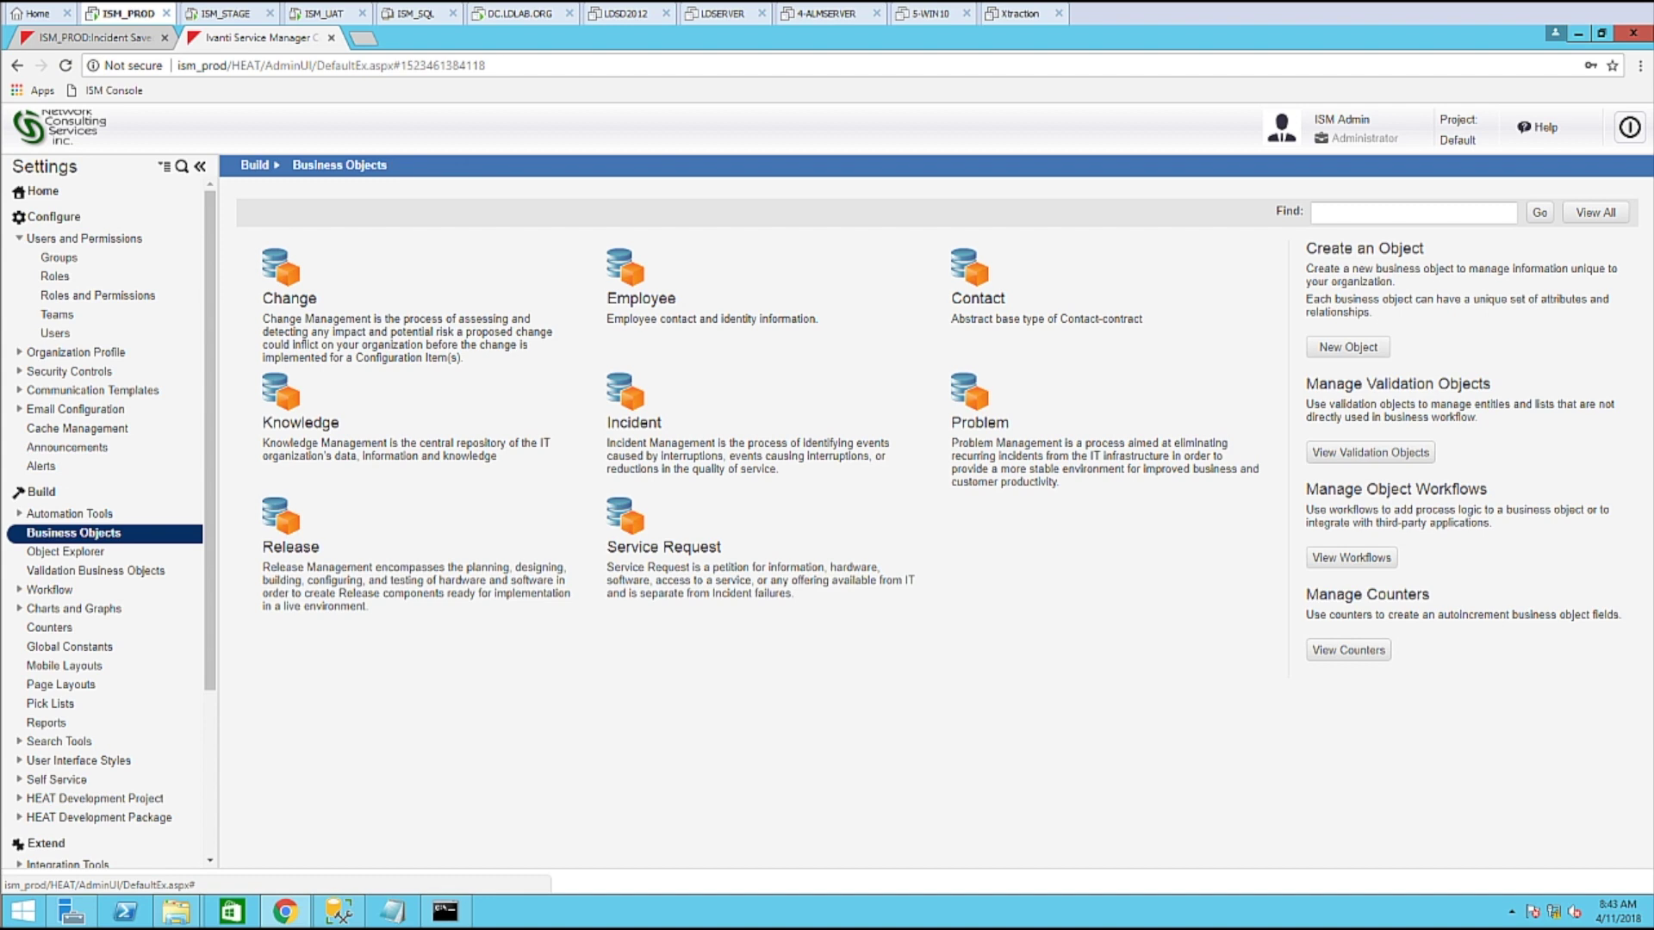
click(648, 301)
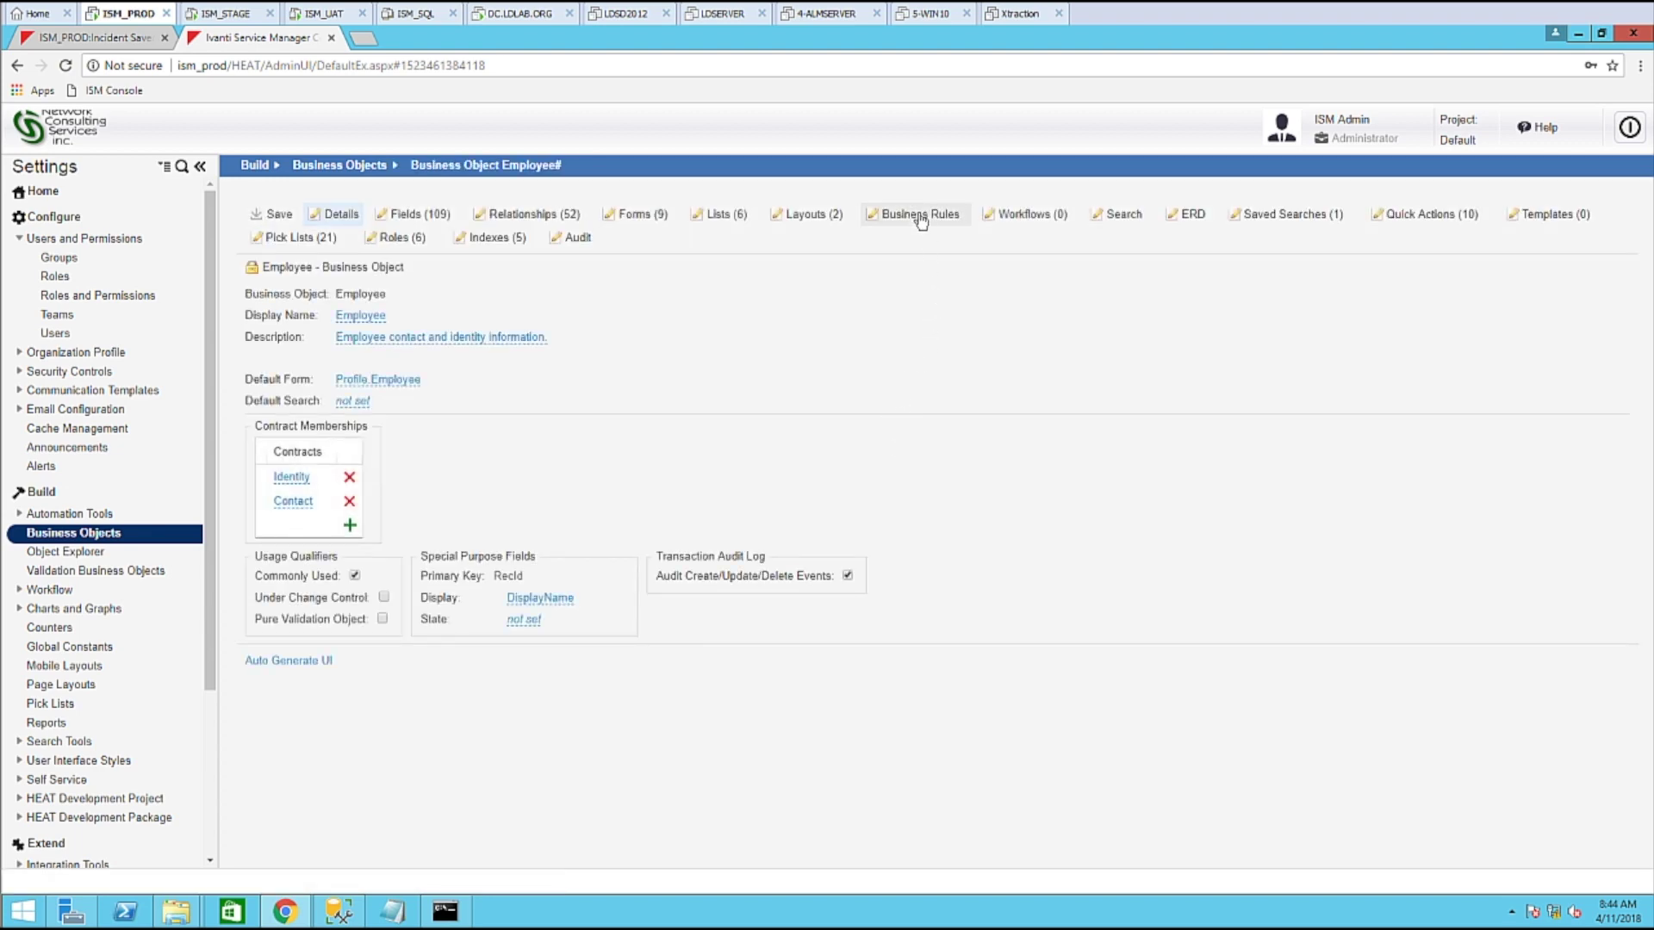
click(921, 221)
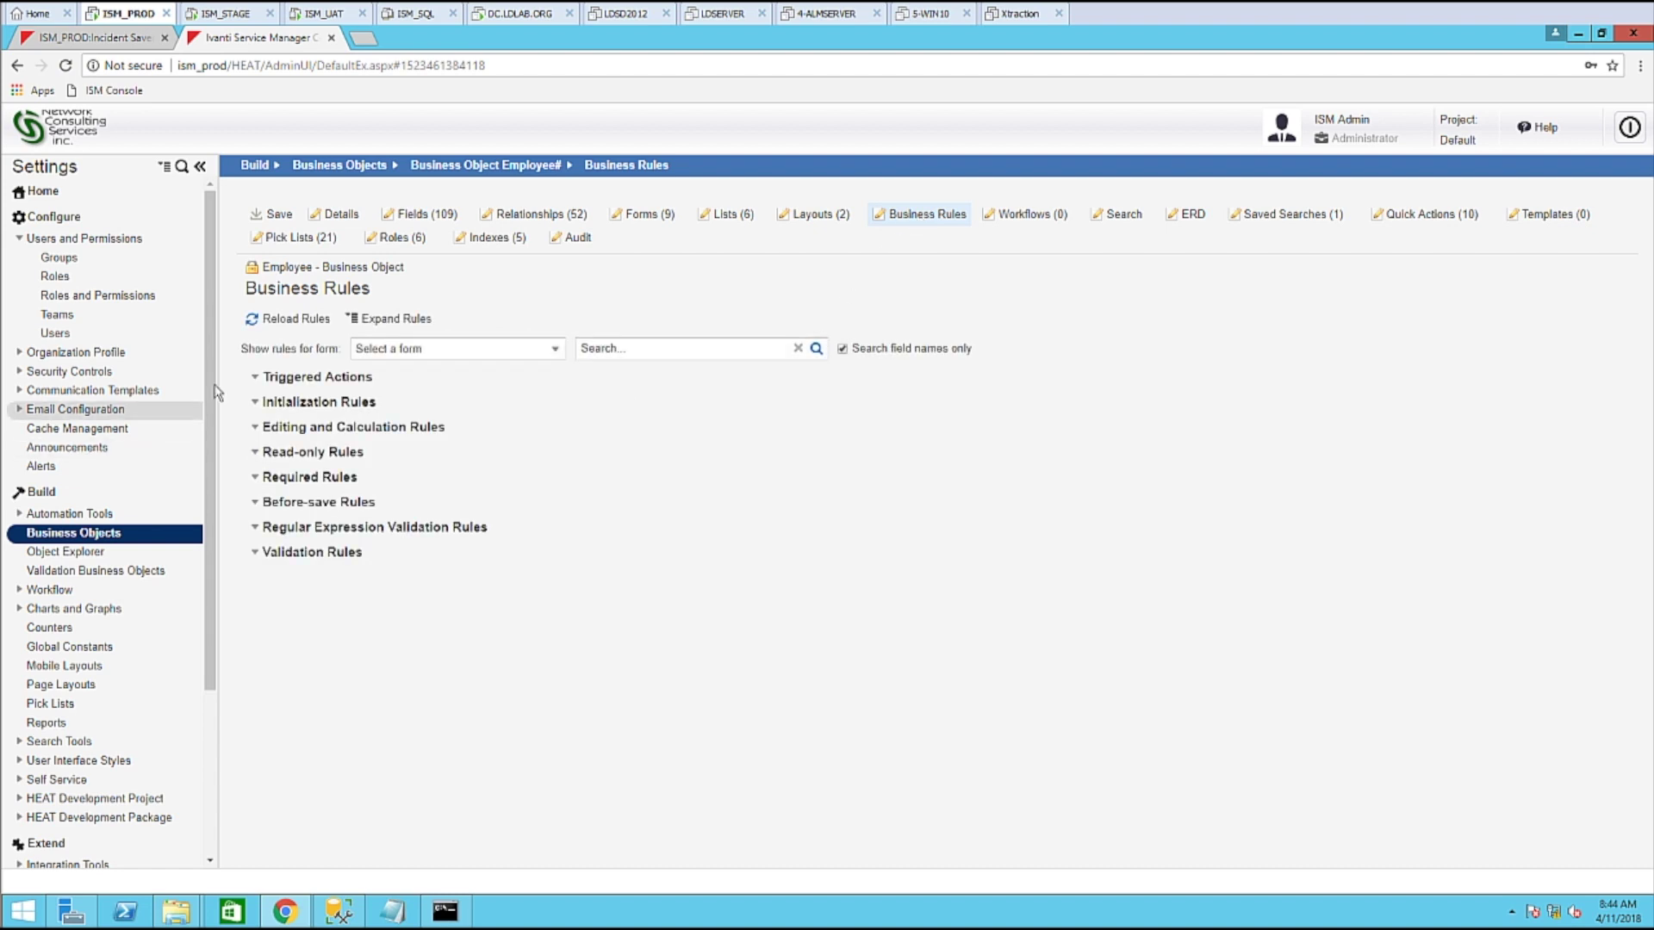
click(256, 376)
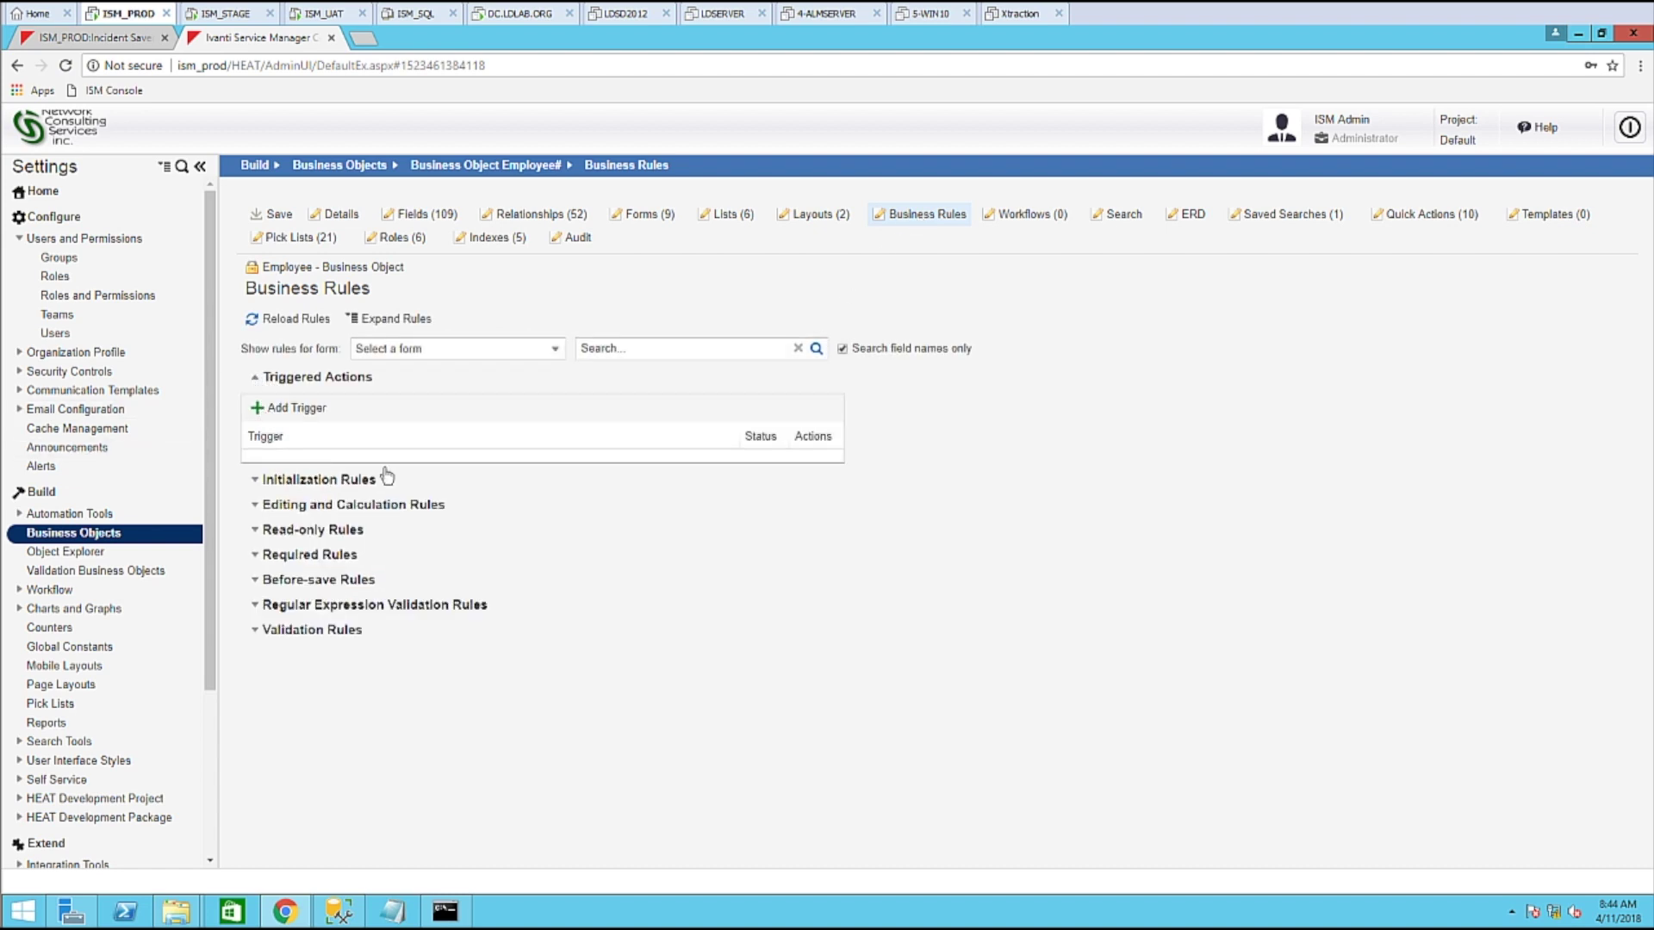
click(308, 412)
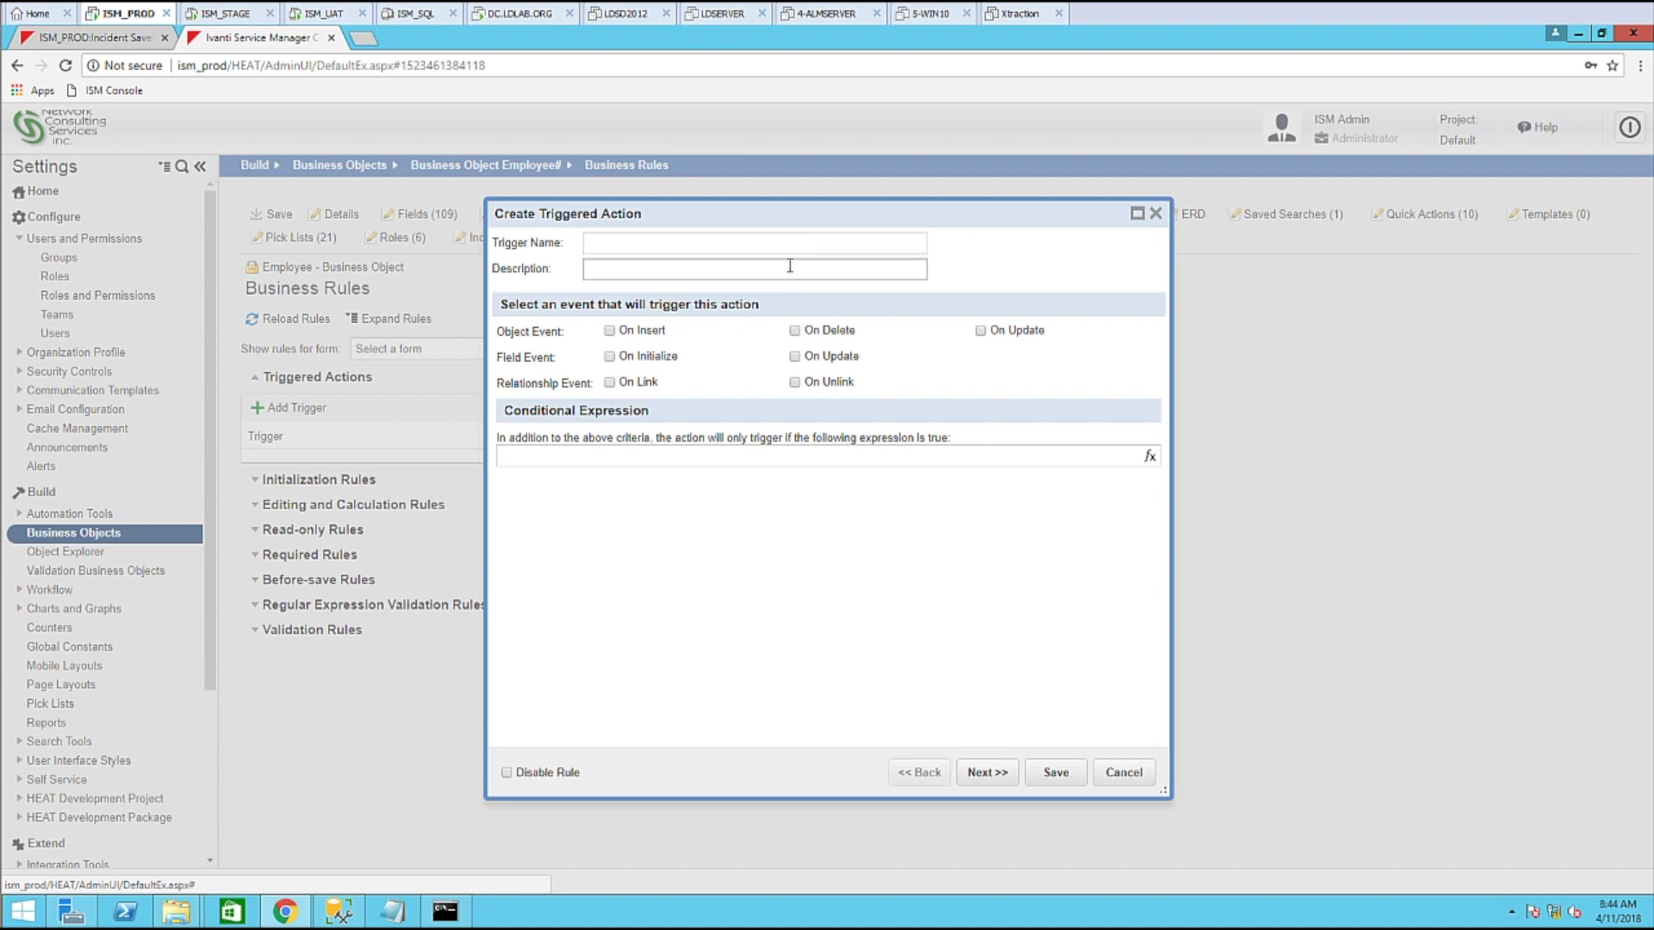
click(759, 246)
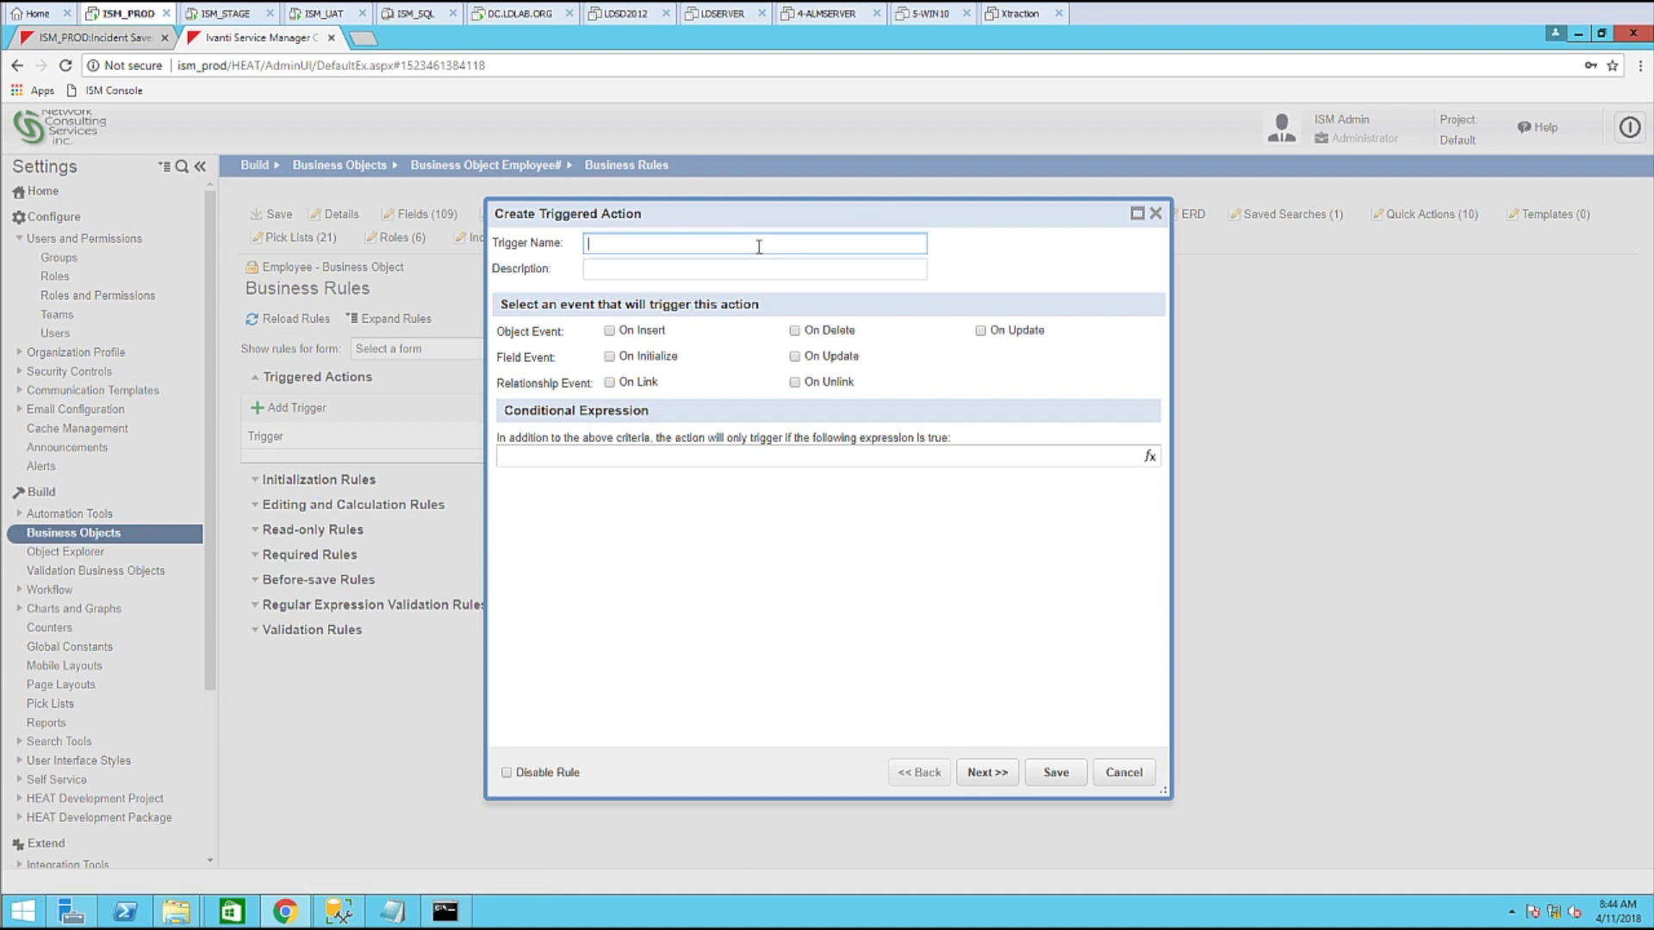
Name the trigger 'Link Server Management Team' and fire it on initialize or update of MemberOf.
text(Link Server Management Team)
click(609, 357)
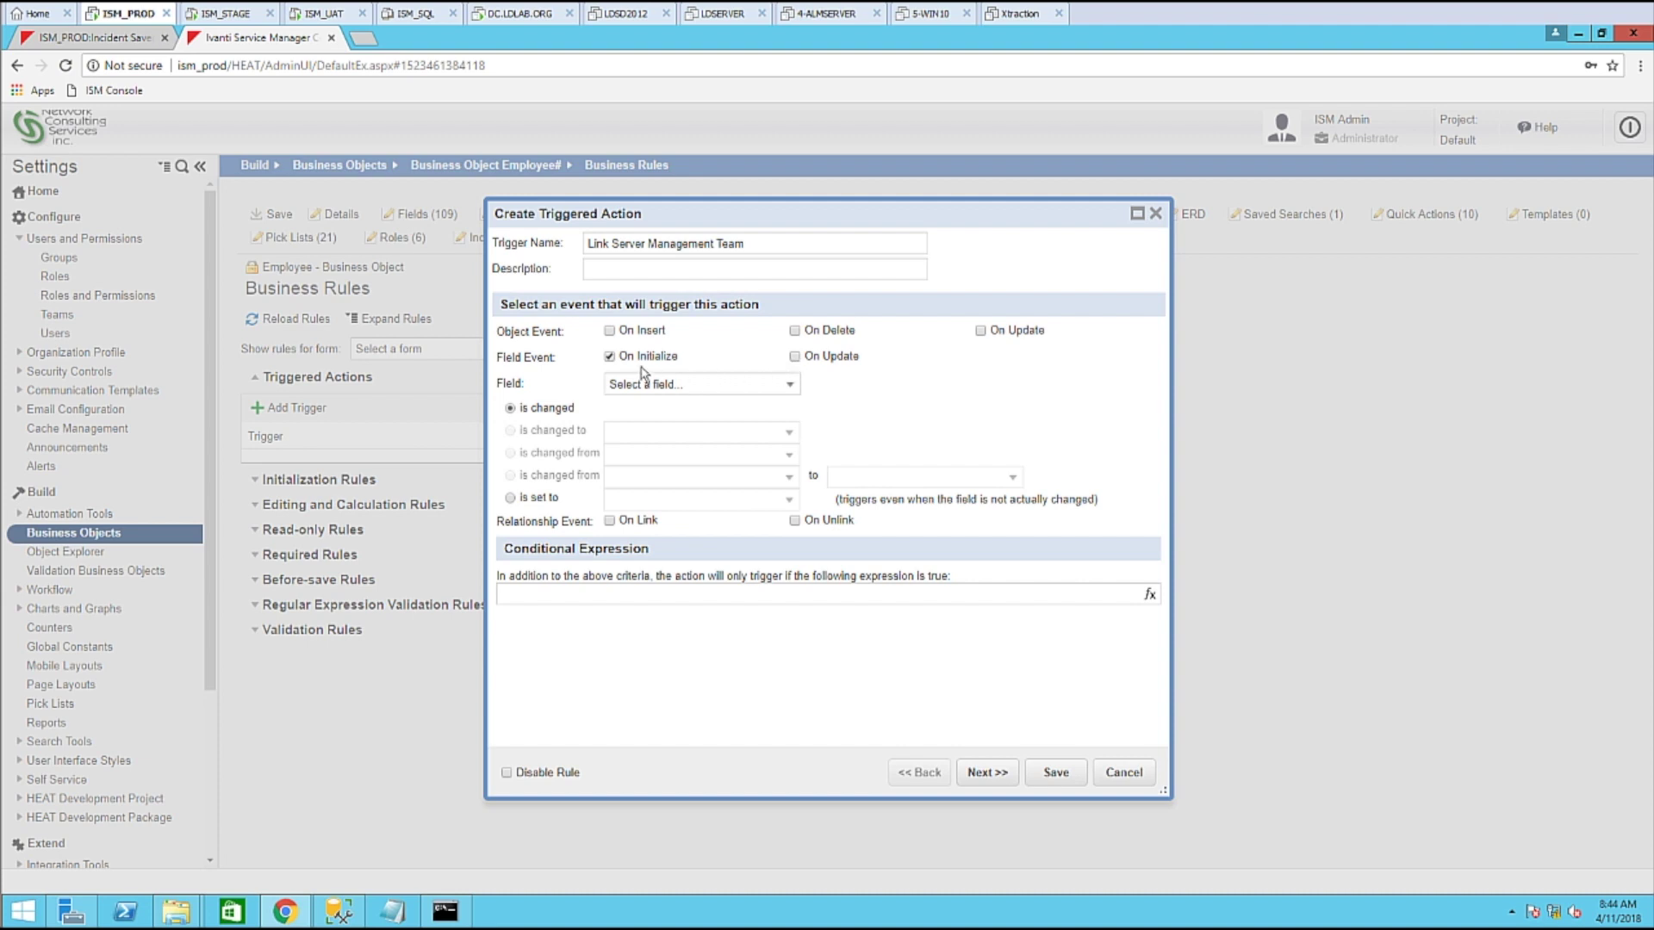
click(791, 386)
drag(794, 425, 807, 556)
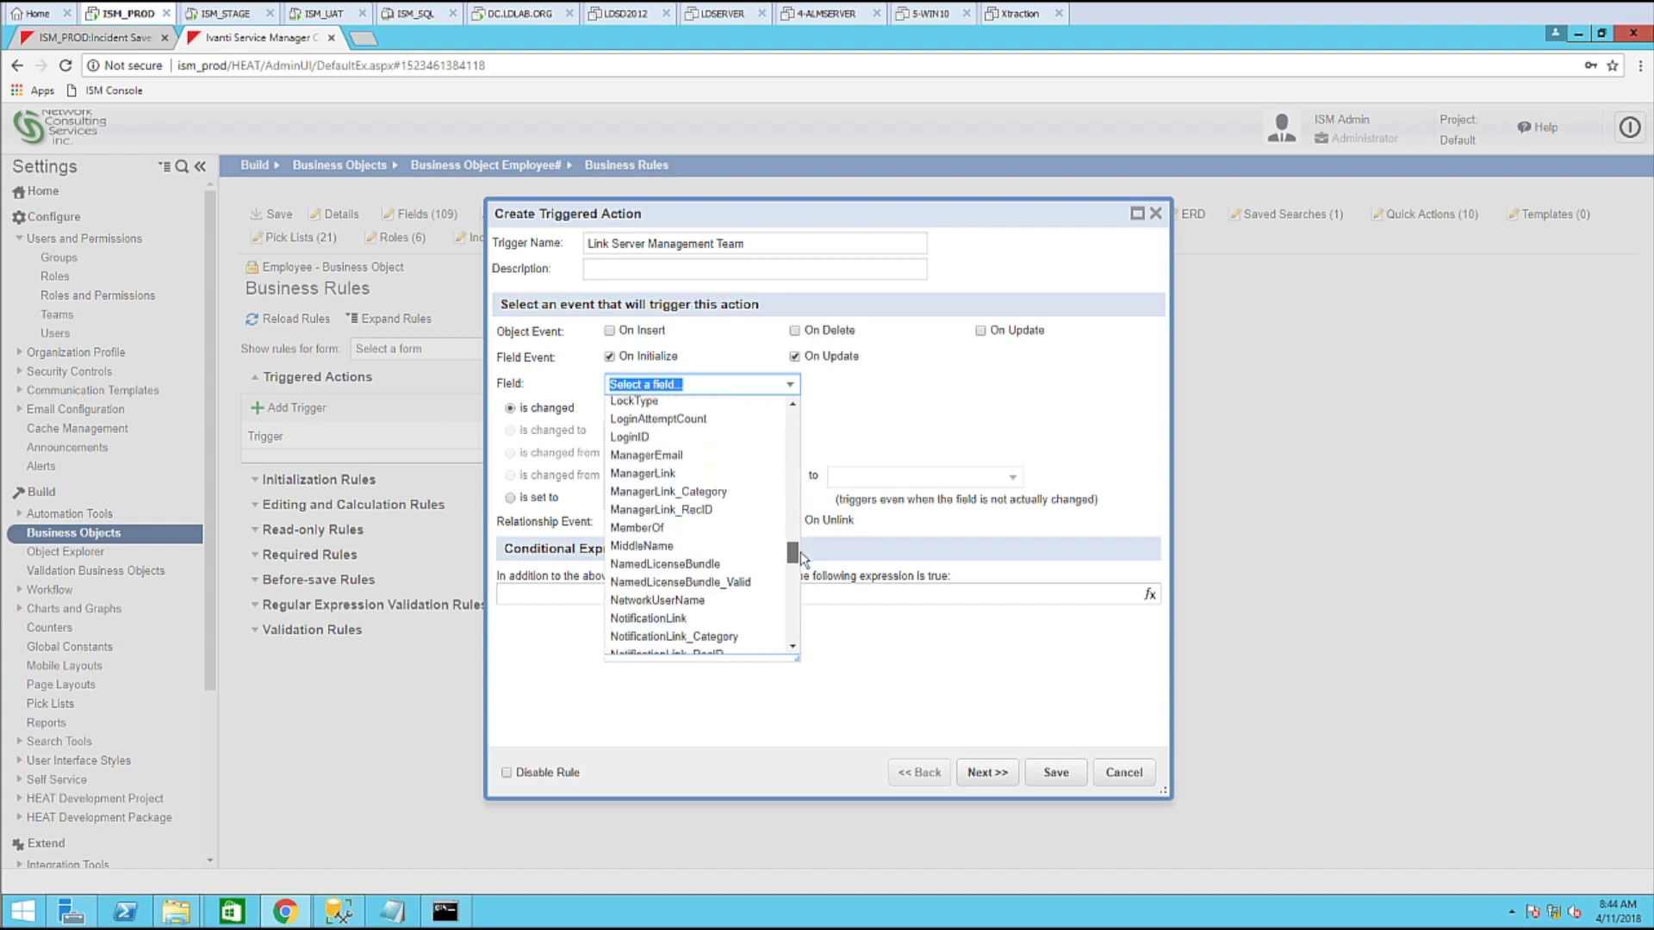
click(657, 531)
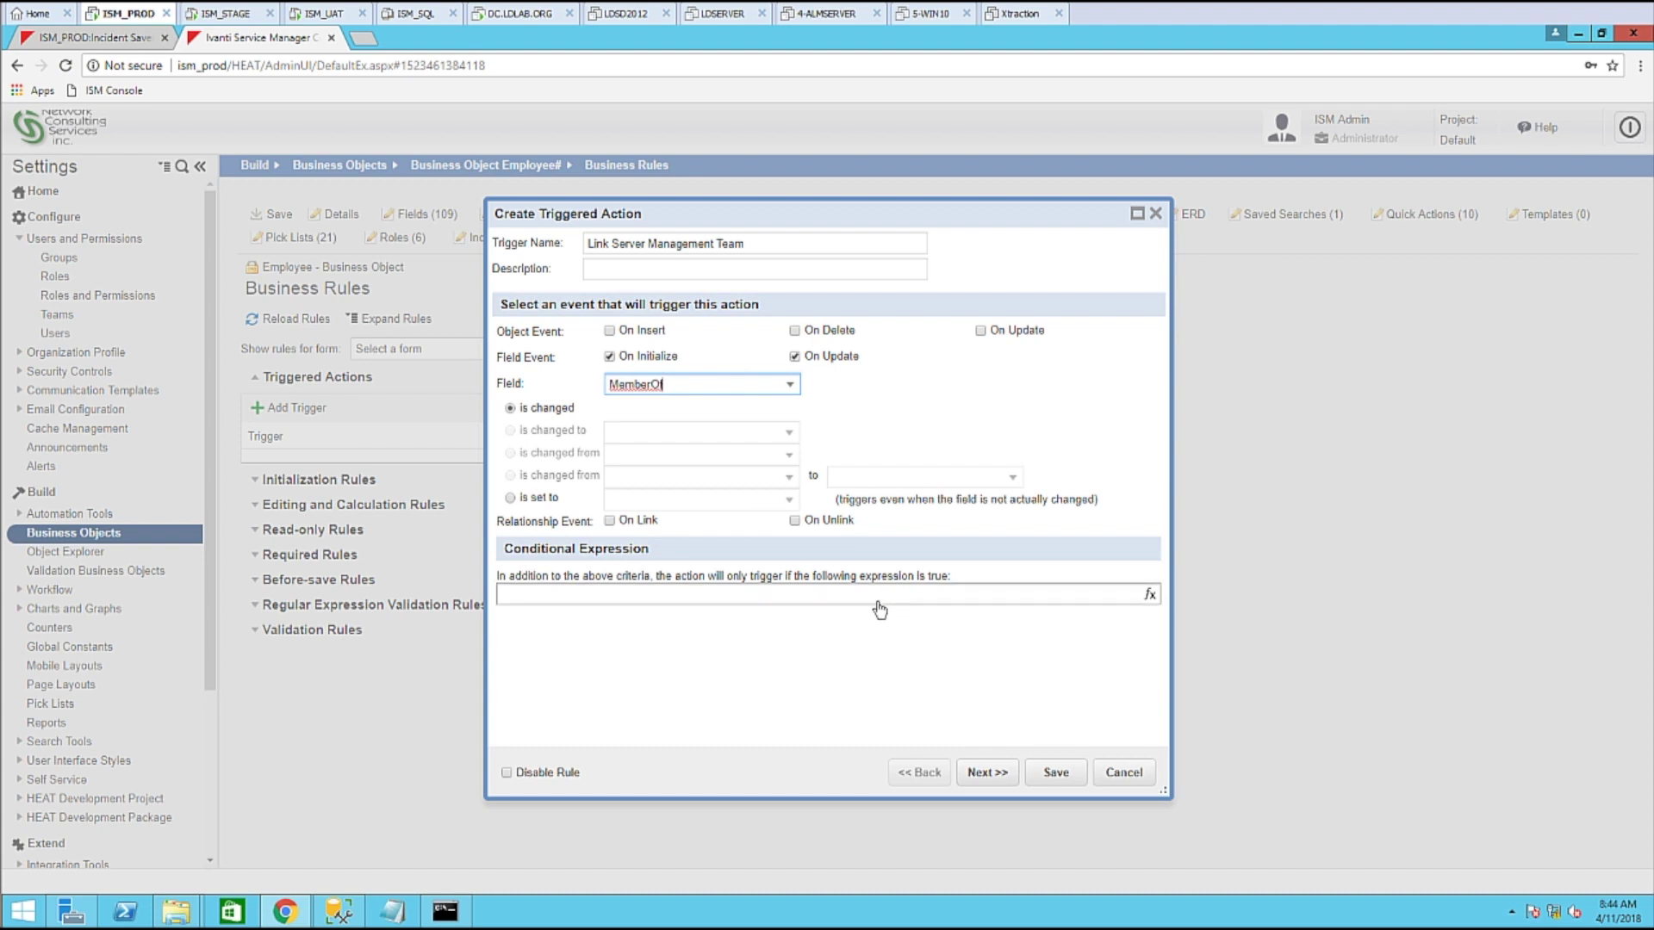
drag(910, 218, 867, 193)
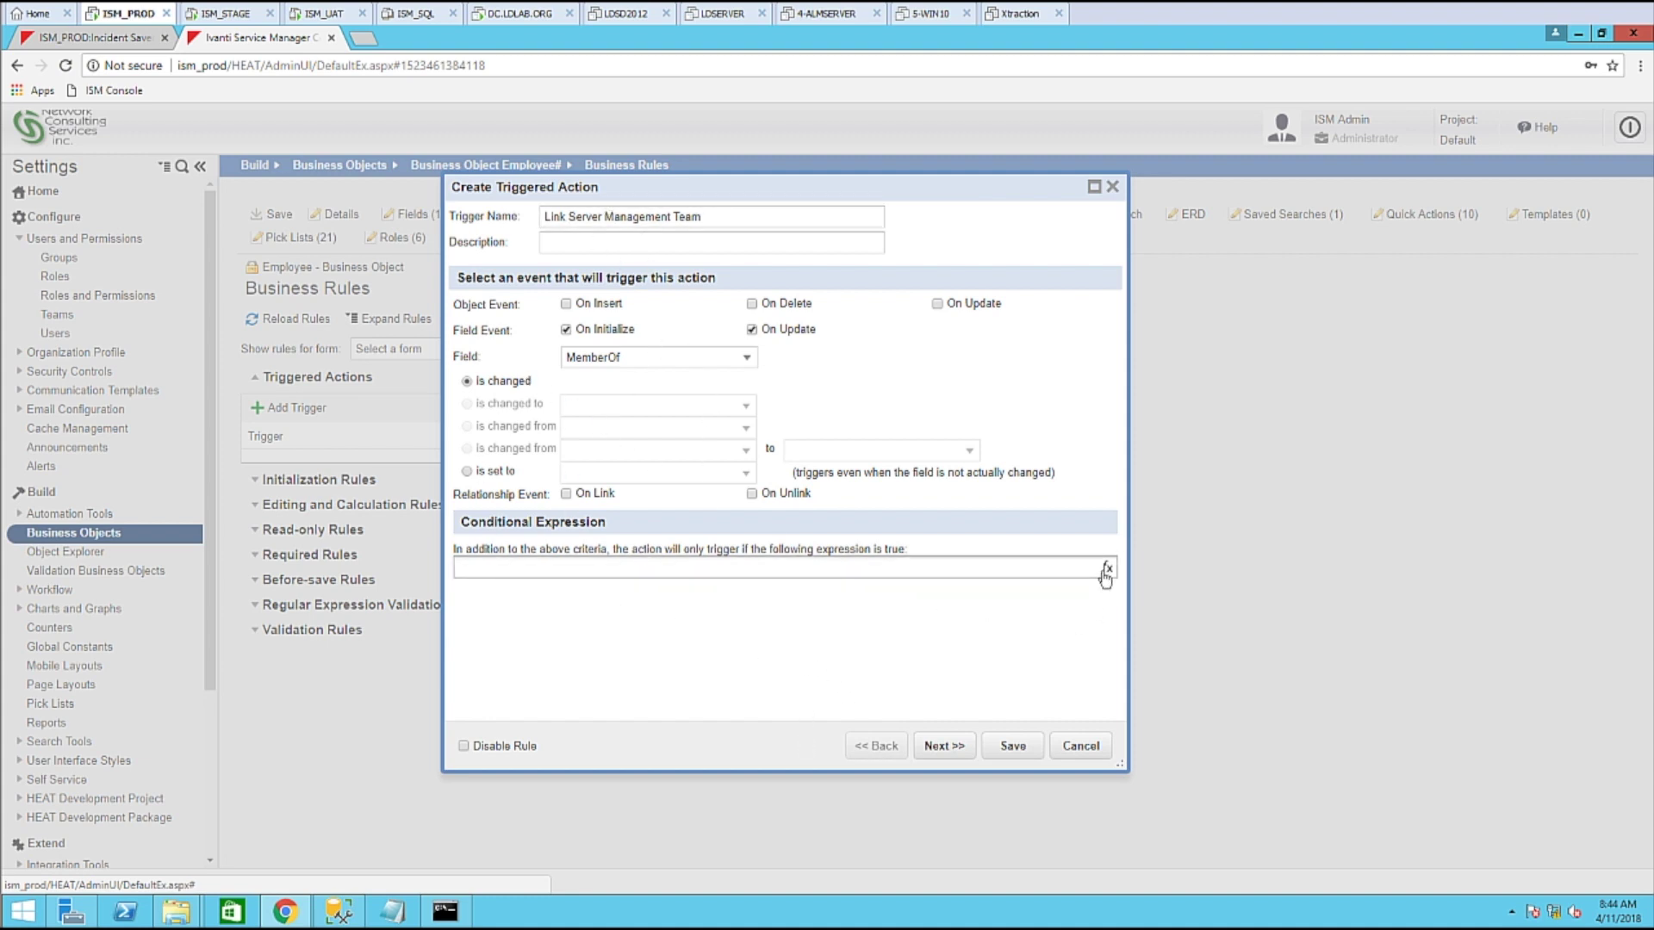
click(1106, 570)
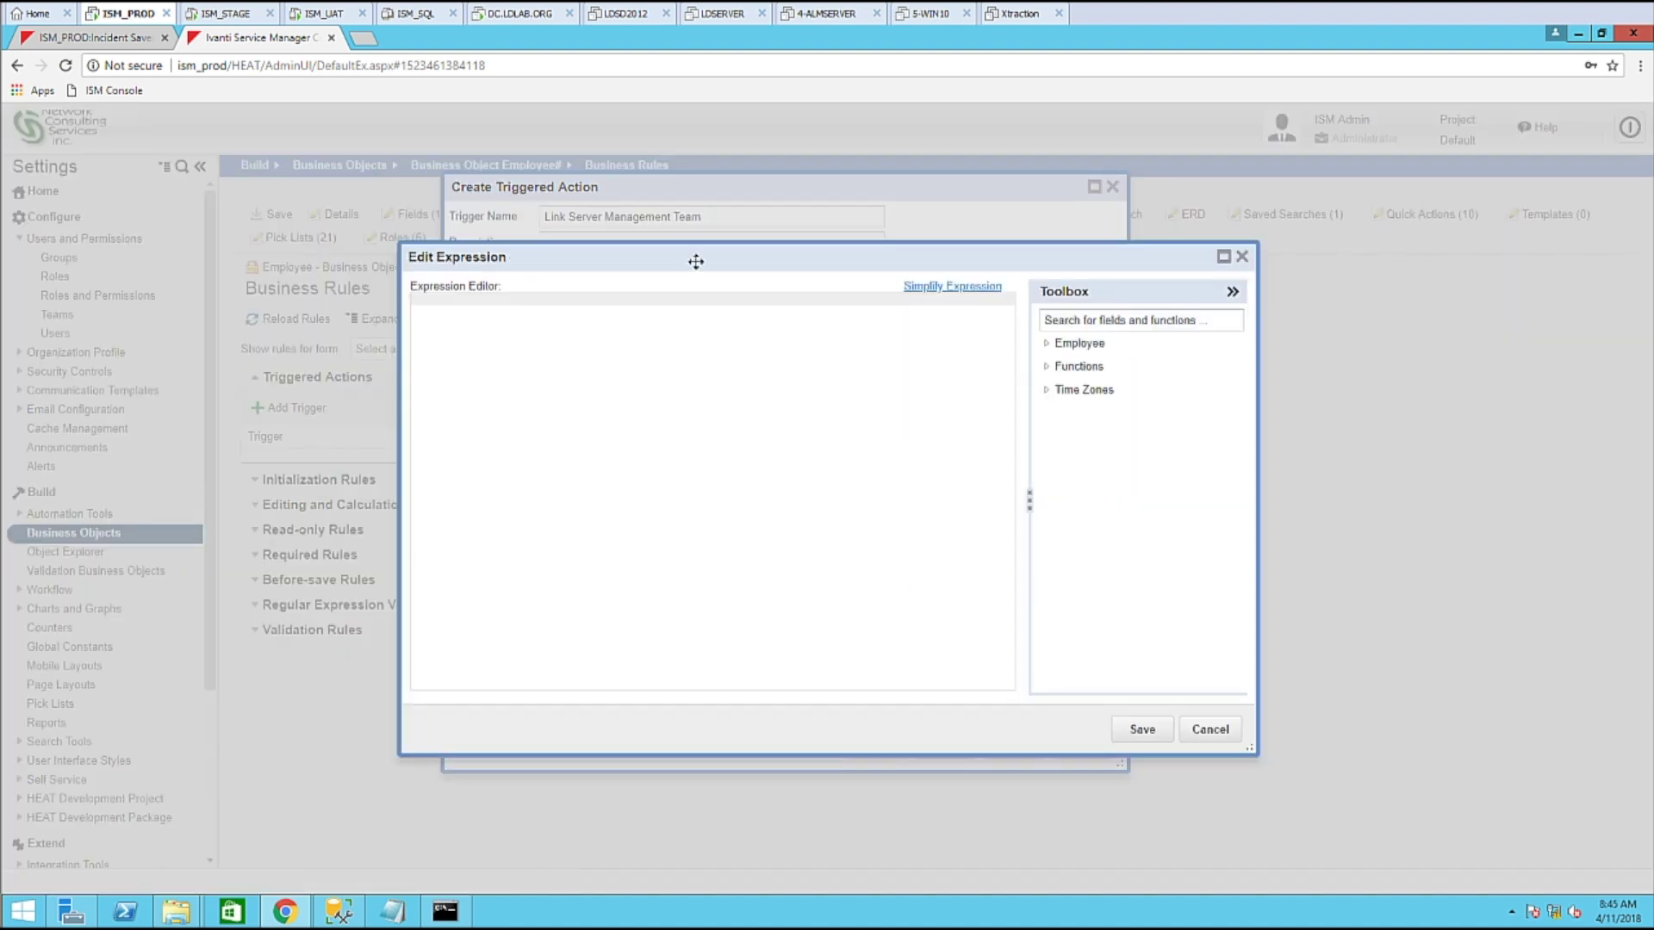
Enter the condition $(!IsNull(Find(MemberOf, "Server Management", 1))) and save it to the trigger.
drag(696, 261, 679, 226)
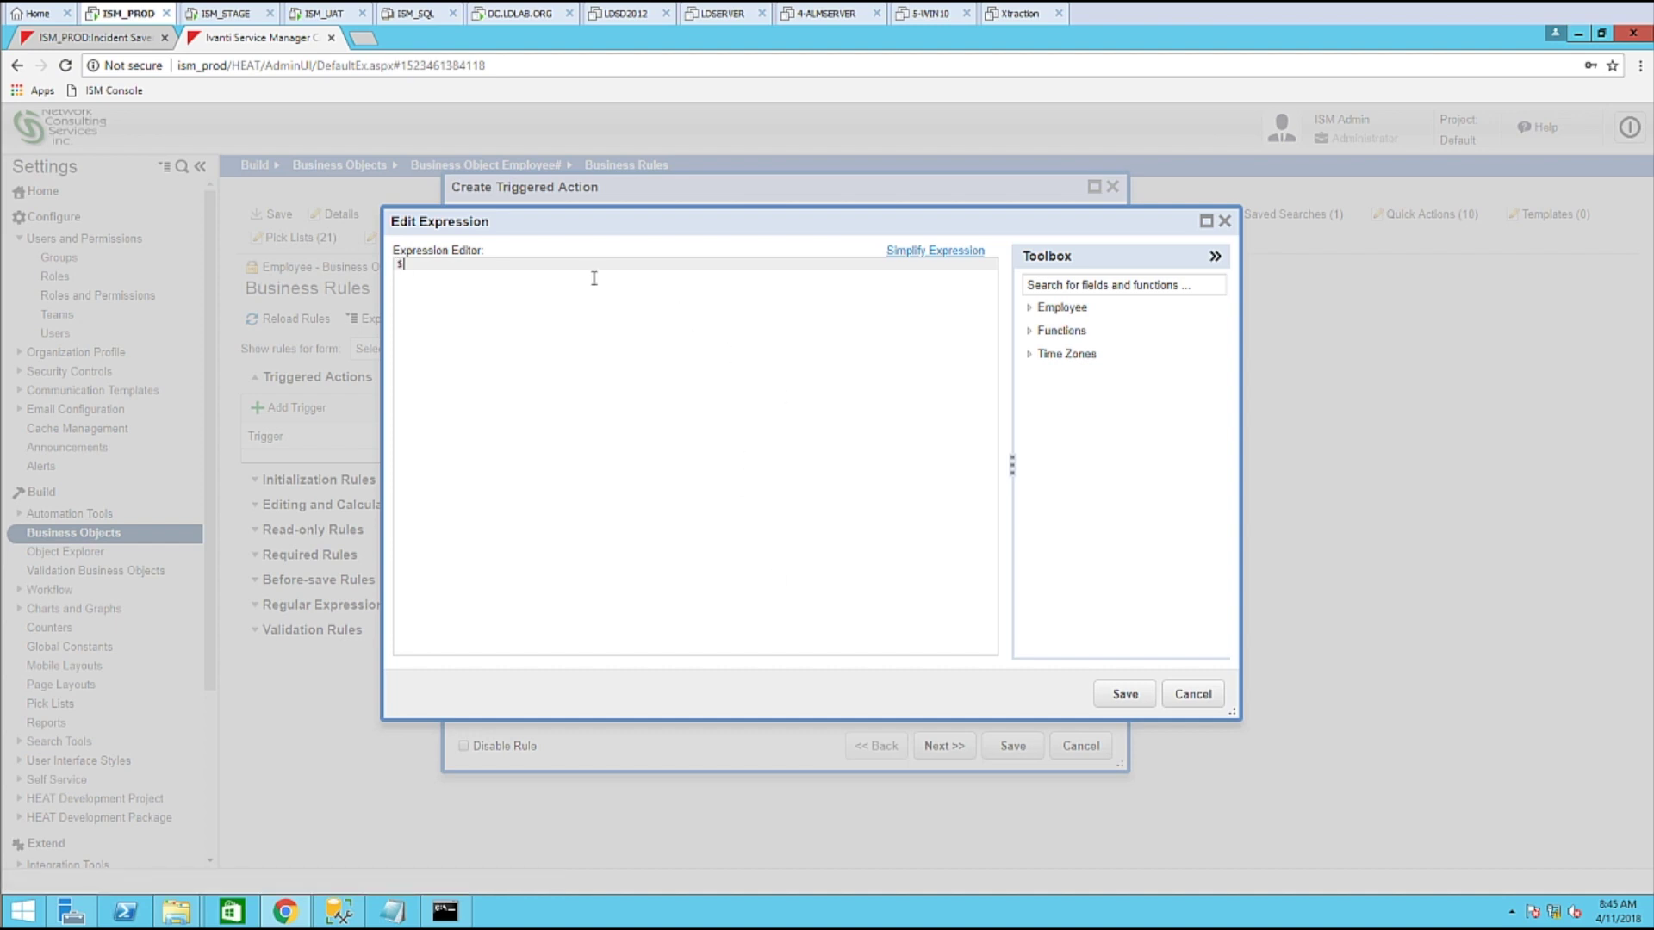
text(Is)
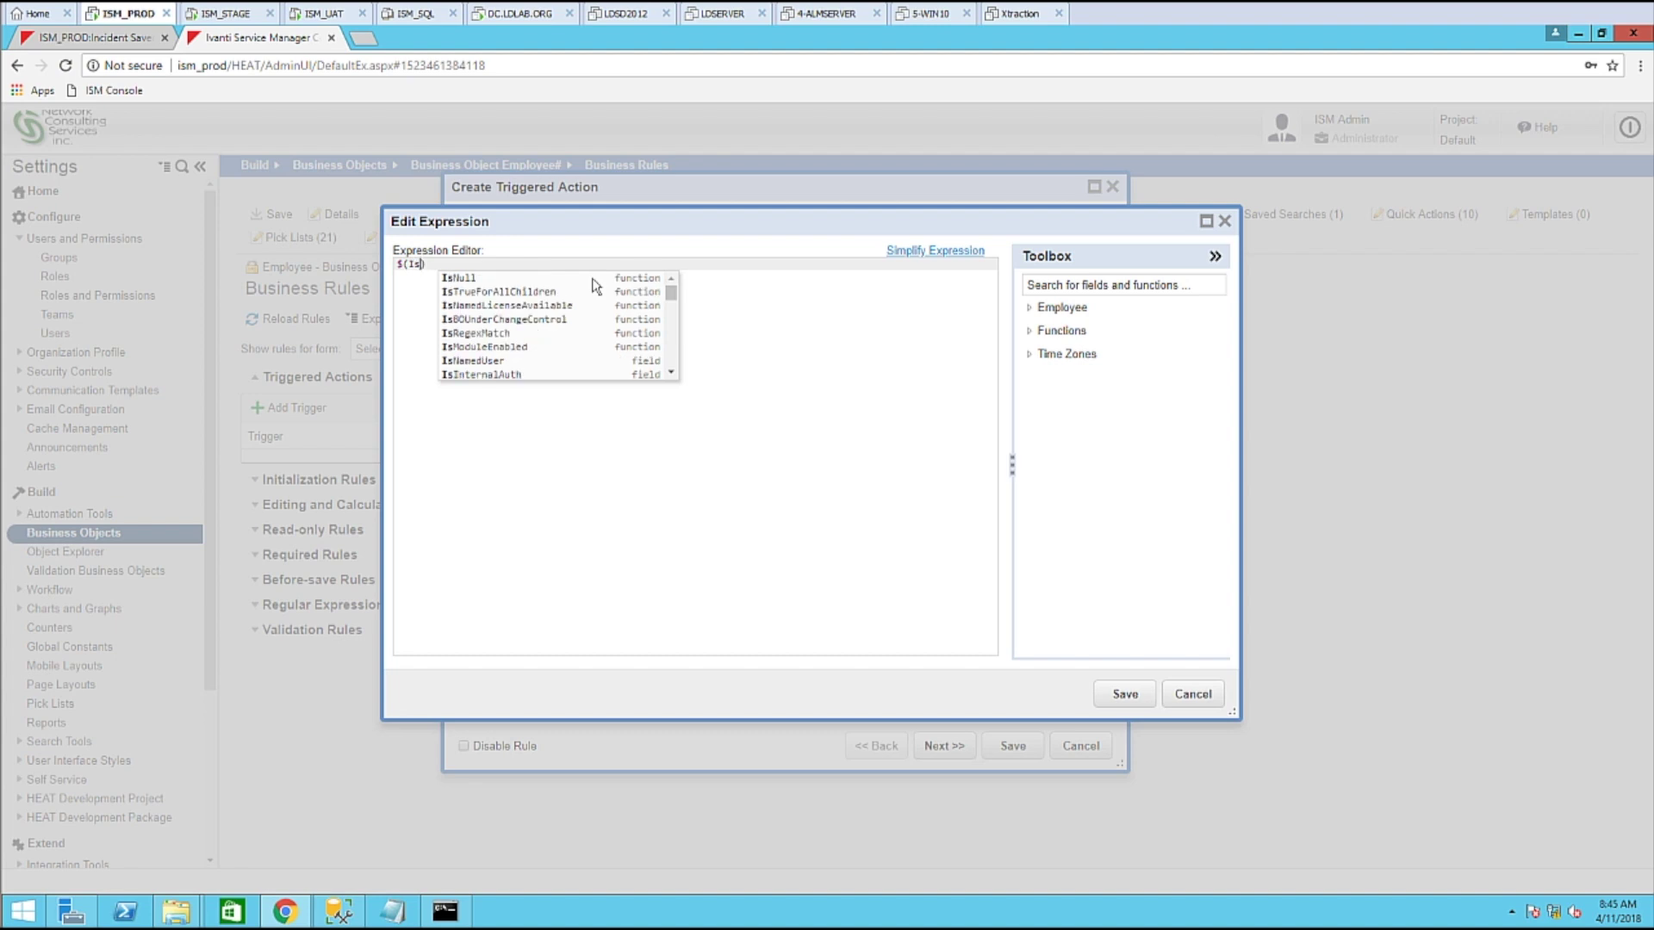
click(593, 279)
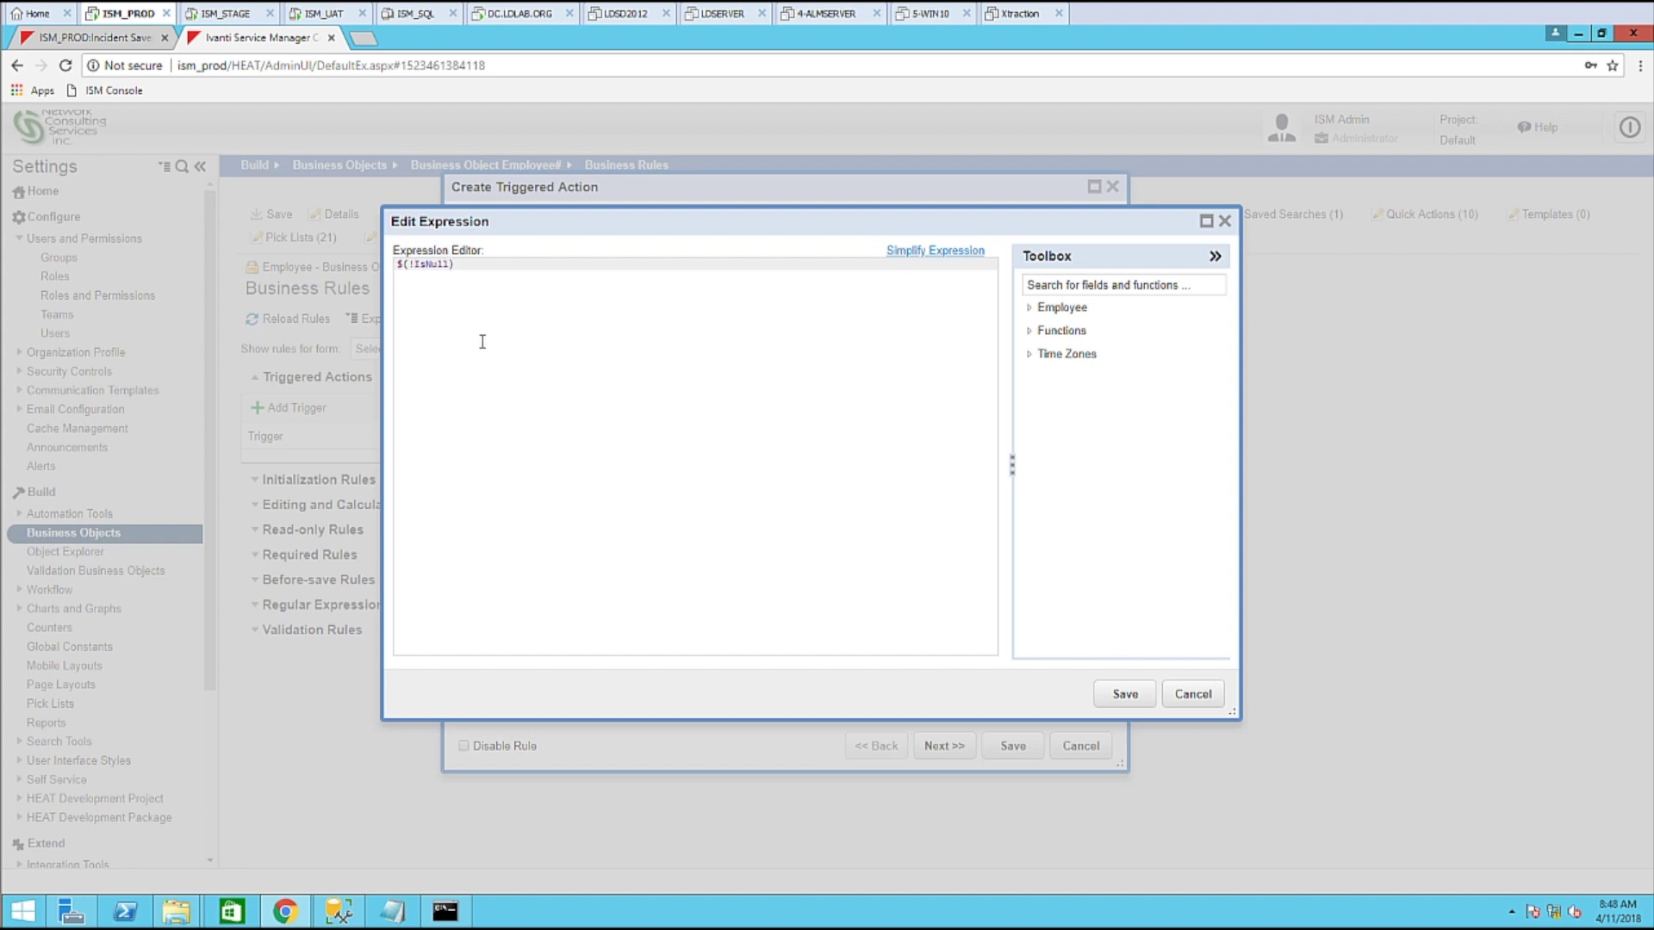
text((Find)
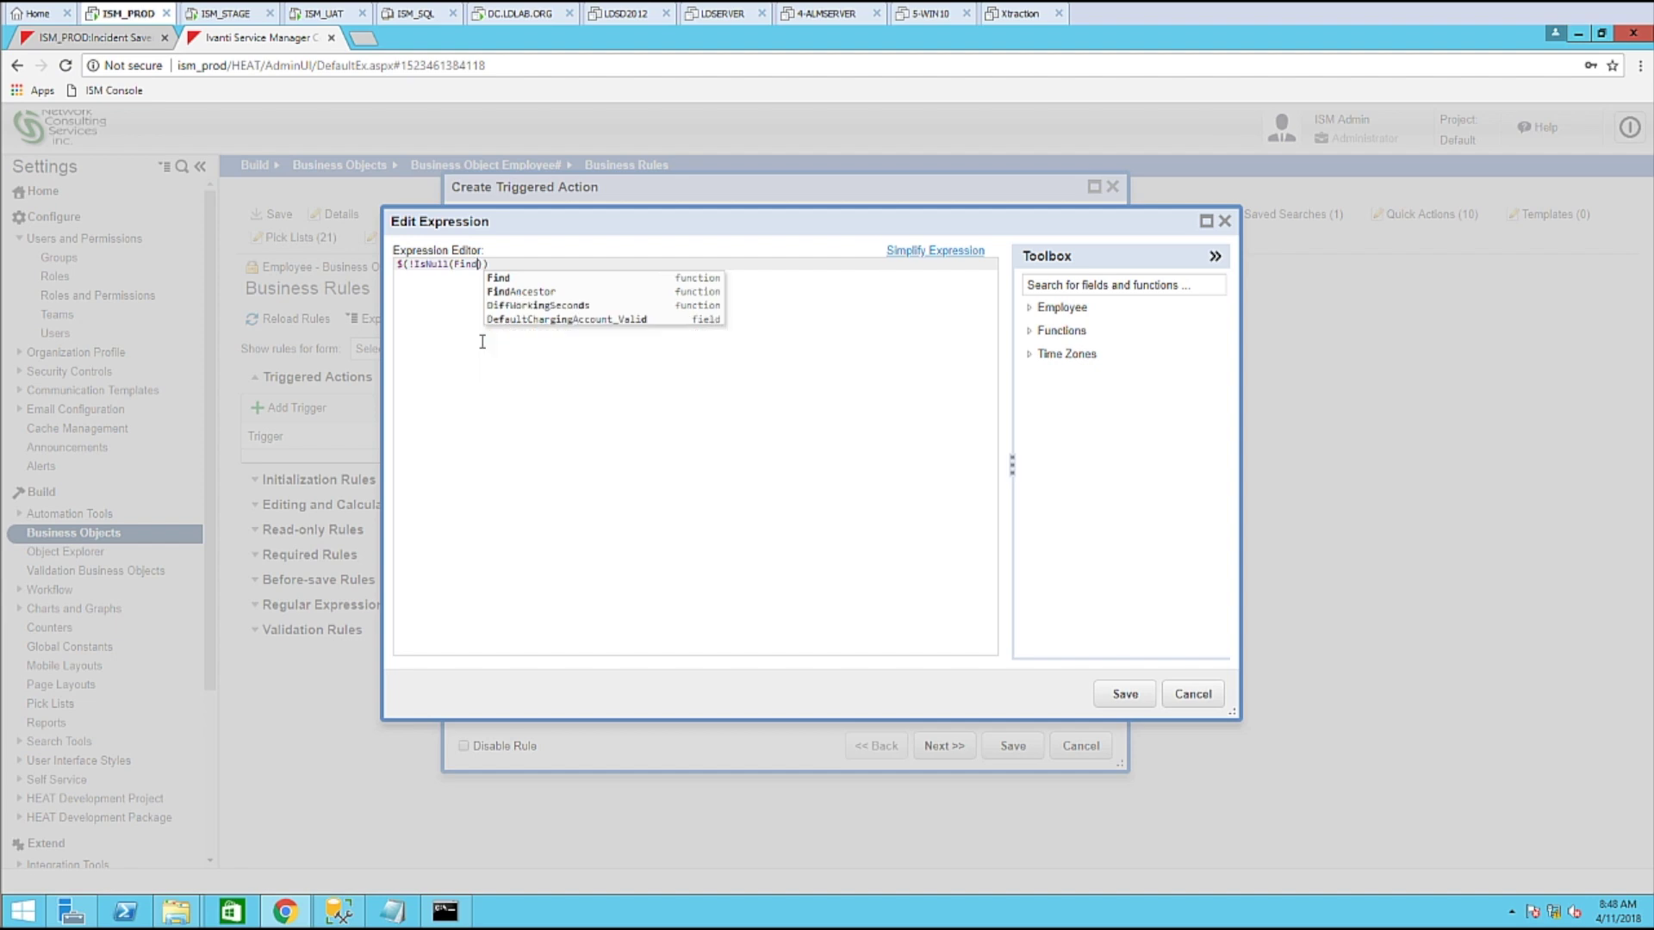
key(Right)
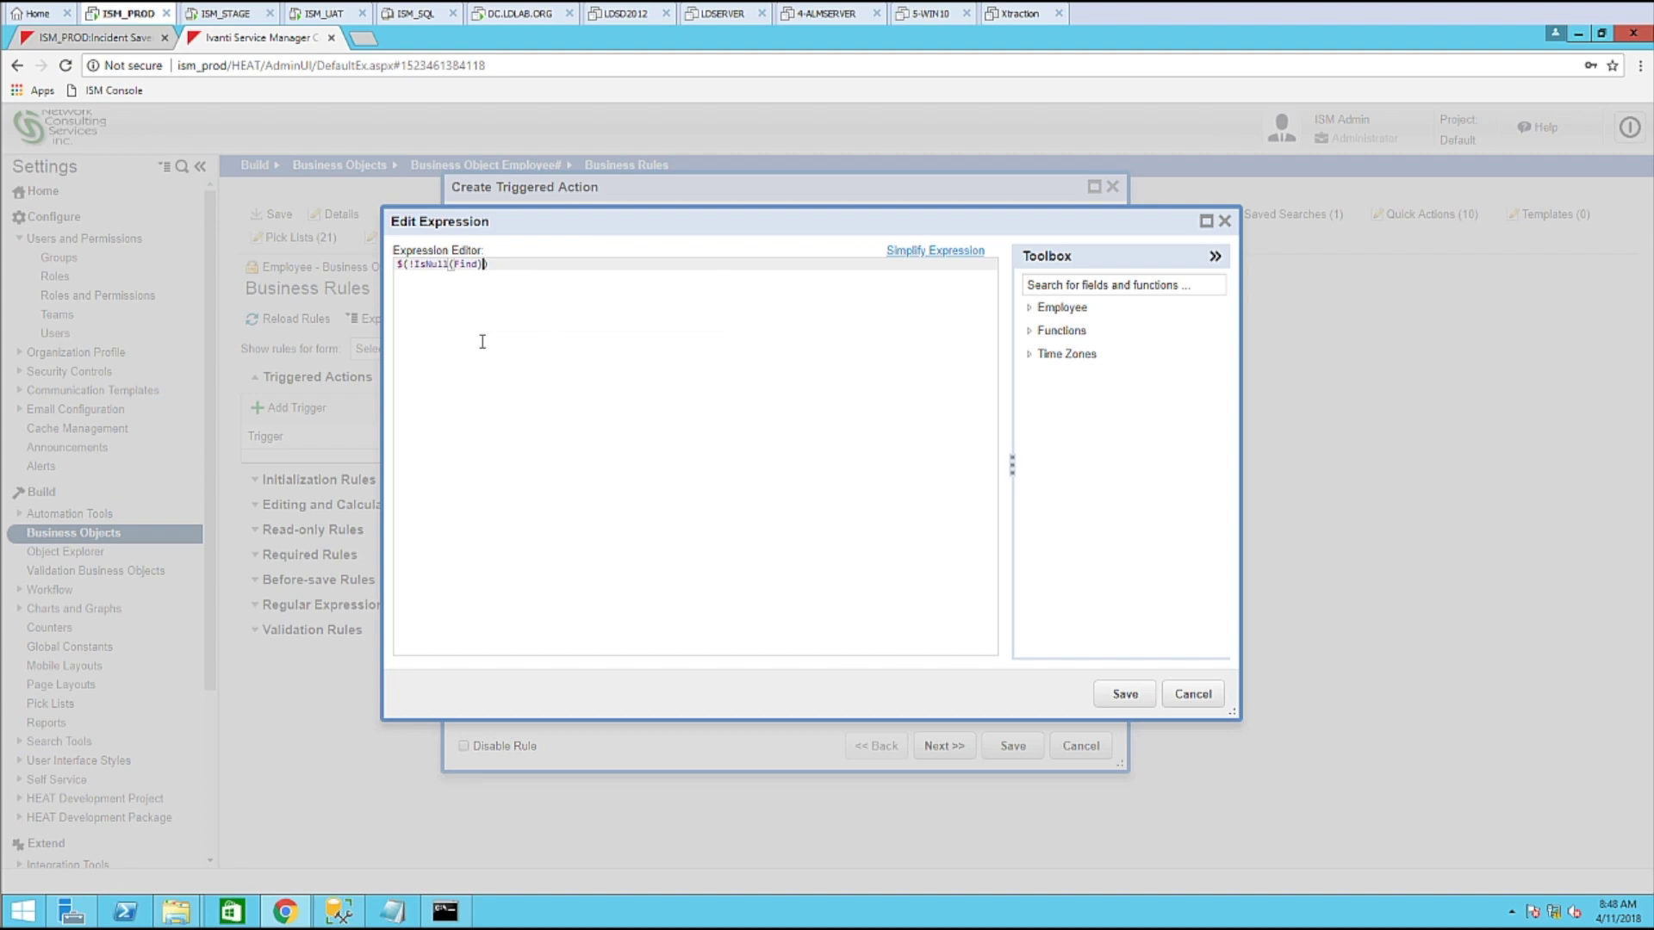
text((Memb)
key(Down)
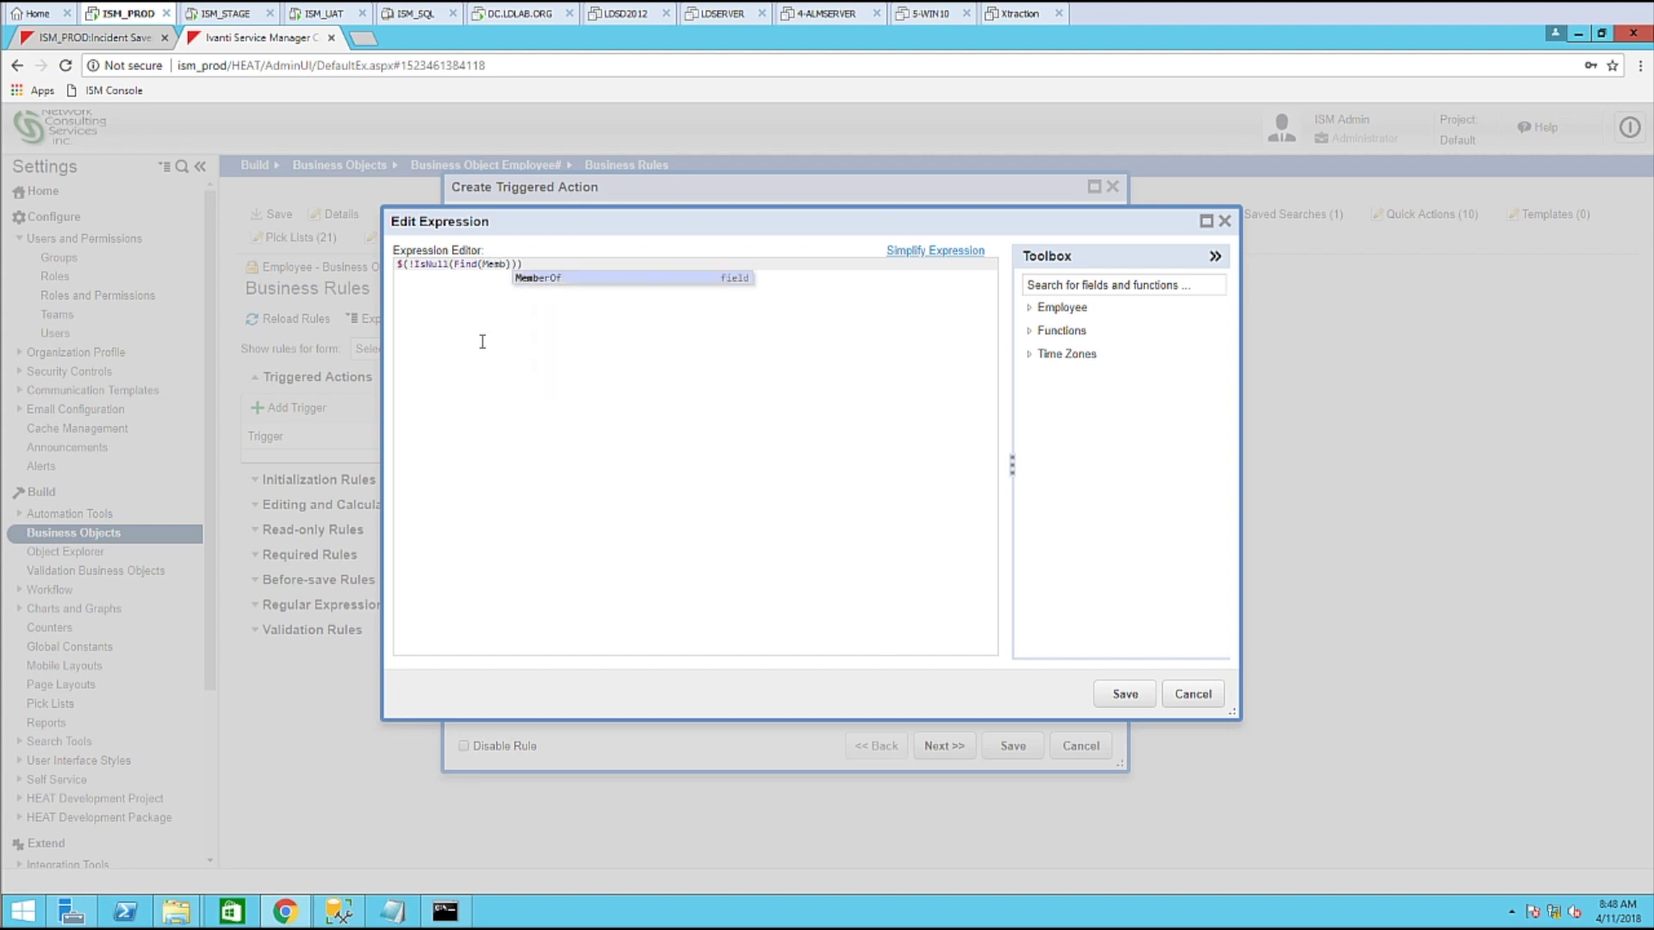
key(Return)
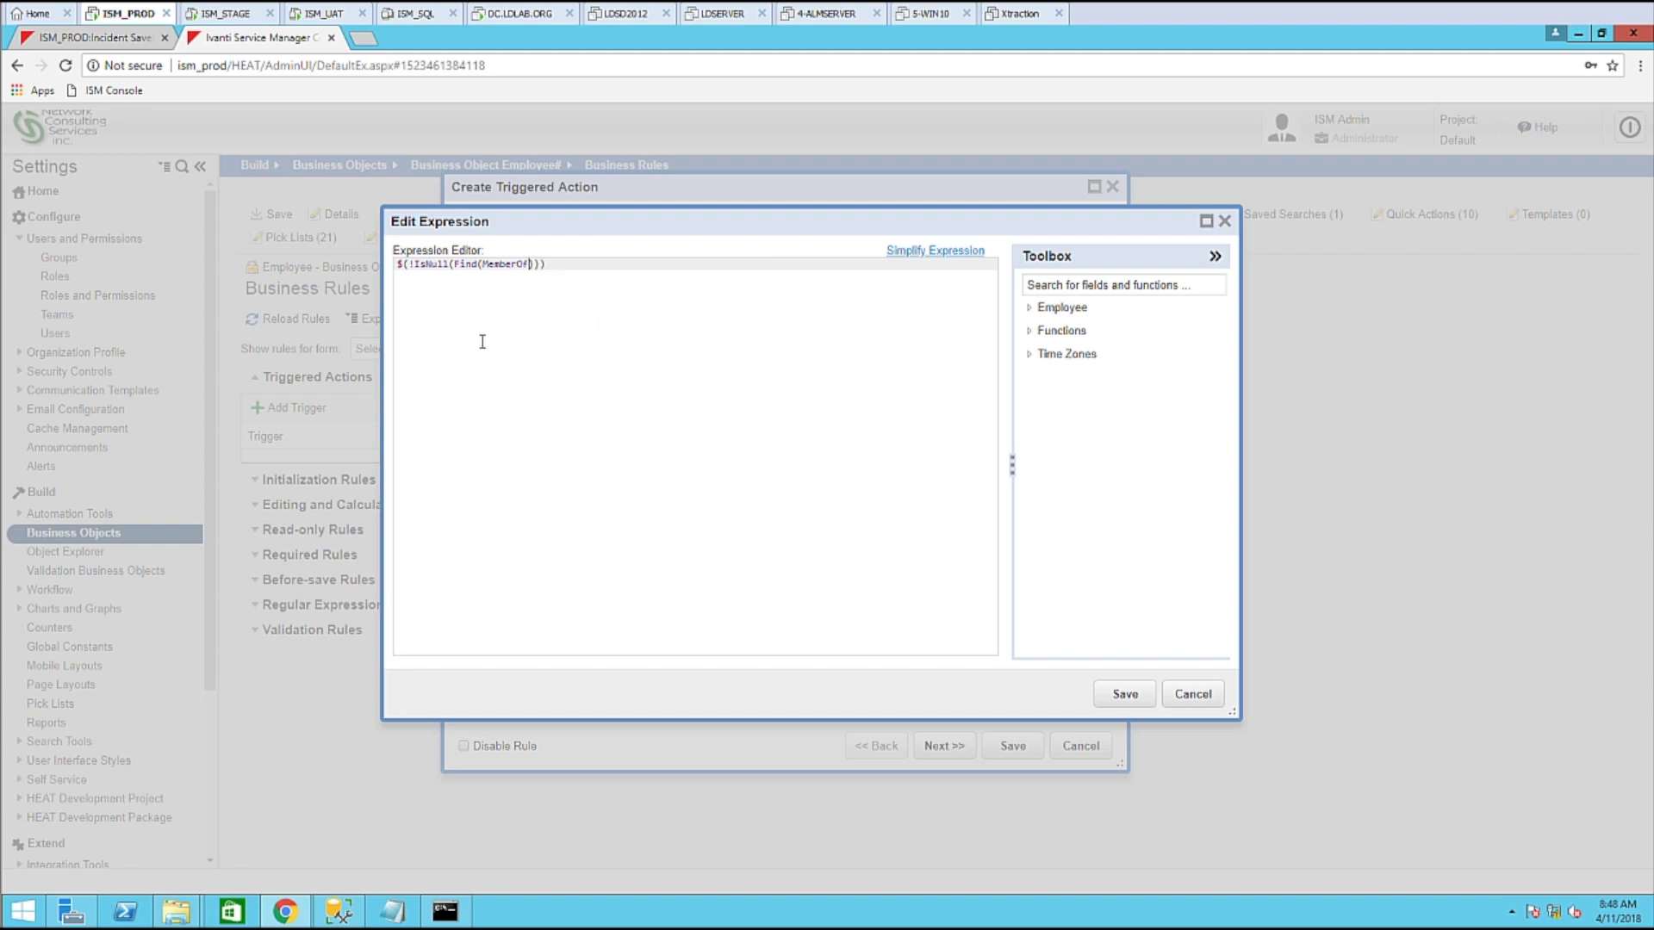
text(, "Serve)
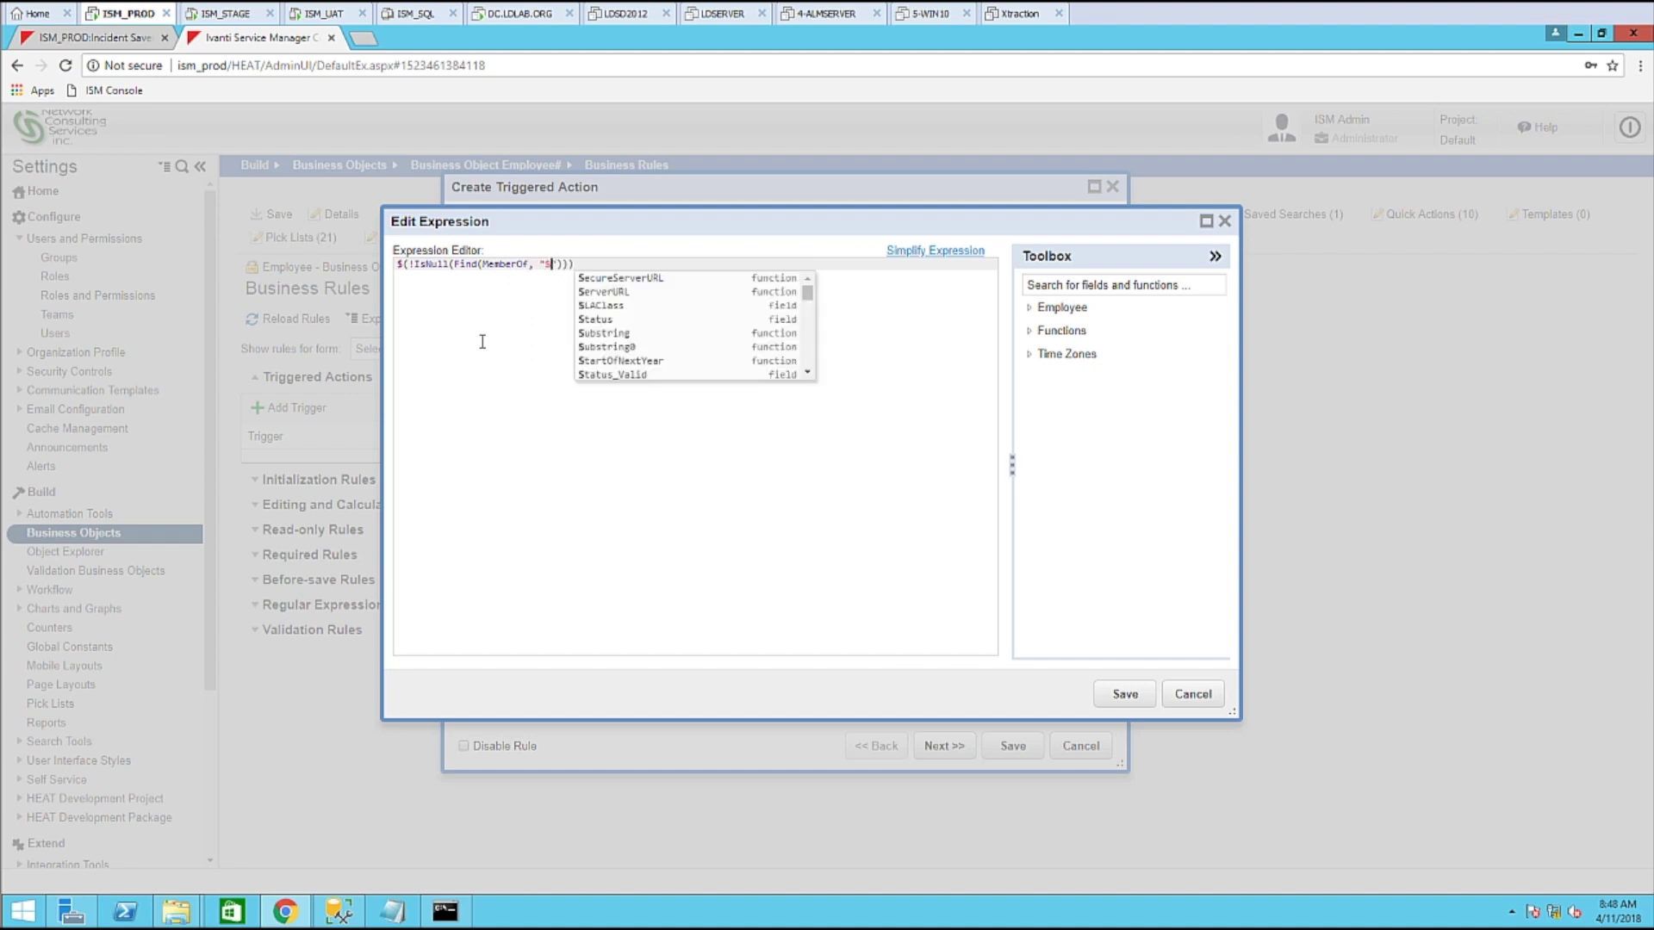
text(r Management")
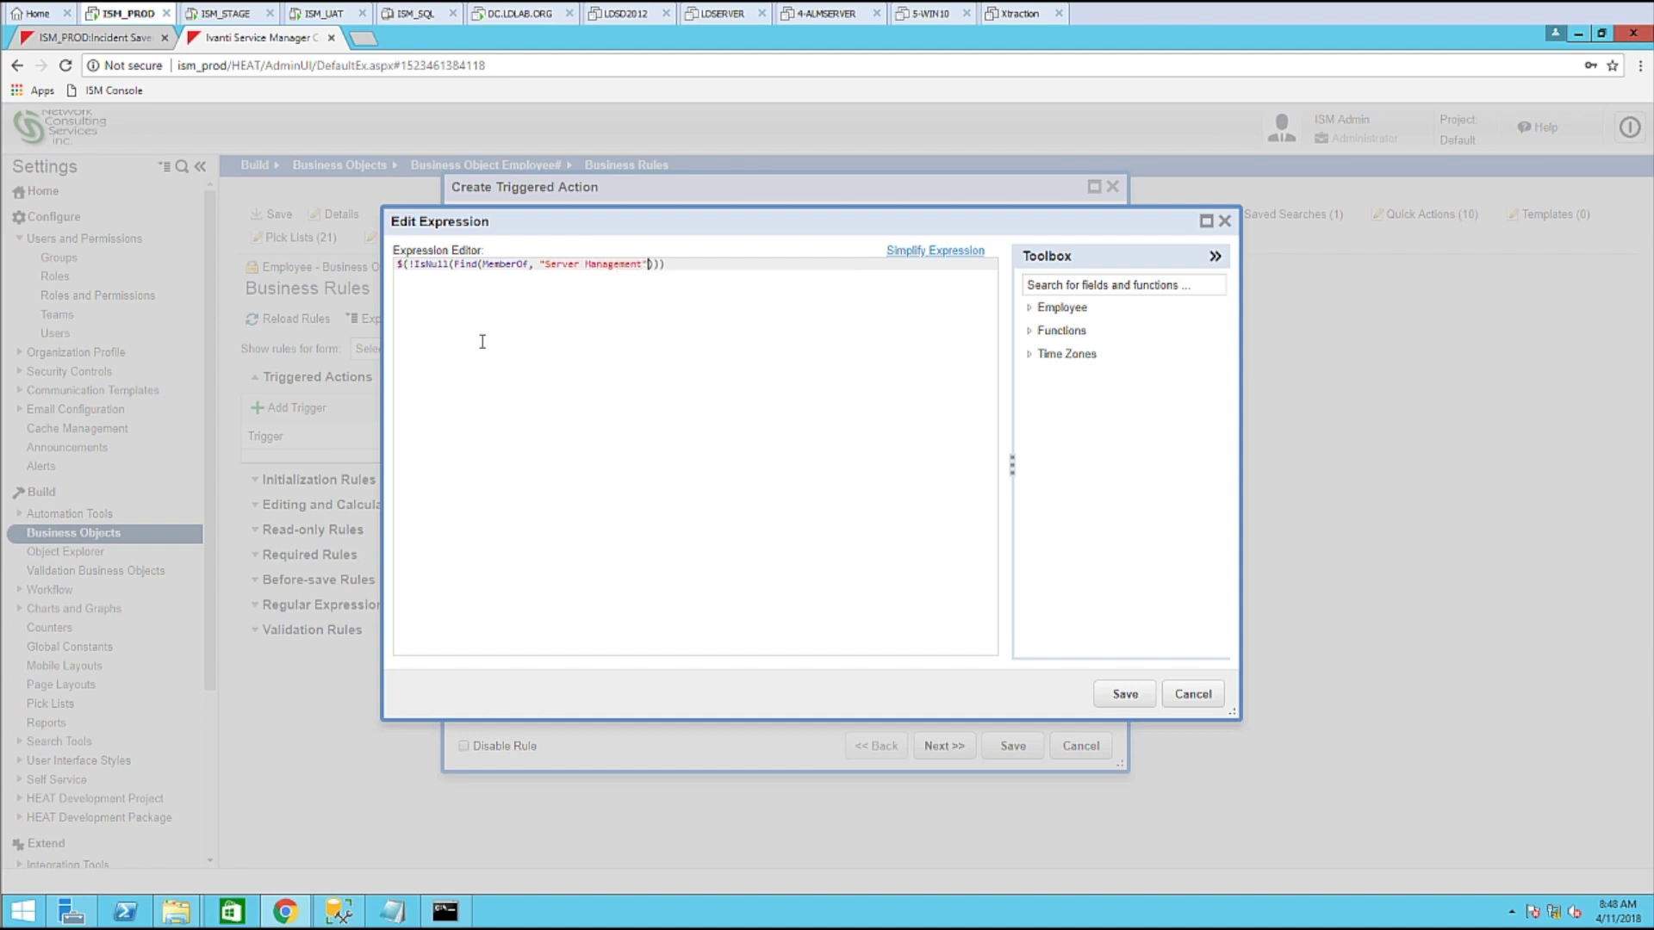
text(, 1)
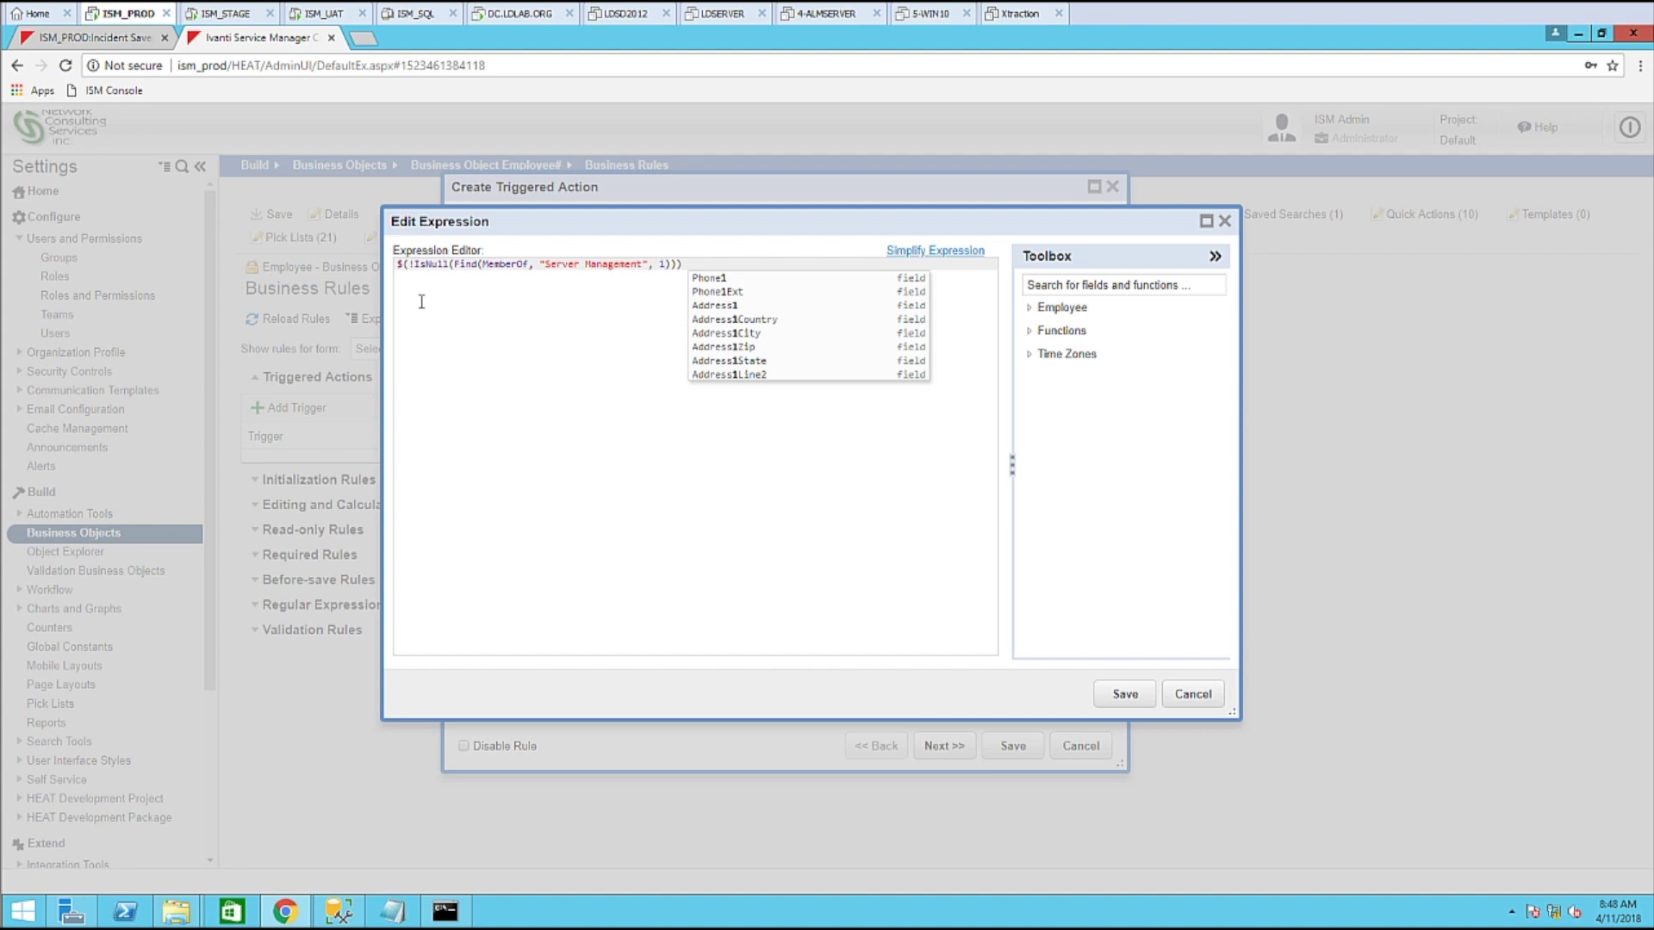
click(591, 447)
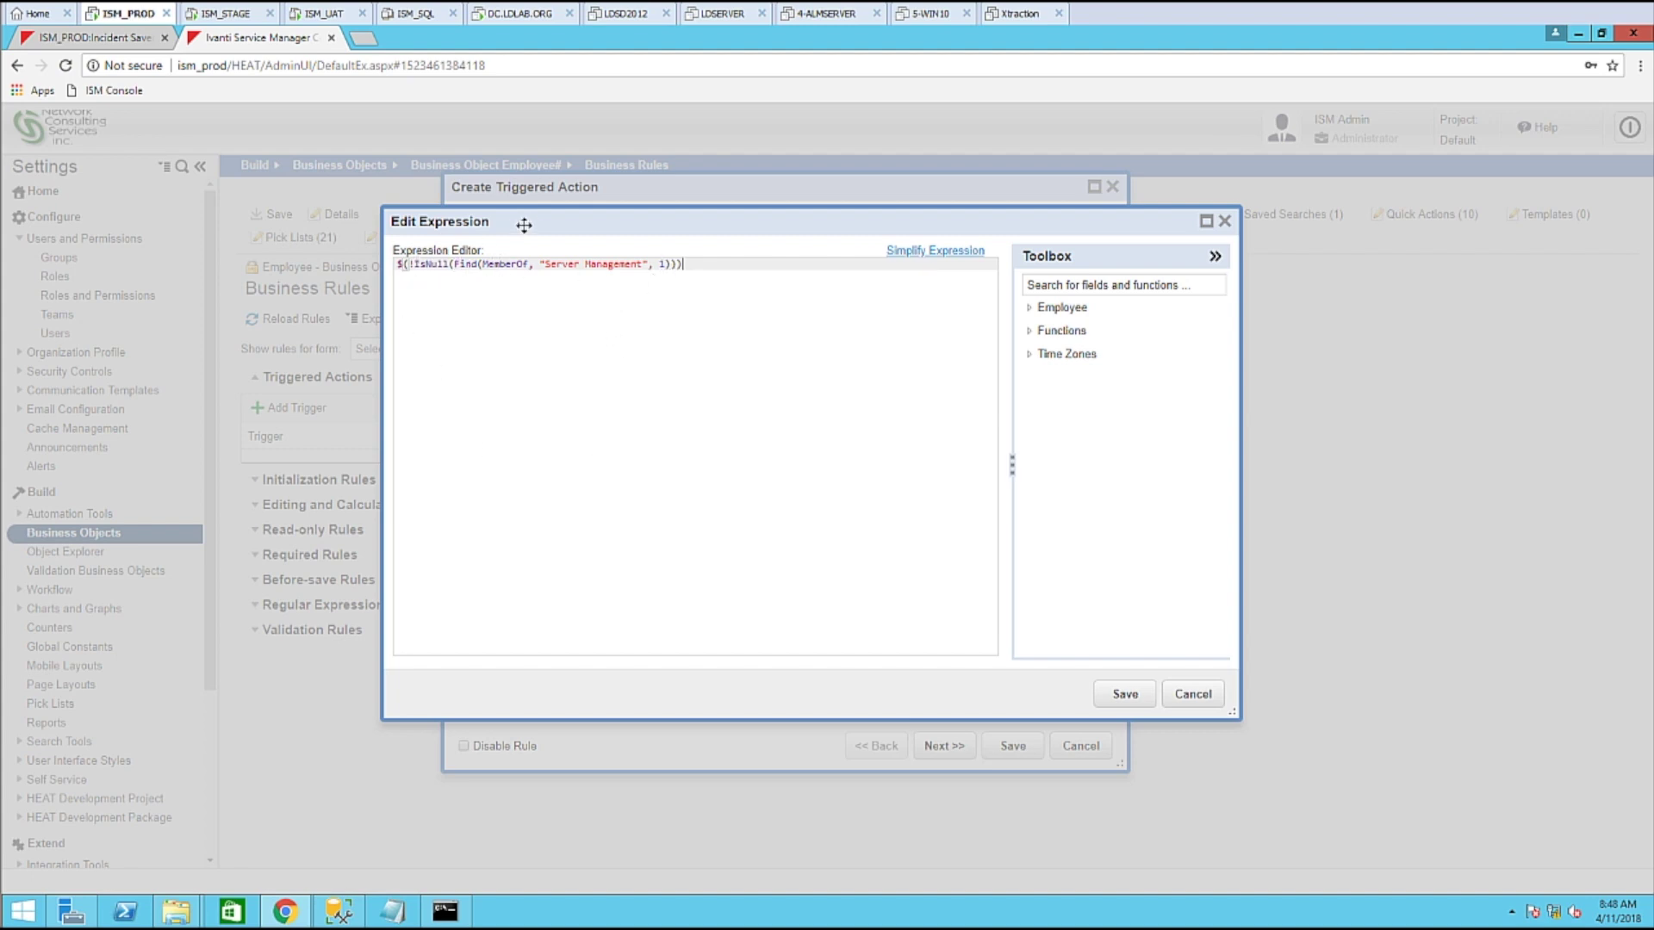
drag(529, 220, 524, 203)
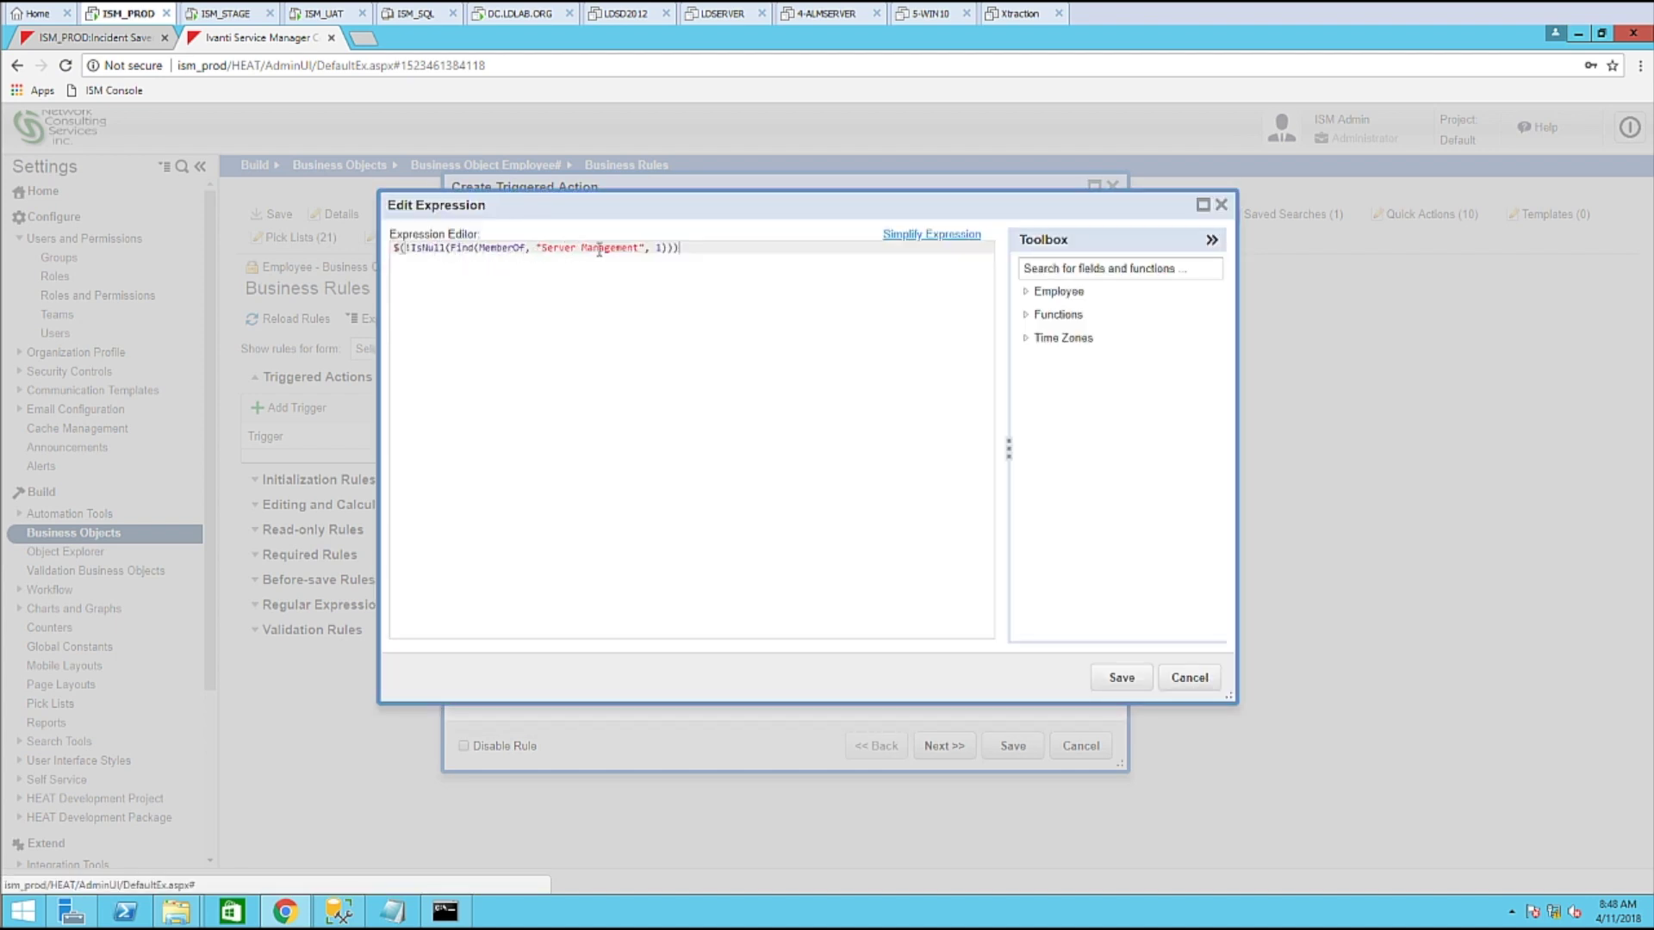
drag(639, 249, 545, 249)
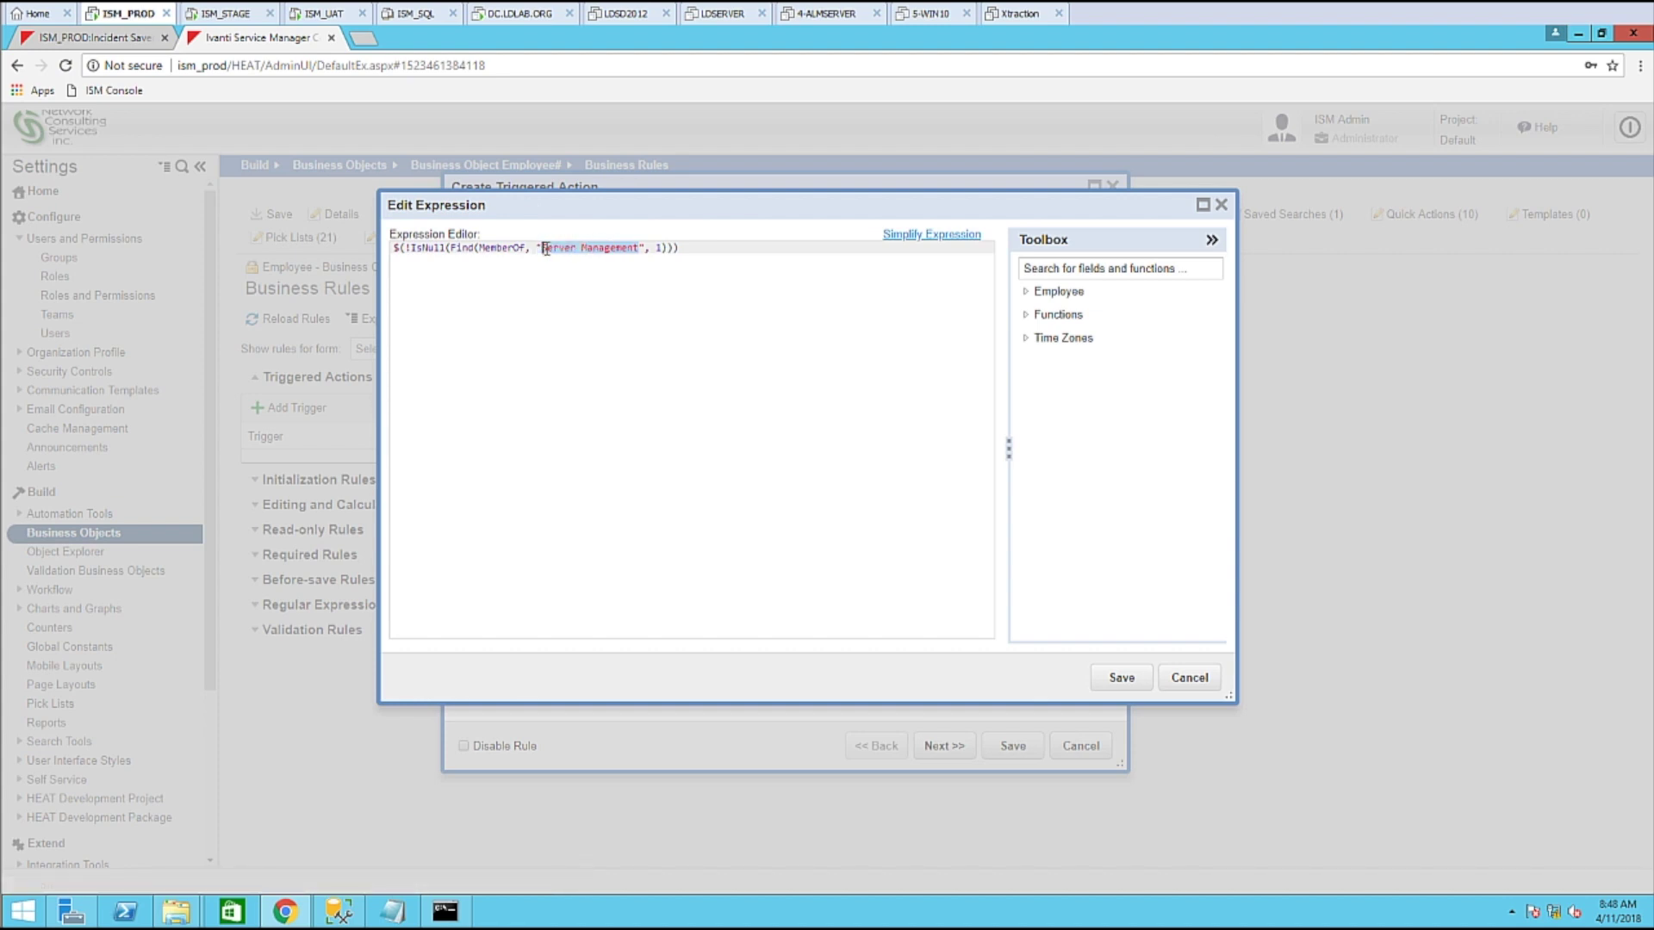
click(1121, 679)
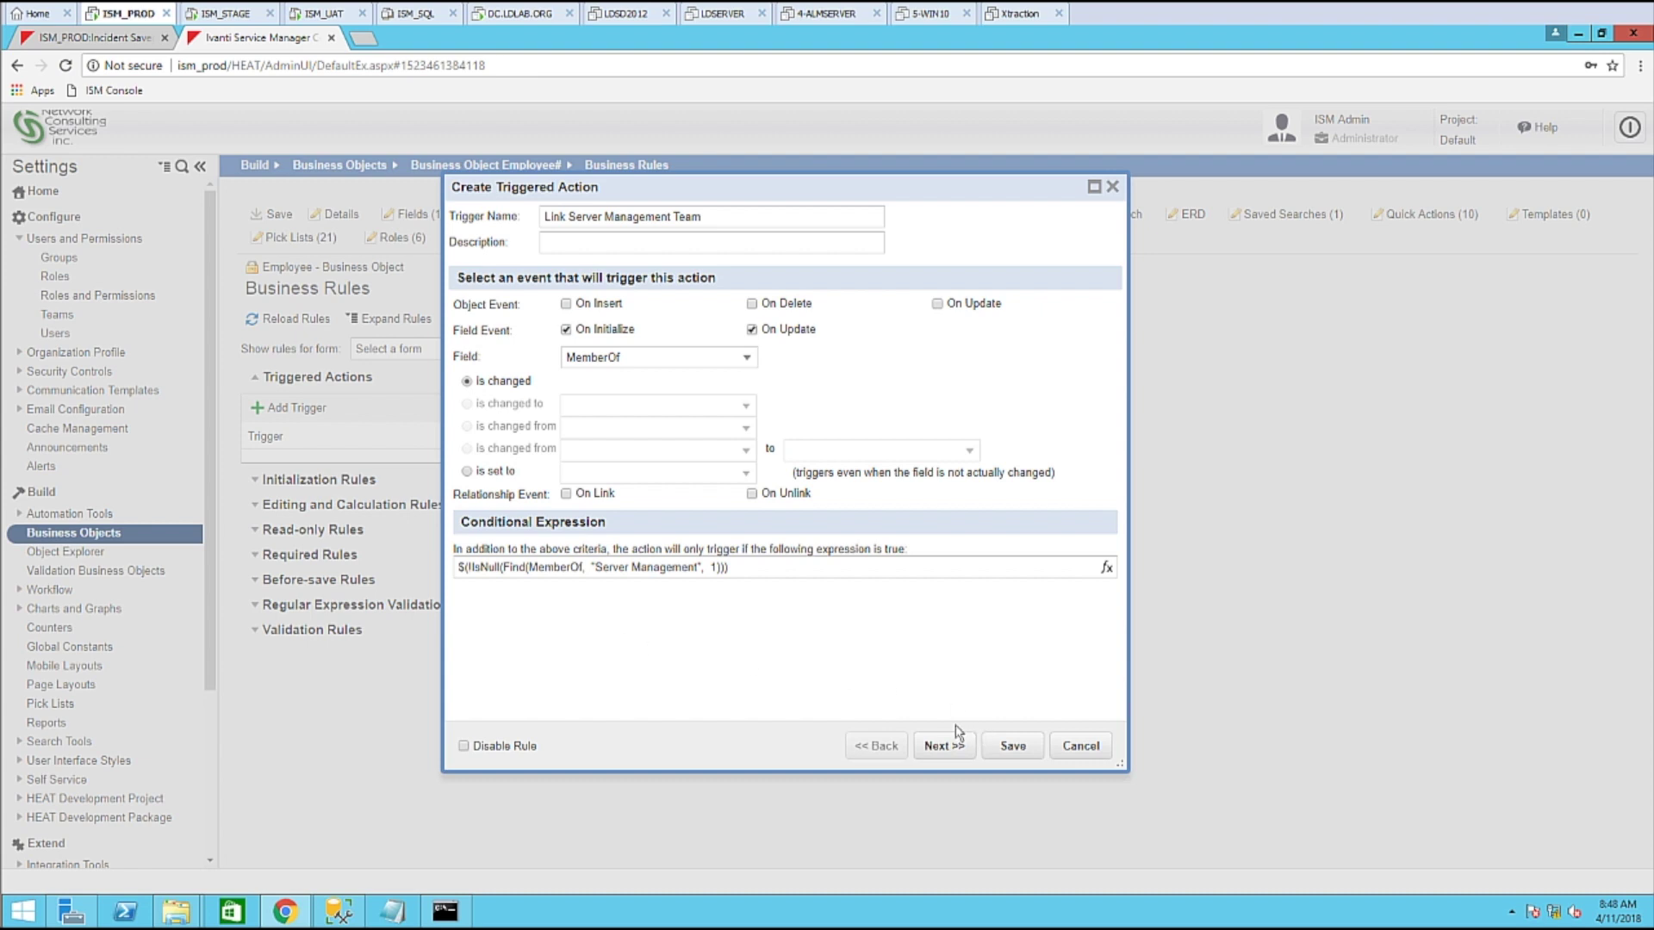
Give the trigger a new Search and Link action.
click(958, 746)
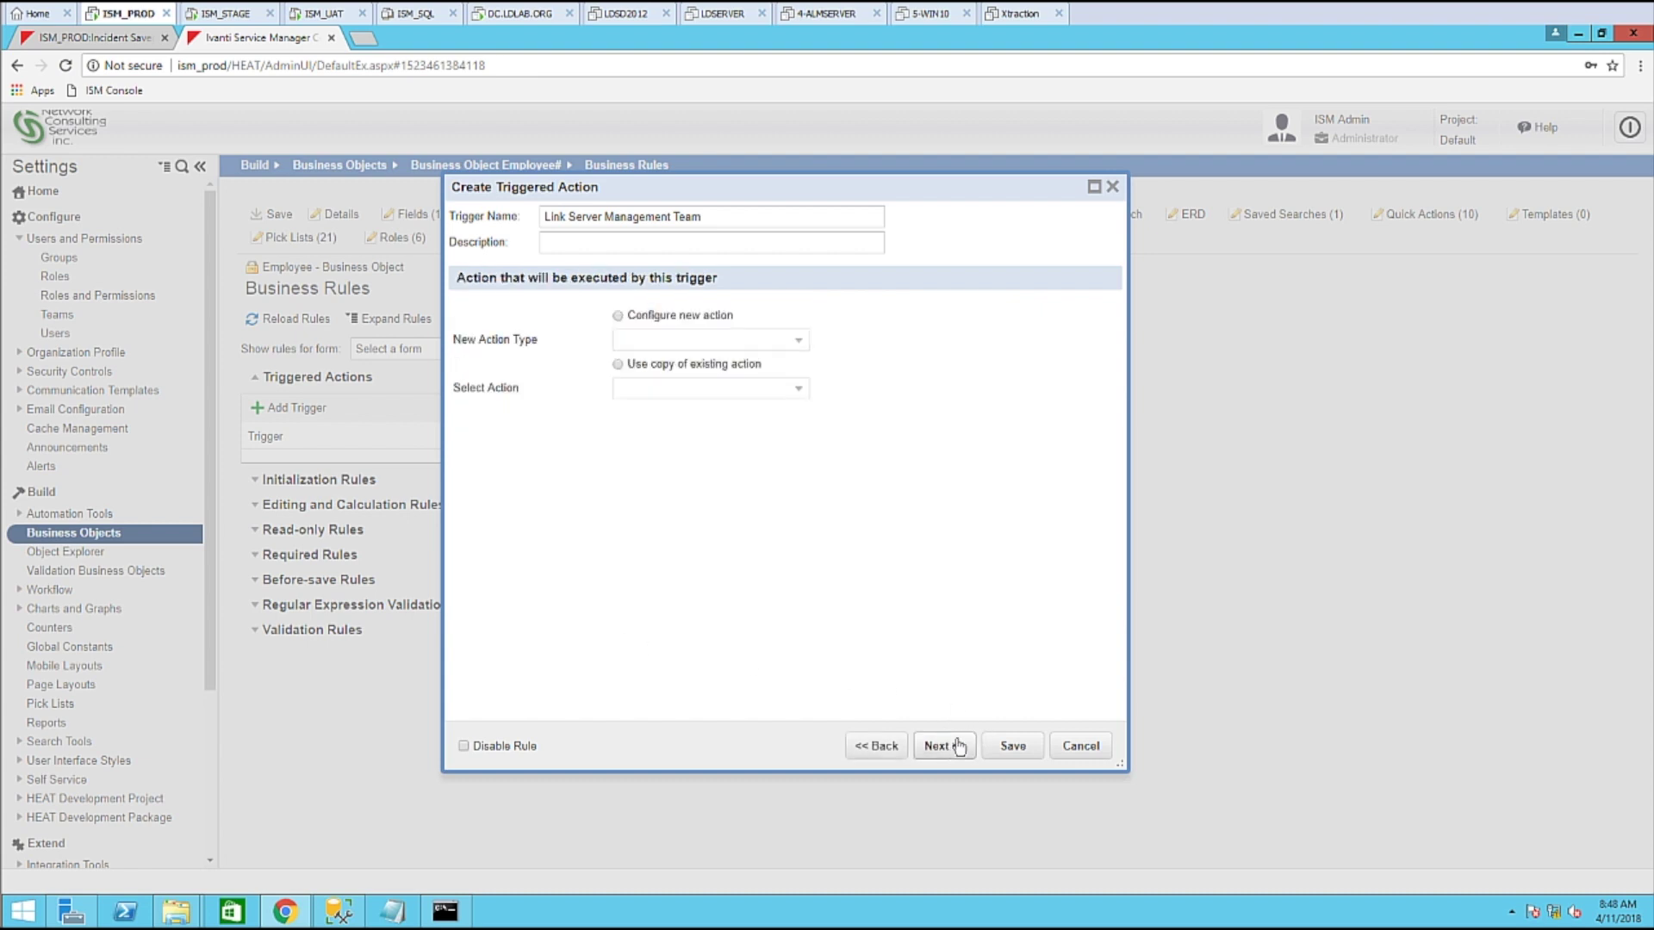
click(618, 316)
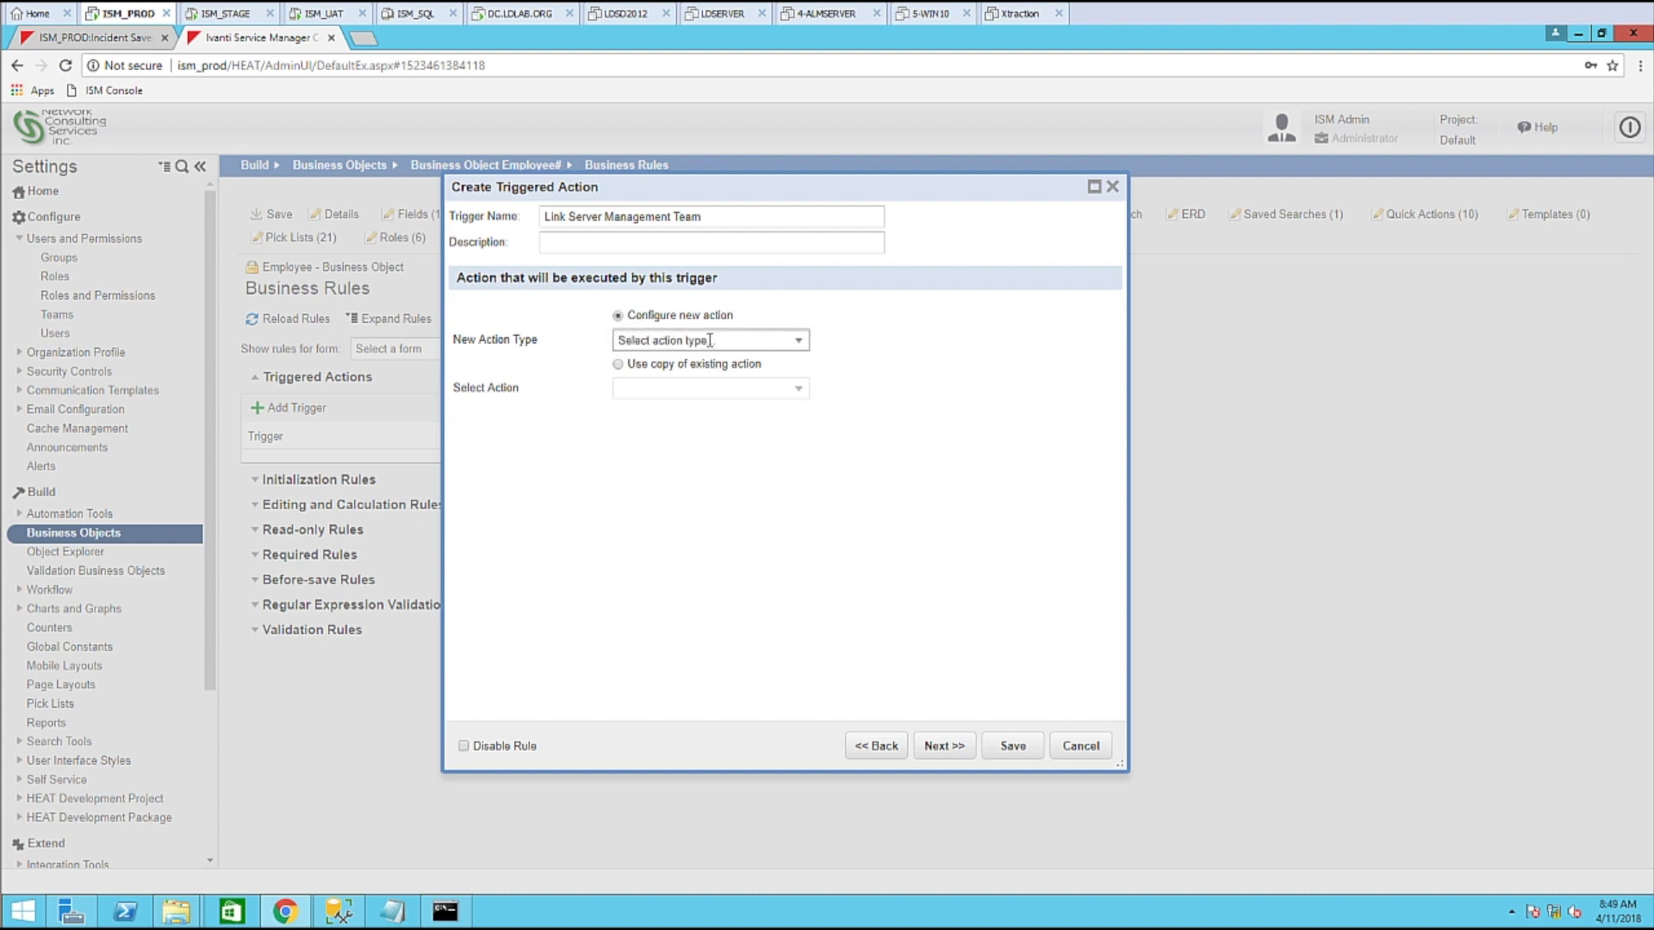
click(798, 340)
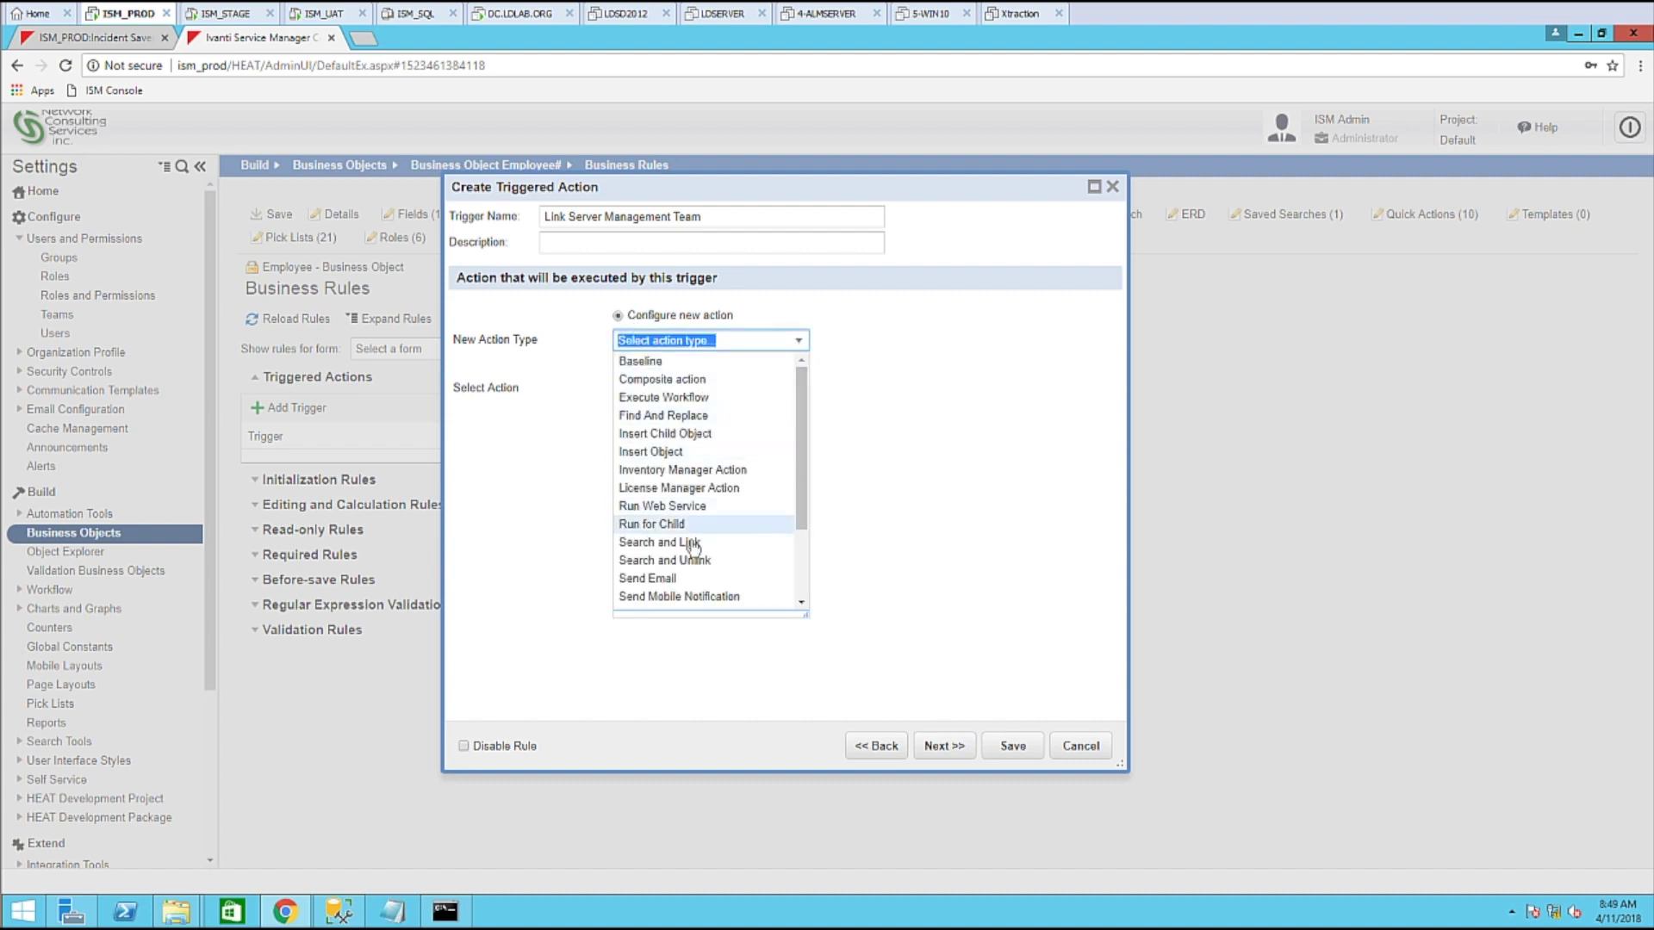
click(662, 543)
click(958, 748)
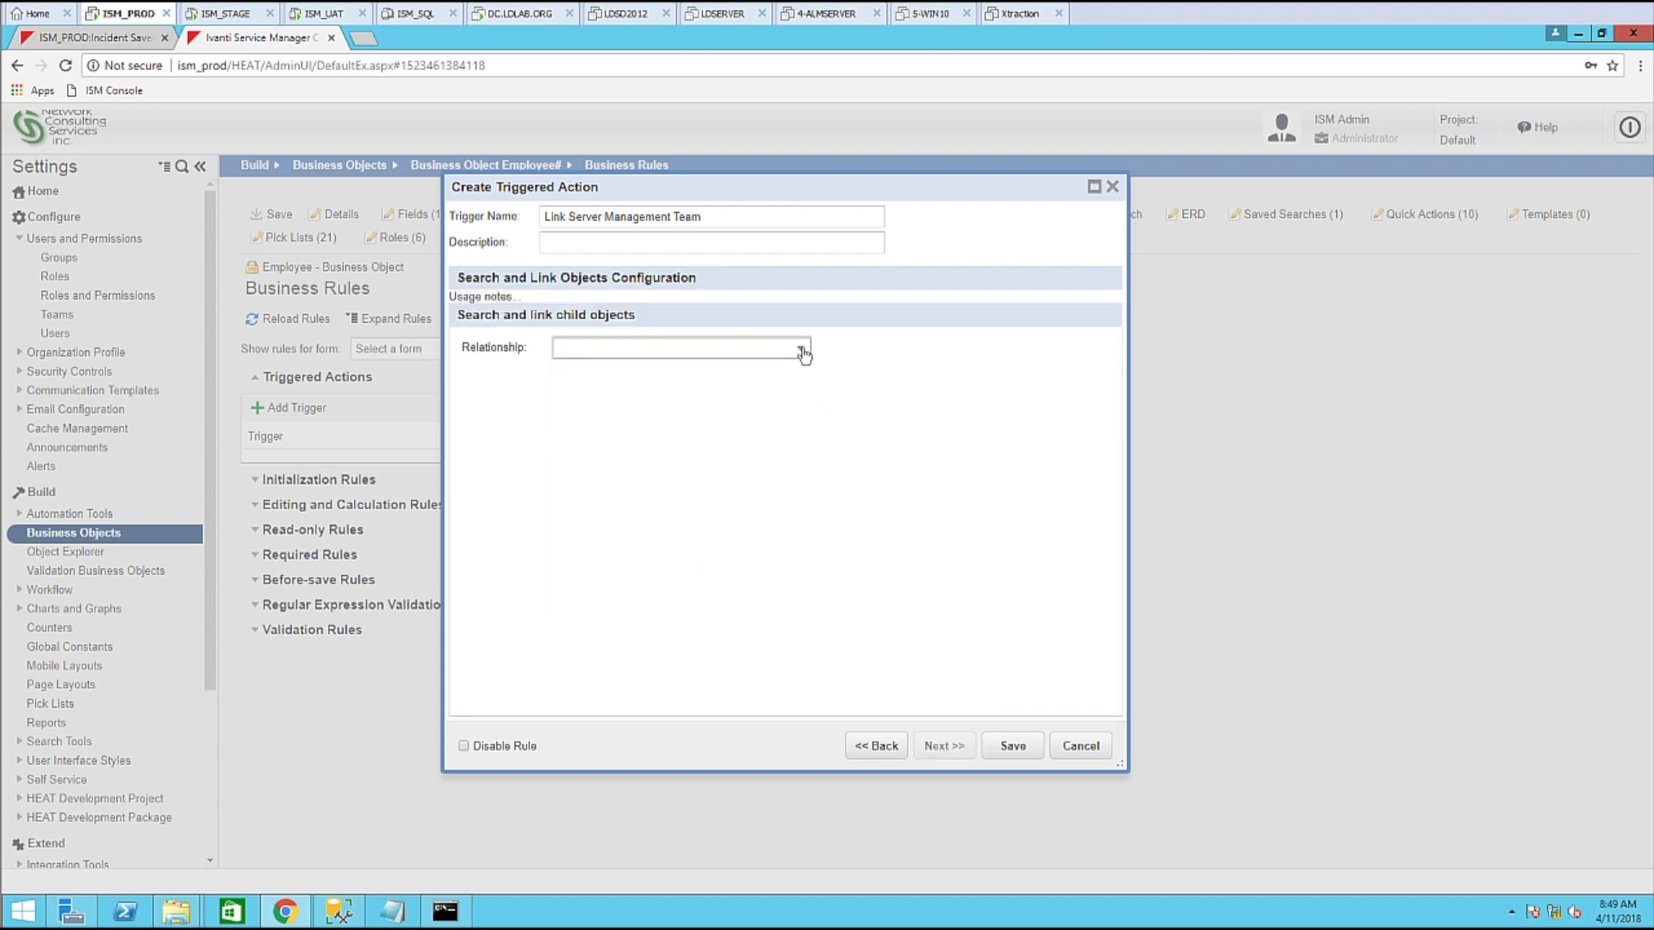
Link via ProfileEmployeeAssociatedByStandardUserTeam where Team equals Server Management, and save the triggered action.
click(803, 353)
drag(803, 435, 813, 604)
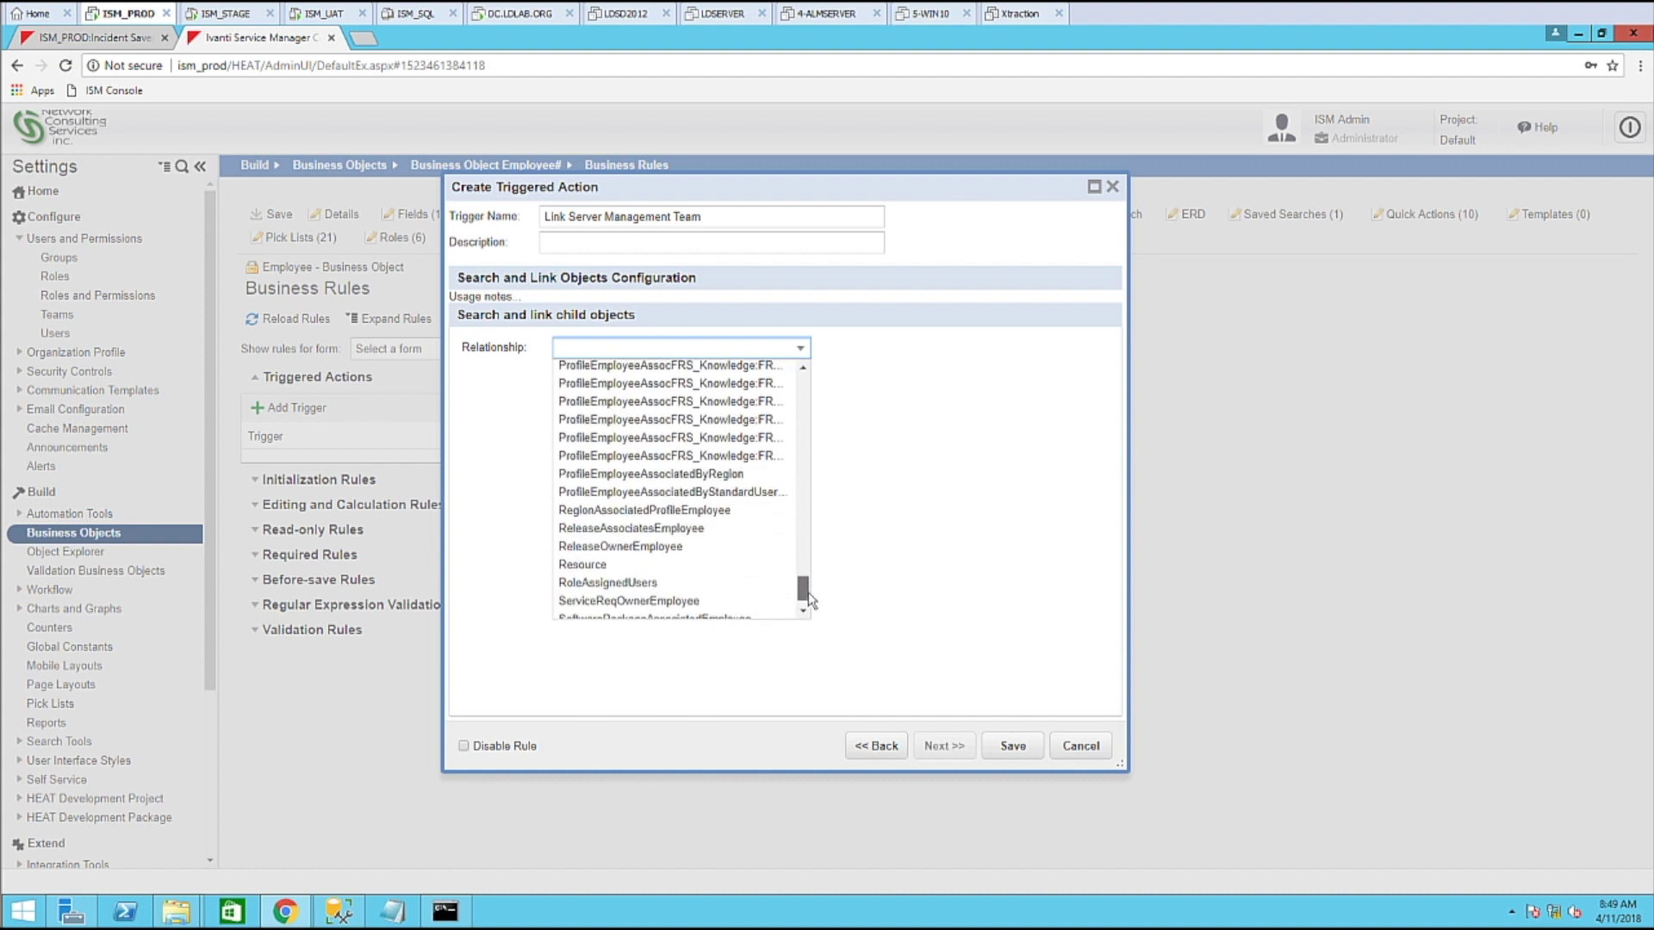
click(721, 494)
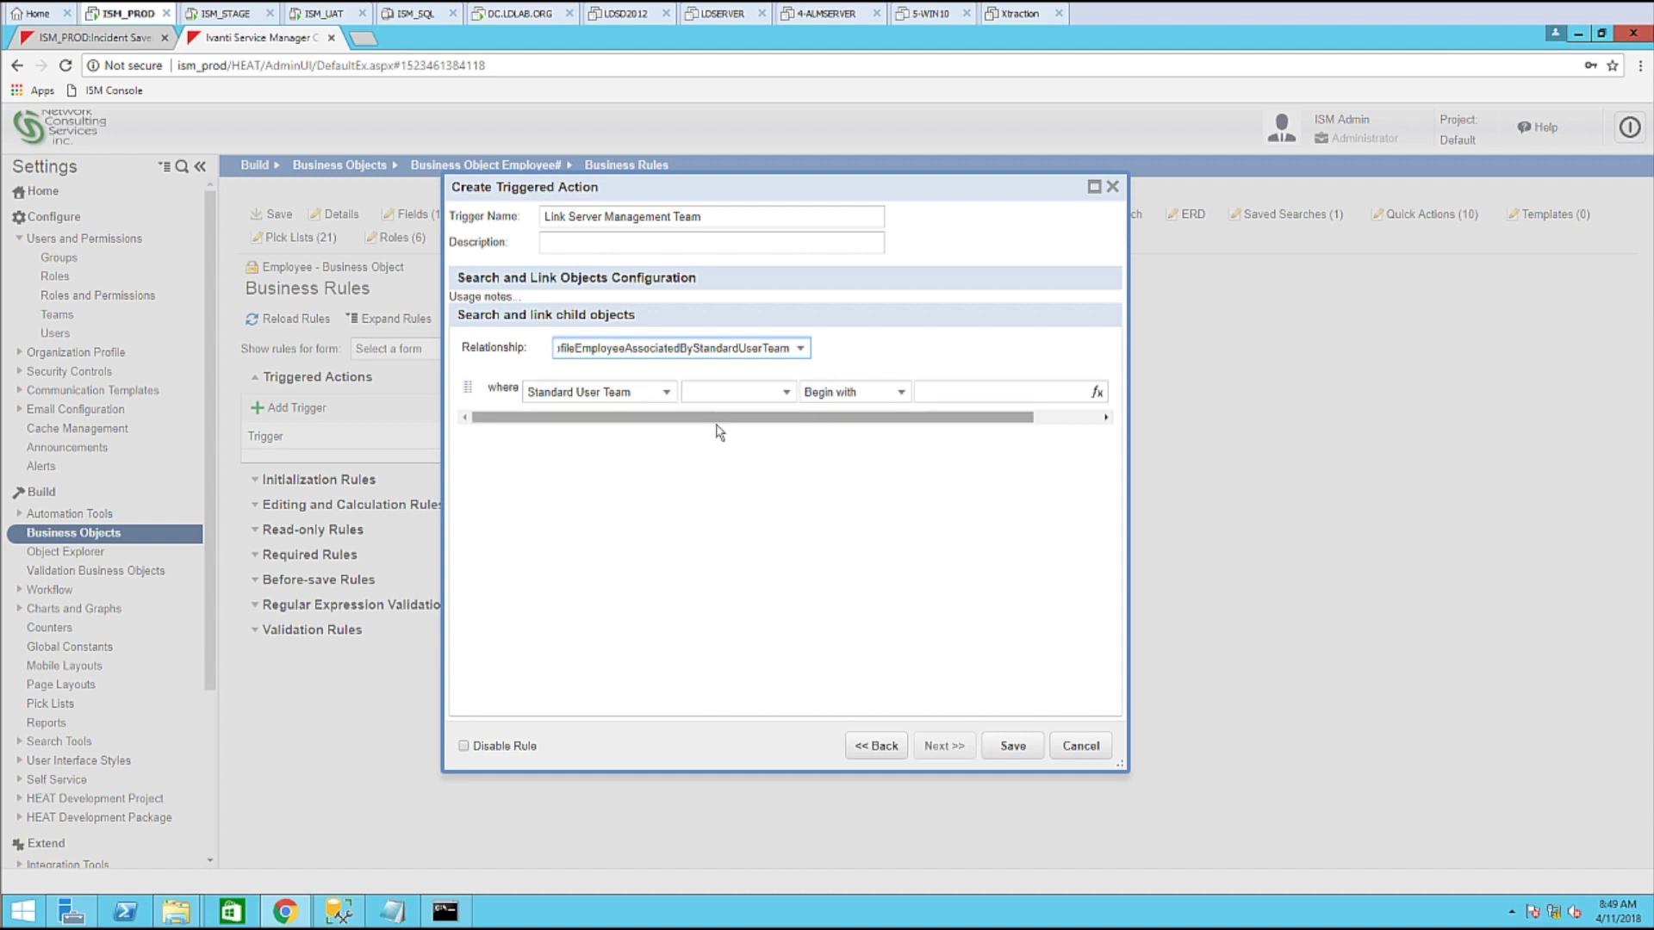
click(780, 392)
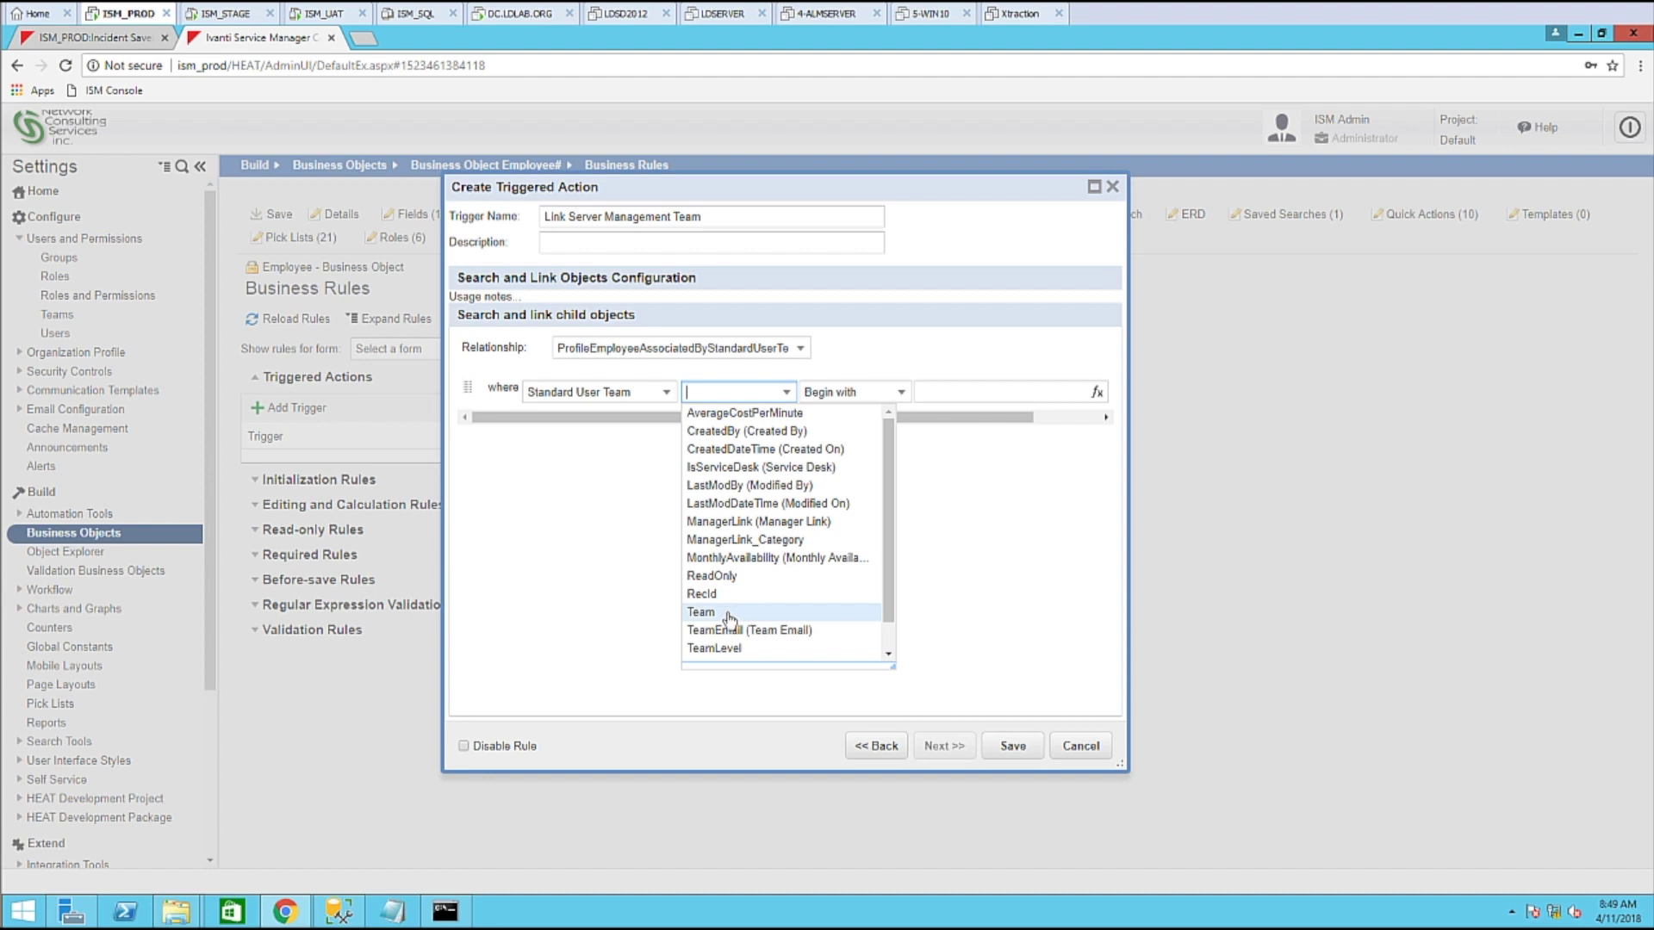
click(728, 613)
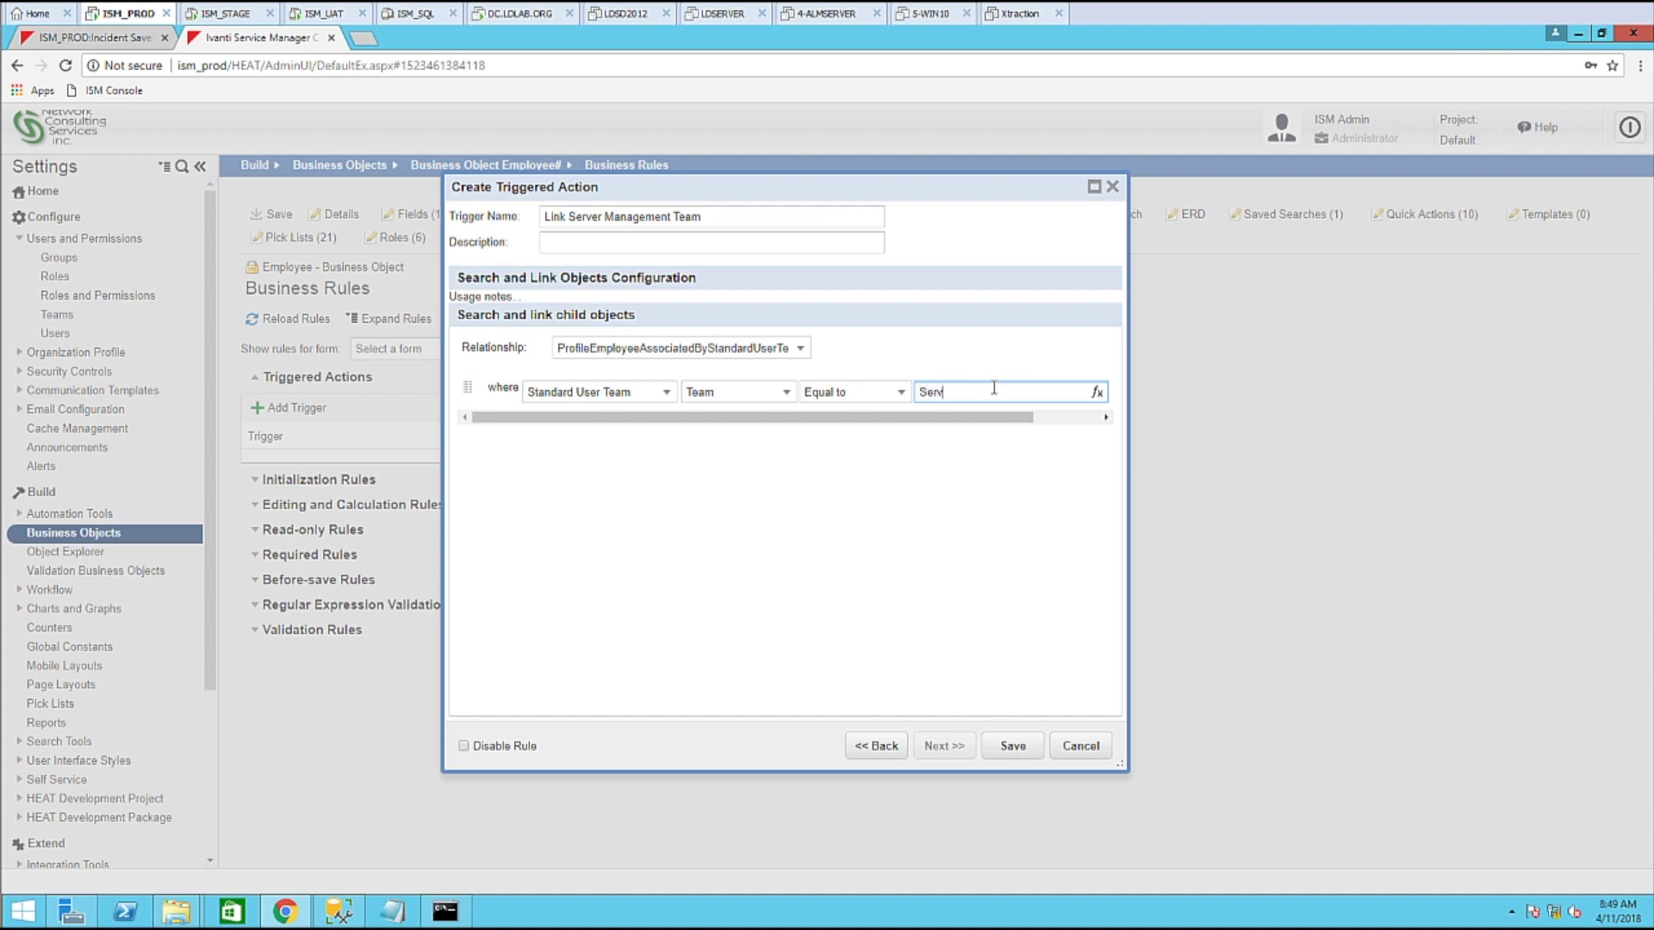
text(Management)
click(1052, 417)
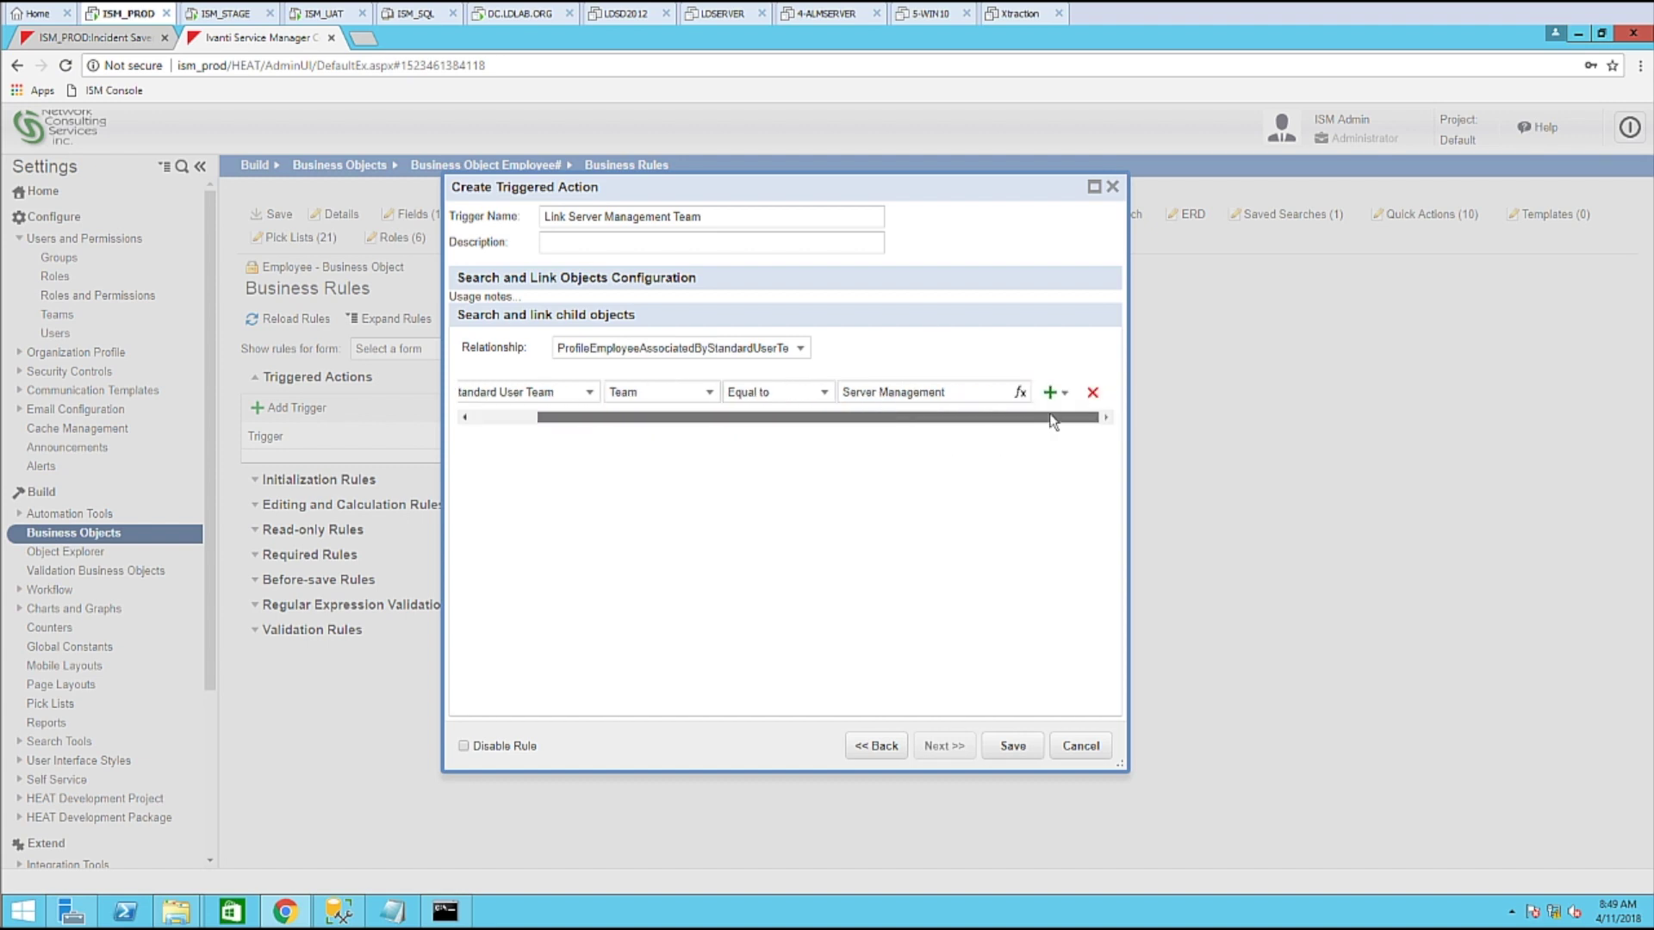
click(1016, 753)
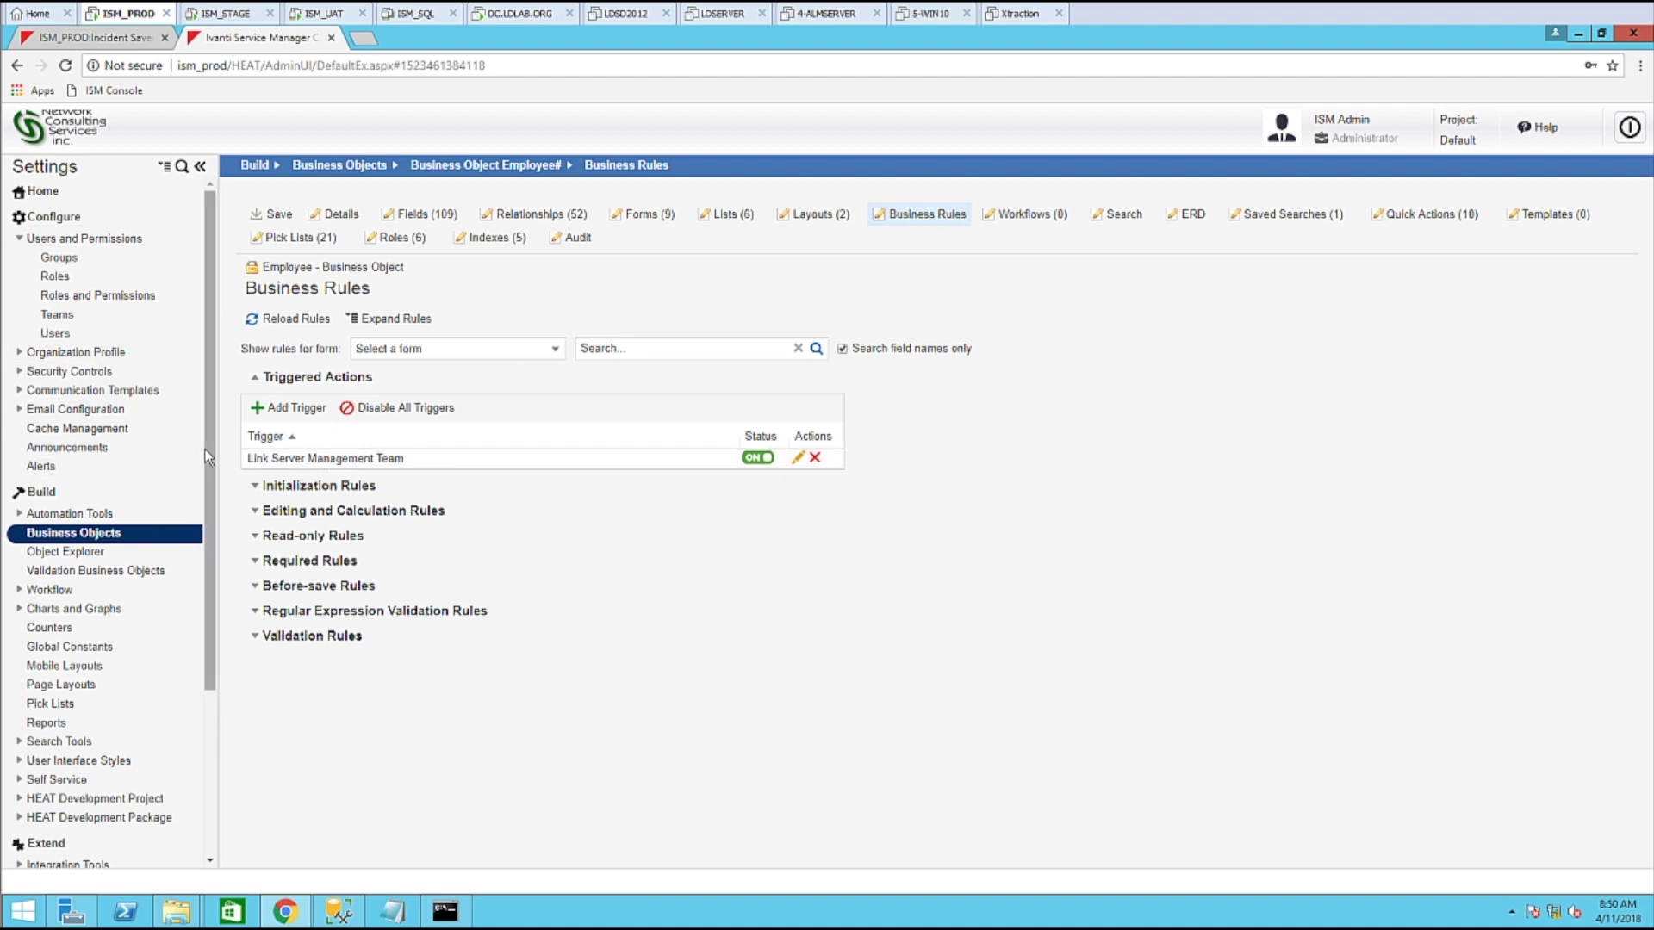
Scroll the Settings sidebar down toward Integration Tools.
scroll(209, 457, down, 3)
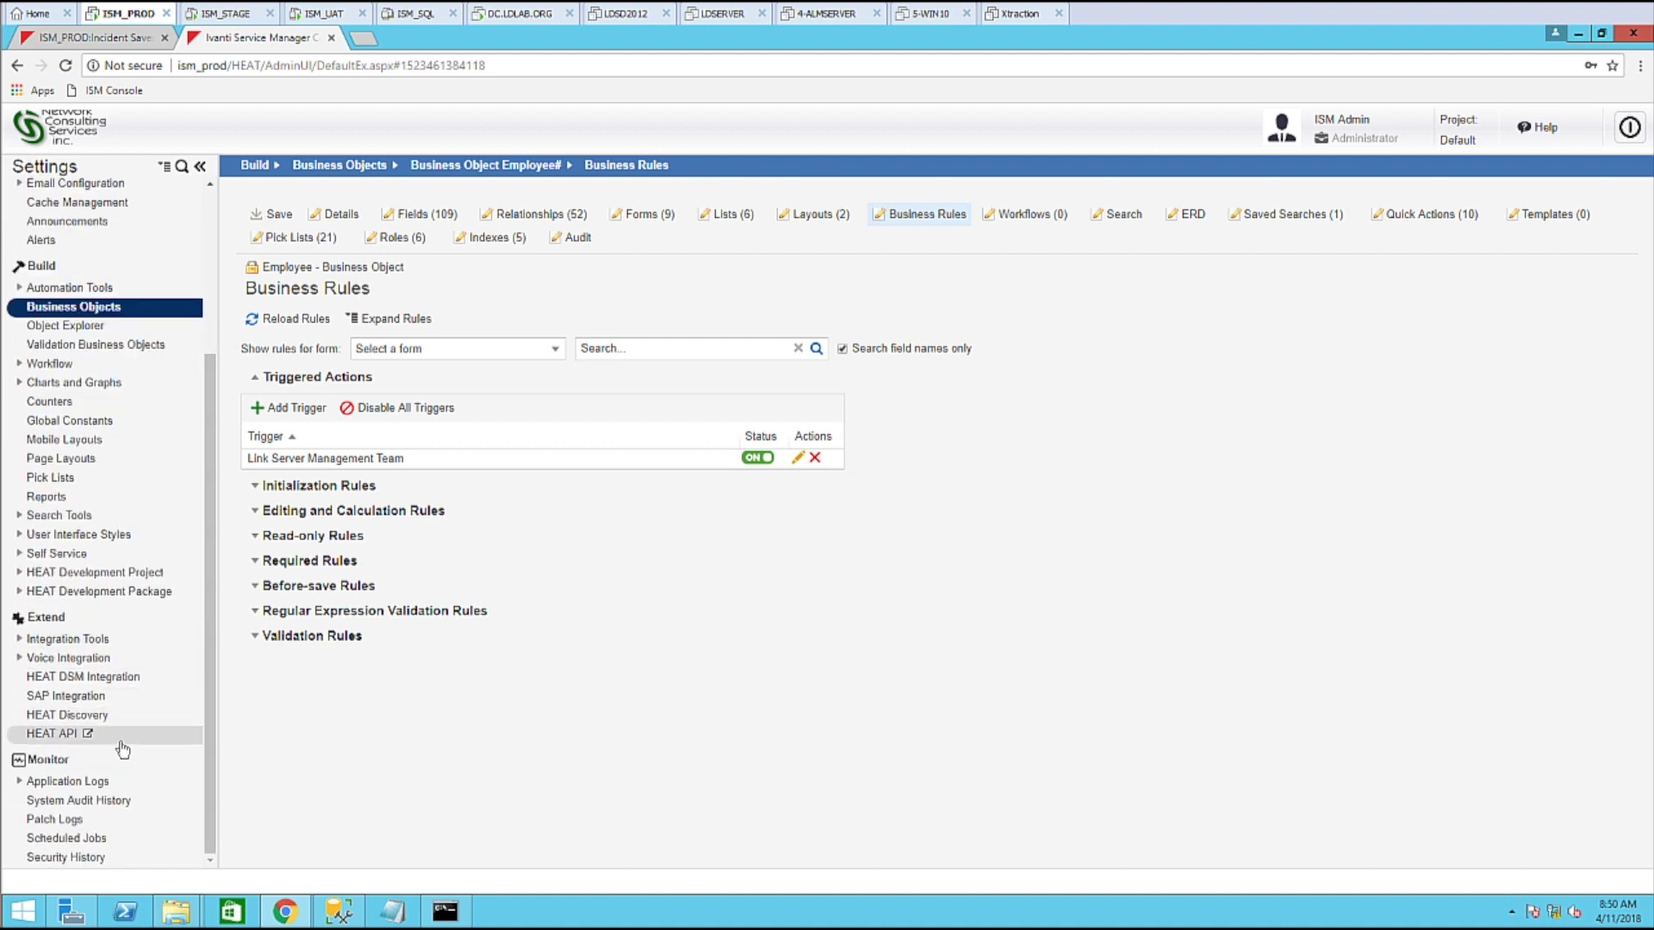
Queue a Sync Now import for the LDAP Users connection in LDAP Settings.
click(51, 638)
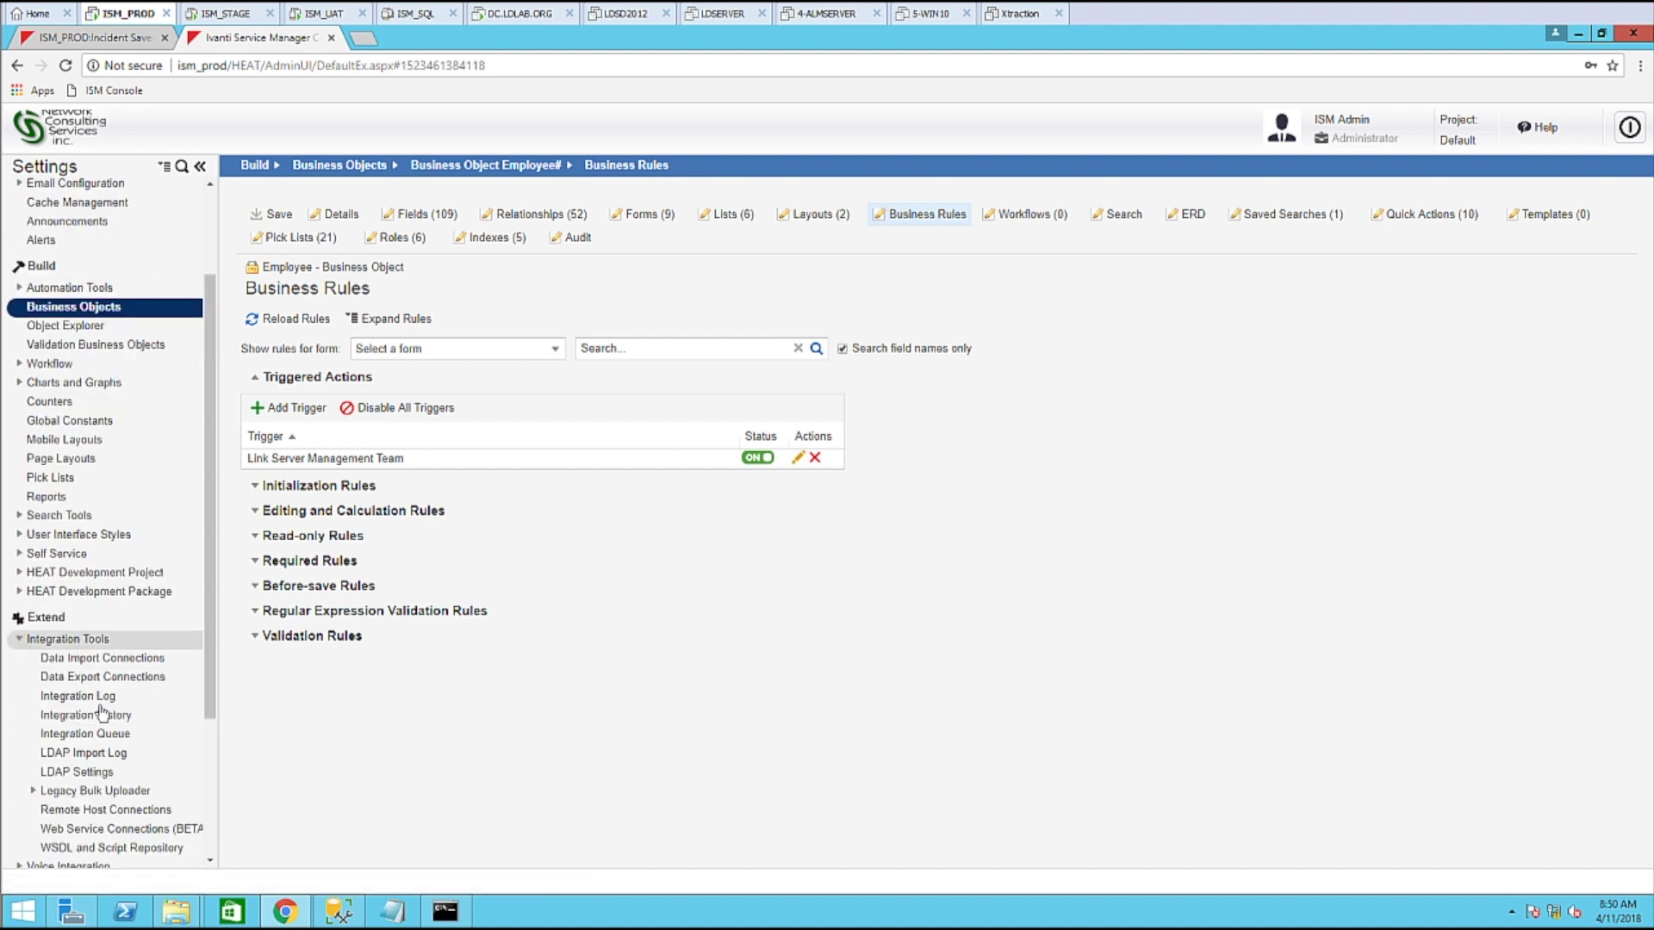
click(112, 772)
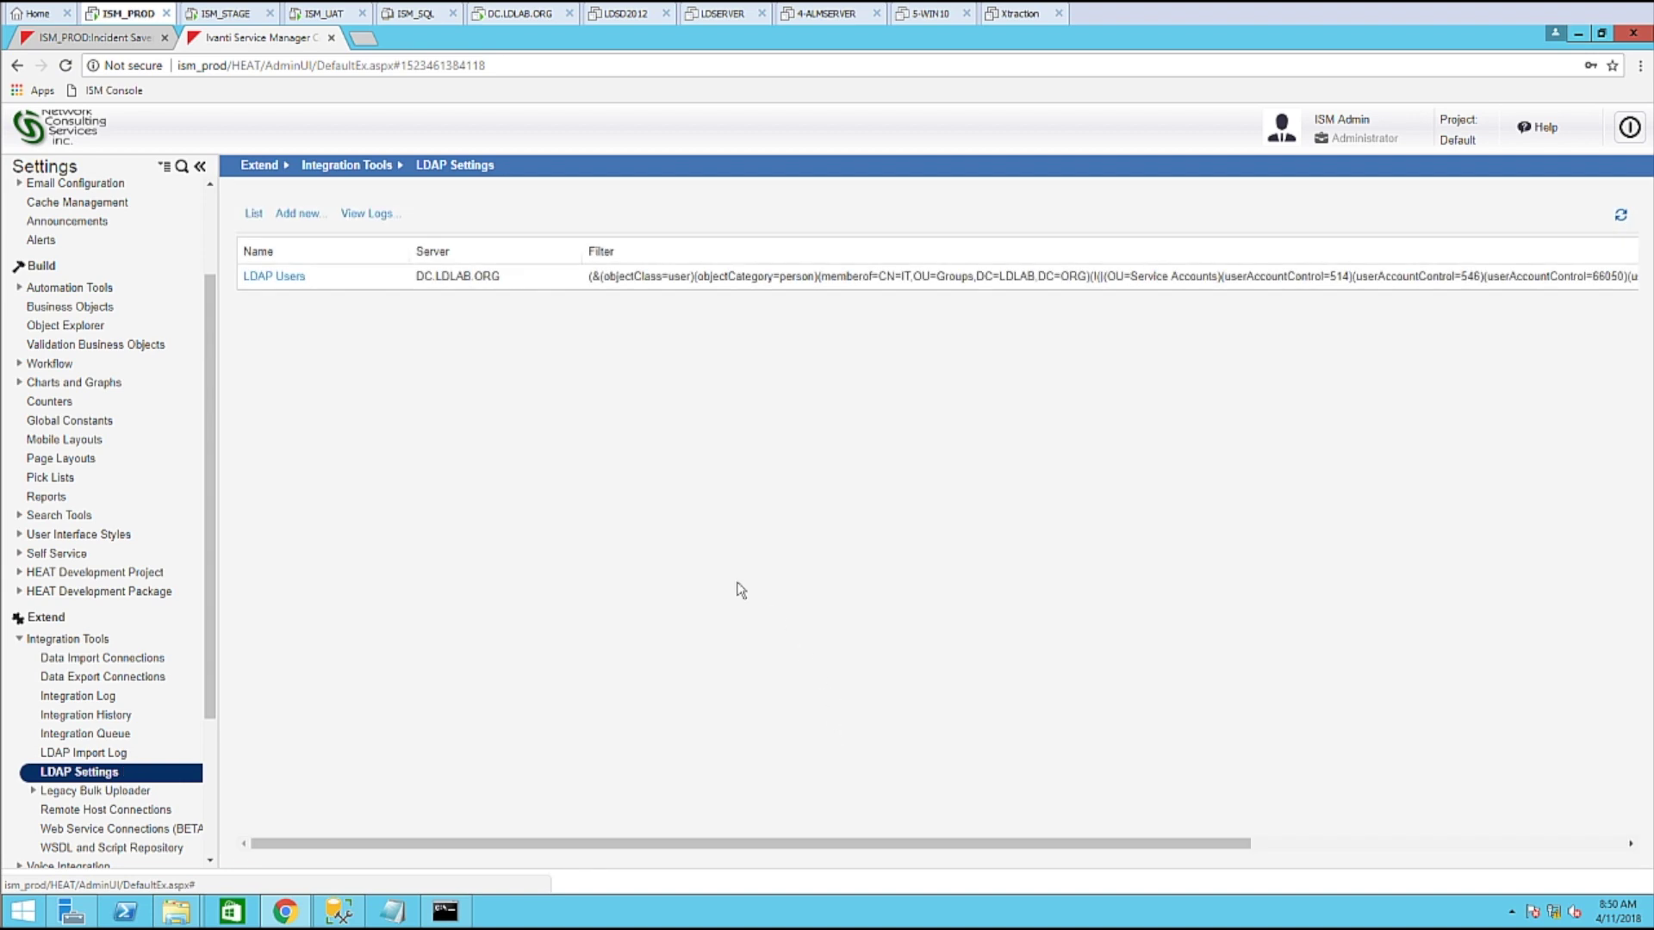
click(1371, 844)
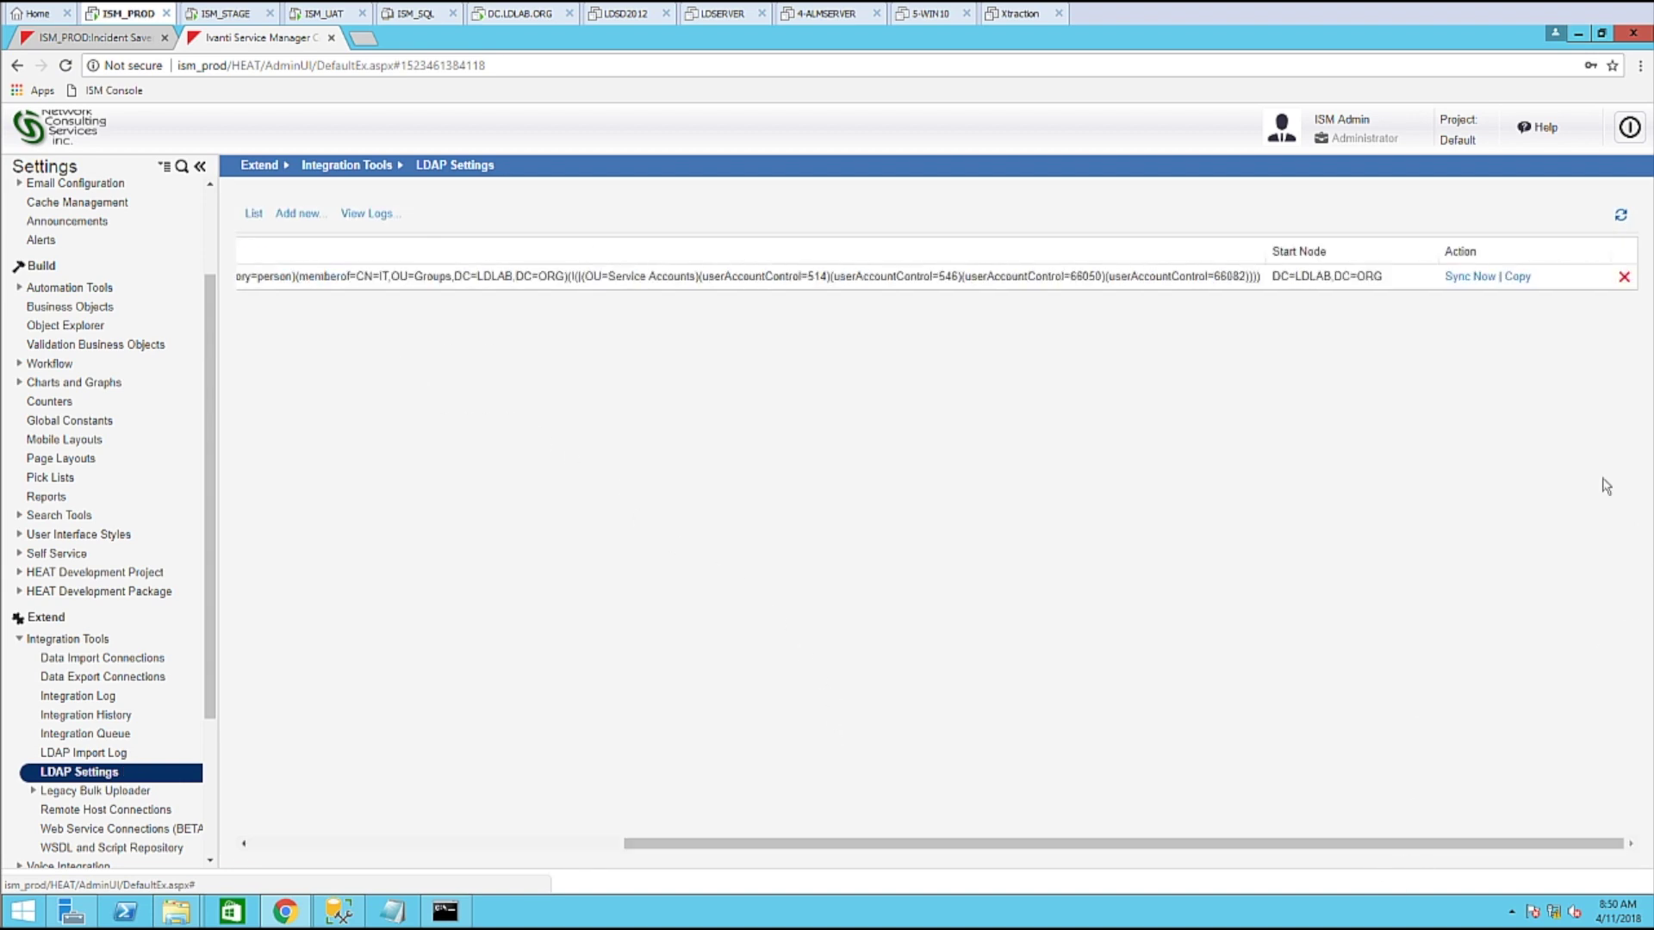
click(1470, 276)
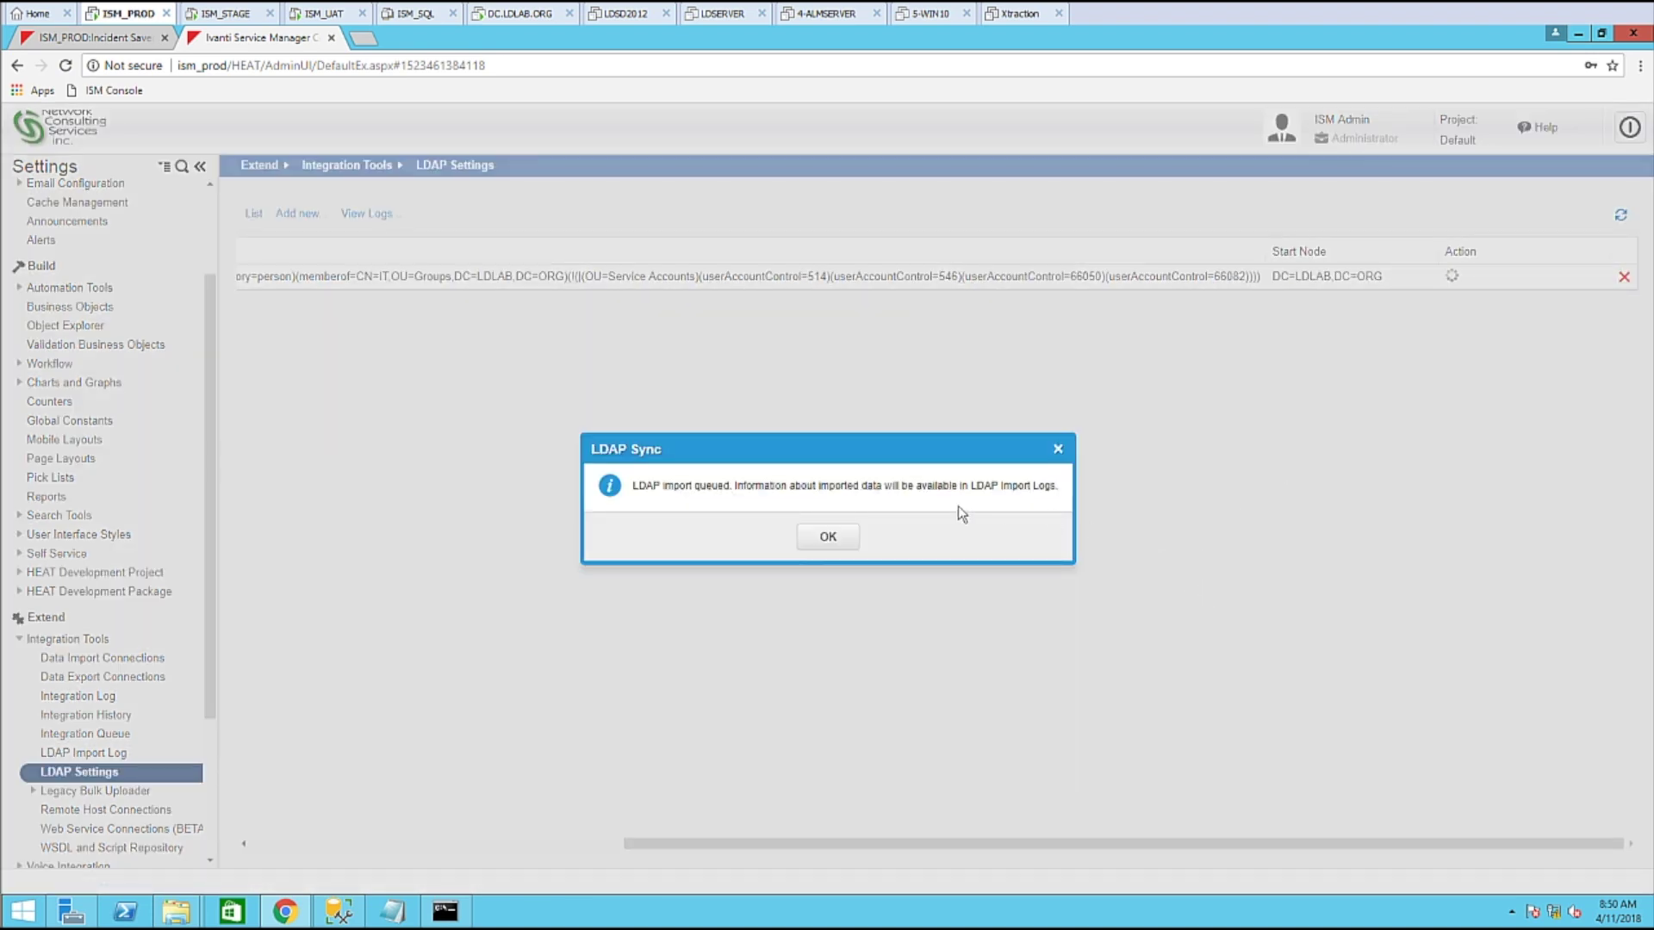
click(847, 541)
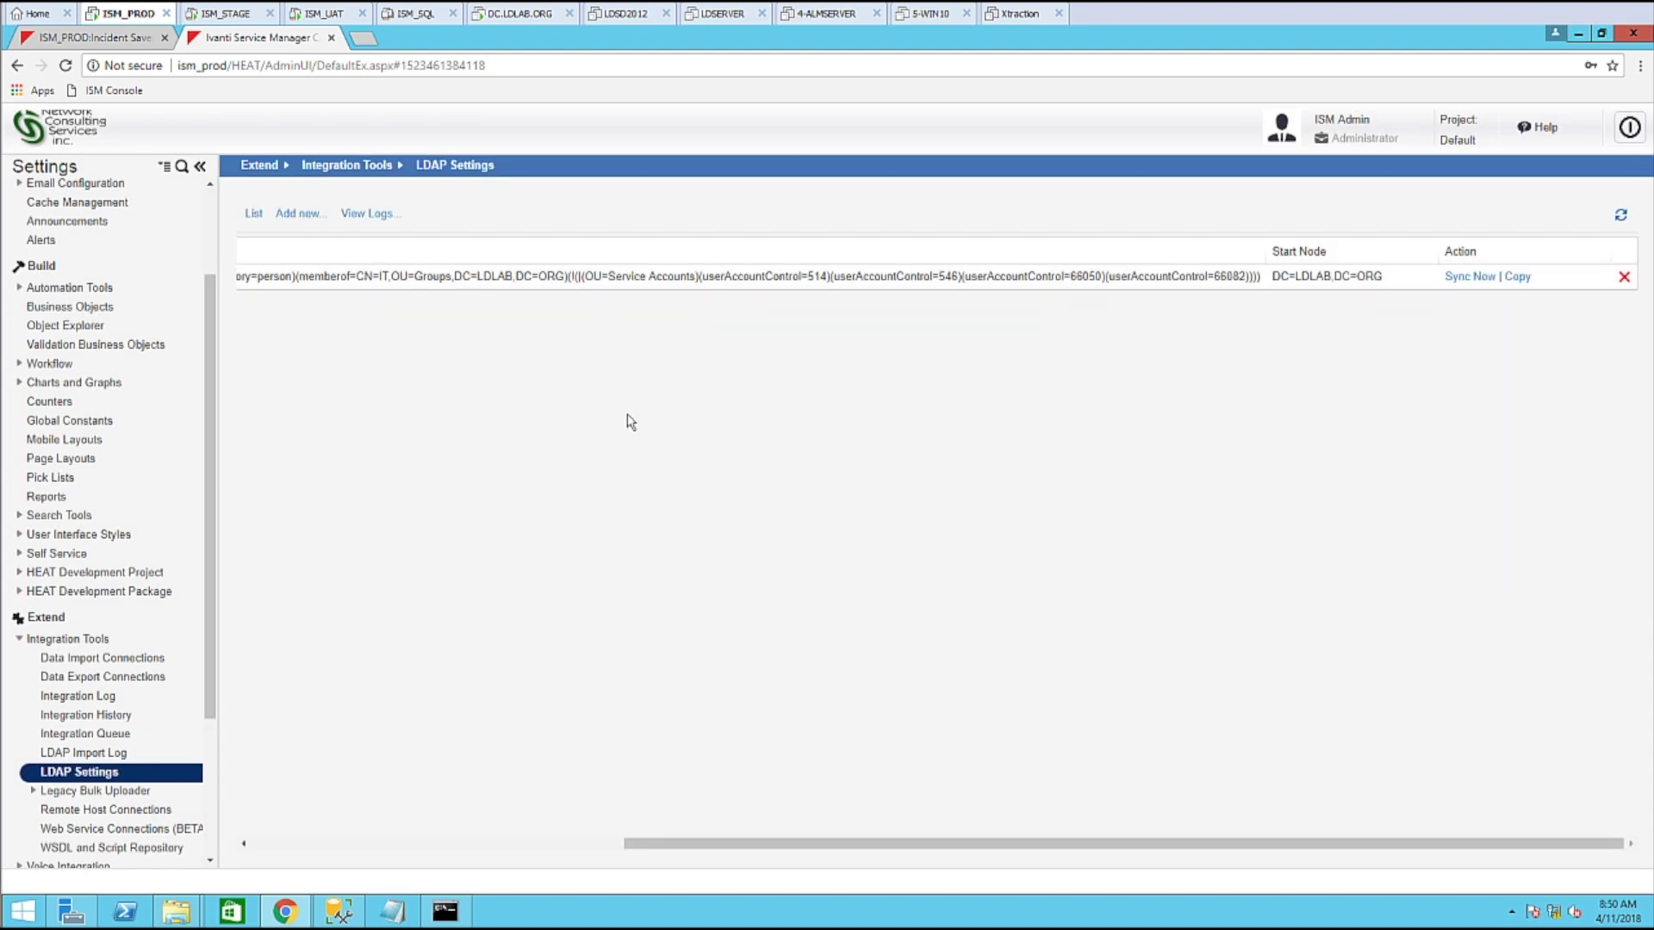
Go back to the employee user records under Users and Permissions.
scroll(177, 259, up, 3)
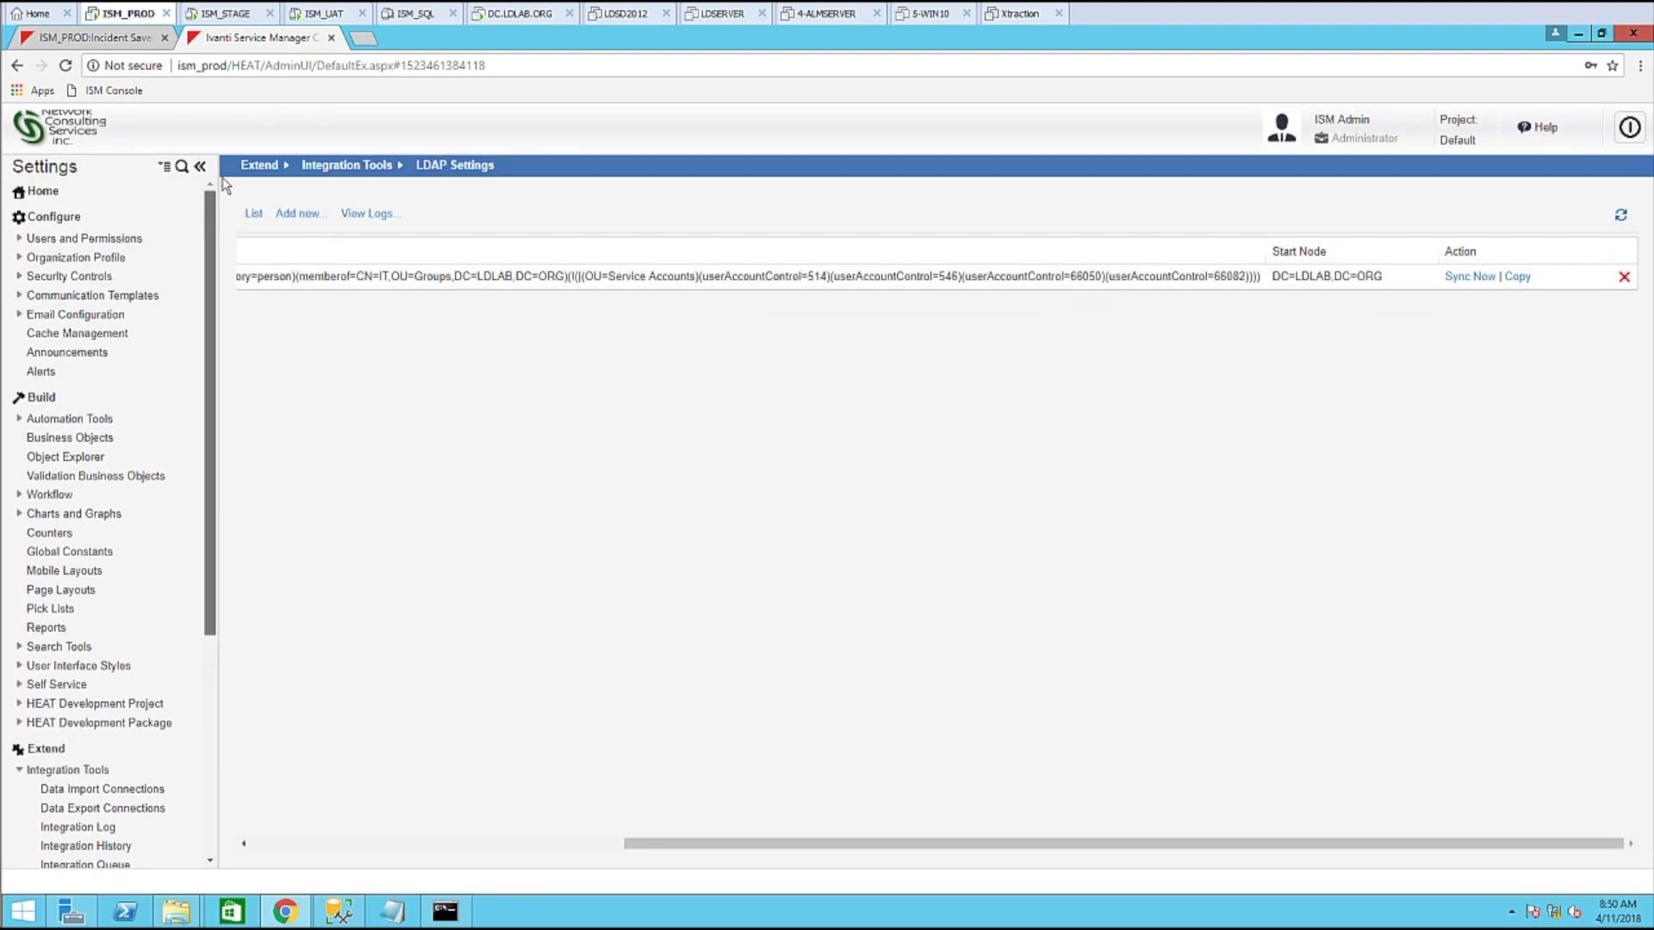
click(21, 241)
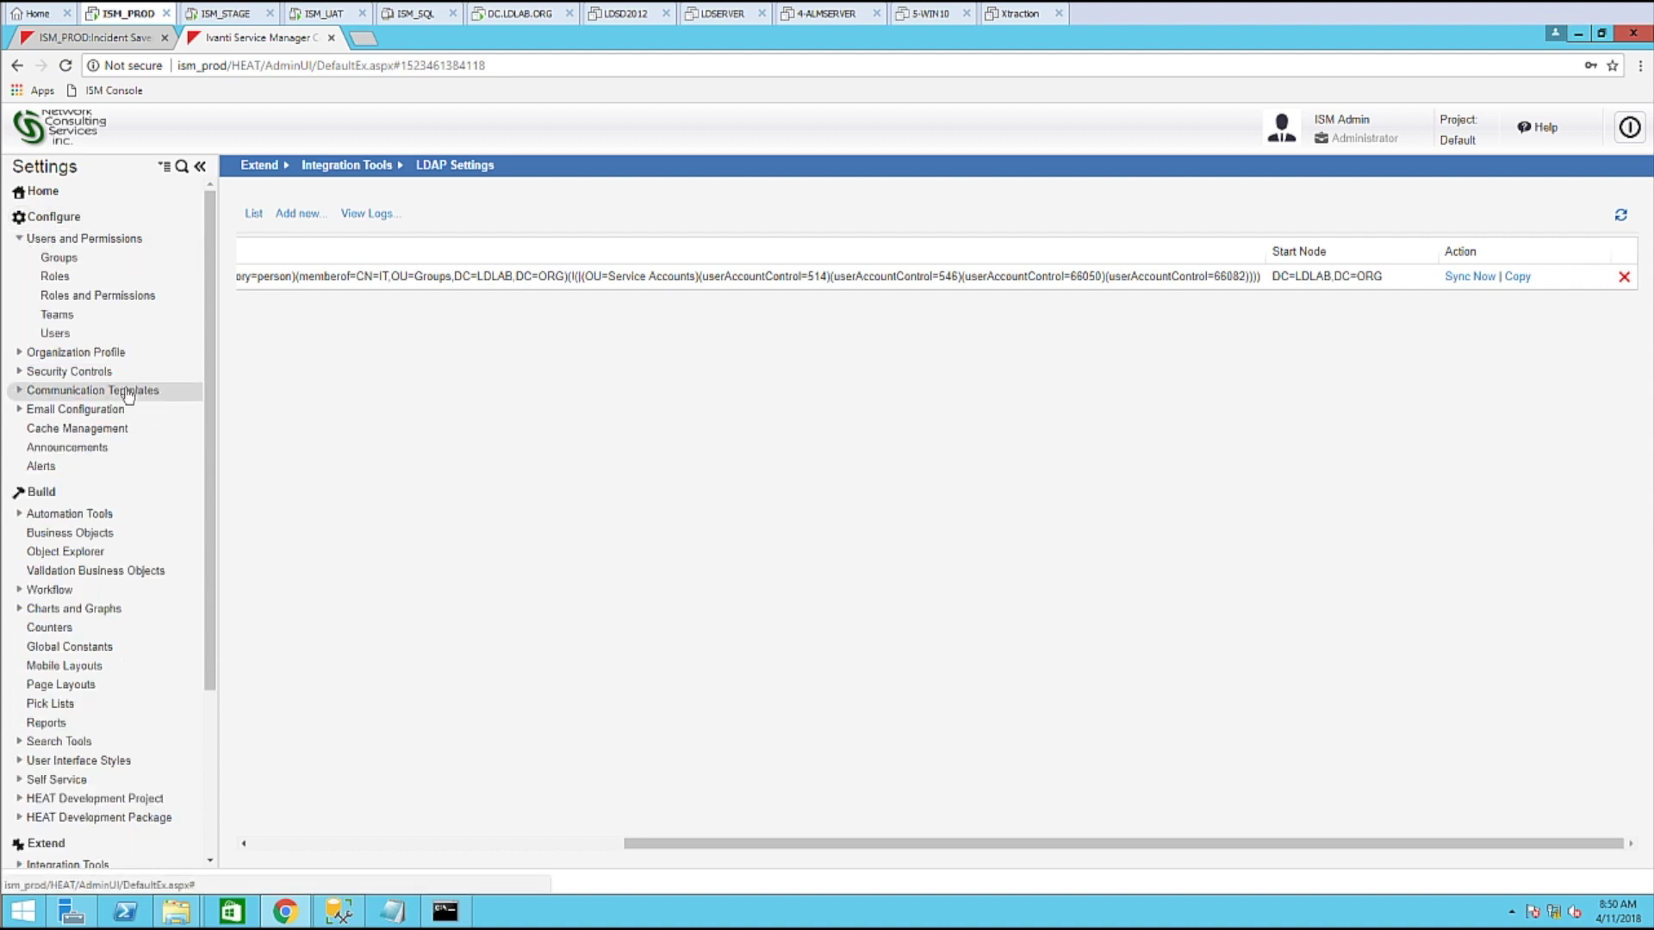
click(56, 334)
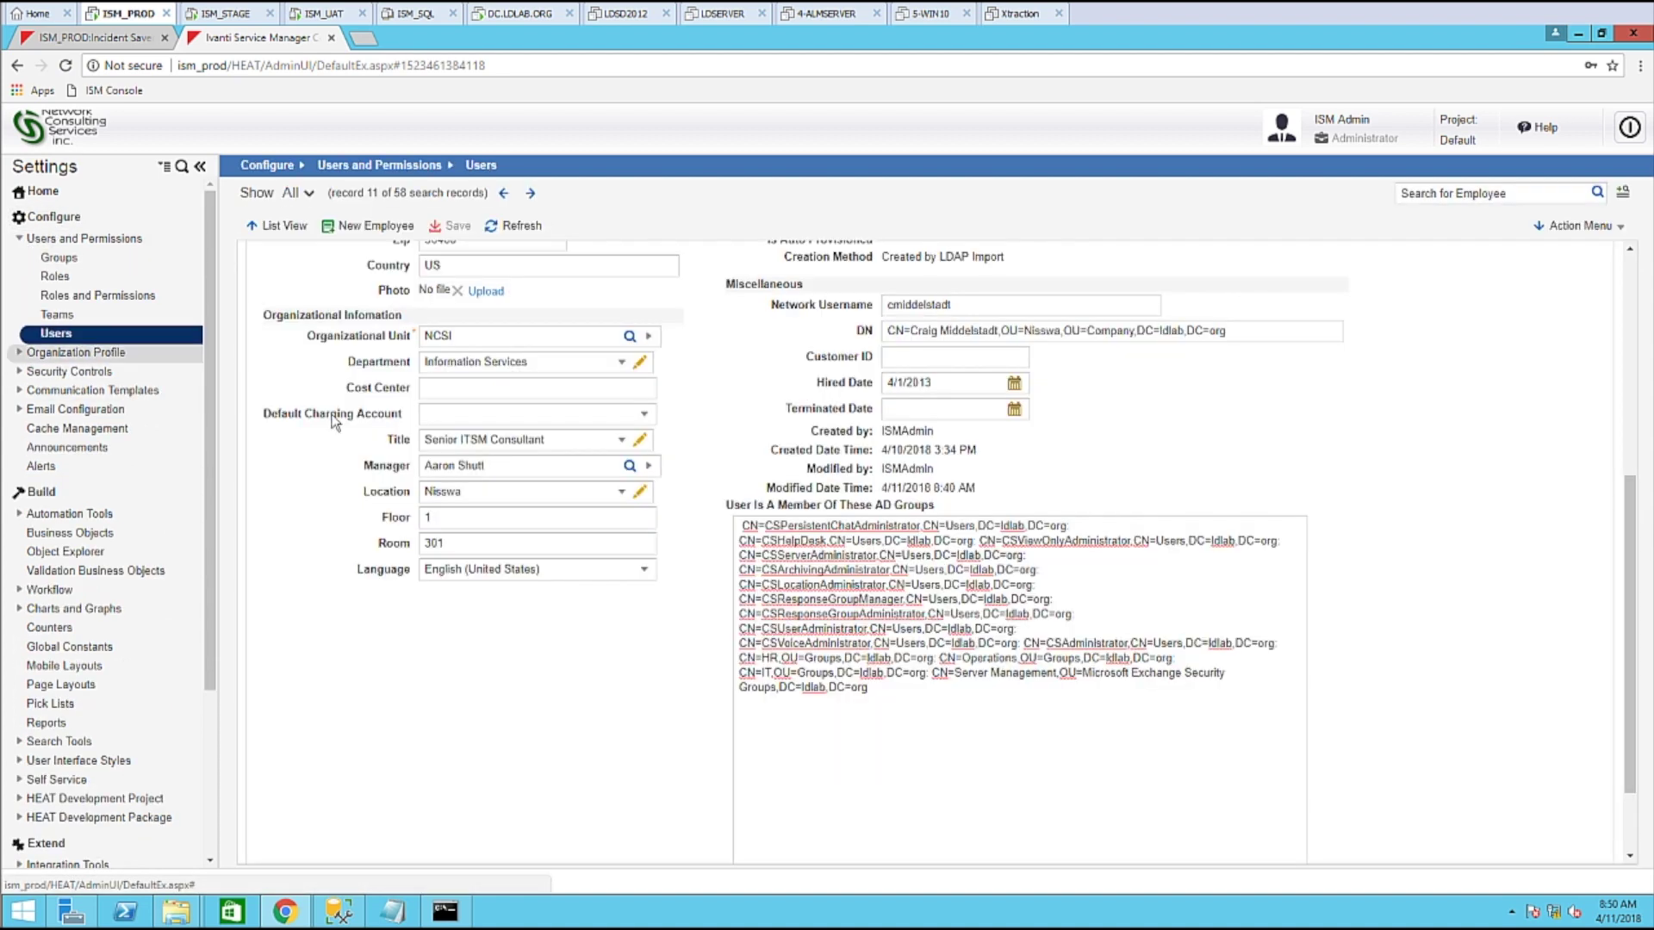
Refresh the employee record, review its AD groups list, and save it to fire the trigger.
click(510, 226)
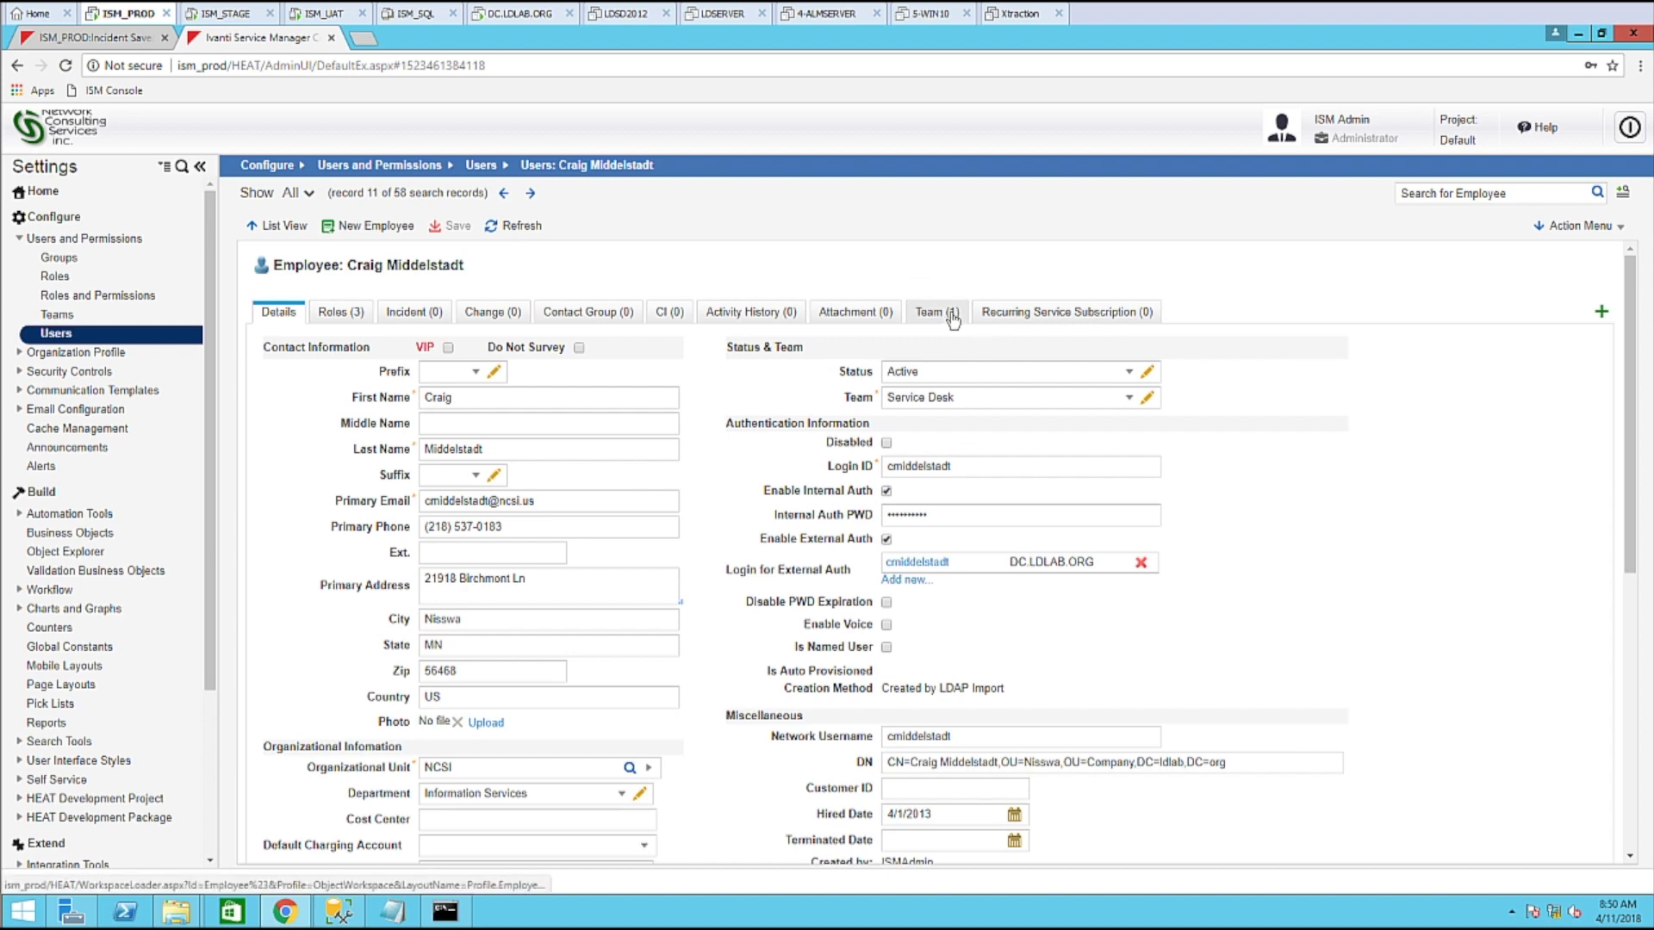
scroll(1073, 479, down, 4)
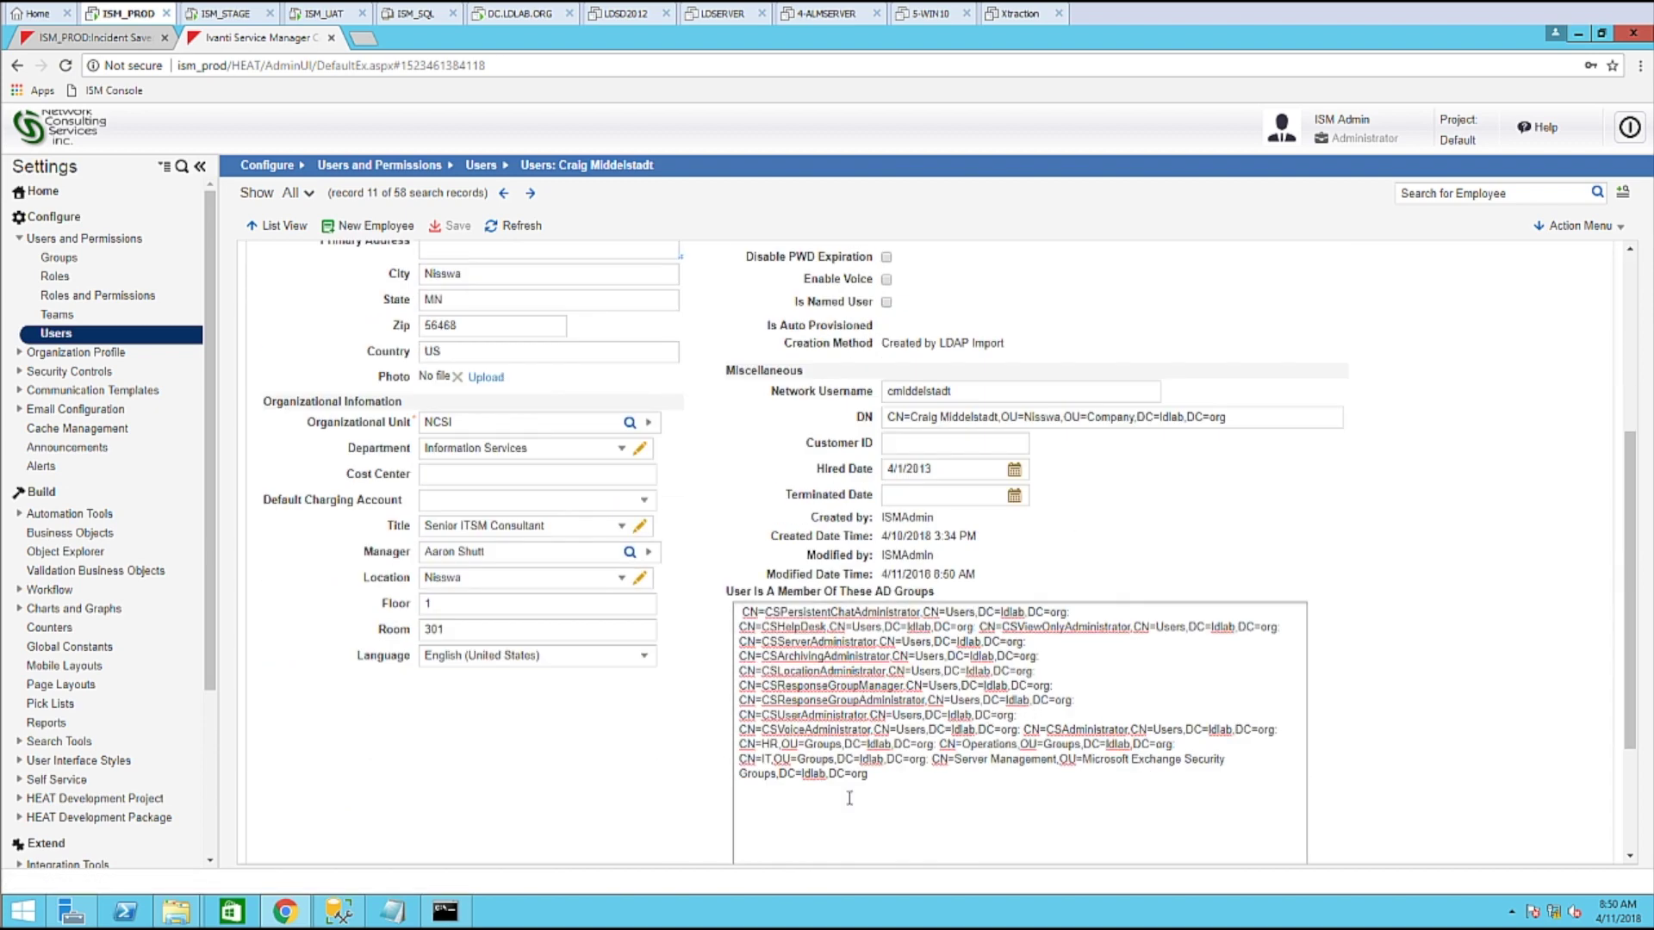
drag(869, 773, 741, 612)
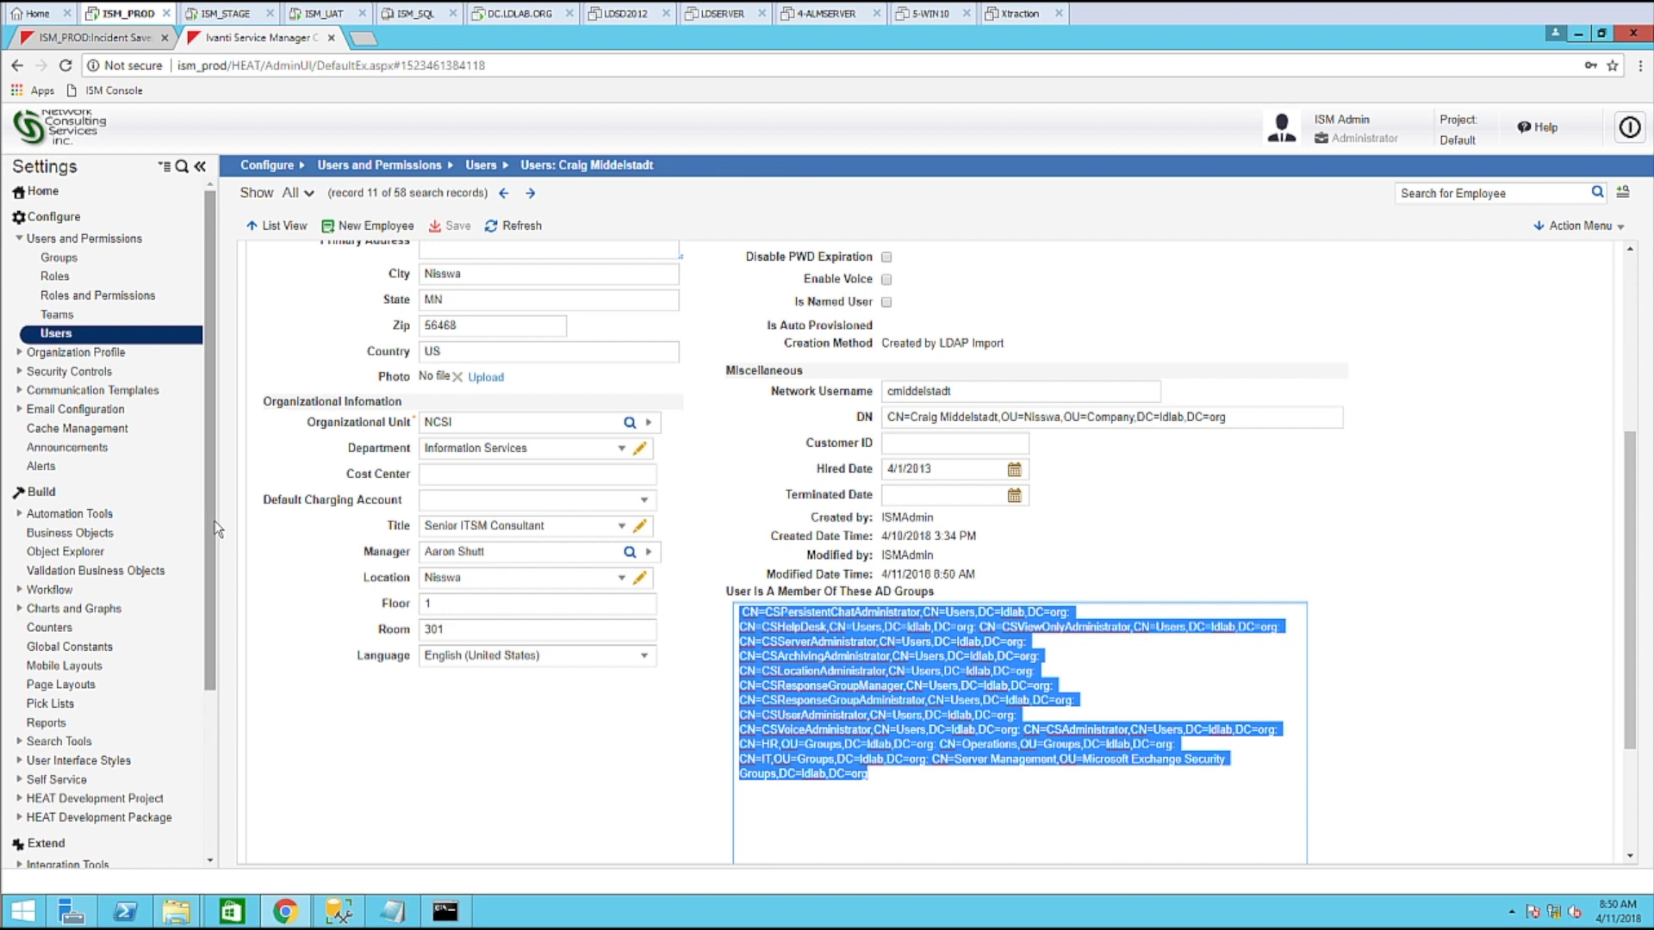
click(904, 779)
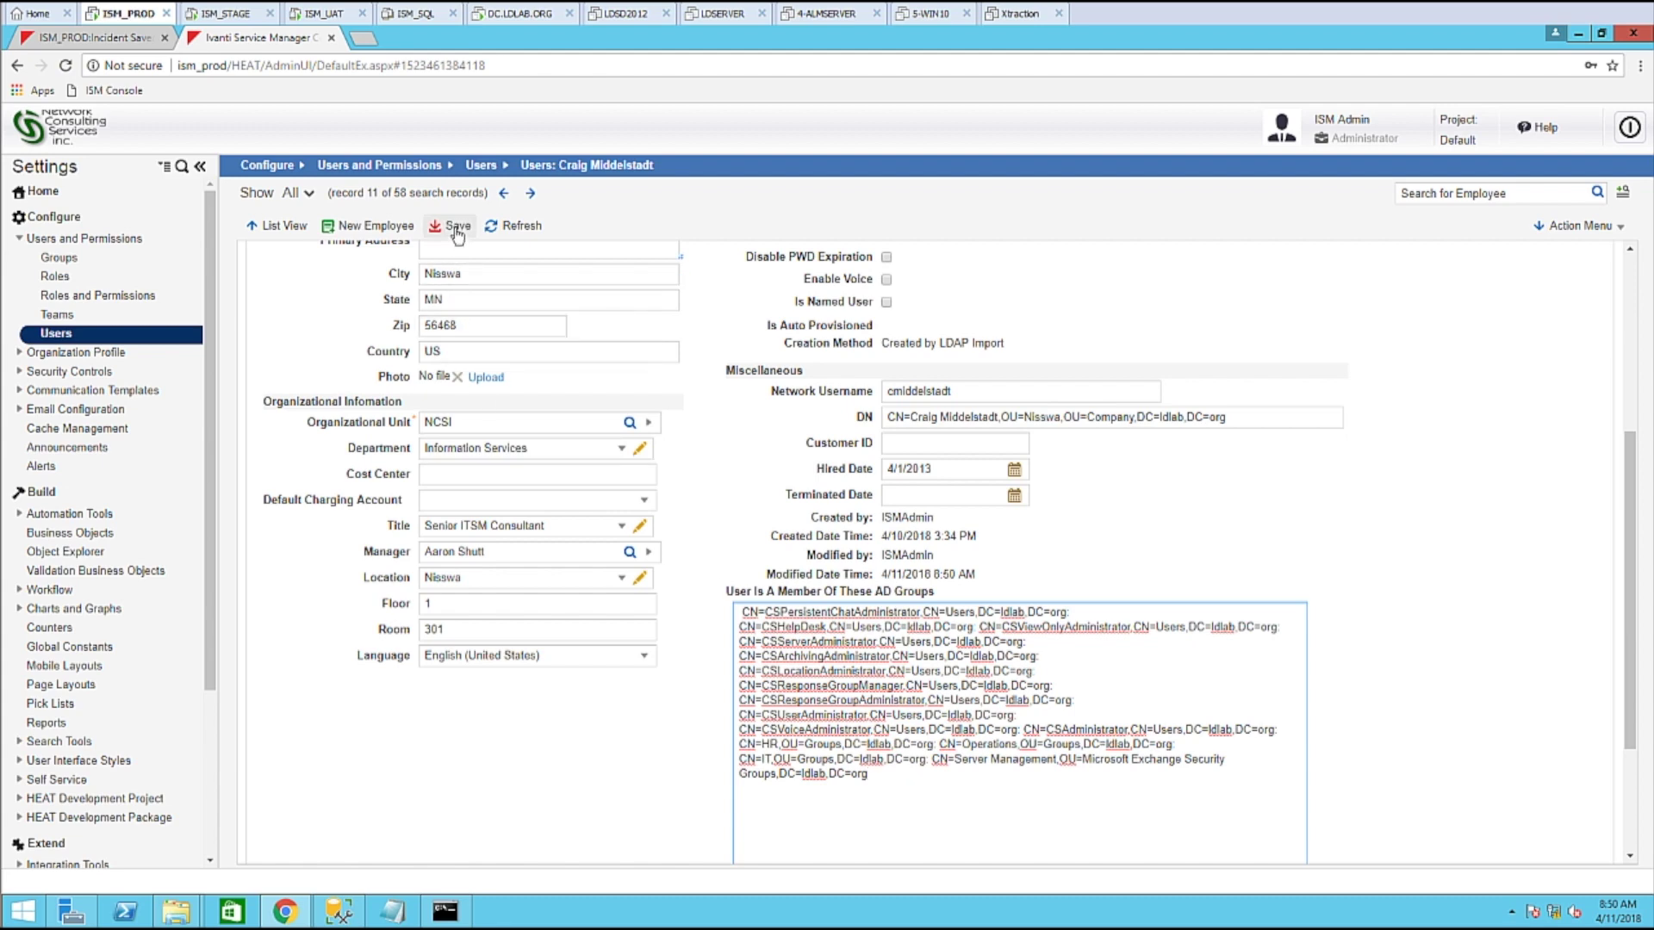
click(456, 227)
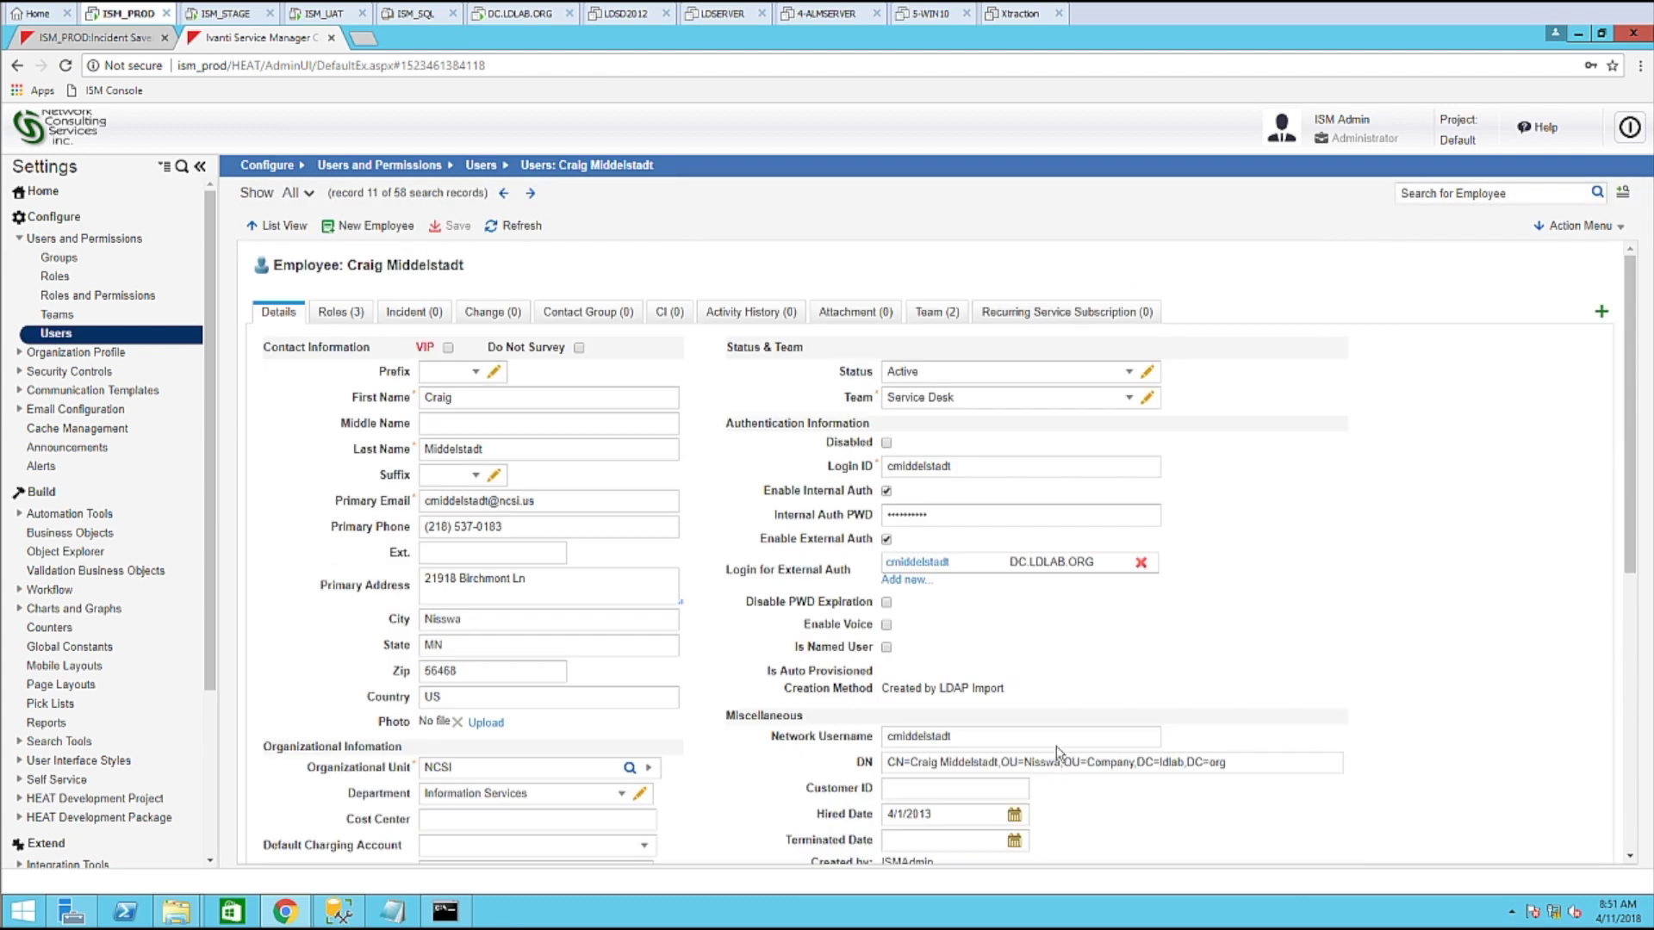
Show the Team (2) list with Server Management selected, then switch to the domain controller session.
click(937, 312)
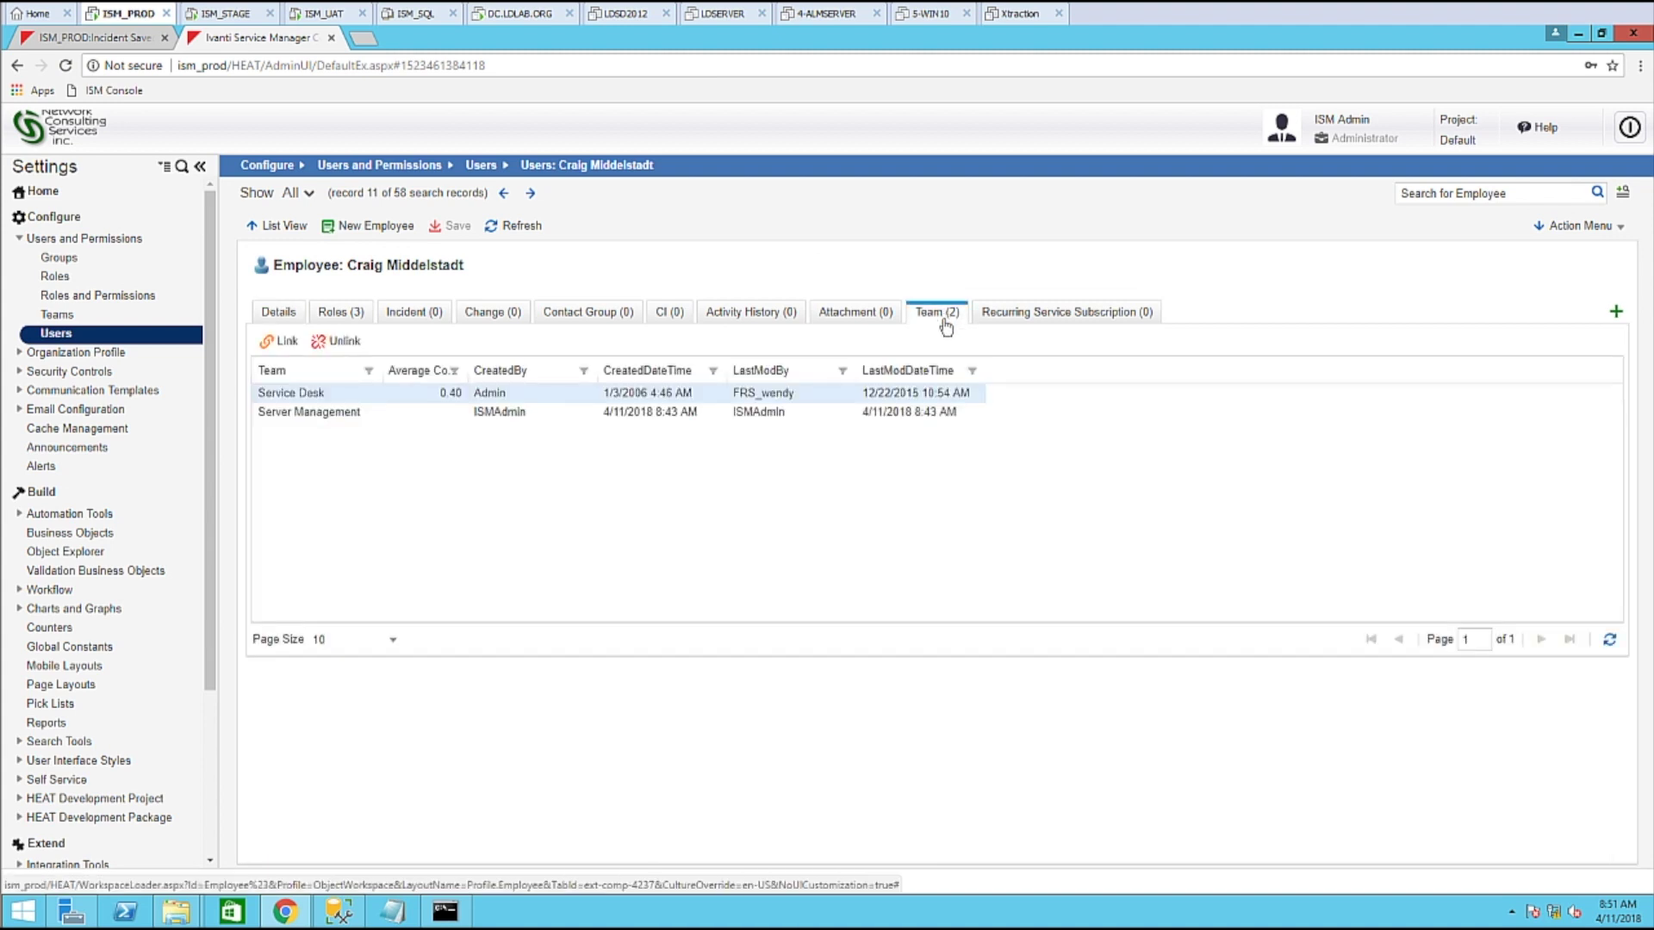
click(335, 413)
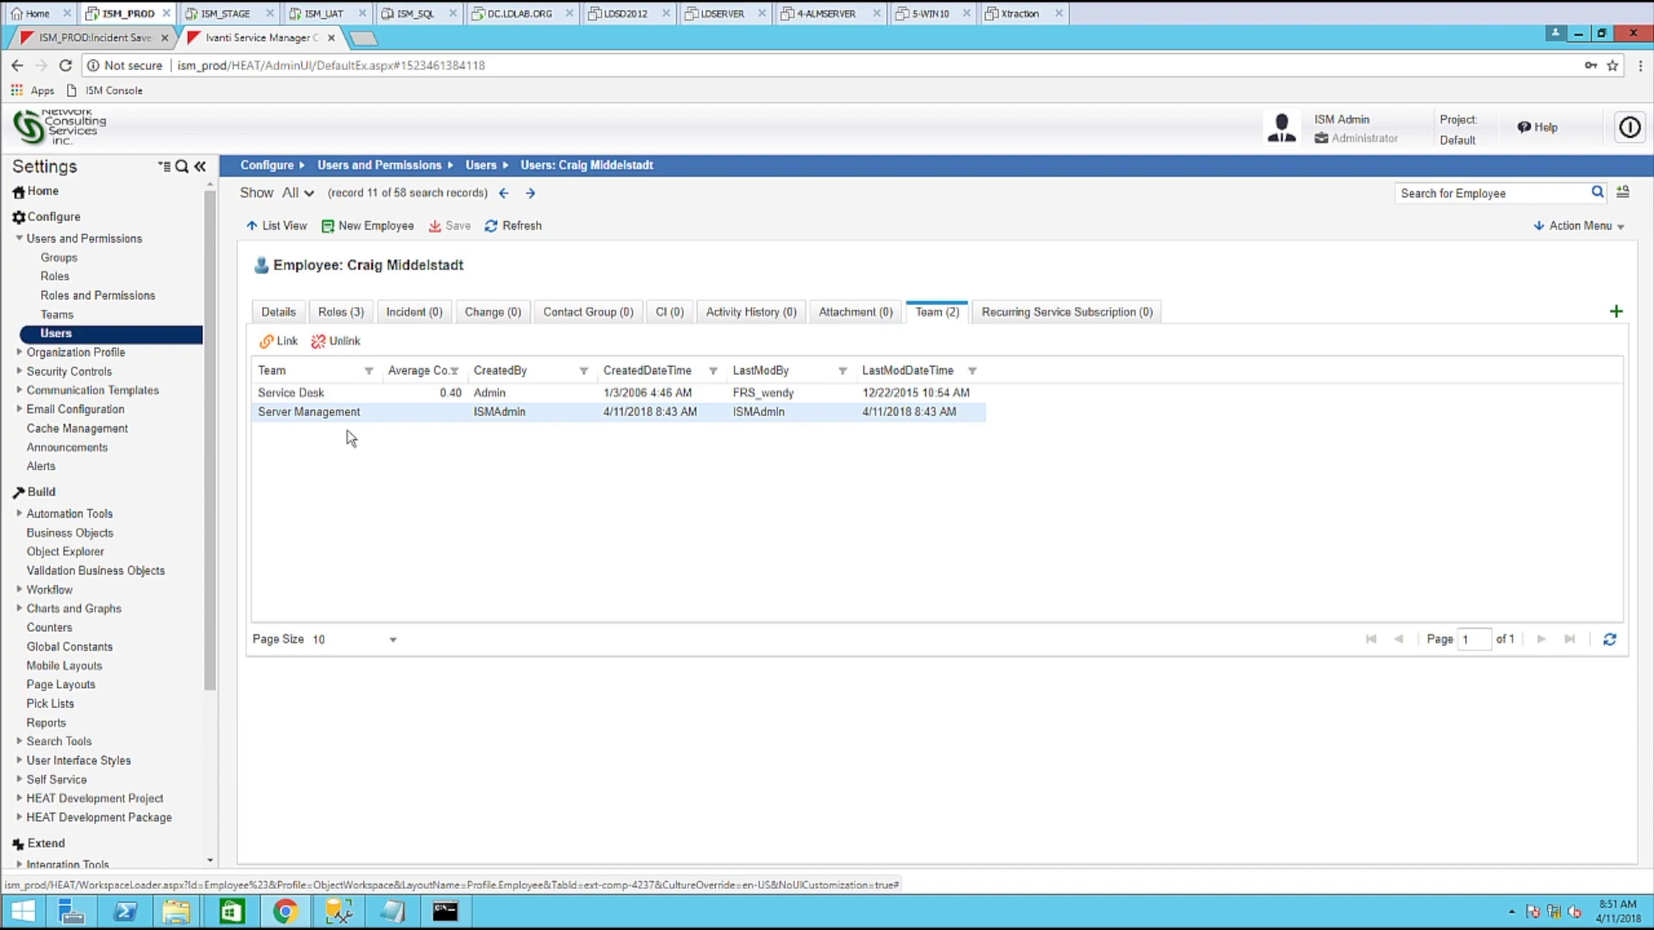
click(527, 14)
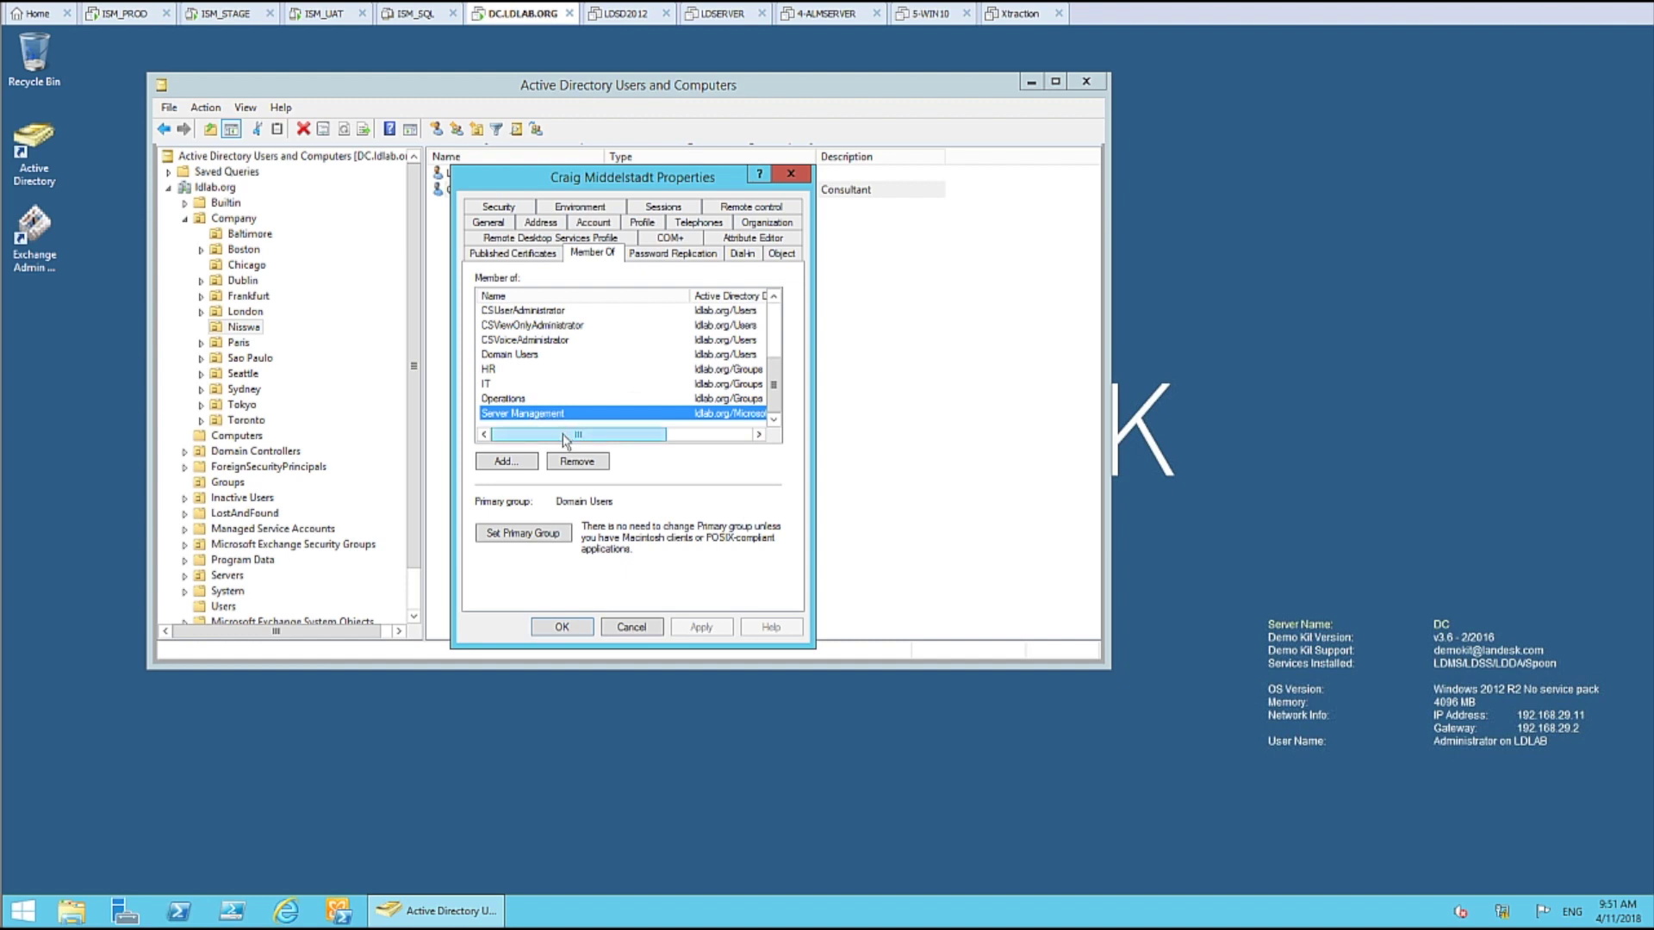
Display the user's Member Of groups in Active Directory, including Server Management.
drag(534, 433, 573, 457)
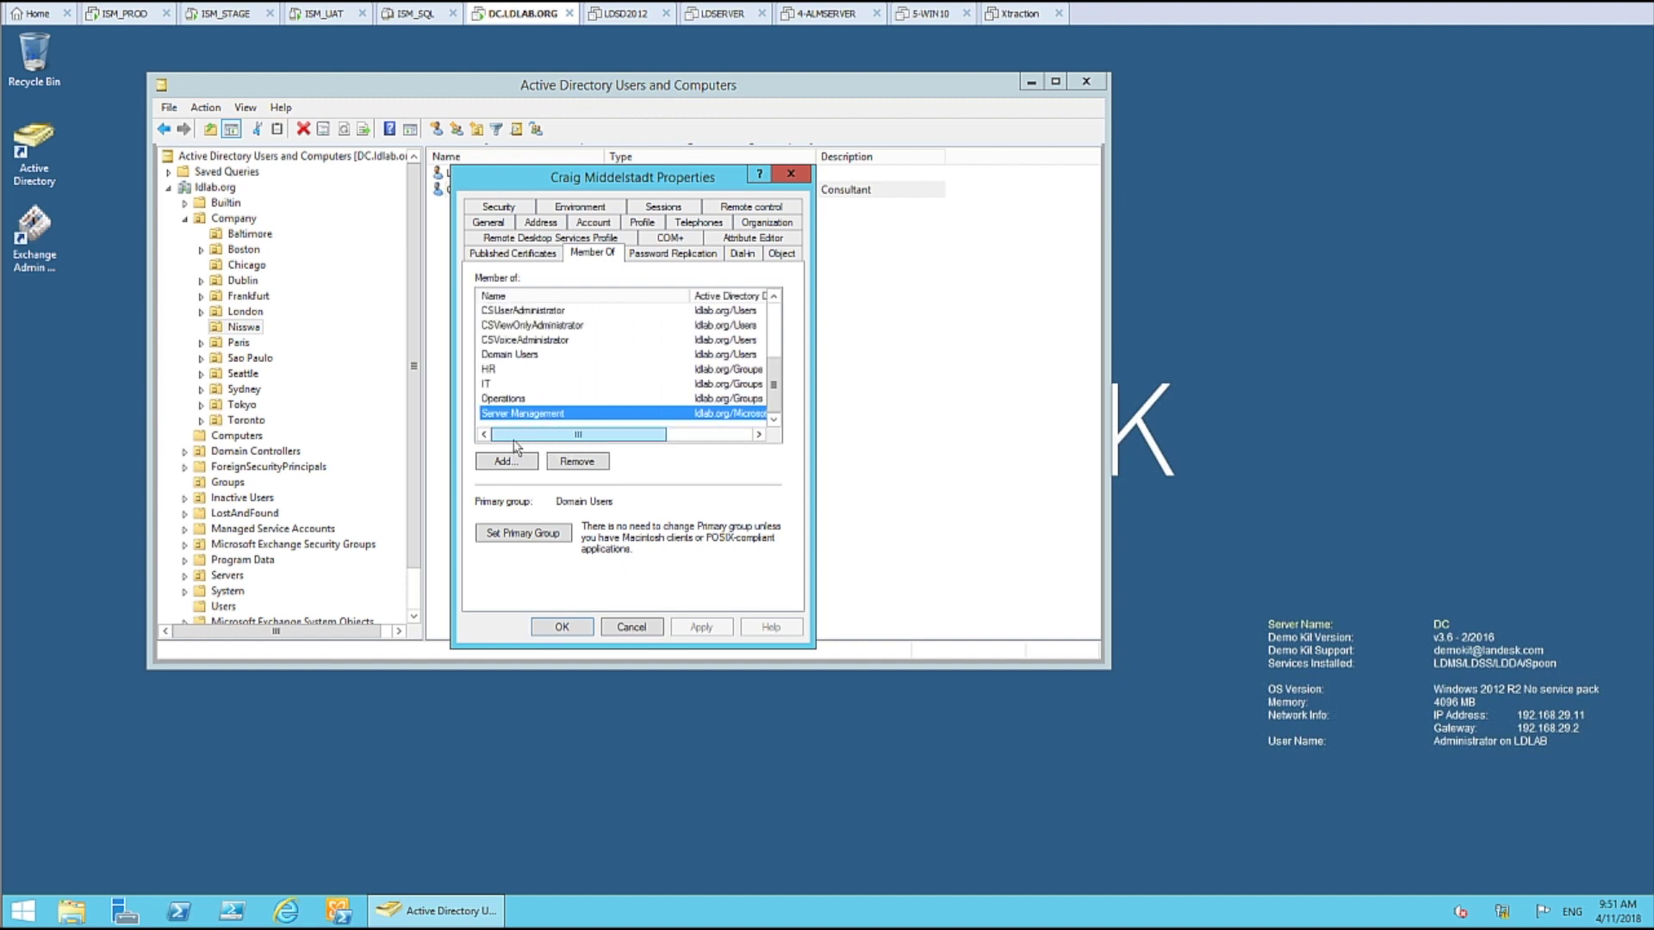